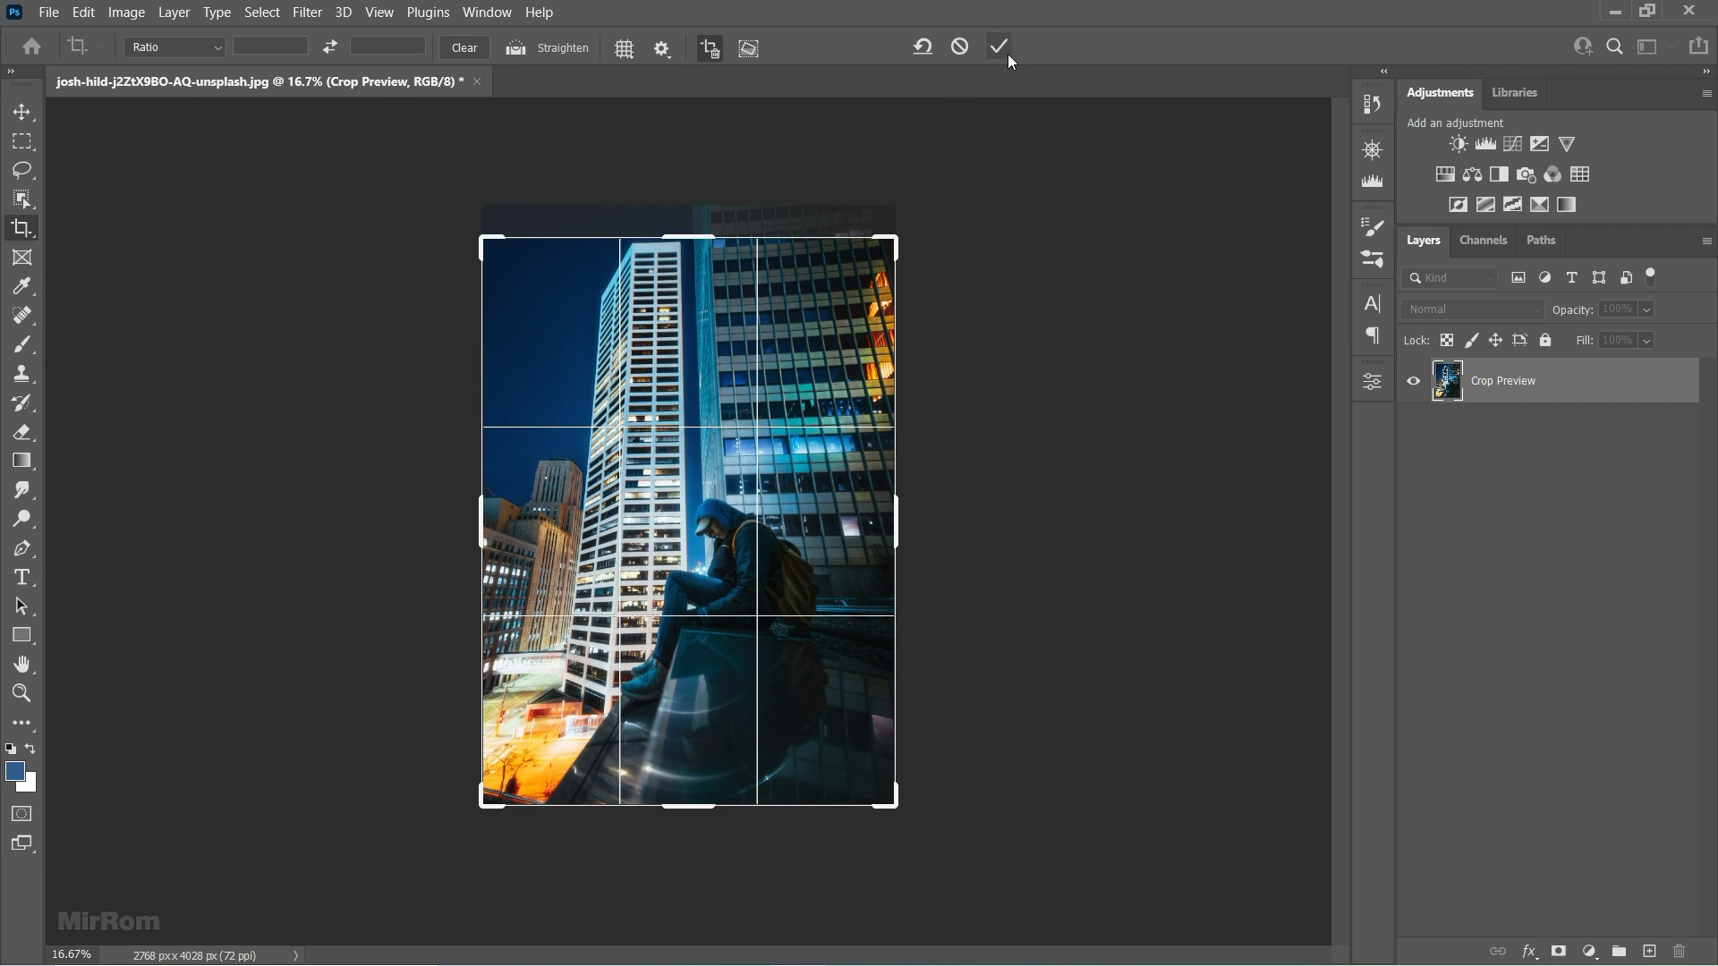
# Step: Apply the crop to the photo and save the document in Photoshop format as Cyberpunk
pyautogui.click(1002, 49)
pyautogui.press('v')
pyautogui.click(49, 11)
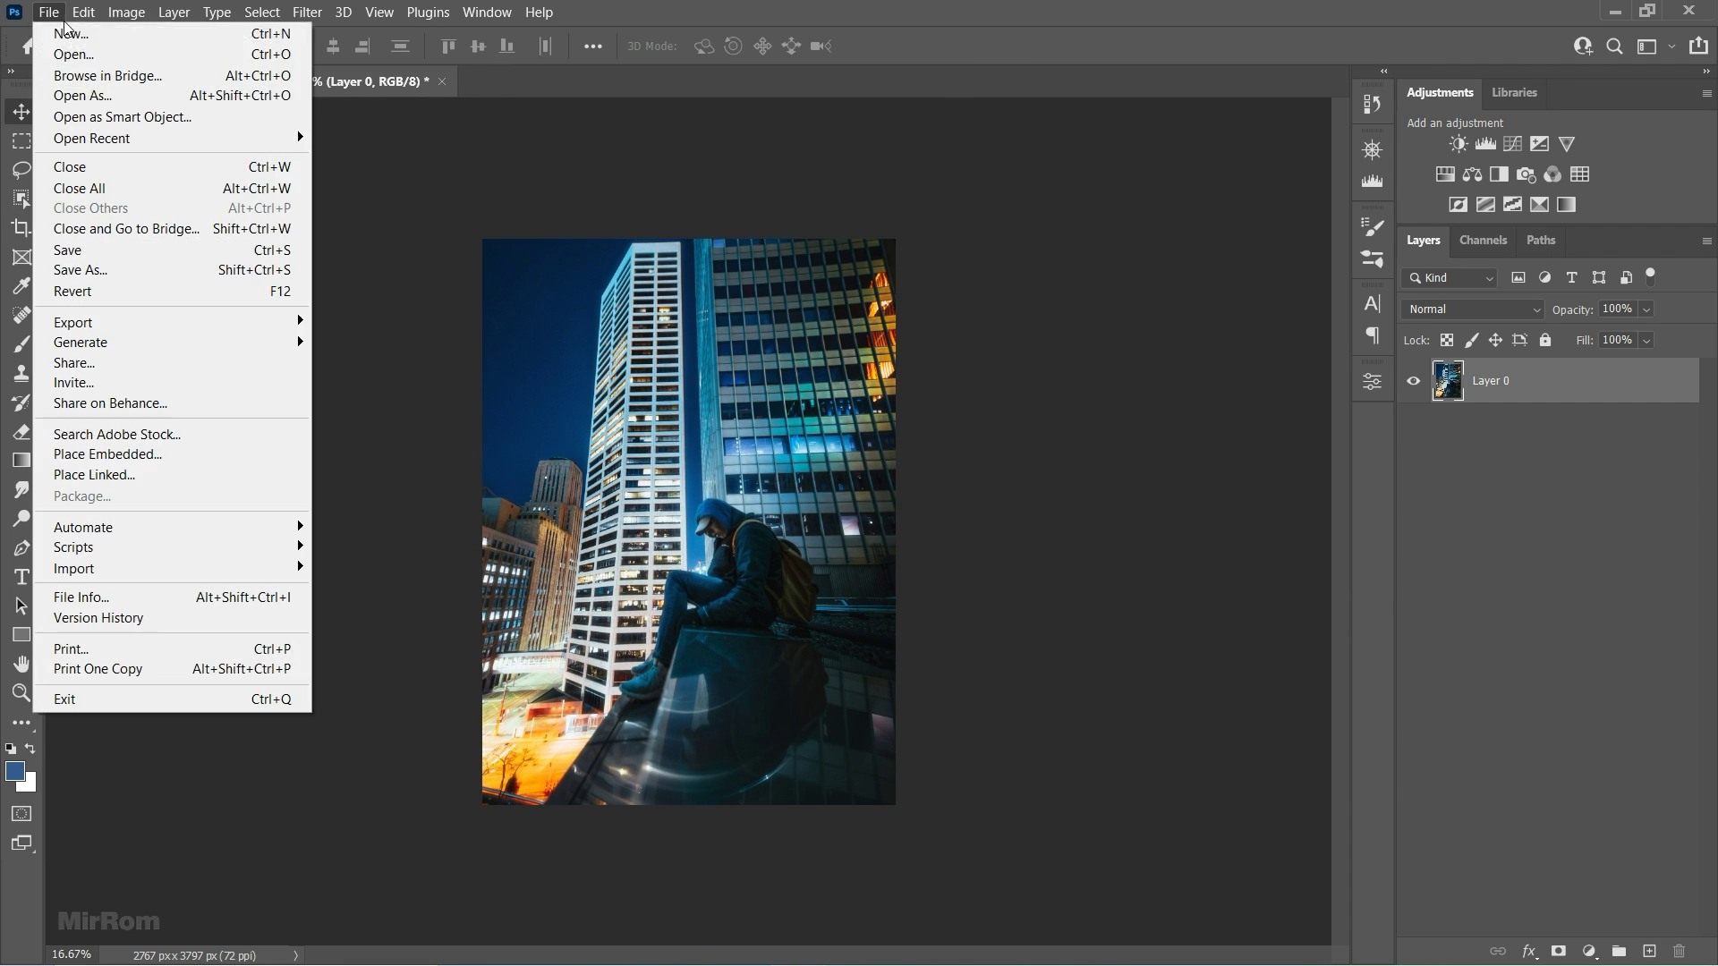
pyautogui.click(98, 269)
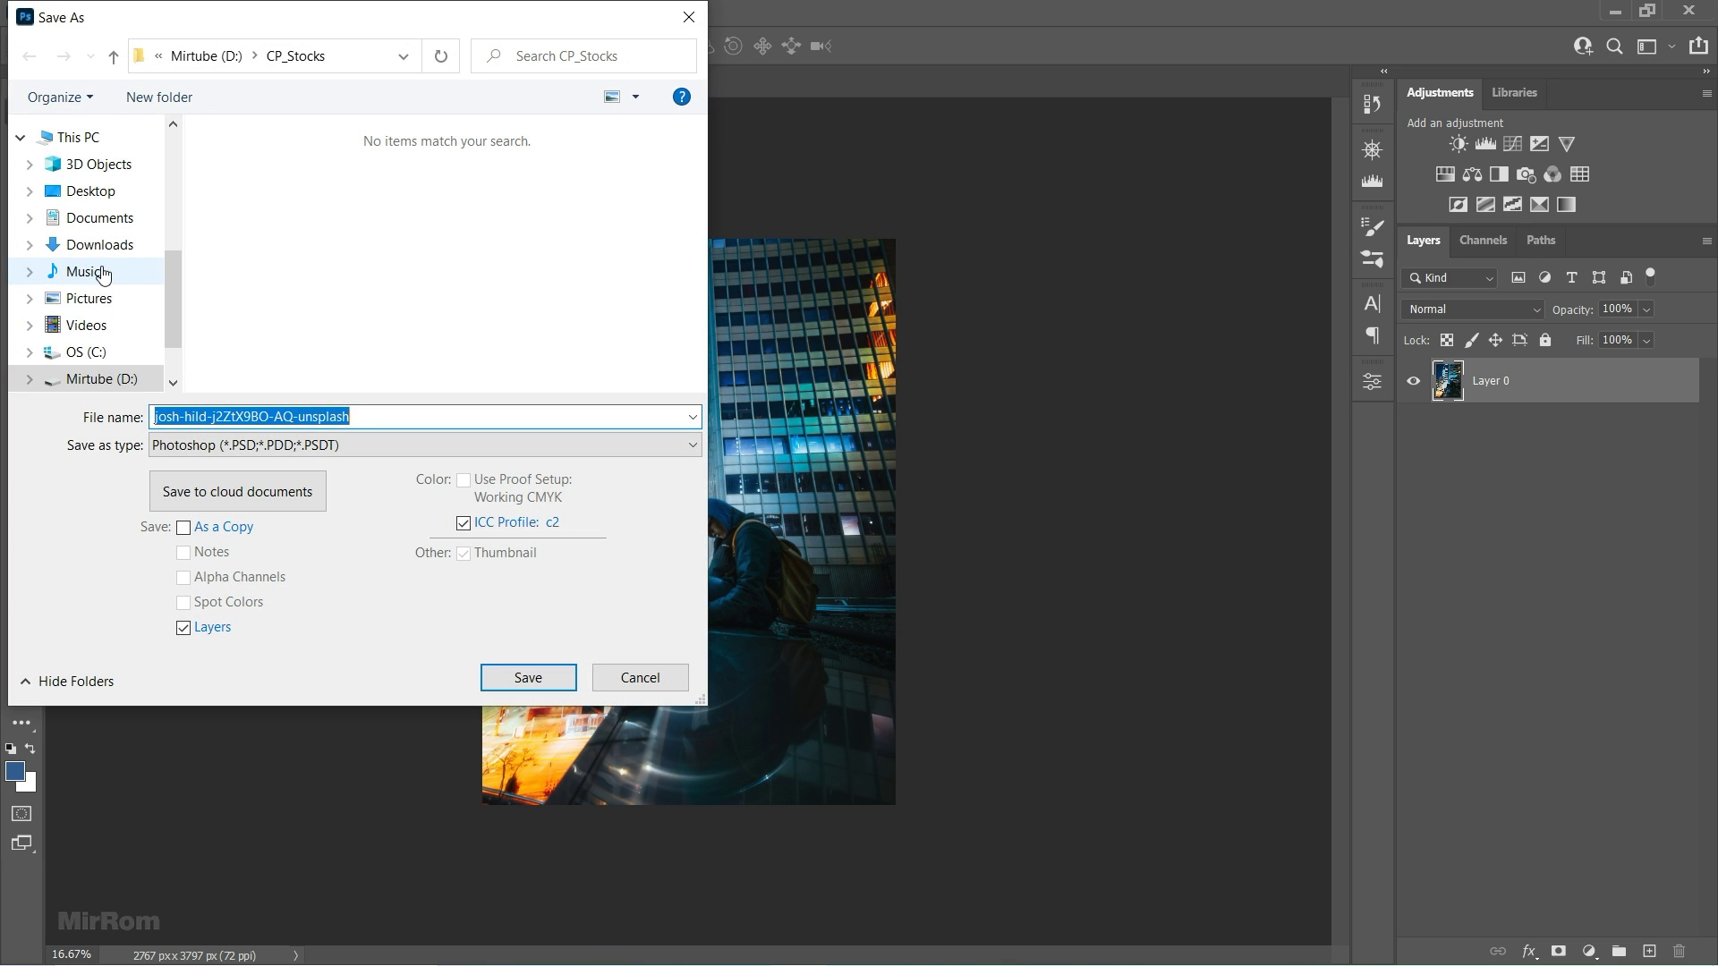
pyautogui.write('Cy')
pyautogui.press('Return')
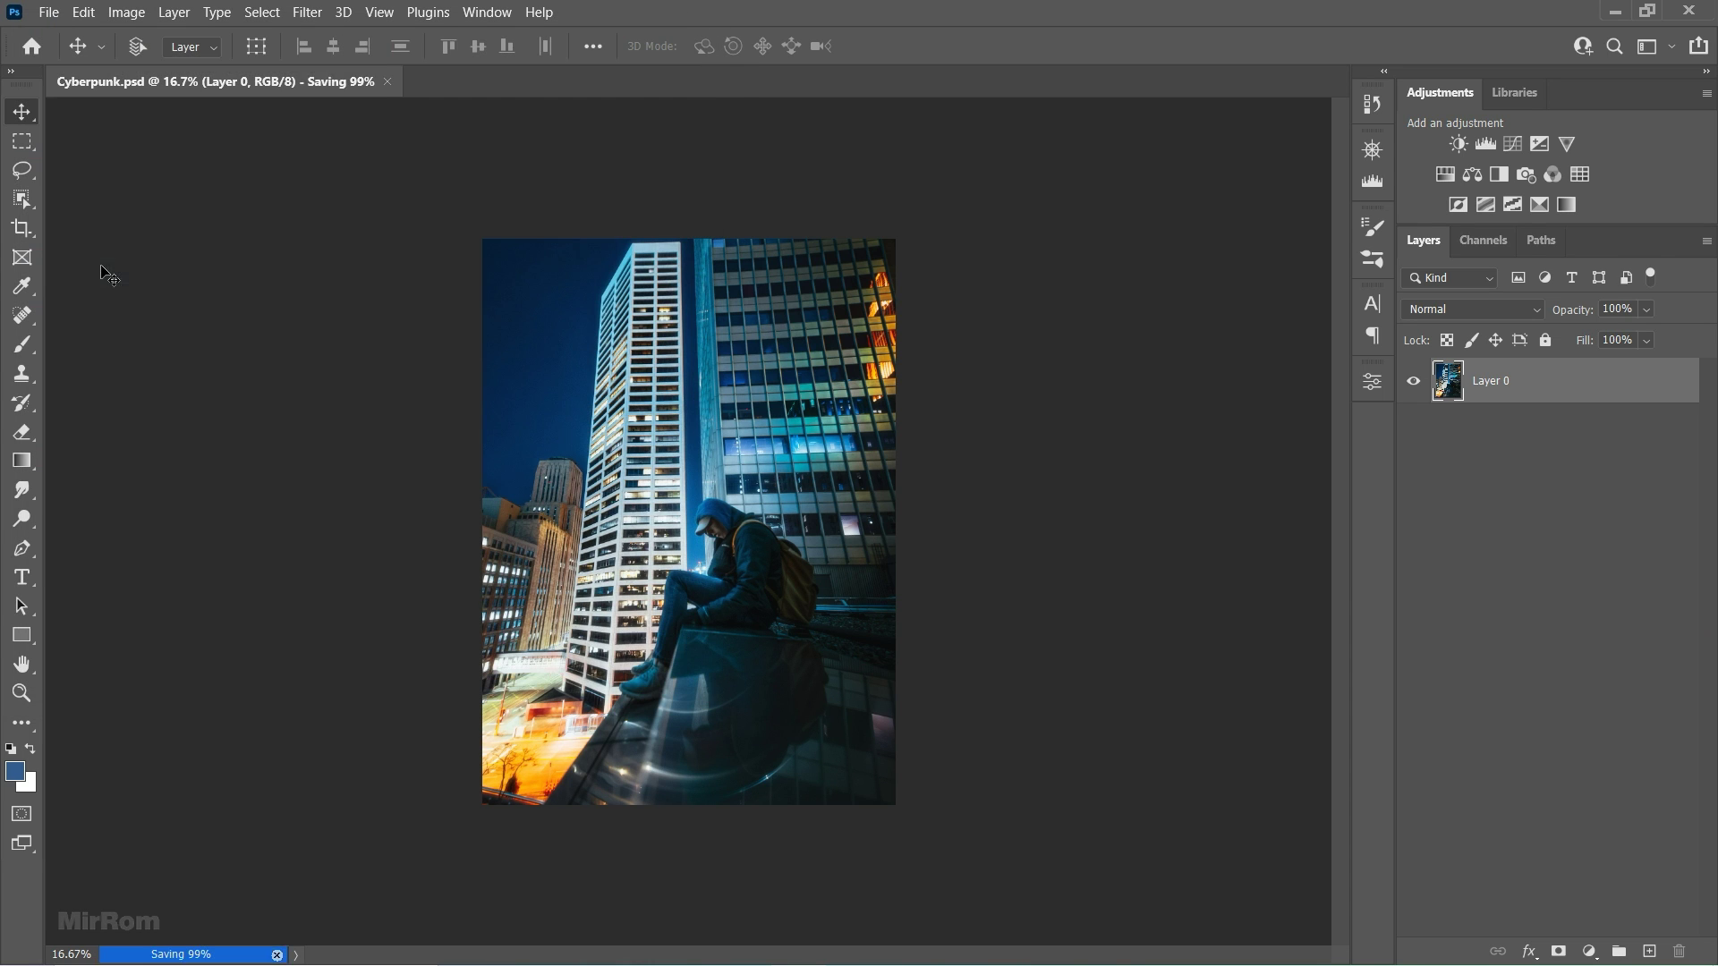
# Step: Set the Pen tool to Path mode and start outlining the seated figure along the top and back of the hood
pyautogui.keyDown('ctrl'); pyautogui.click(760, 660); pyautogui.keyUp('ctrl')
pyautogui.keyDown('ctrl'); pyautogui.click(760, 660); pyautogui.keyUp('ctrl')
pyautogui.keyDown('ctrl'); pyautogui.click(809, 479); pyautogui.keyUp('ctrl')
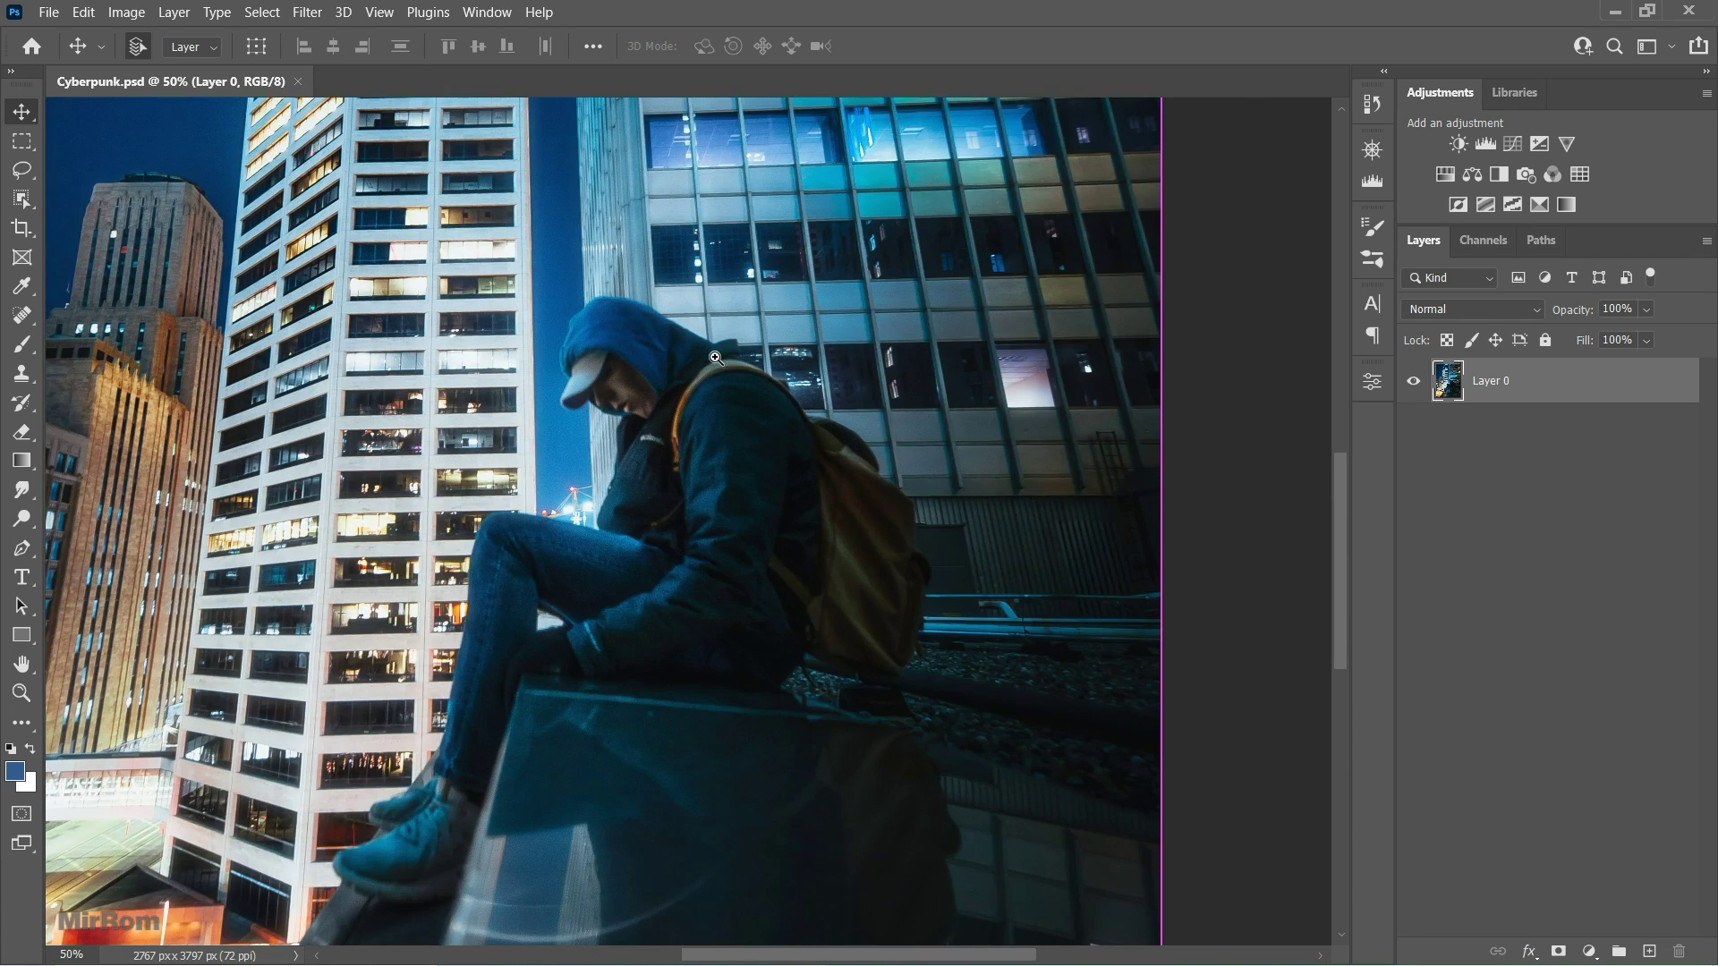
pyautogui.keyDown('ctrl'); pyautogui.click(809, 479); pyautogui.keyUp('ctrl')
pyautogui.scroll(1, 197, 452)
pyautogui.moveTo(30, 551); pyautogui.dragTo(152, 553)
pyautogui.click(179, 46)
pyautogui.click(182, 83)
pyautogui.keyDown('ctrl'); pyautogui.click(540, 290); pyautogui.keyUp('ctrl')
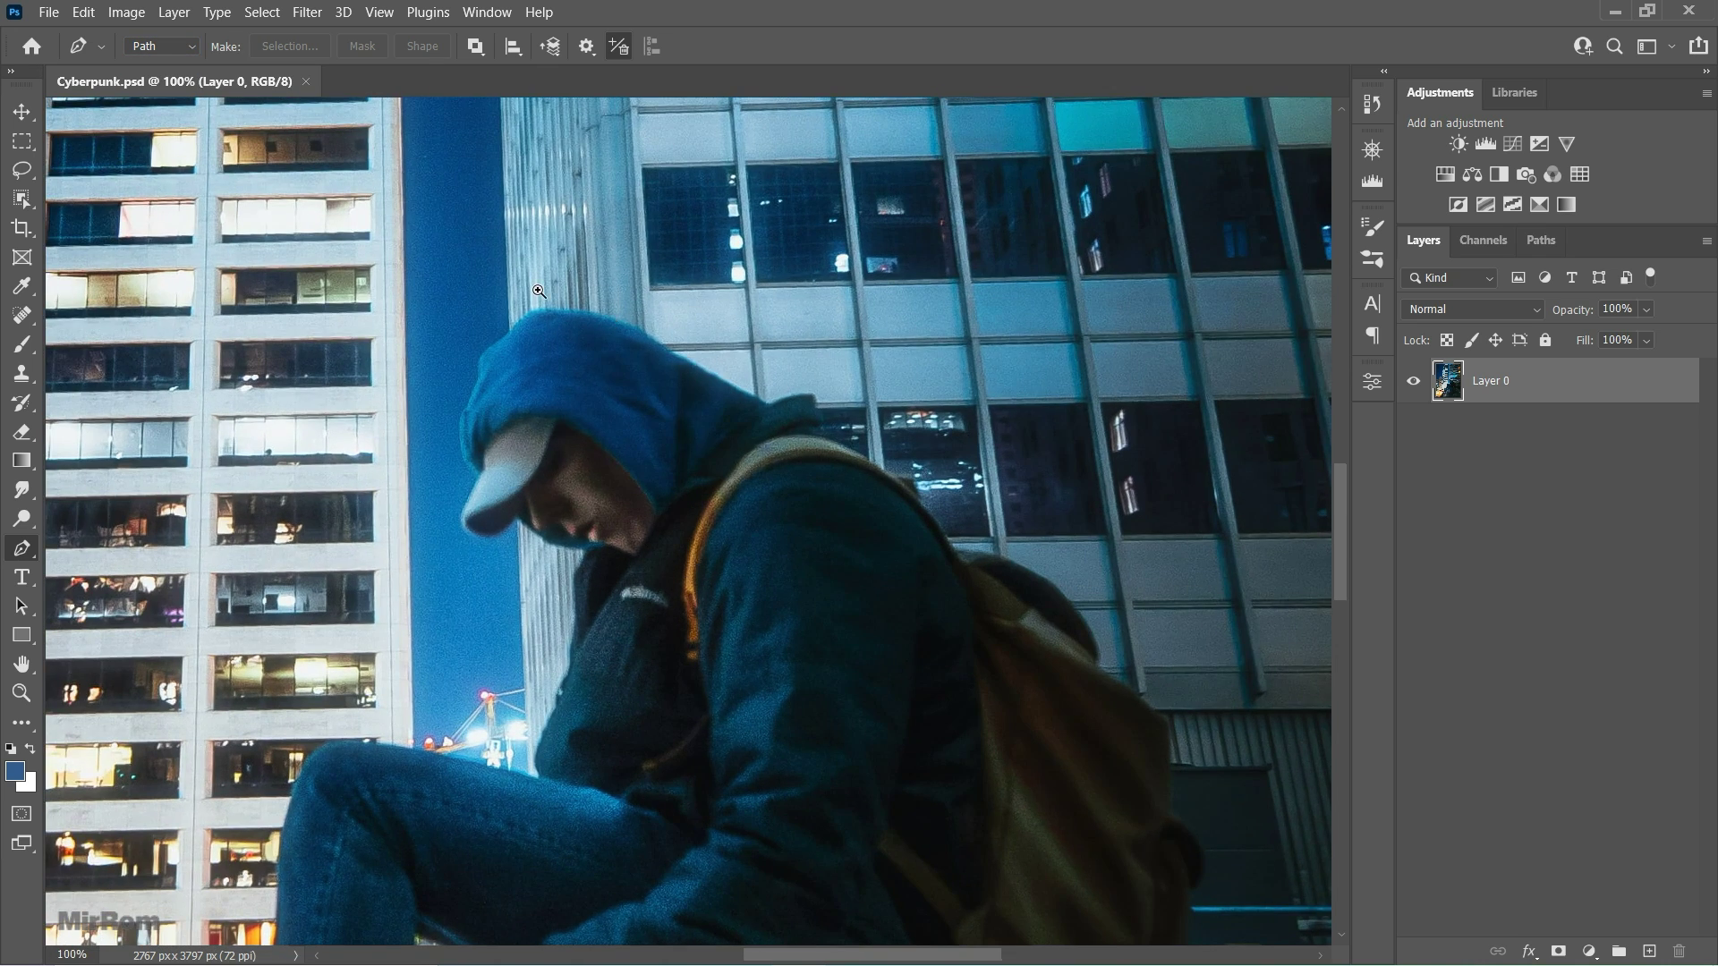
pyautogui.keyDown('ctrl'); pyautogui.click(541, 292); pyautogui.keyUp('ctrl')
pyautogui.click(458, 395)
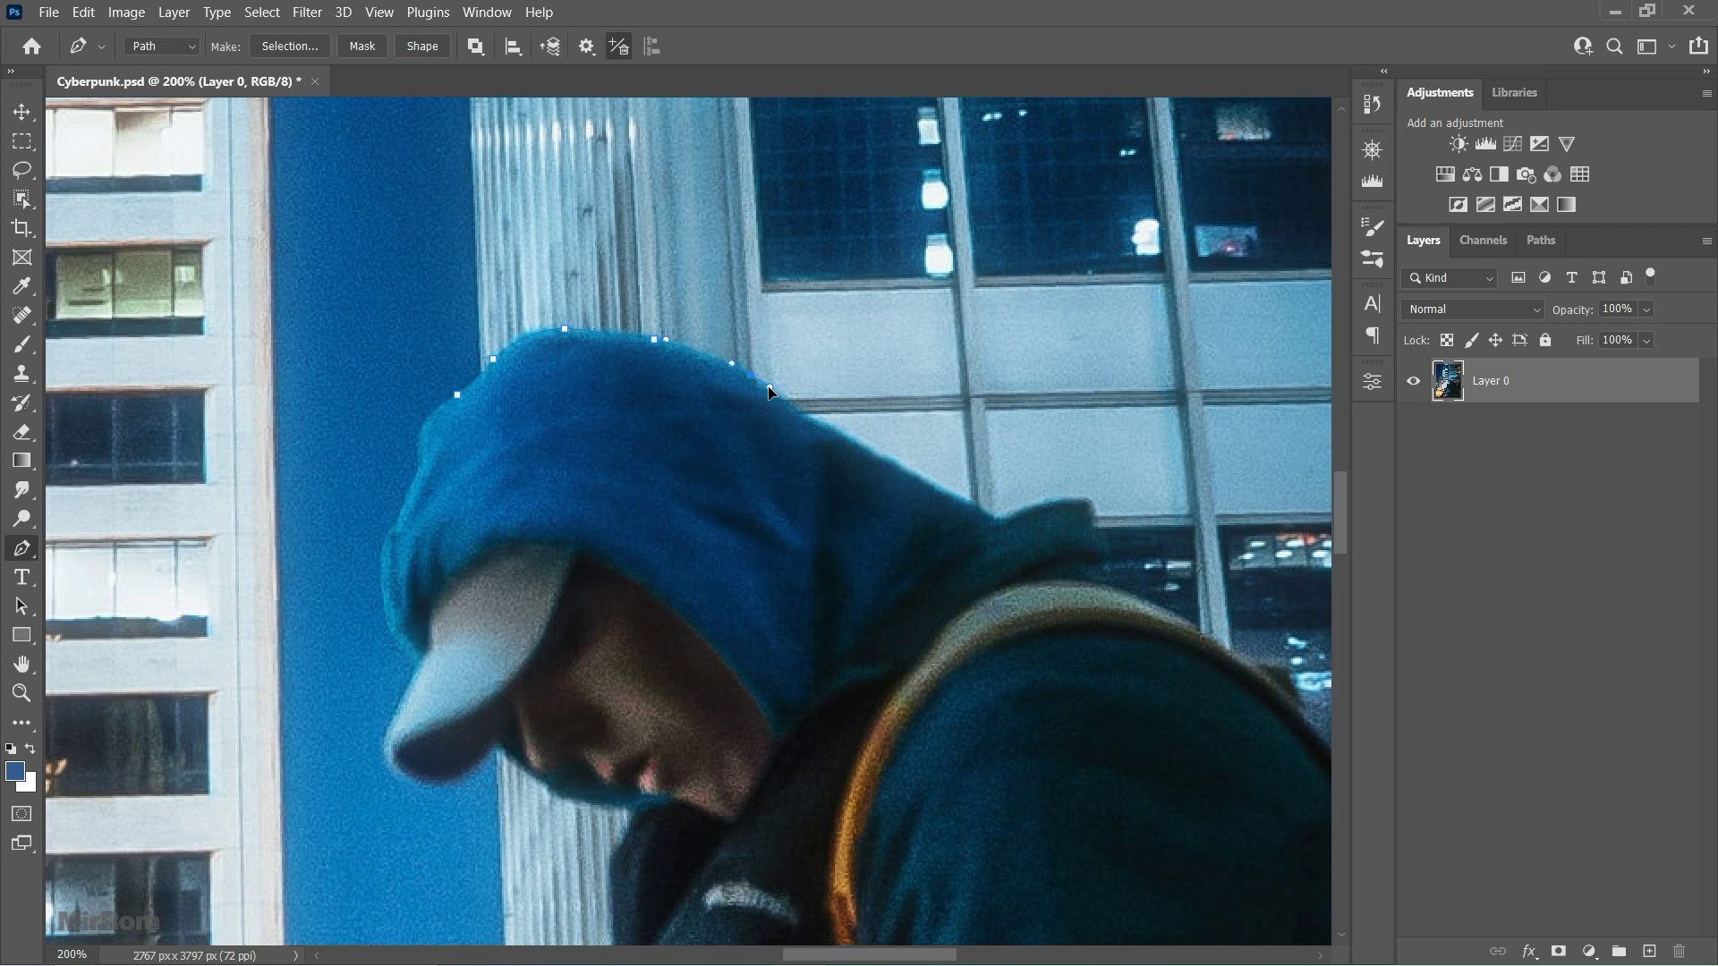
pyautogui.moveTo(821, 425); pyautogui.dragTo(857, 434)
pyautogui.moveTo(966, 511); pyautogui.dragTo(982, 512)
pyautogui.click(998, 518)
# Step: Continue the path around the jacket collar and along the shoulder strap down to the backpack
pyautogui.moveTo(1094, 504); pyautogui.dragTo(1110, 523)
pyautogui.click(1095, 523)
pyautogui.click(1111, 552)
pyautogui.click(1105, 572)
pyautogui.click(1112, 584)
pyautogui.click(1214, 638)
pyautogui.click(1247, 658)
pyautogui.click(945, 712)
pyautogui.scroll(-2, 945, 712)
# Step: Continue the path around the top and outer edge of the backpack
pyautogui.click(1011, 624)
pyautogui.moveTo(1110, 642); pyautogui.dragTo(1130, 647)
pyautogui.moveTo(1197, 685); pyautogui.dragTo(1215, 695)
pyautogui.moveTo(1274, 767); pyautogui.dragTo(1288, 790)
pyautogui.moveTo(1299, 854); pyautogui.dragTo(1289, 875)
pyautogui.keyDown('alt'); pyautogui.click(1299, 854); pyautogui.keyUp('alt')
pyautogui.moveTo(867, 606); pyautogui.dragTo(887, 622)
pyautogui.click(923, 645)
pyautogui.click(943, 663)
pyautogui.click(953, 674)
pyautogui.click(962, 677)
pyautogui.moveTo(979, 703); pyautogui.dragTo(978, 720)
pyautogui.scroll(-4, 990, 683)
pyautogui.moveTo(978, 626); pyautogui.dragTo(978, 655)
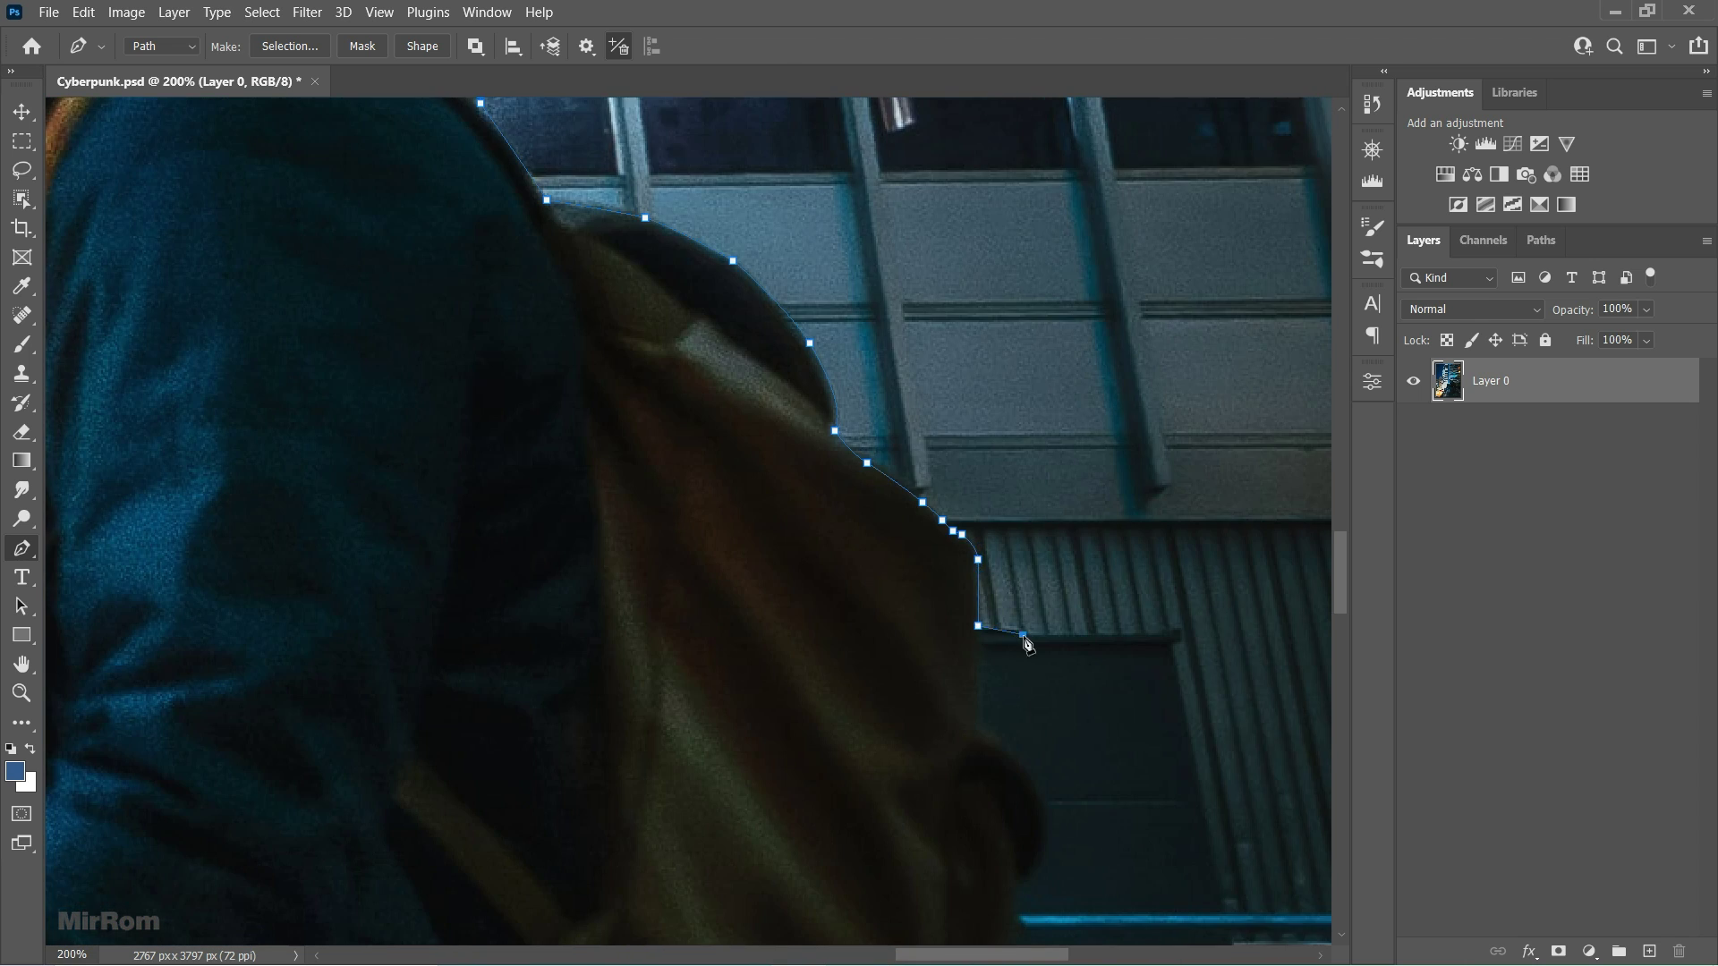
pyautogui.click(1015, 644)
# Step: Continue the path around the rooftop ledge, legs and face, then close it at its starting point on the hood
pyautogui.moveTo(962, 956); pyautogui.dragTo(1059, 949)
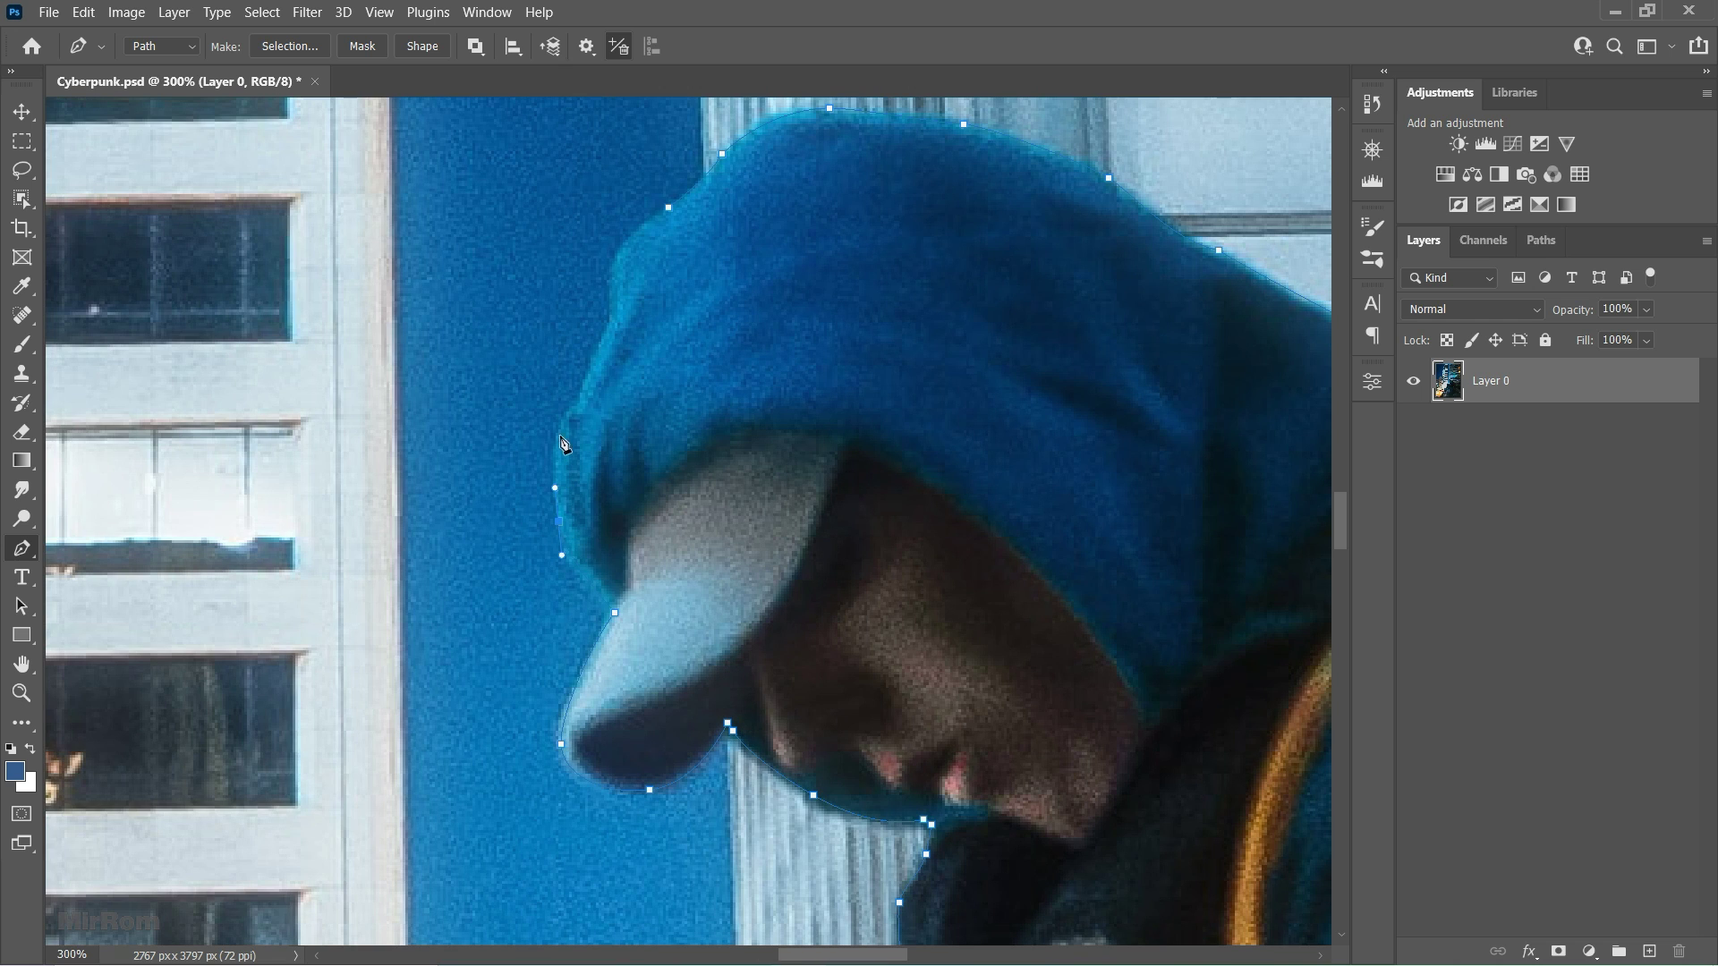
pyautogui.click(561, 436)
pyautogui.click(579, 403)
pyautogui.click(611, 326)
pyautogui.click(613, 266)
pyautogui.moveTo(669, 207); pyautogui.dragTo(684, 208)
# Step: Convert the path to a new selection with a 0.2-pixel feather radius and mask the photo layer with it
pyautogui.hotkey('ctrl', '0')
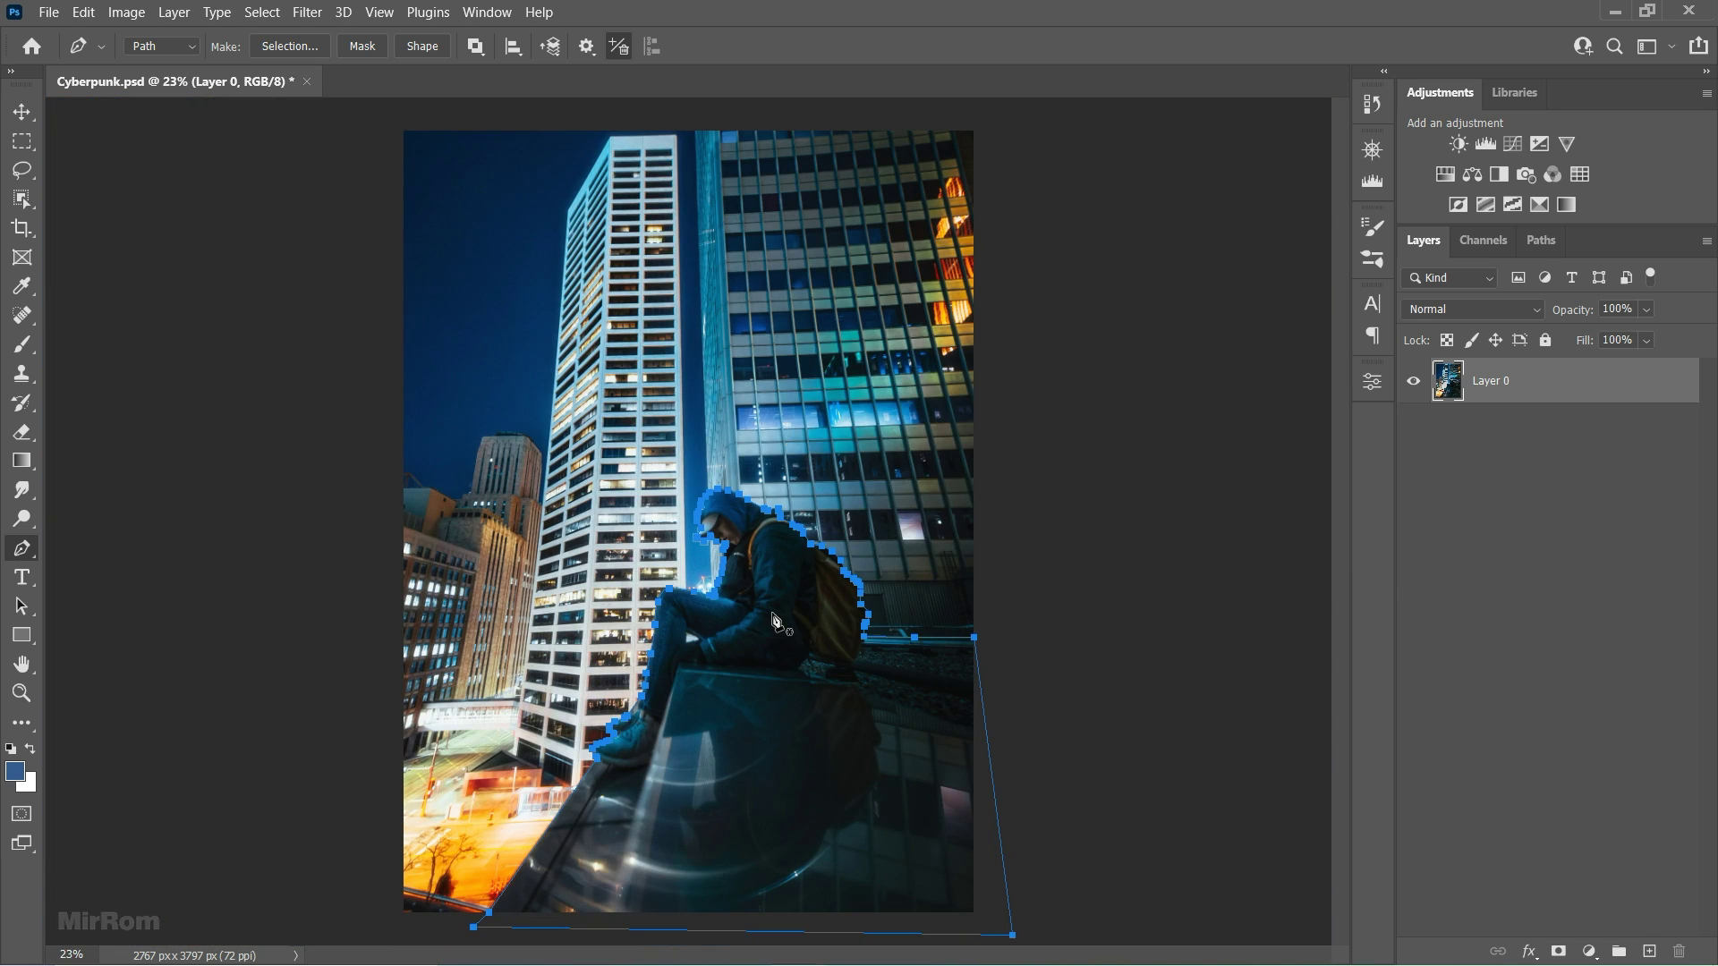
pyautogui.rightClick(736, 586)
pyautogui.click(895, 219)
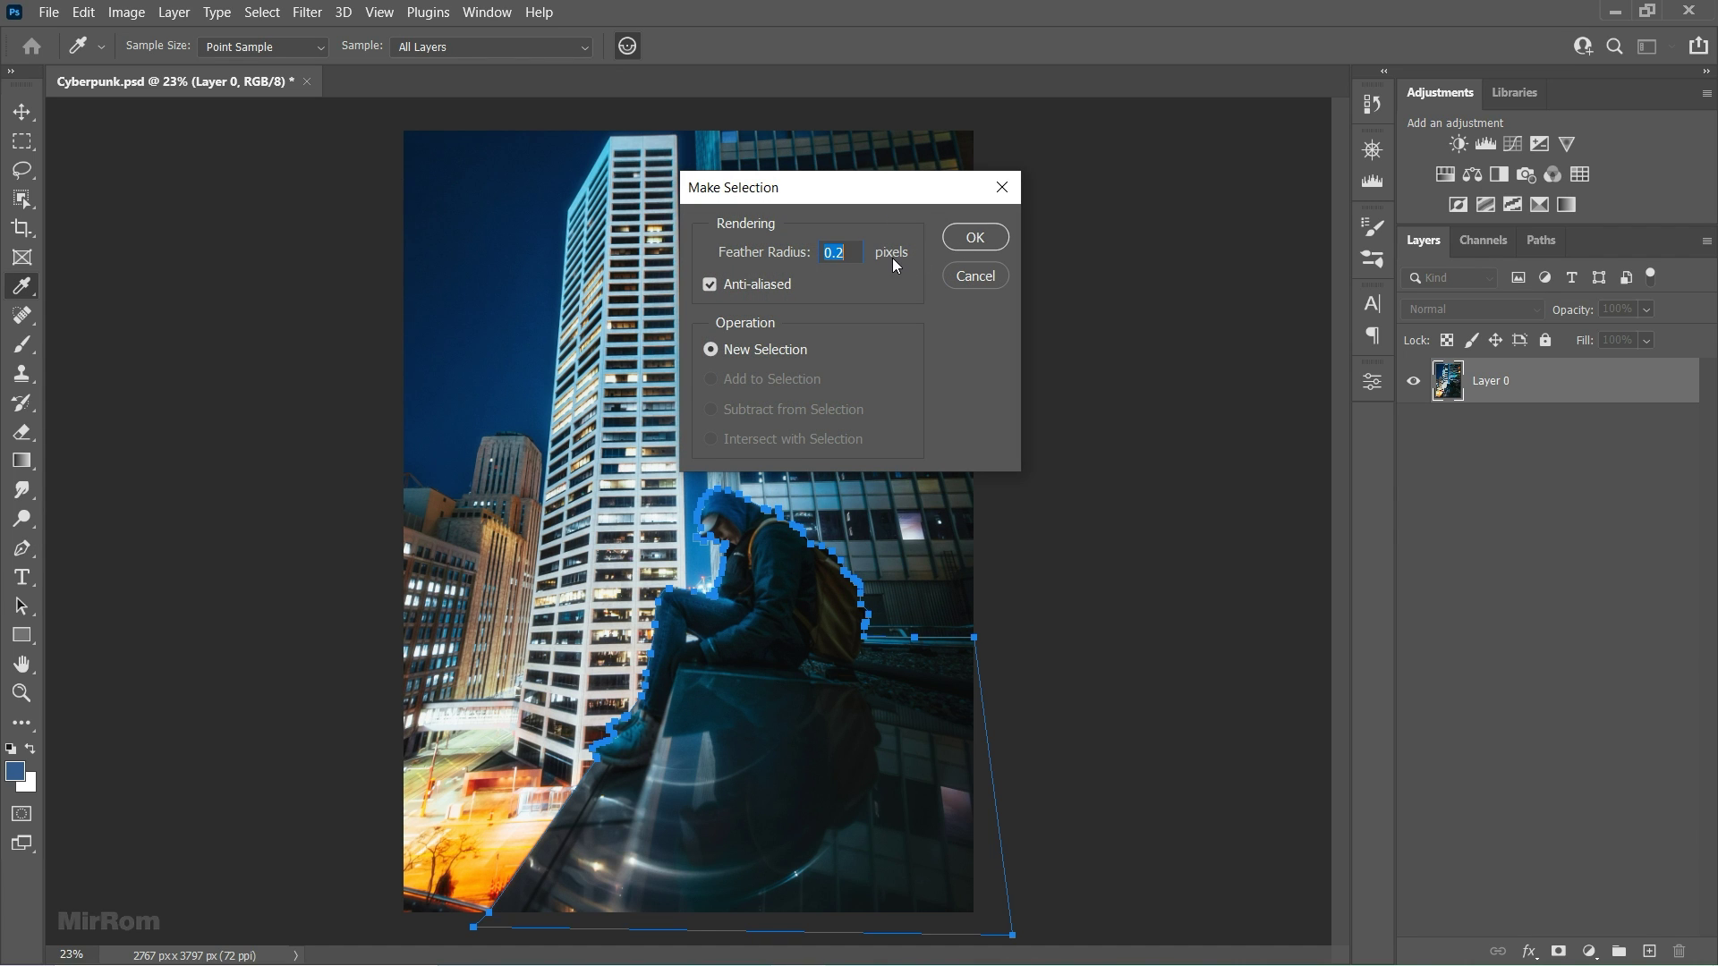
pyautogui.press('Return')
pyautogui.click(1557, 952)
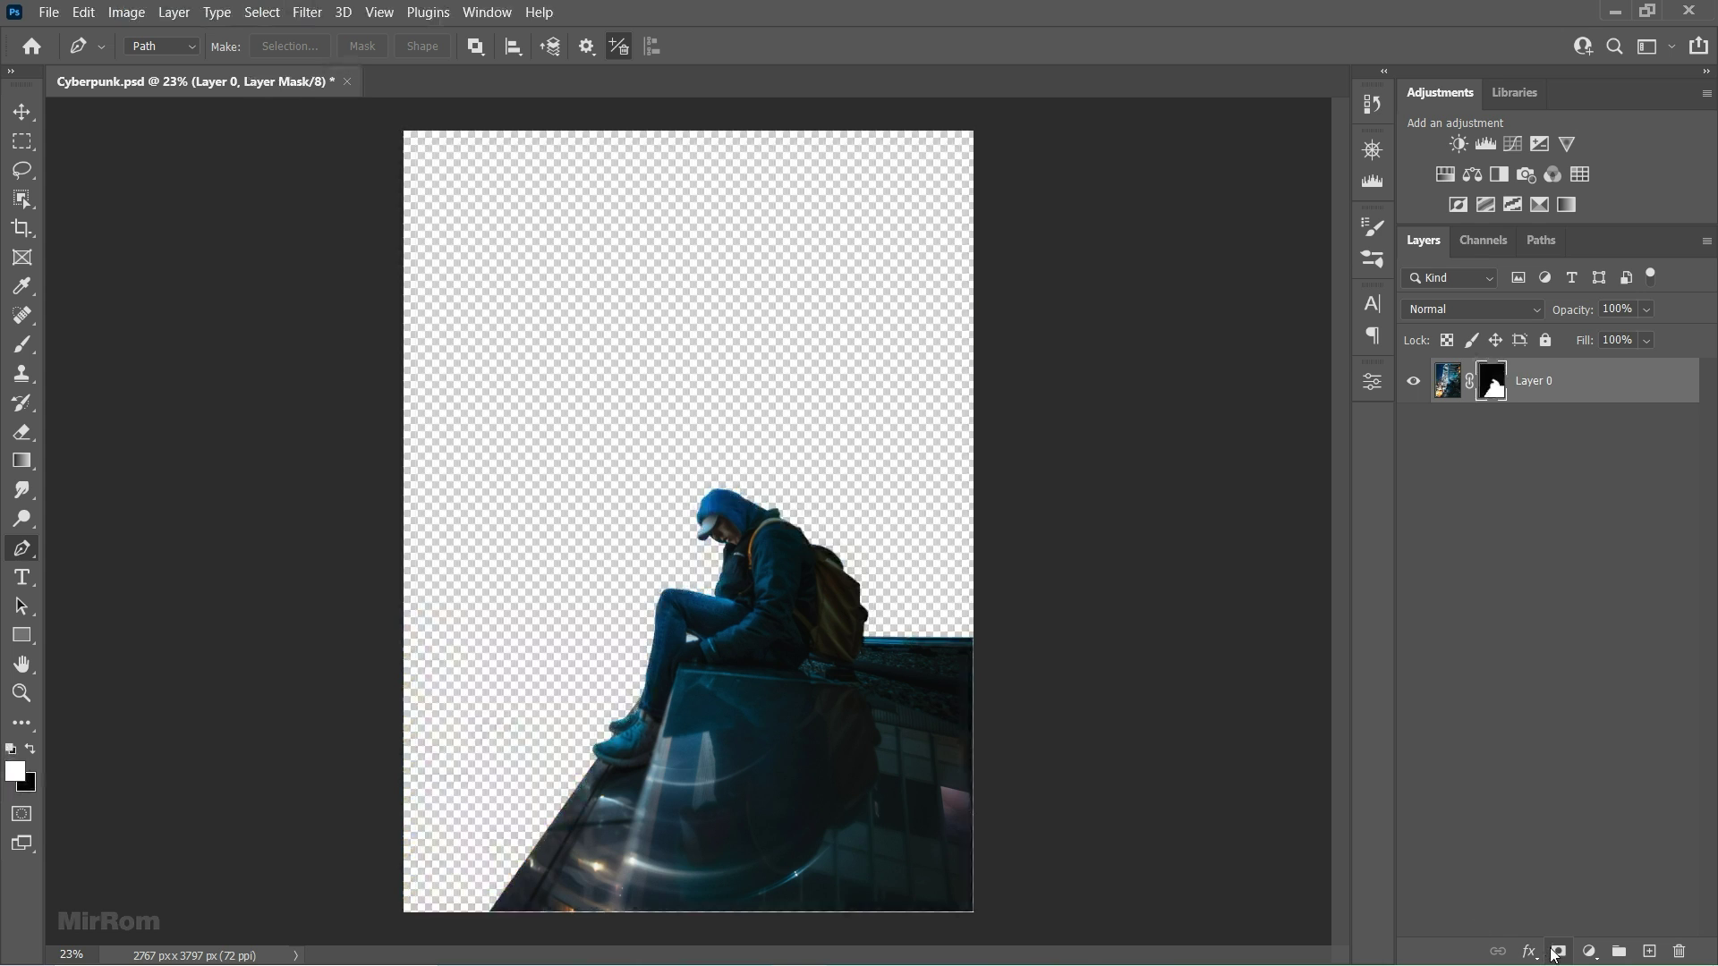
# Step: Trace the small white gap between the leg and the forearm with the Pen tool and convert the path to a selection
pyautogui.keyDown('ctrl'); pyautogui.click(960, 717); pyautogui.keyUp('ctrl')
pyautogui.keyDown('ctrl'); pyautogui.click(672, 652); pyautogui.keyUp('ctrl')
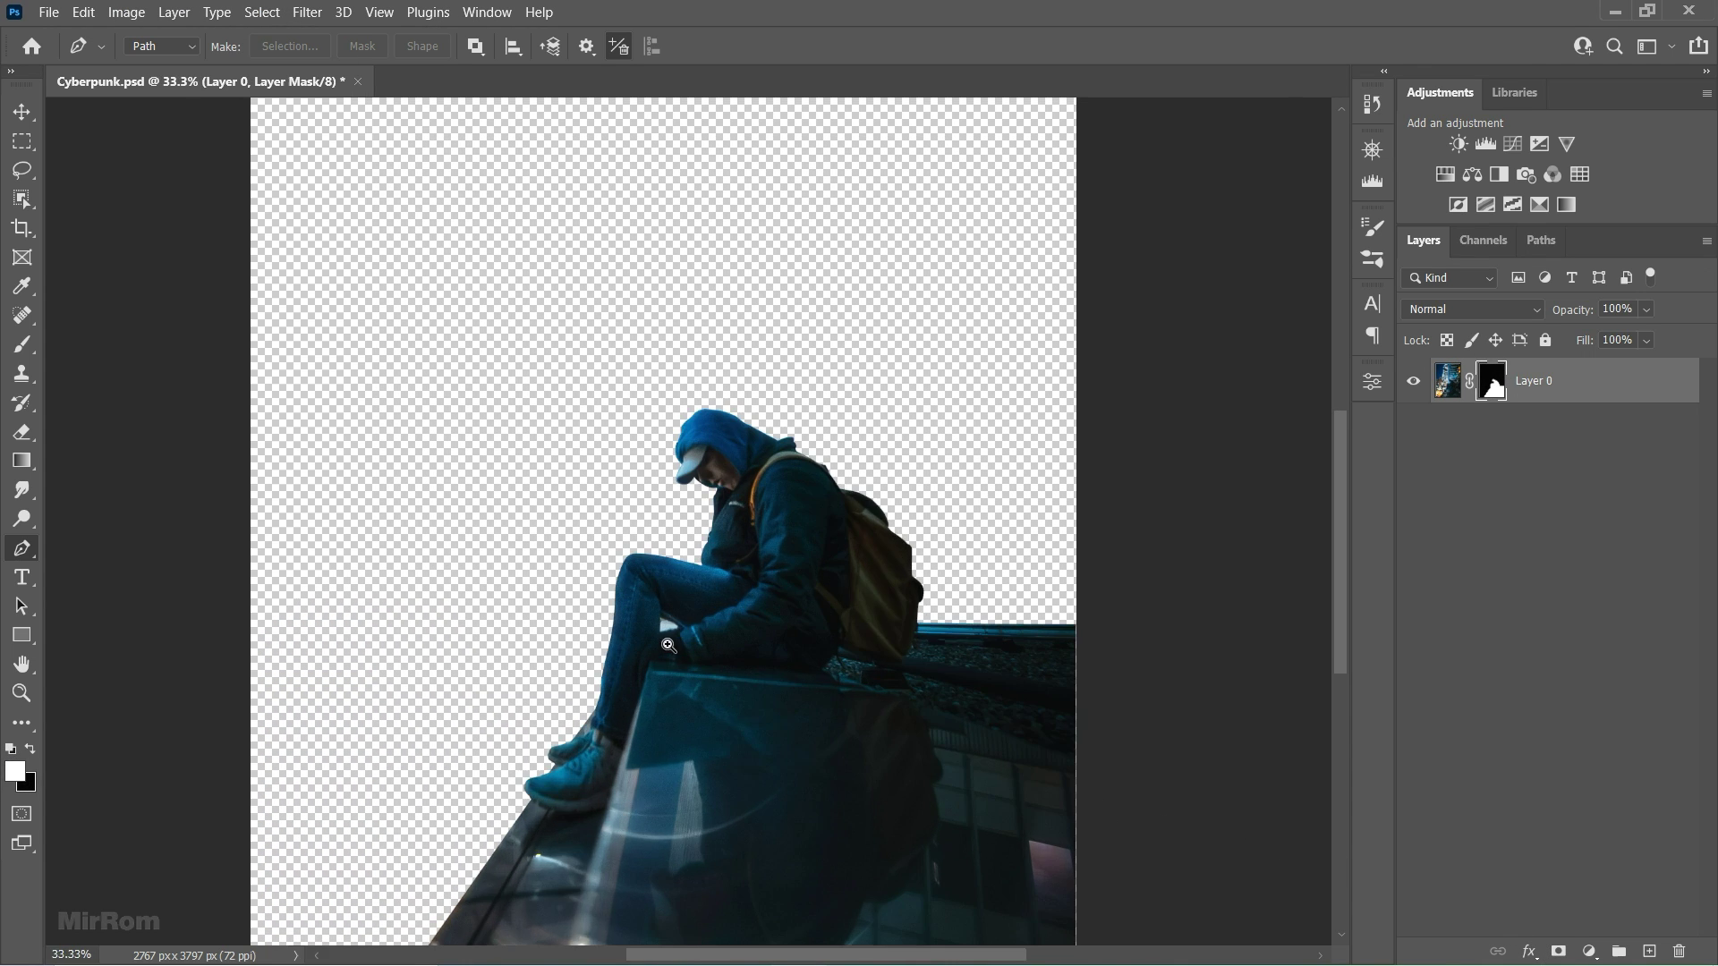
pyautogui.keyDown('ctrl'); pyautogui.click(671, 652); pyautogui.keyUp('ctrl')
pyautogui.keyDown('ctrl'); pyautogui.click(671, 652); pyautogui.keyUp('ctrl')
pyautogui.keyDown('ctrl'); pyautogui.click(671, 652); pyautogui.keyUp('ctrl')
pyautogui.keyDown('ctrl'); pyautogui.click(671, 652); pyautogui.keyUp('ctrl')
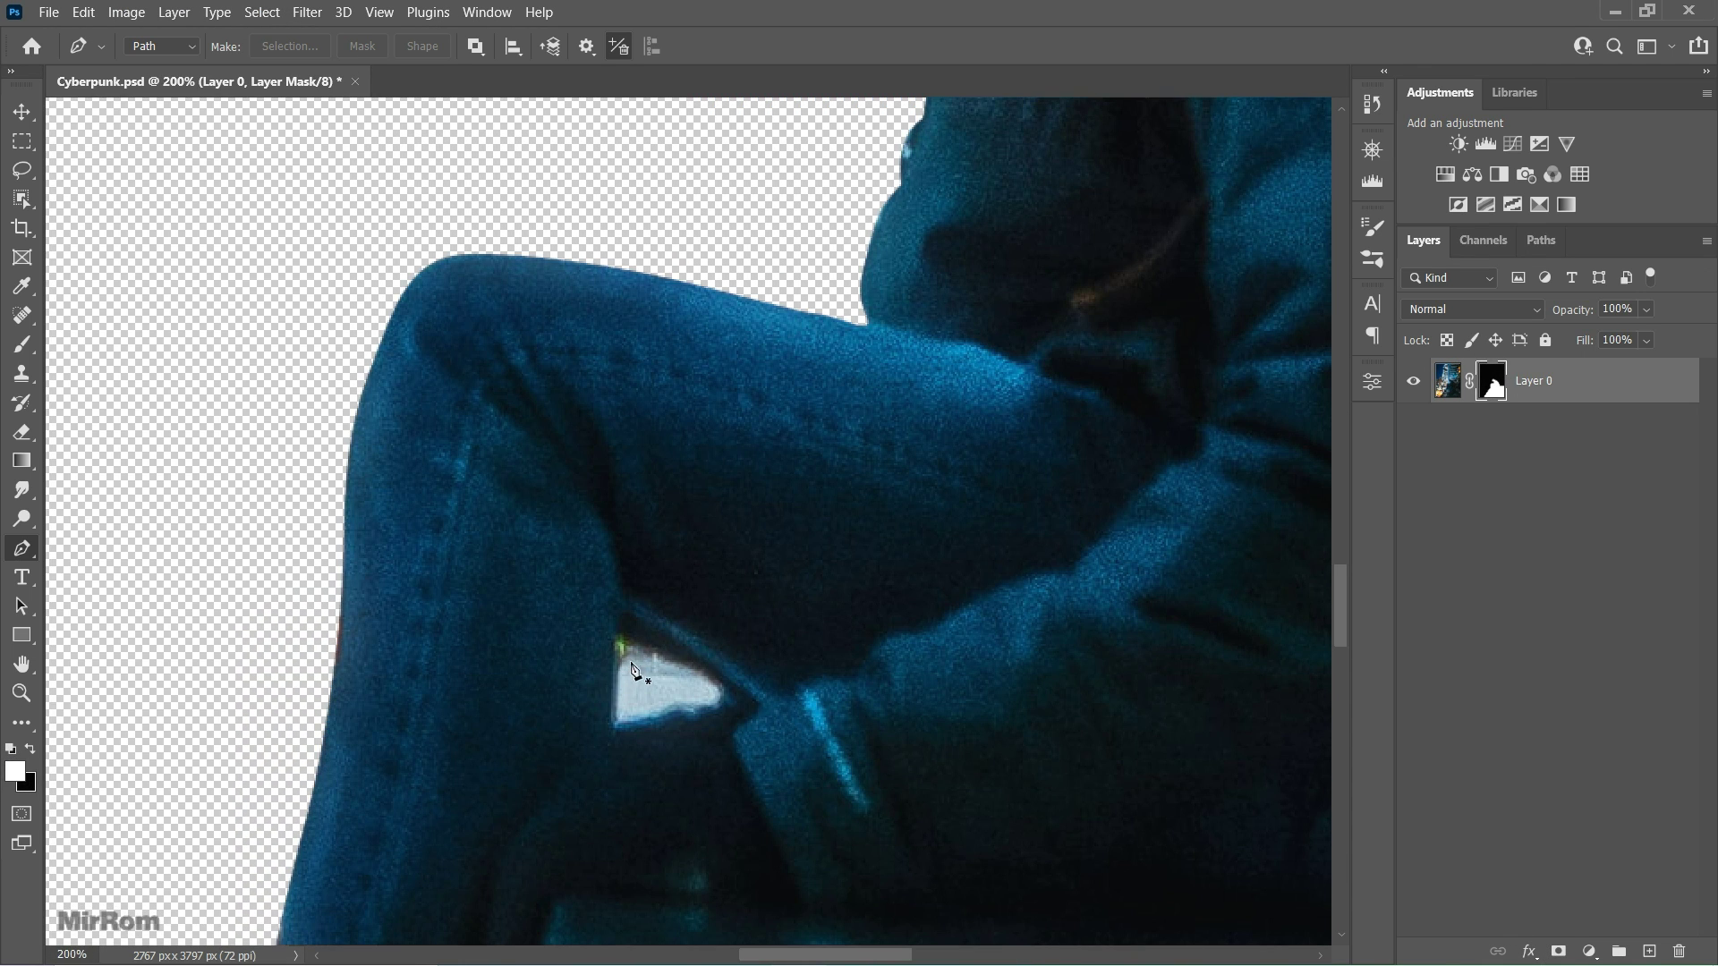
pyautogui.click(659, 657)
pyautogui.click(612, 699)
pyautogui.scroll(-1, 687, 671)
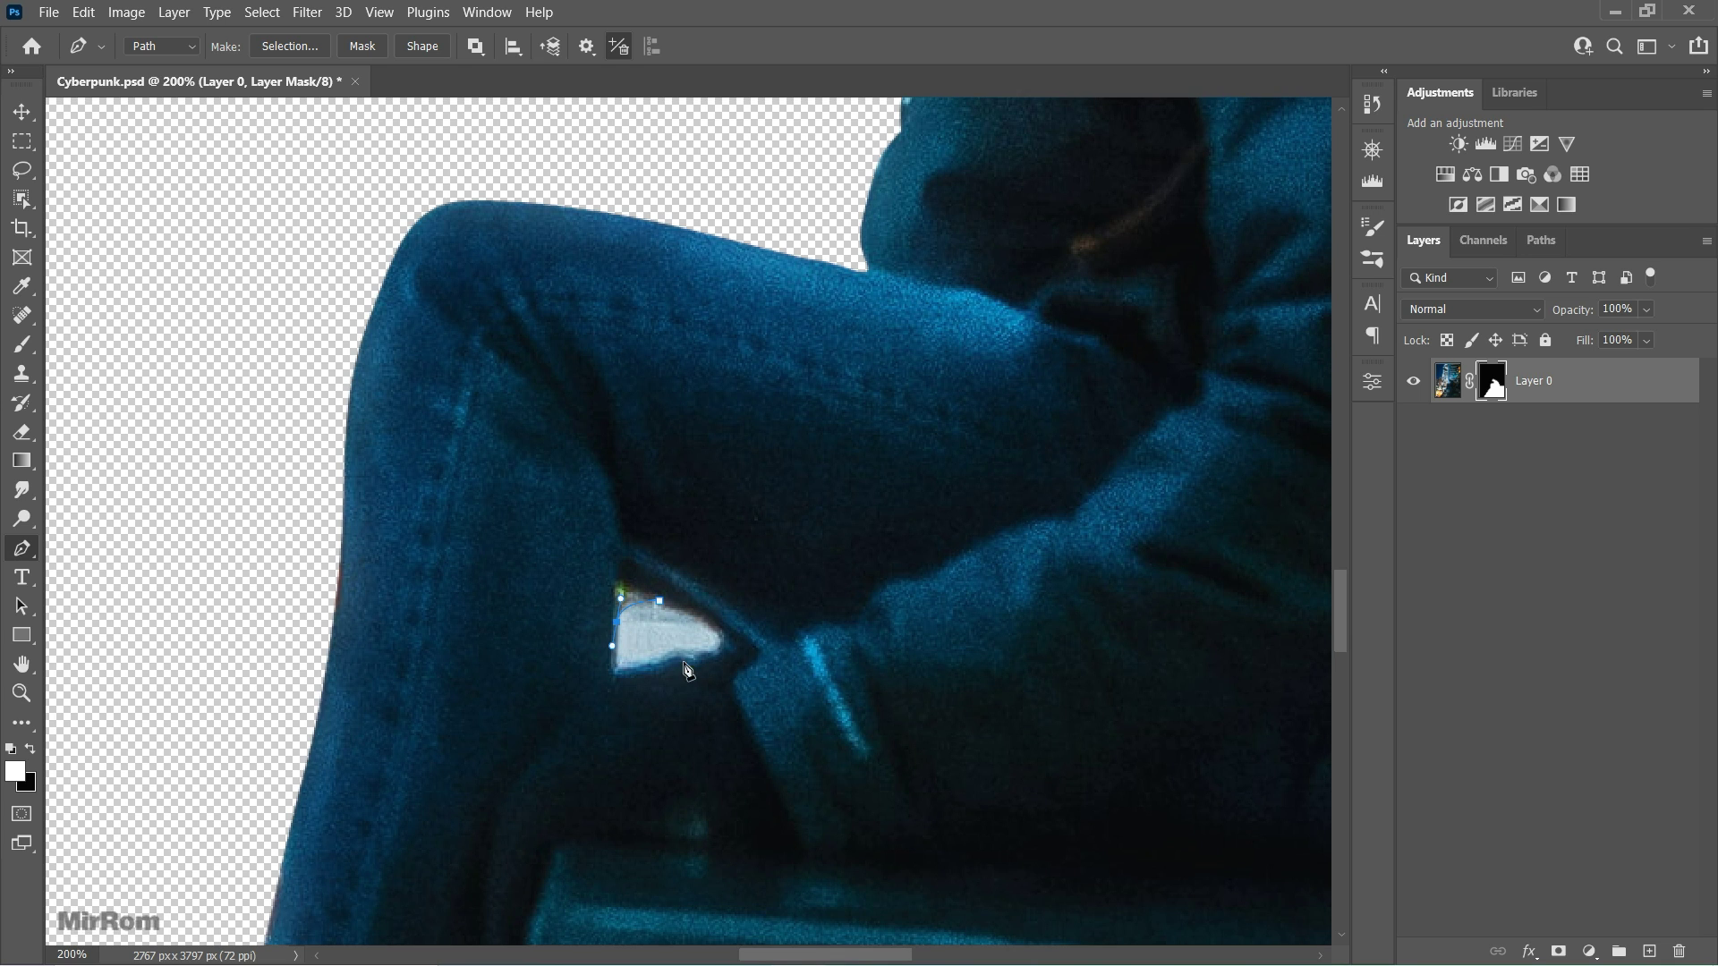
pyautogui.rightClick(635, 617)
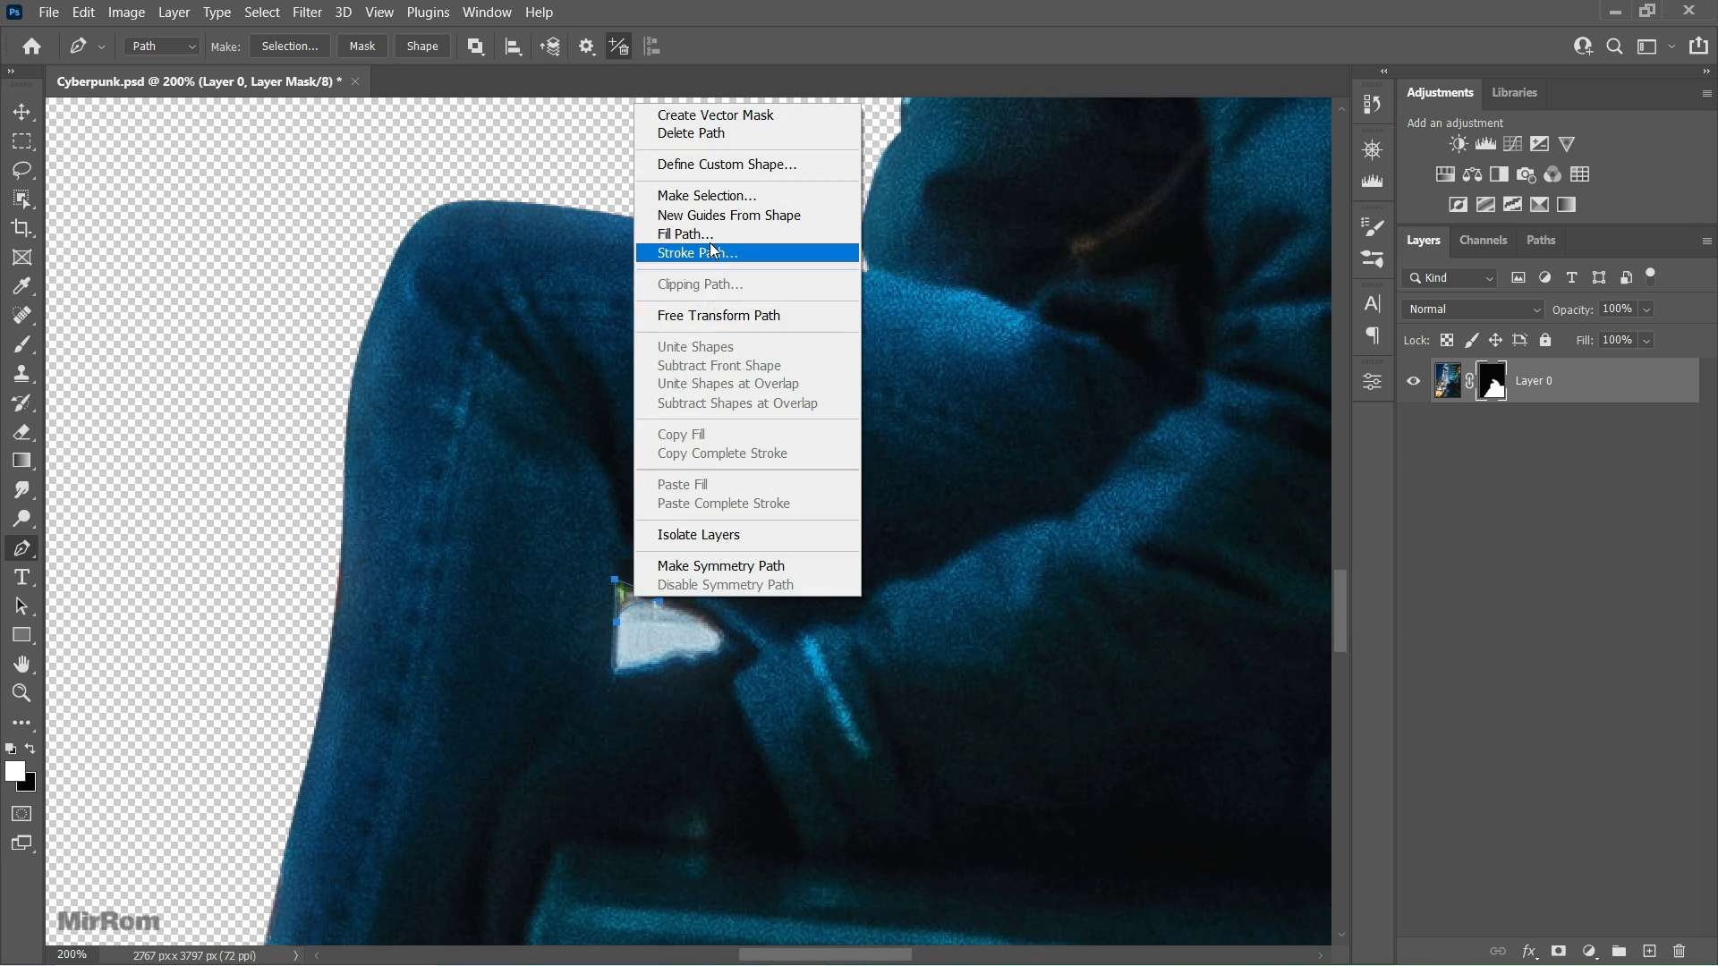
pyautogui.click(716, 200)
pyautogui.click(982, 238)
# Step: Fill the selected gap with black on the layer mask and deselect it
pyautogui.press('x')
pyautogui.hotkey('alt', 'BackSpace')
pyautogui.hotkey('ctrl', 'd')
pyautogui.hotkey('ctrl', '-')
pyautogui.hotkey('ctrl', '-')
pyautogui.hotkey('ctrl', '-')
pyautogui.hotkey('ctrl', '-')
pyautogui.hotkey('ctrl', '-')
pyautogui.hotkey('ctrl', '-')
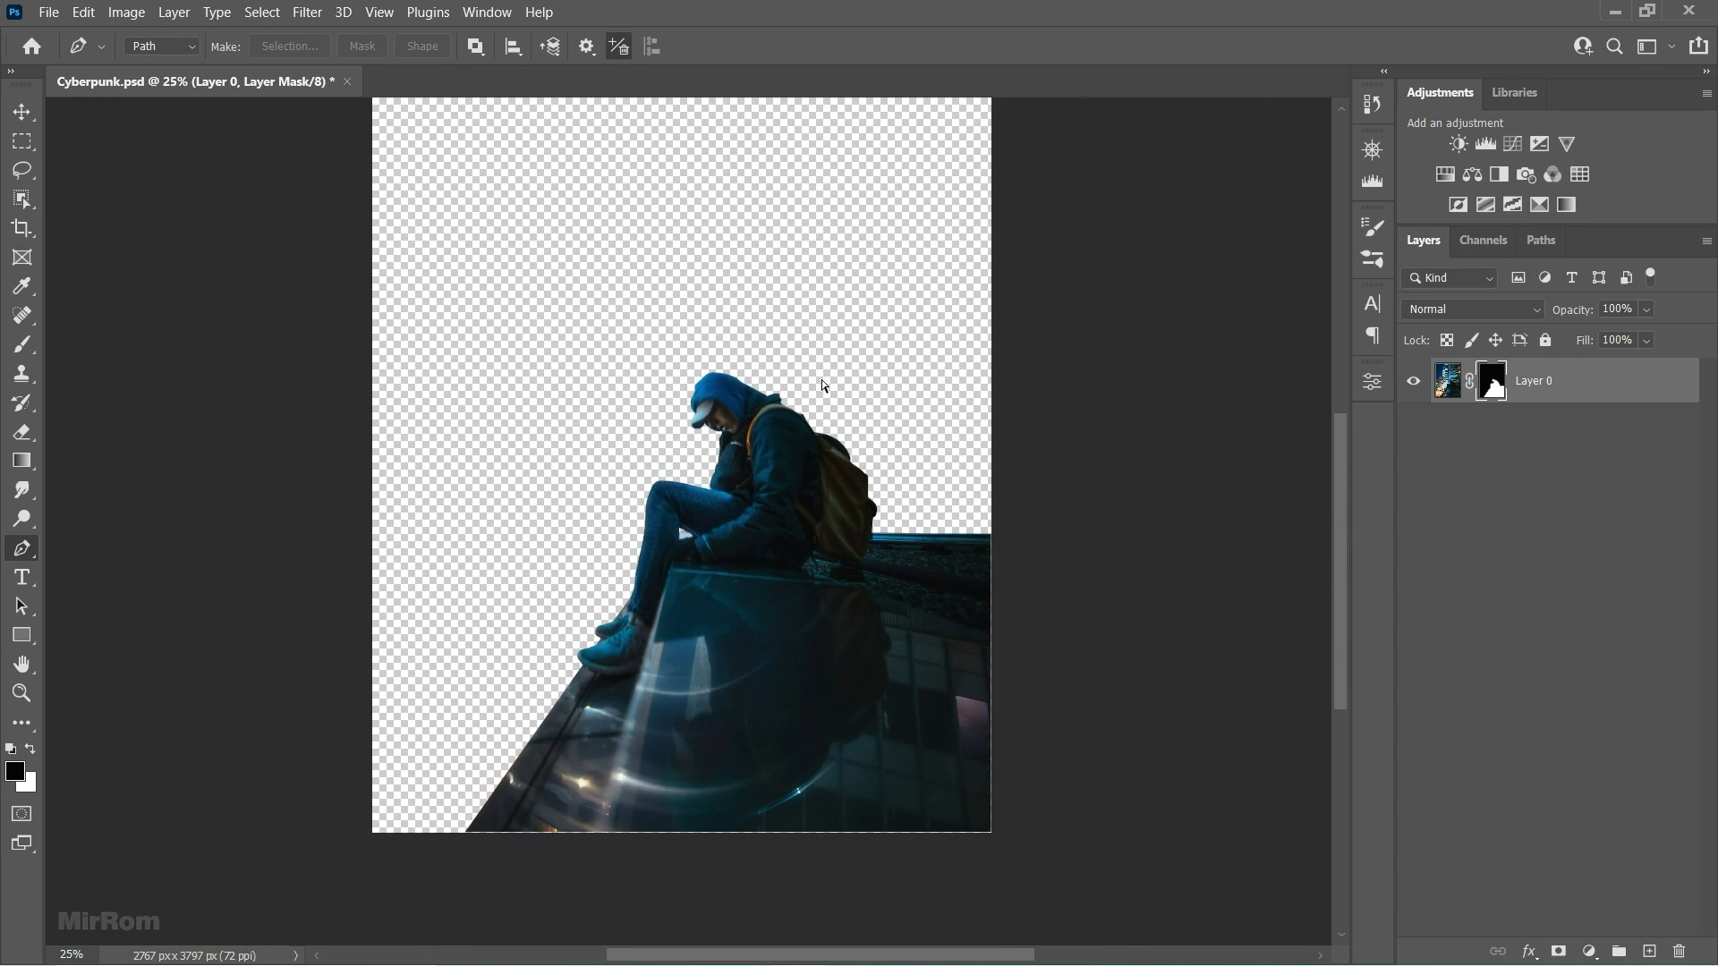
pyautogui.press('v')
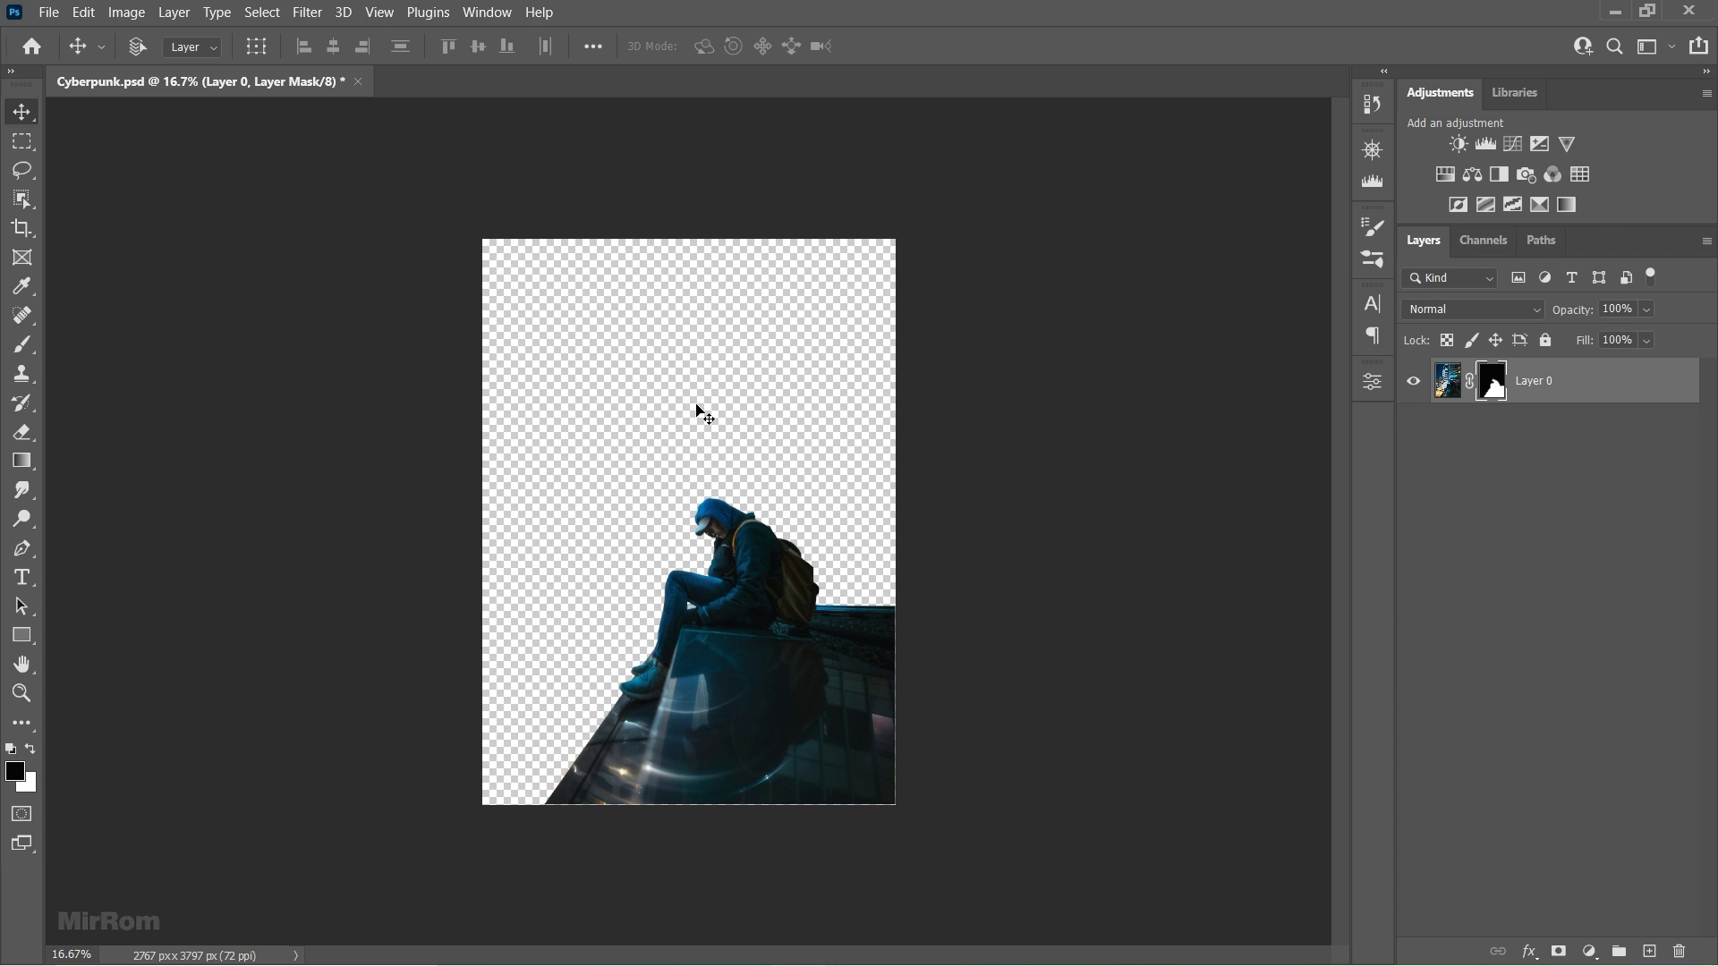
# Step: Open the night city photo, copy it into the Cyberpunk document beneath Layer 0 and position it behind the figure
pyautogui.click(49, 12)
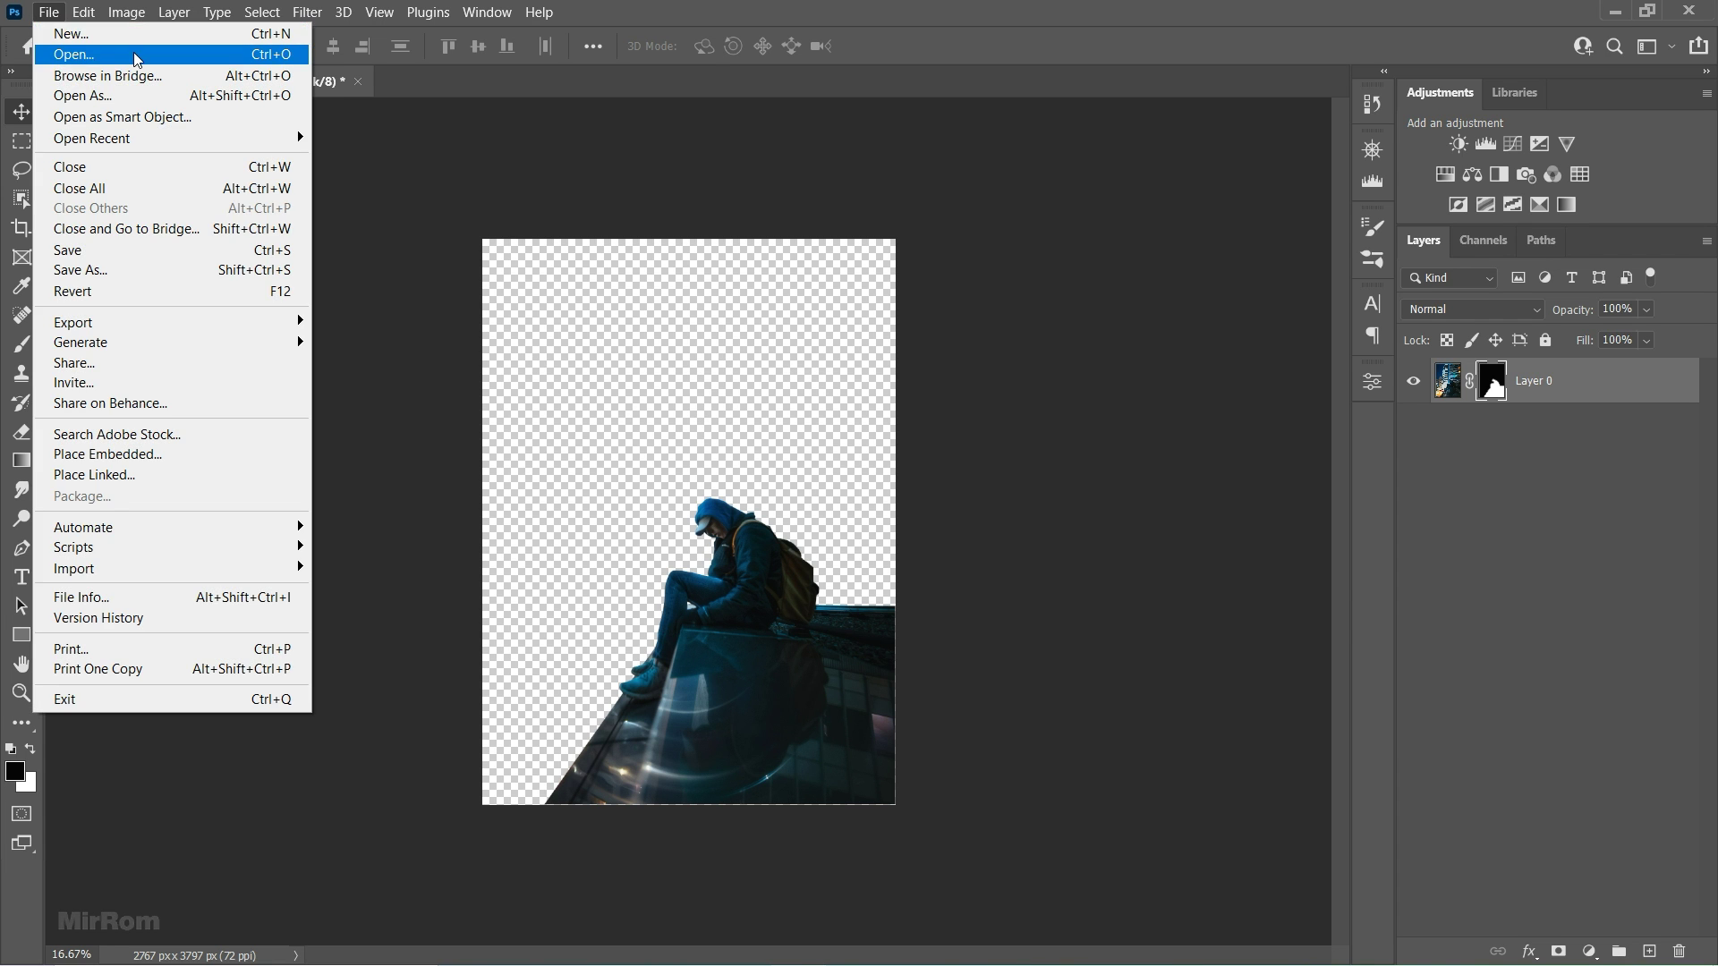
pyautogui.click(134, 56)
pyautogui.doubleClick(511, 223)
pyautogui.moveTo(537, 318); pyautogui.dragTo(742, 401)
pyautogui.click(693, 82)
pyautogui.moveTo(1593, 390); pyautogui.dragTo(1588, 443)
pyautogui.moveTo(797, 484); pyautogui.dragTo(842, 546)
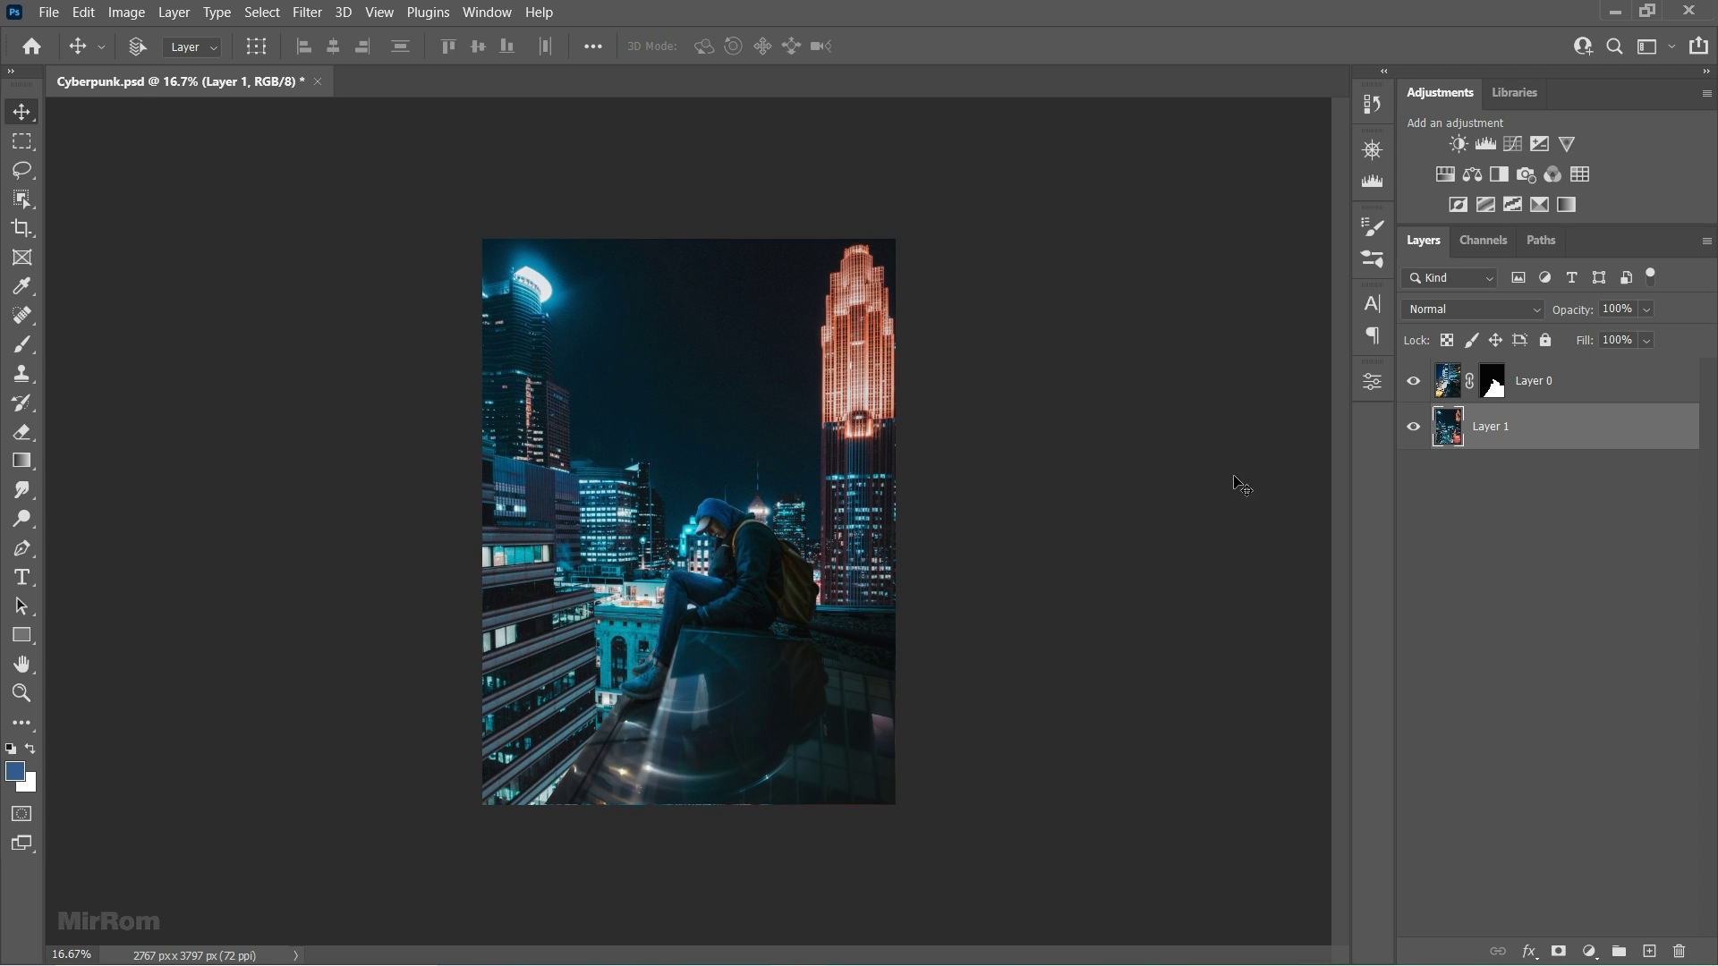
# Step: Scale the city layer down to about 95% and shift it up to cover the top of the canvas
pyautogui.hotkey('ctrl', 't')
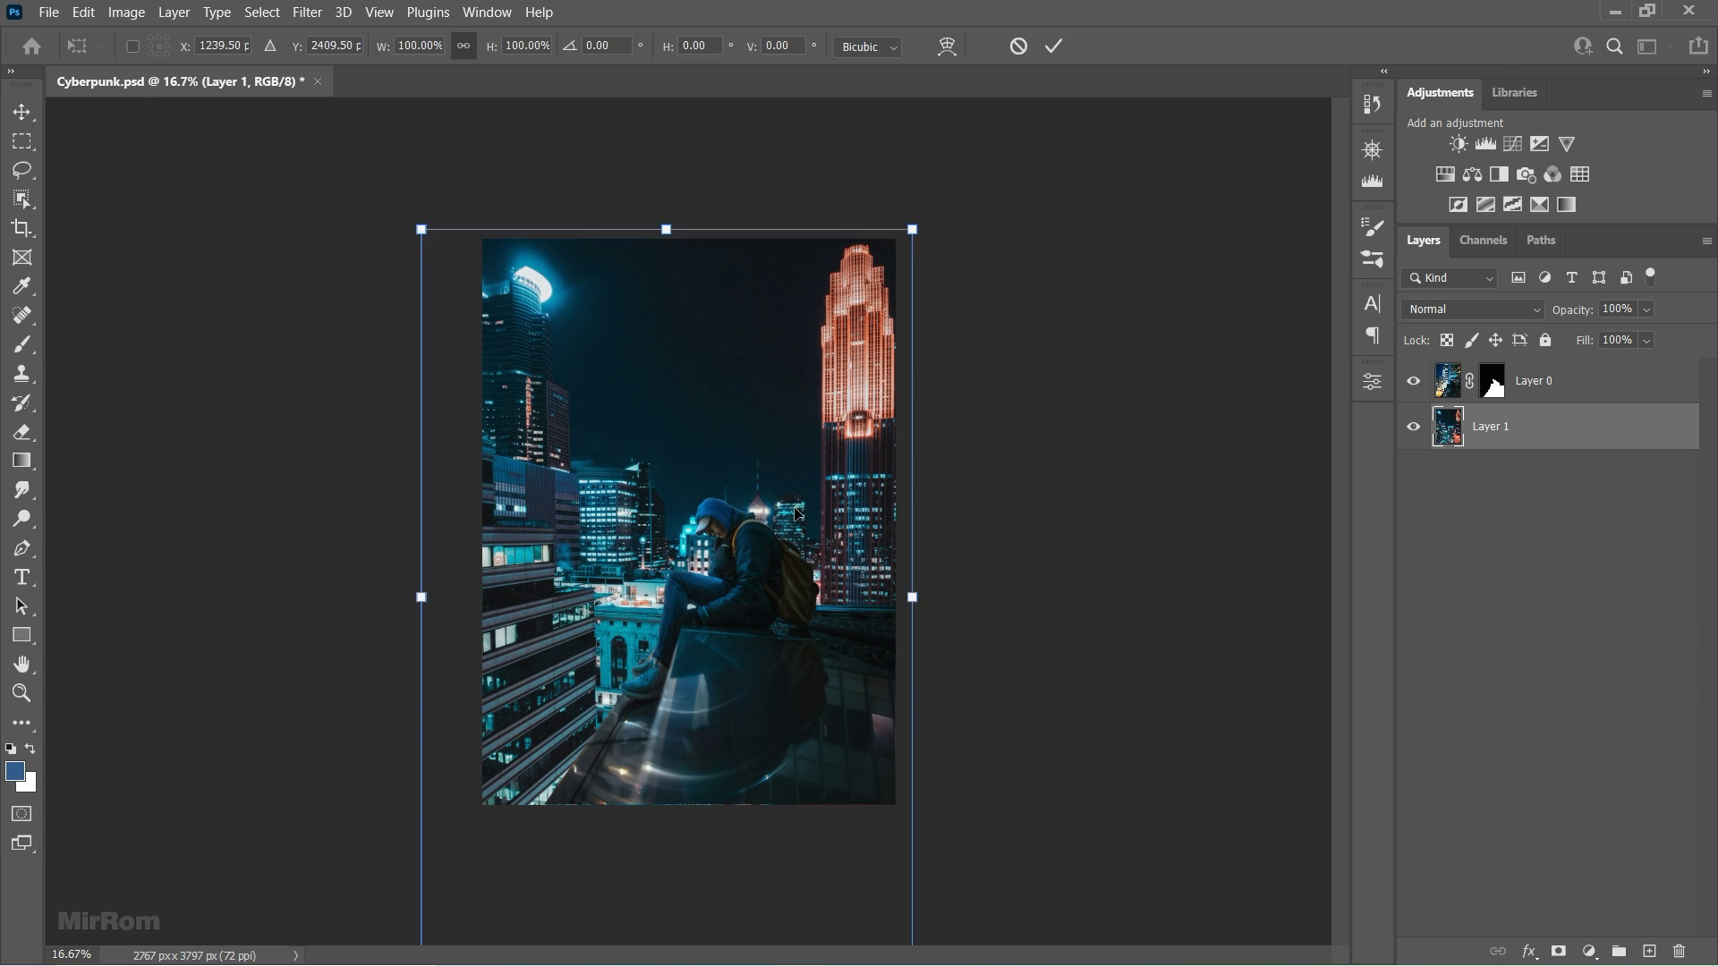
pyautogui.moveTo(797, 506); pyautogui.dragTo(798, 511)
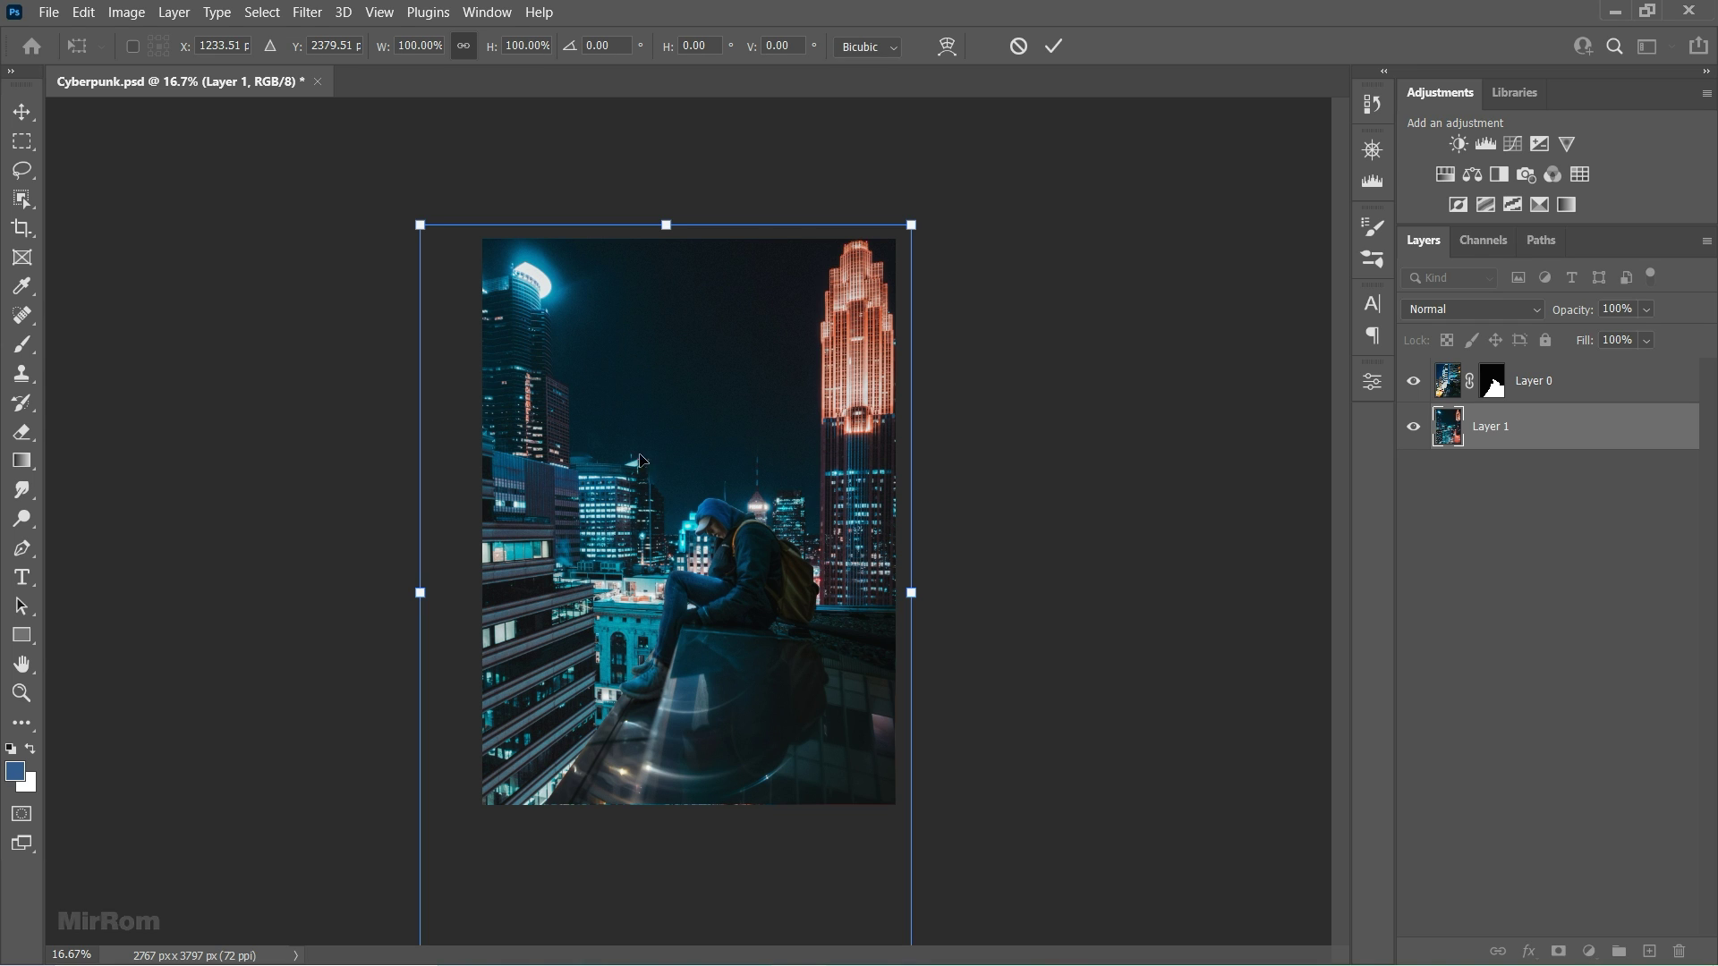
pyautogui.moveTo(421, 225); pyautogui.dragTo(427, 233)
pyautogui.moveTo(631, 391); pyautogui.dragTo(640, 392)
pyautogui.hotkey('ctrl', '-')
pyautogui.moveTo(861, 851); pyautogui.dragTo(854, 841)
pyautogui.moveTo(499, 308); pyautogui.dragTo(506, 315)
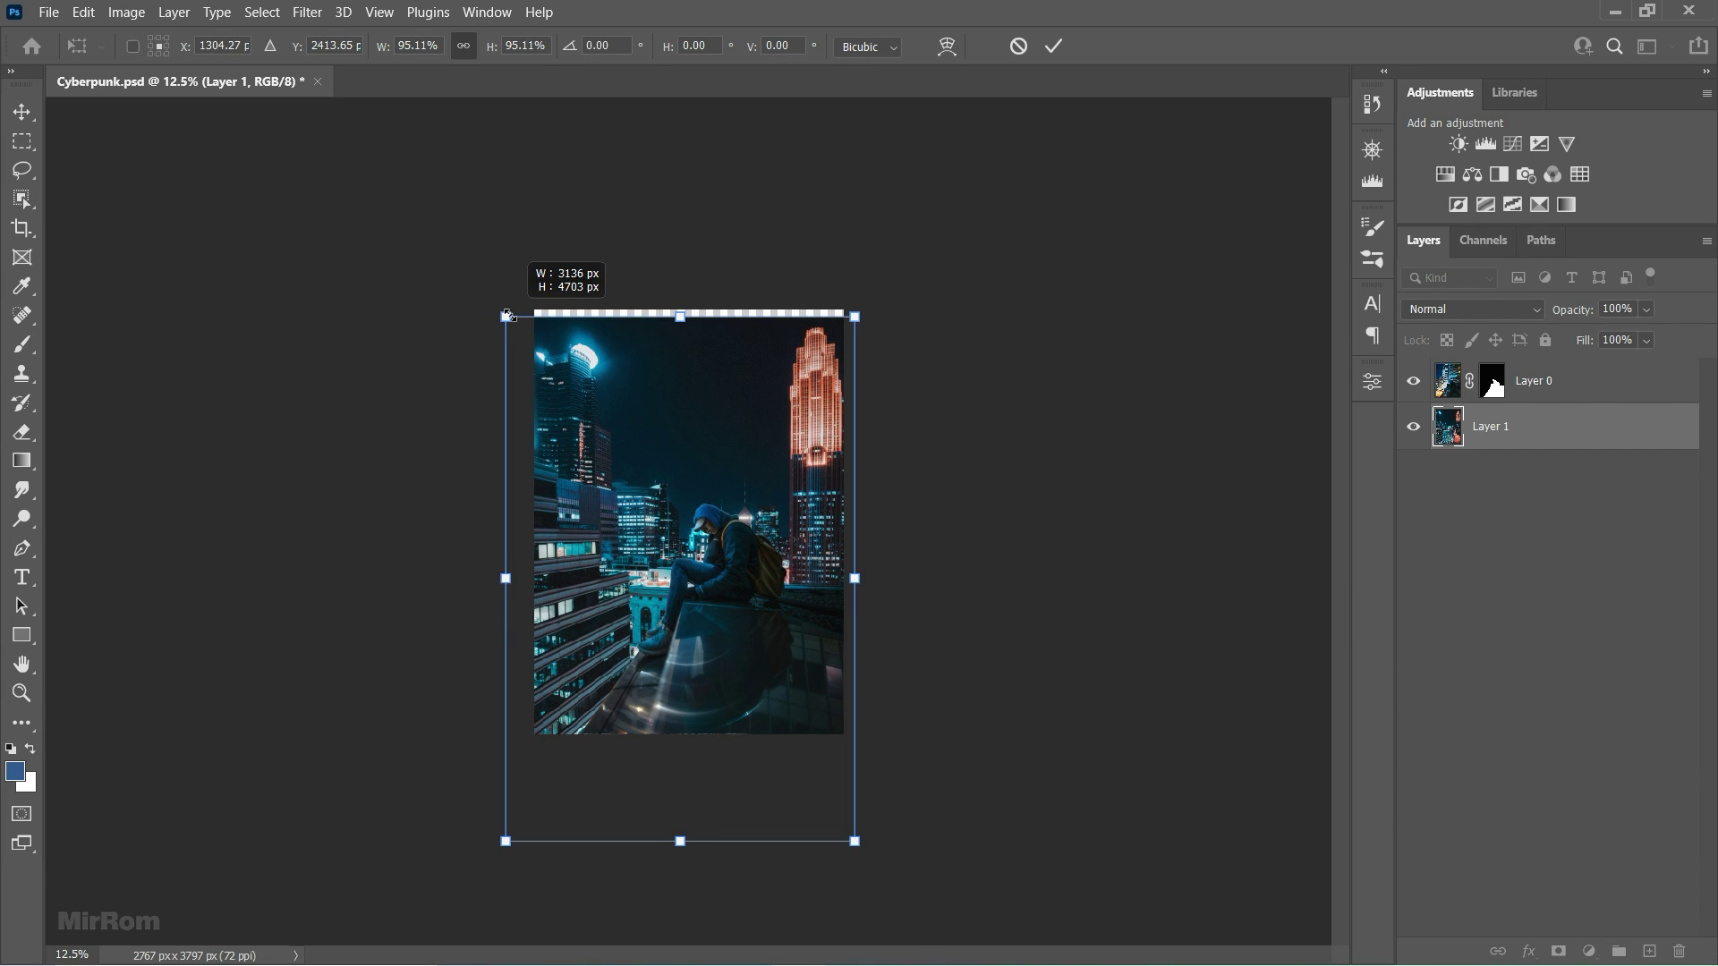
pyautogui.press('Return')
pyautogui.hotkey('shift', 'Up')
pyautogui.hotkey('shift', 'Up')
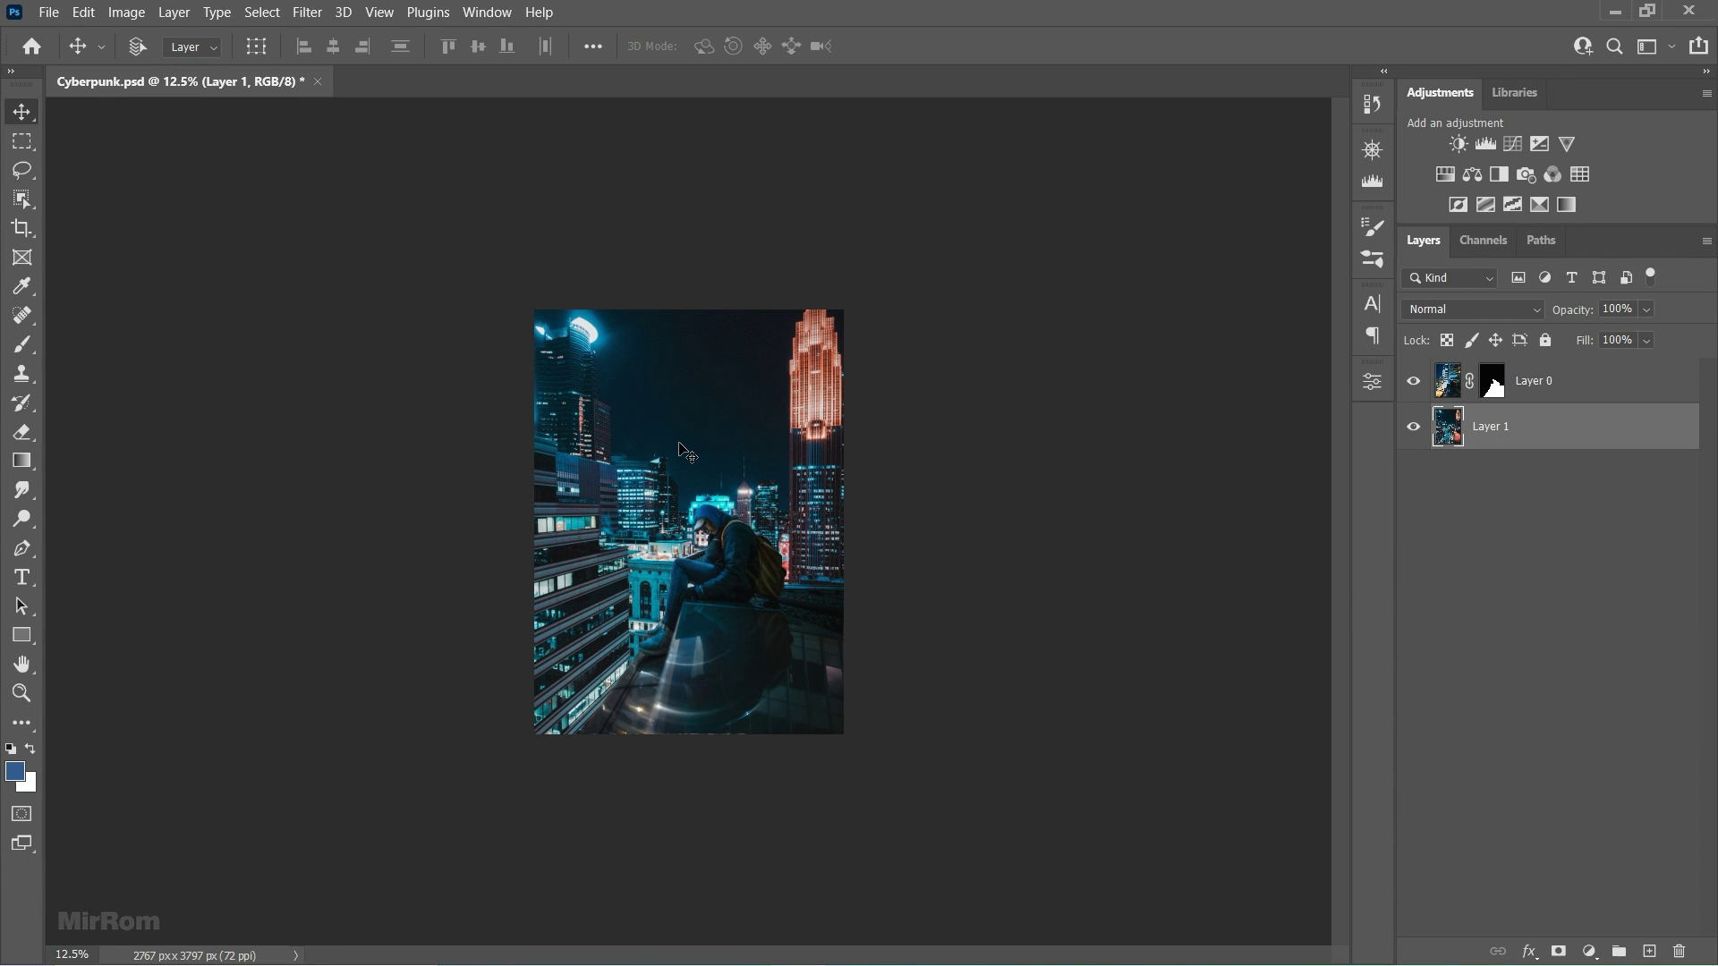
pyautogui.hotkey('ctrl', '+')
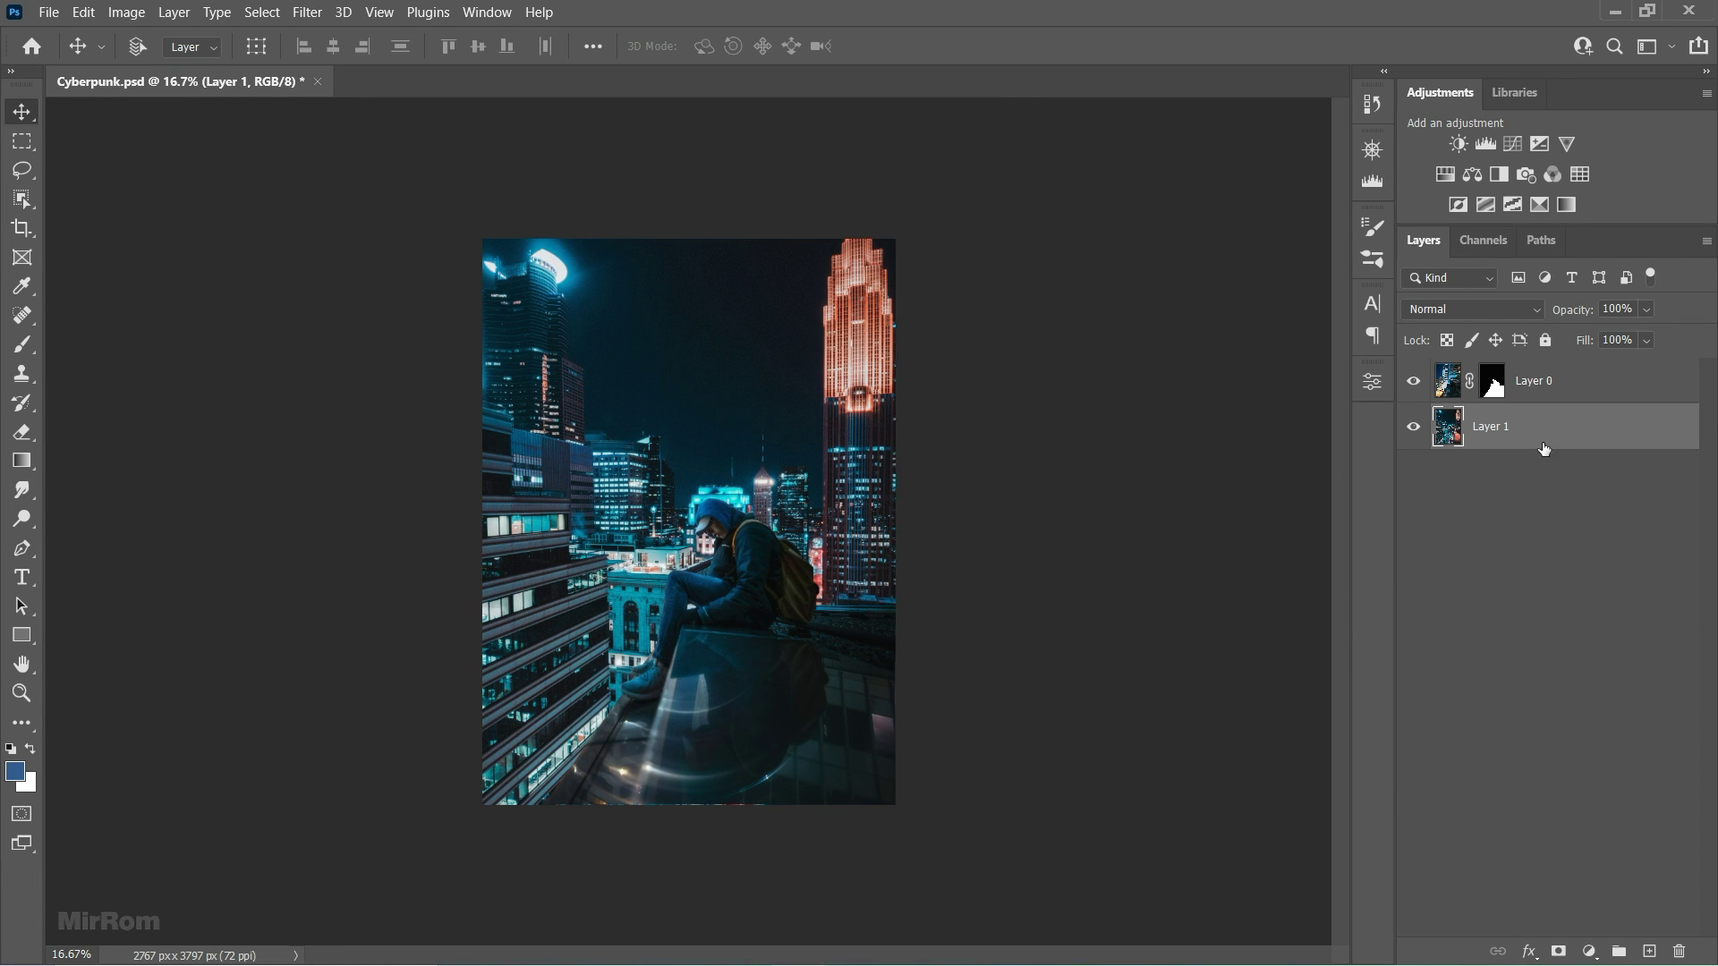
# Step: Open the city layer in the Camera Raw Filter and set Temperature to -19 and Tint to +21
pyautogui.click(1416, 429)
pyautogui.click(1416, 429)
pyautogui.click(307, 11)
pyautogui.click(440, 168)
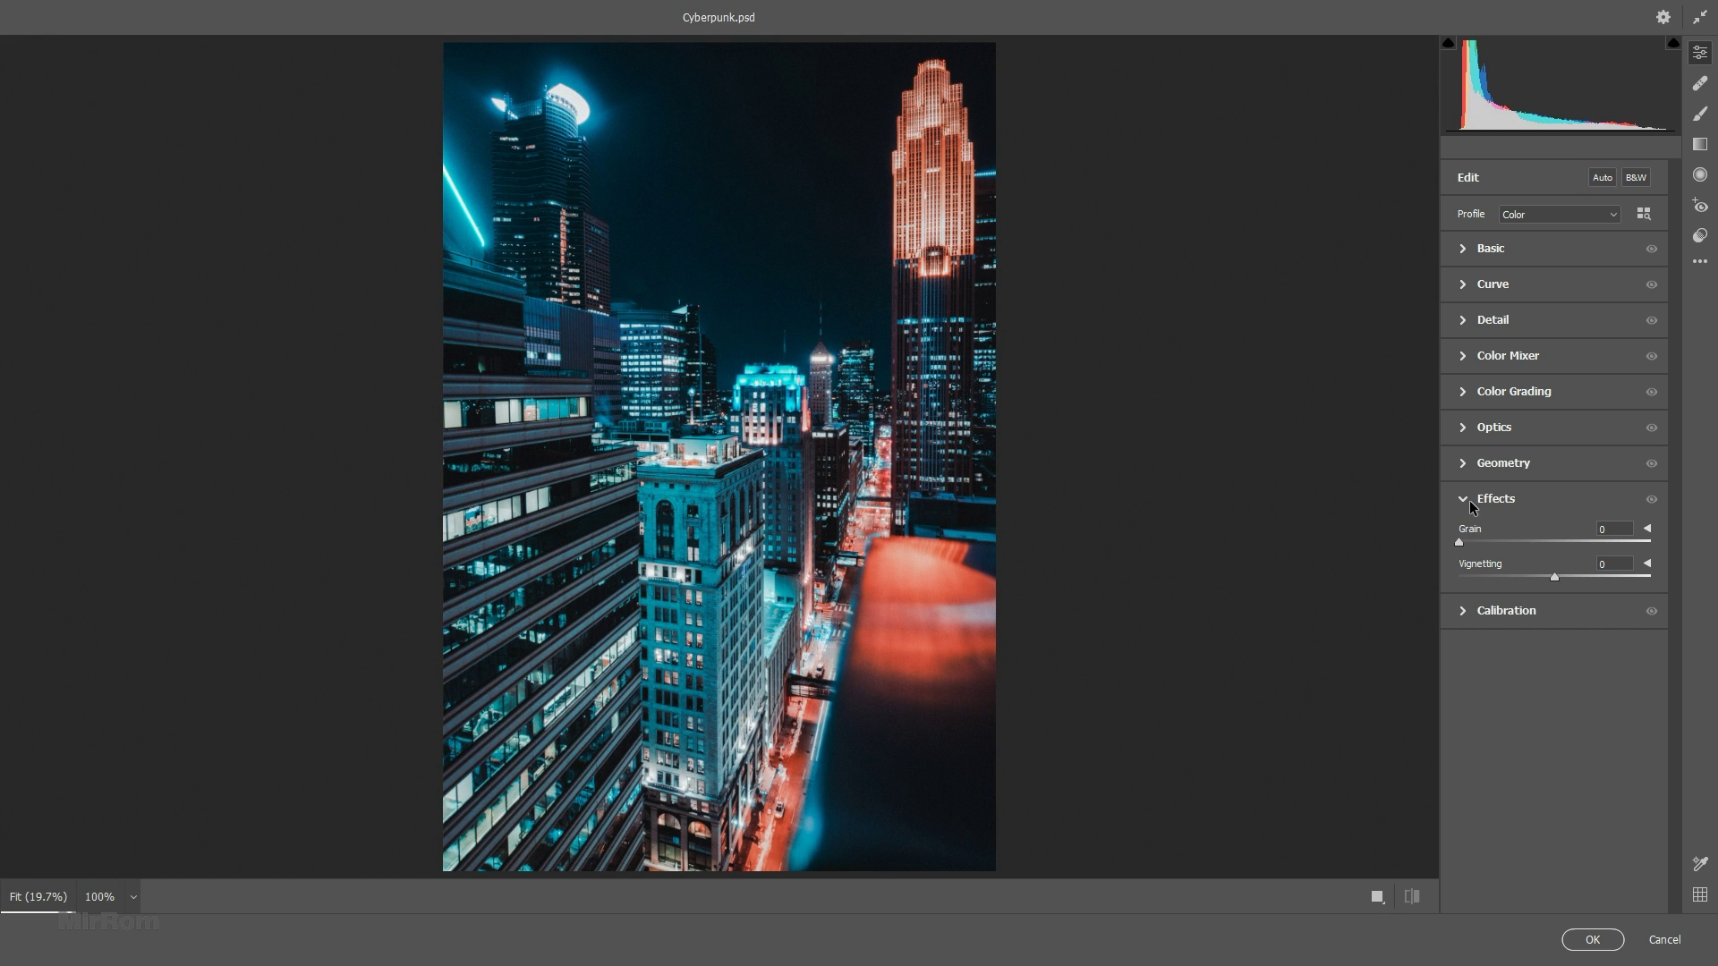
pyautogui.click(1472, 506)
pyautogui.click(1472, 255)
pyautogui.moveTo(1554, 319); pyautogui.dragTo(1579, 352)
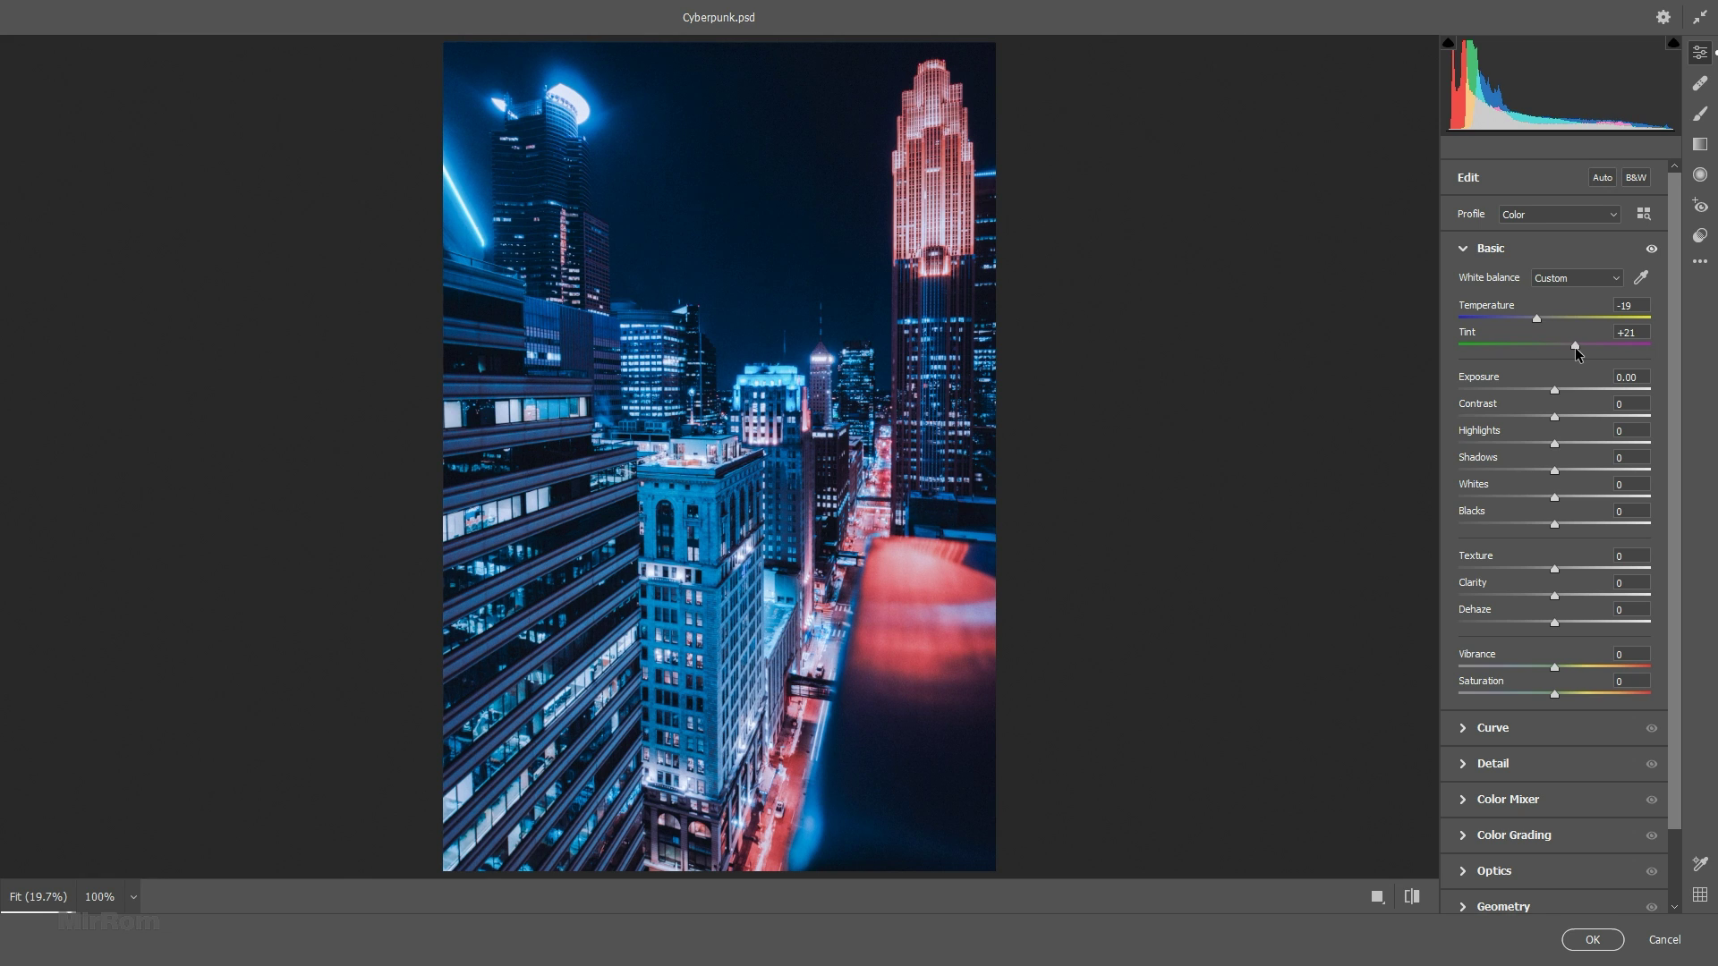
# Step: Set Highlights to -40, Shadows to +23 and Whites to +20, compare with the original, and apply the filter
pyautogui.moveTo(1554, 444); pyautogui.dragTo(1529, 444)
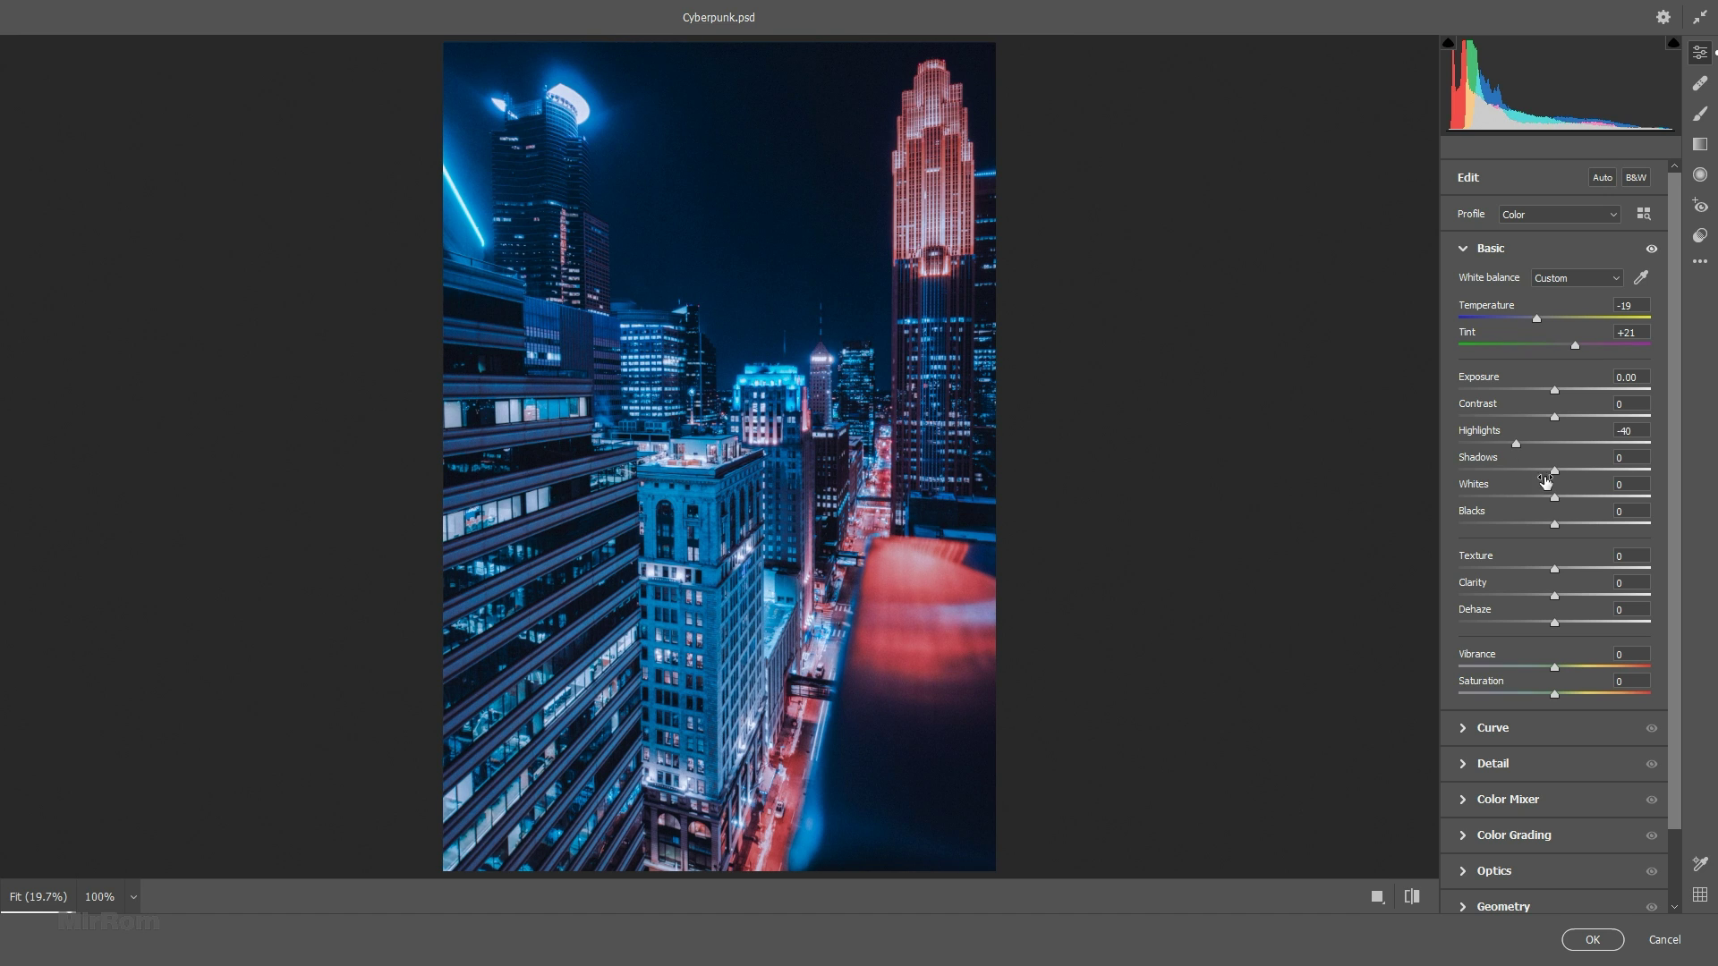
pyautogui.moveTo(1562, 476); pyautogui.dragTo(1580, 476)
pyautogui.moveTo(1560, 496); pyautogui.dragTo(1568, 497)
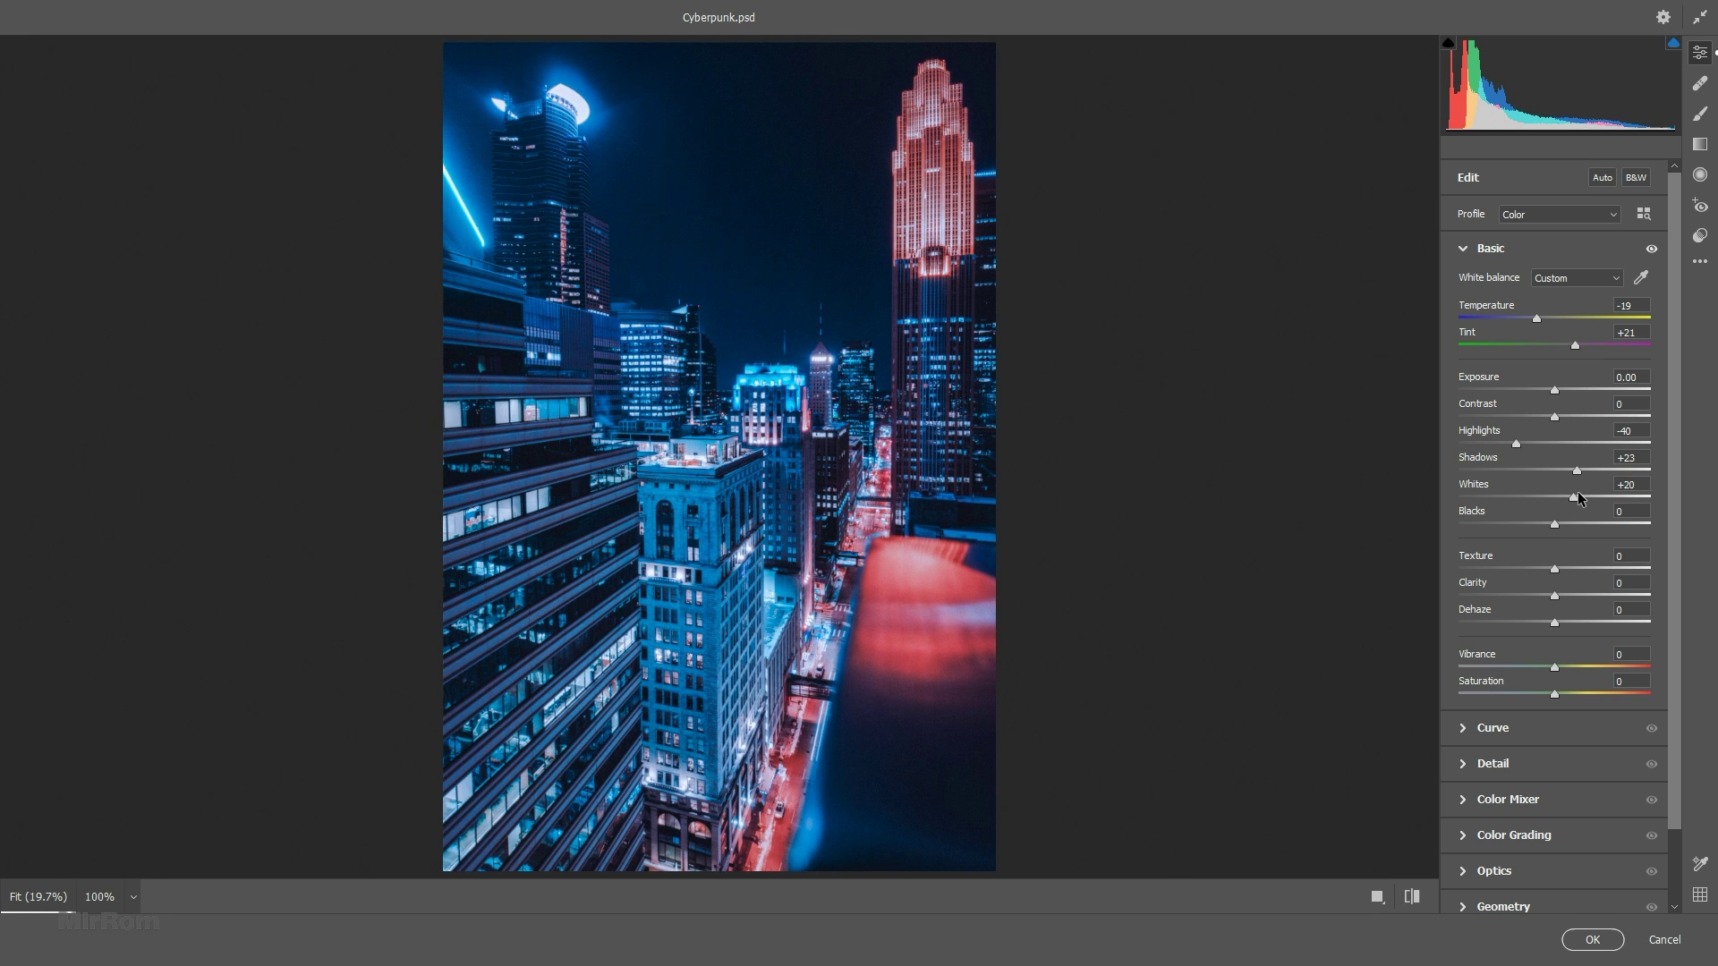
pyautogui.click(1652, 249)
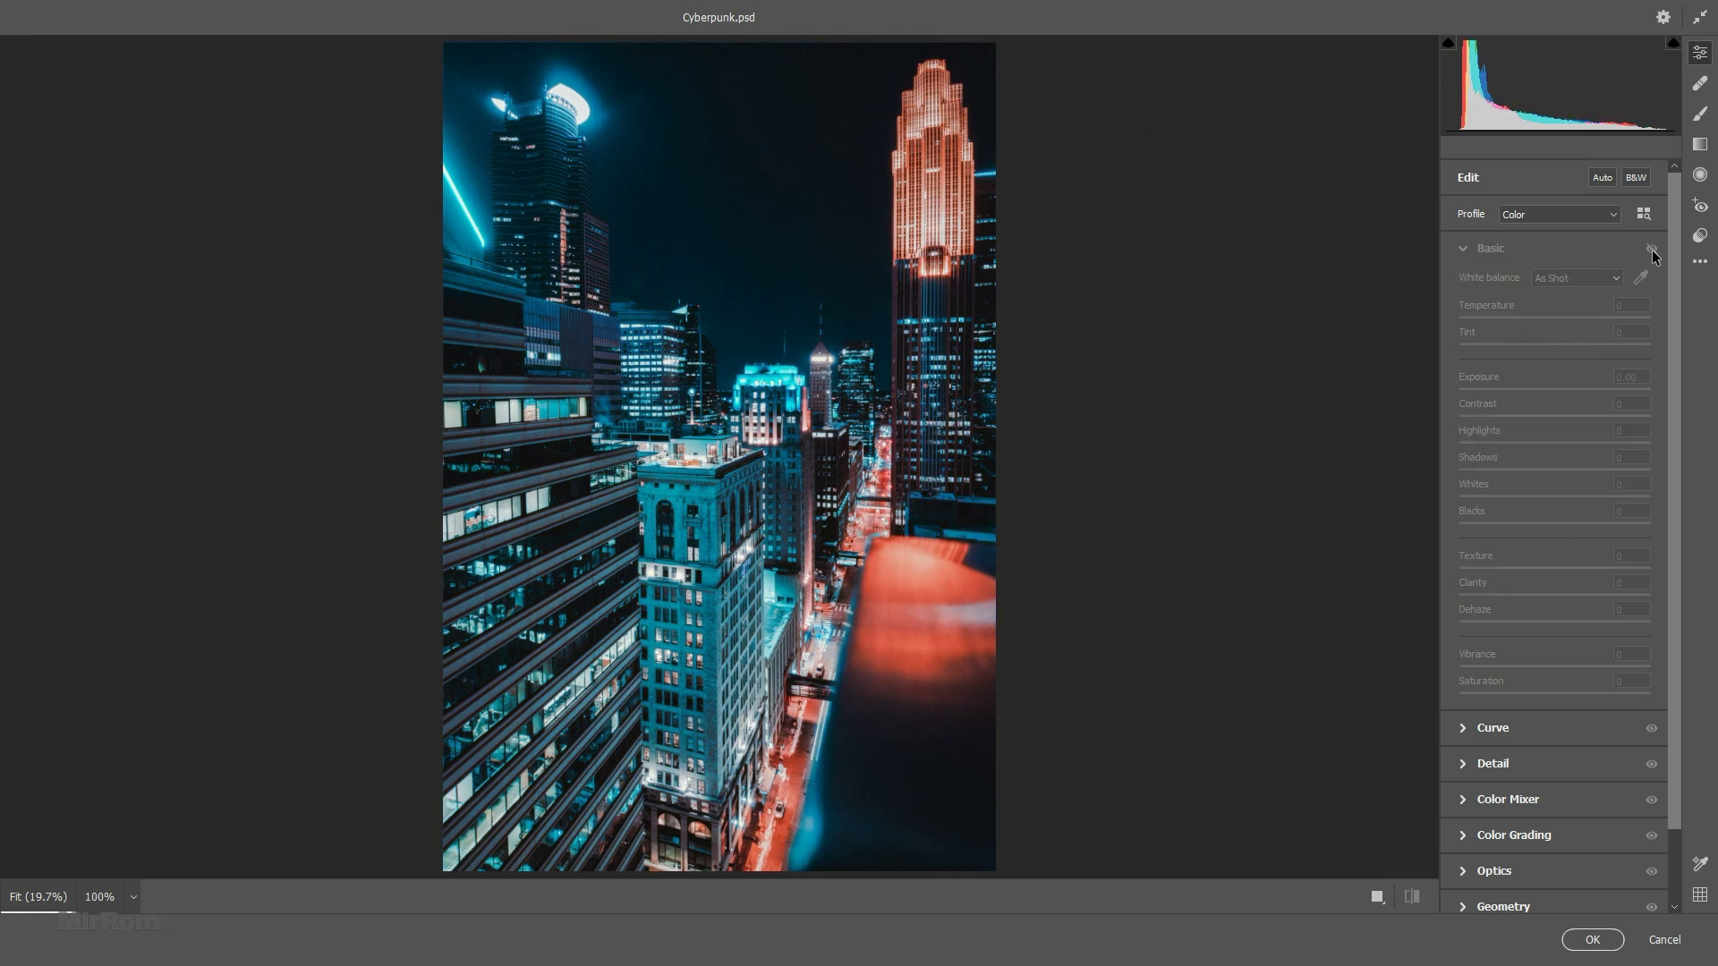
pyautogui.click(1652, 250)
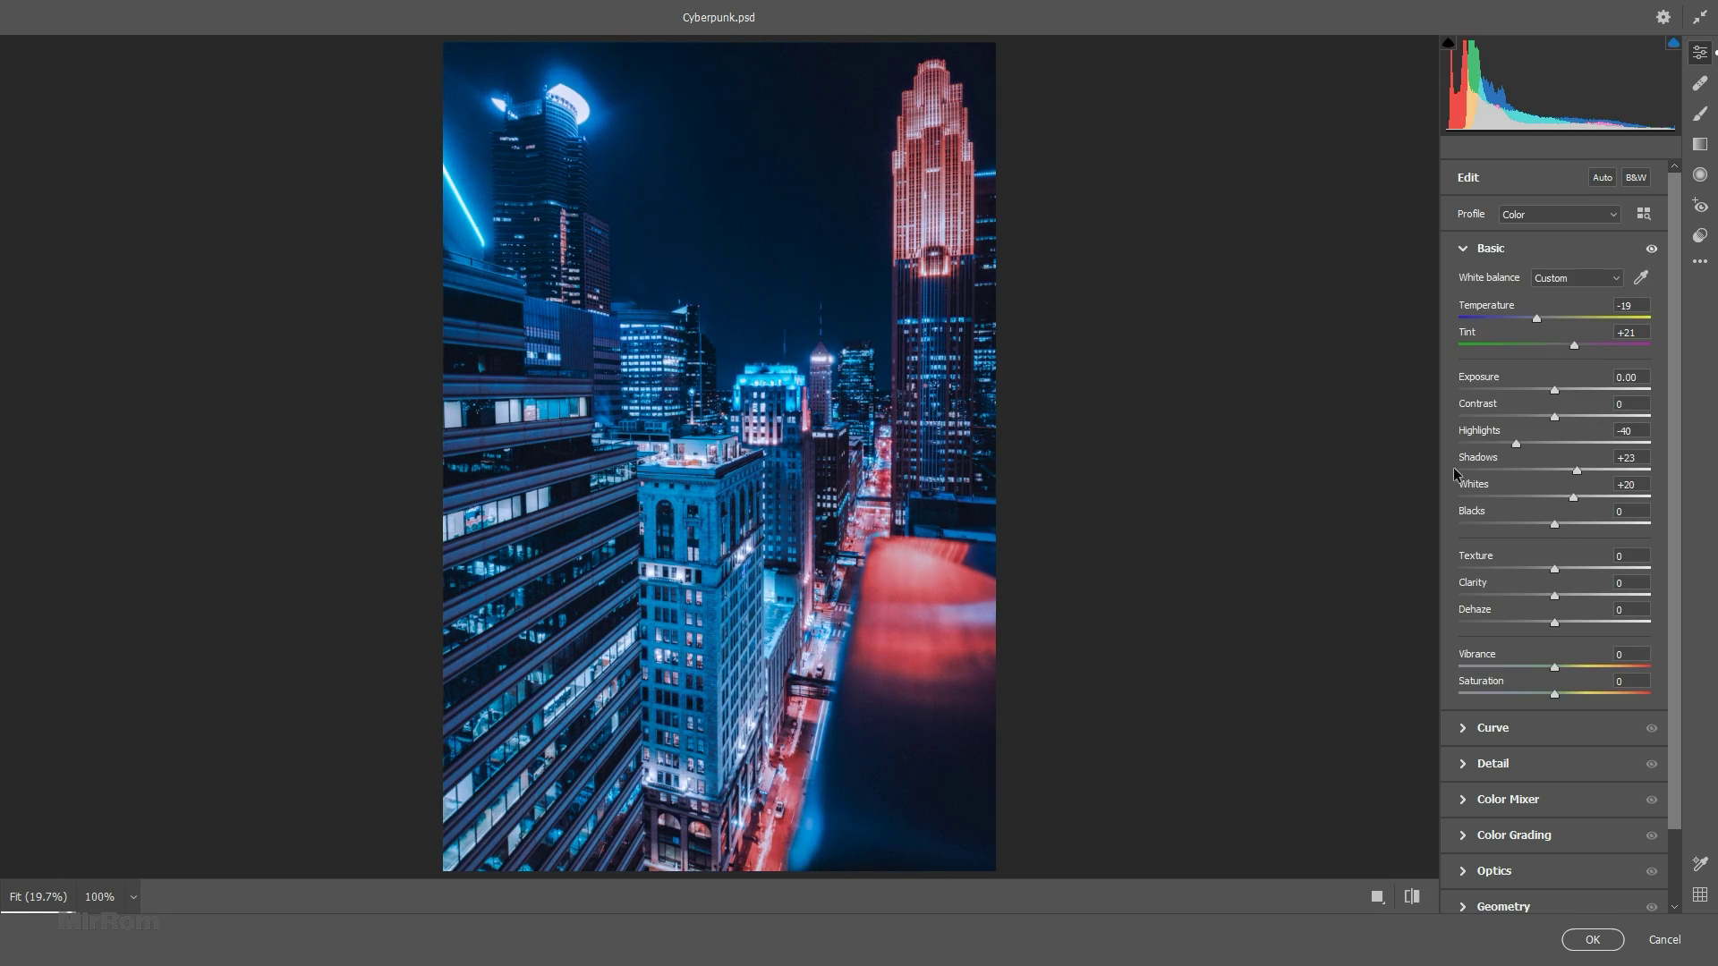
pyautogui.click(1593, 942)
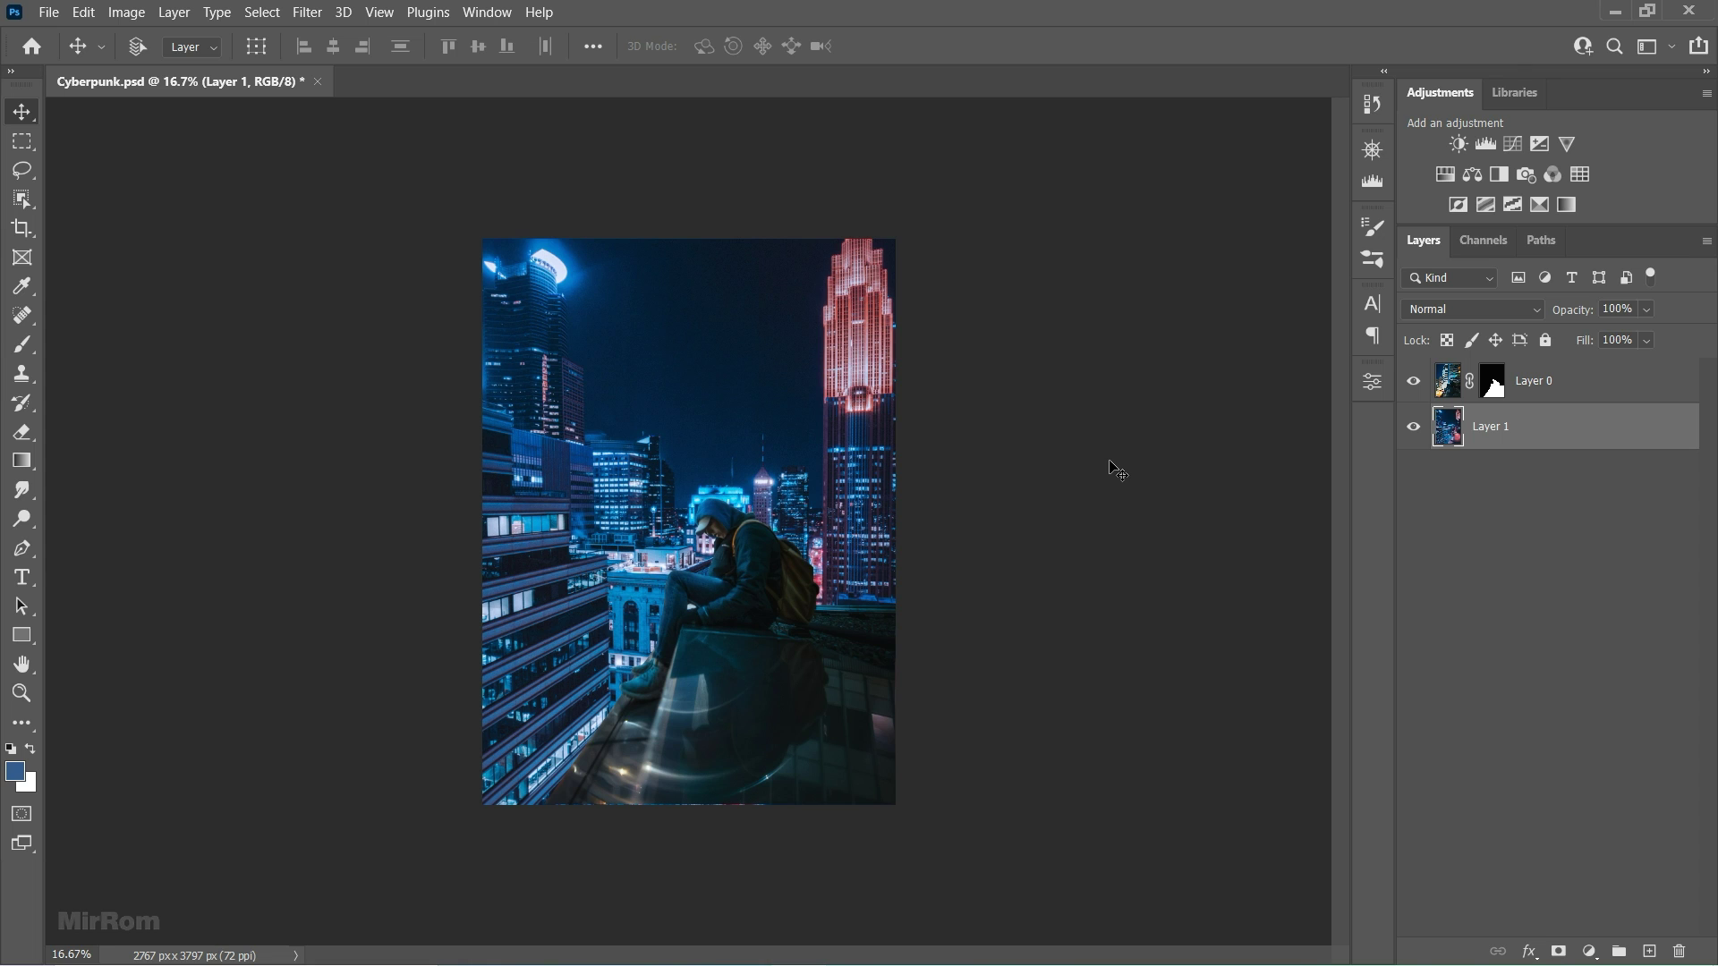
# Step: Hide Layer 0 and add a Solid Color fill layer in 23558e above the city layer
pyautogui.press('x')
pyautogui.click(1414, 382)
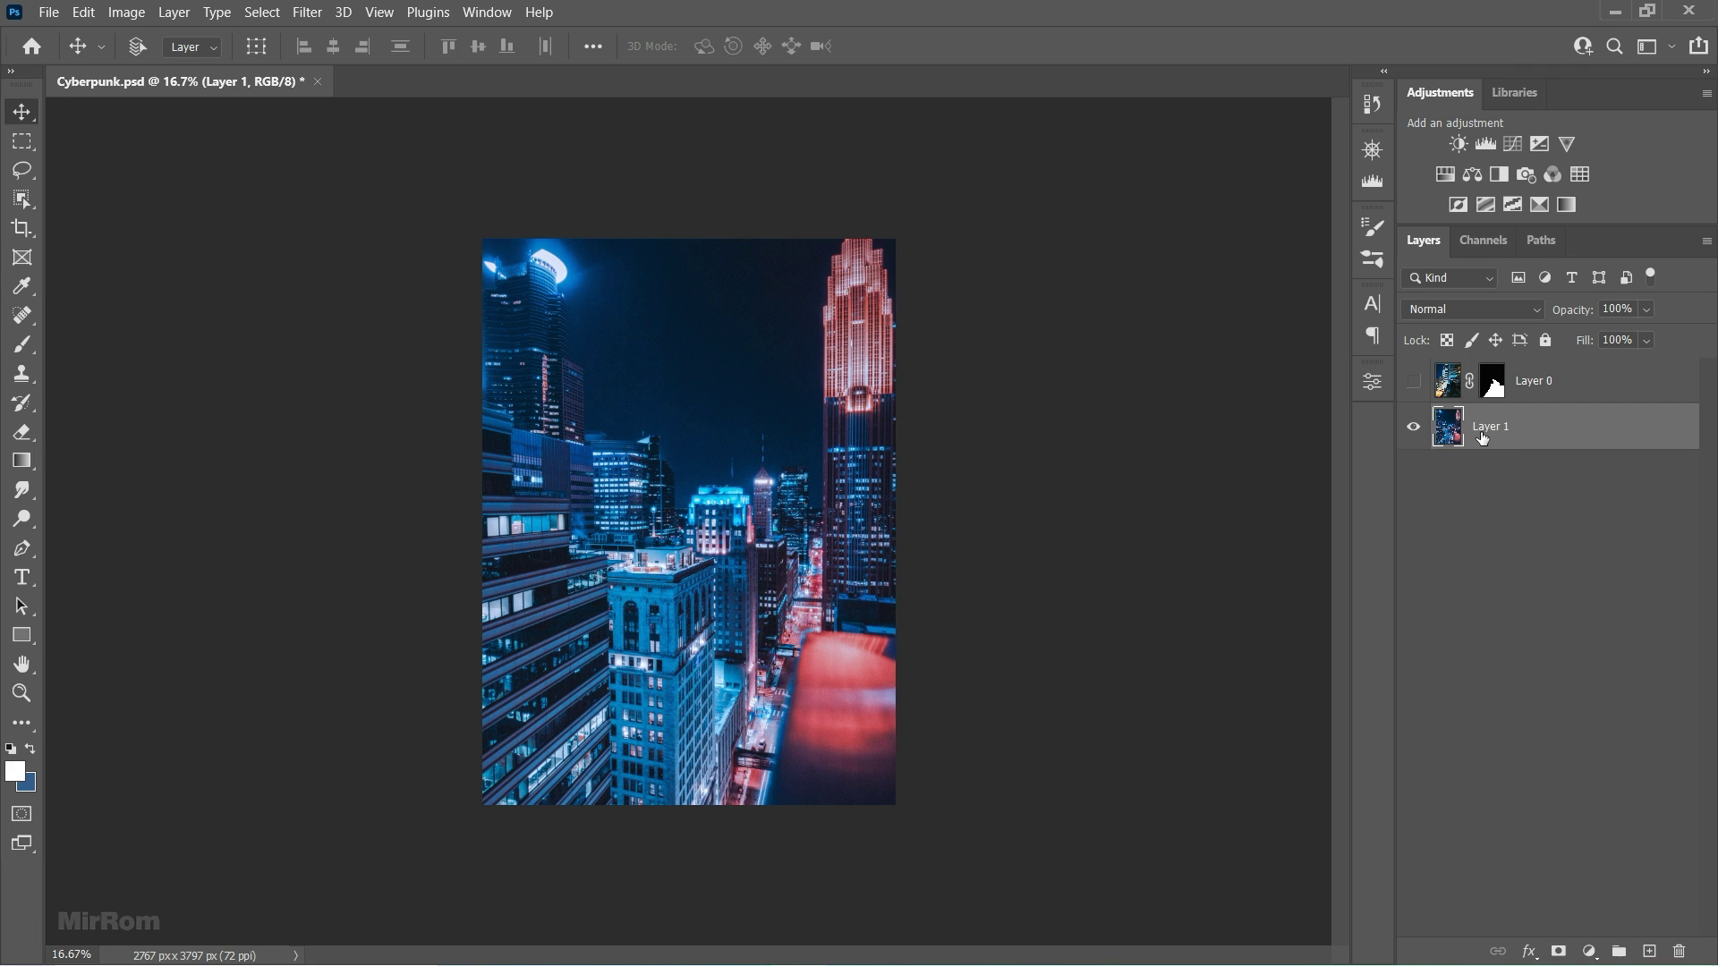
pyautogui.click(1589, 951)
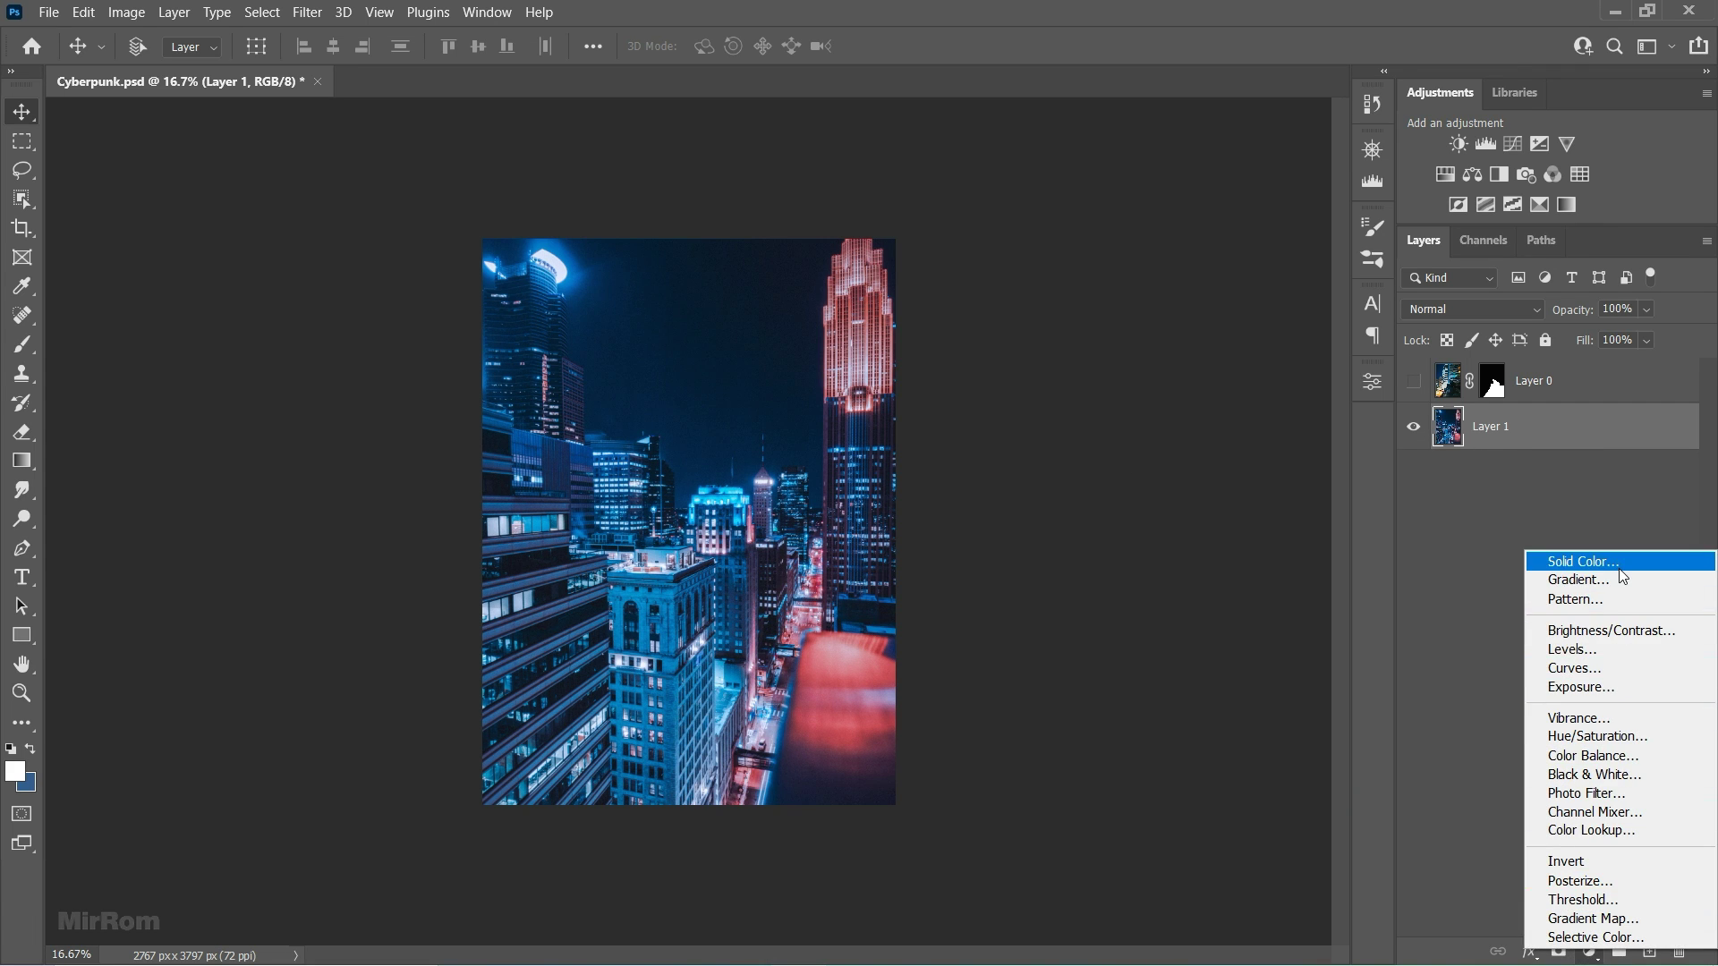
pyautogui.click(1611, 562)
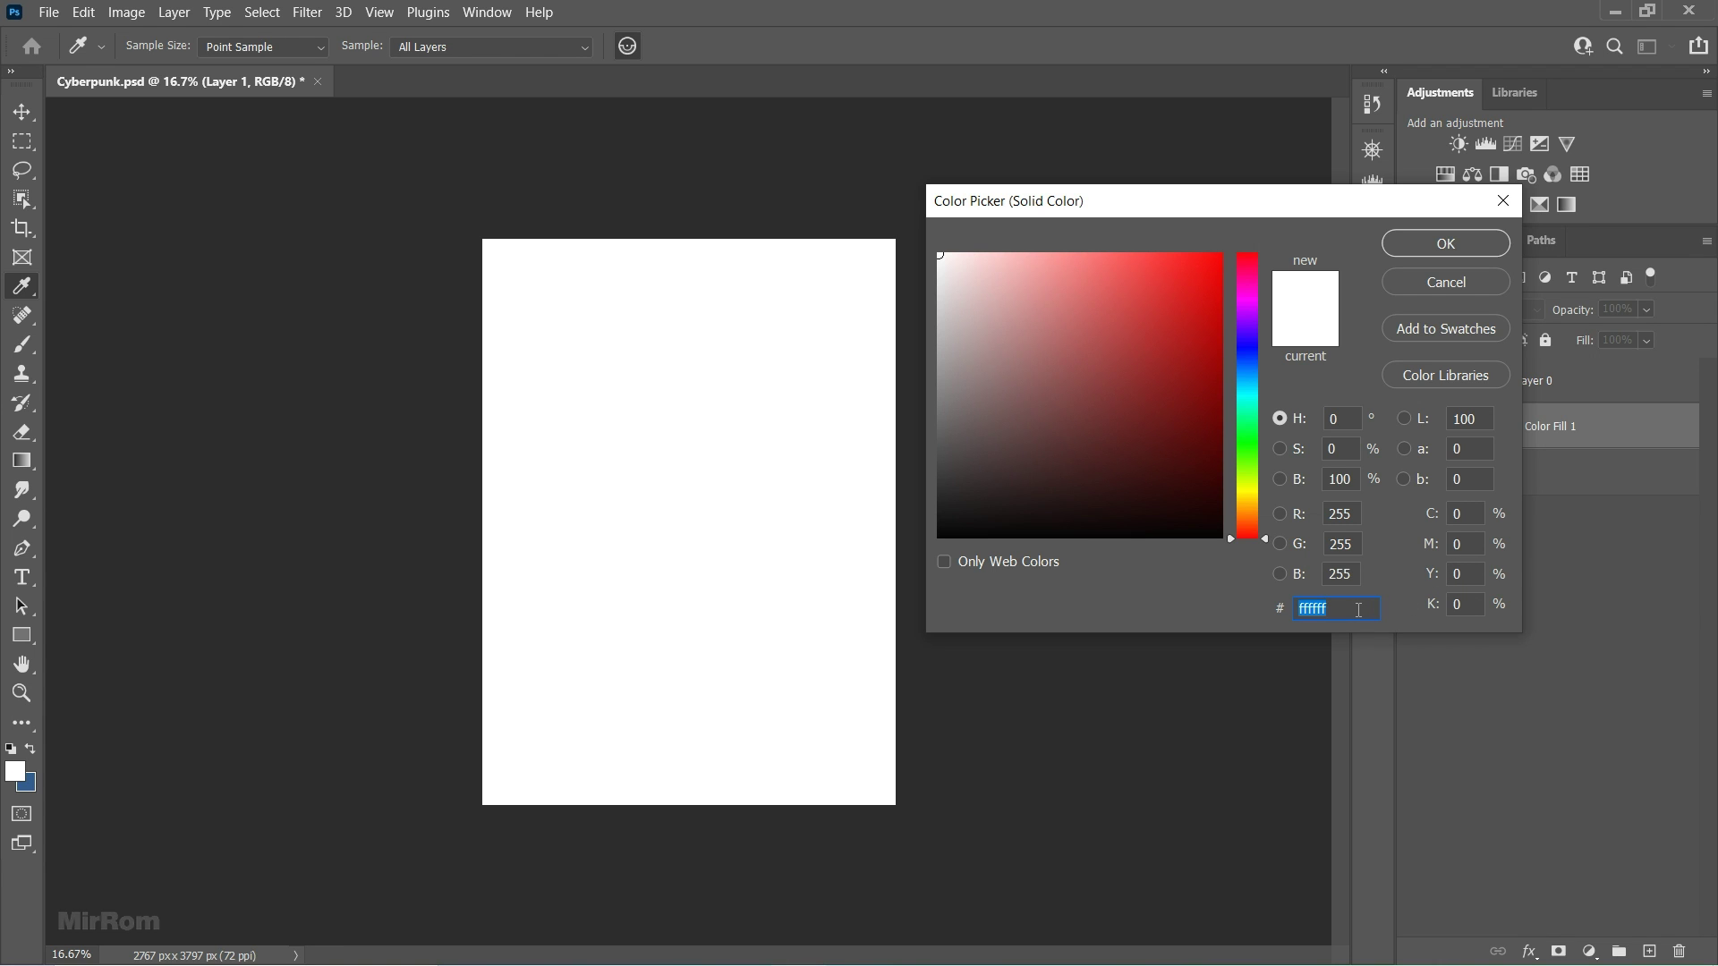
pyautogui.write('23558e')
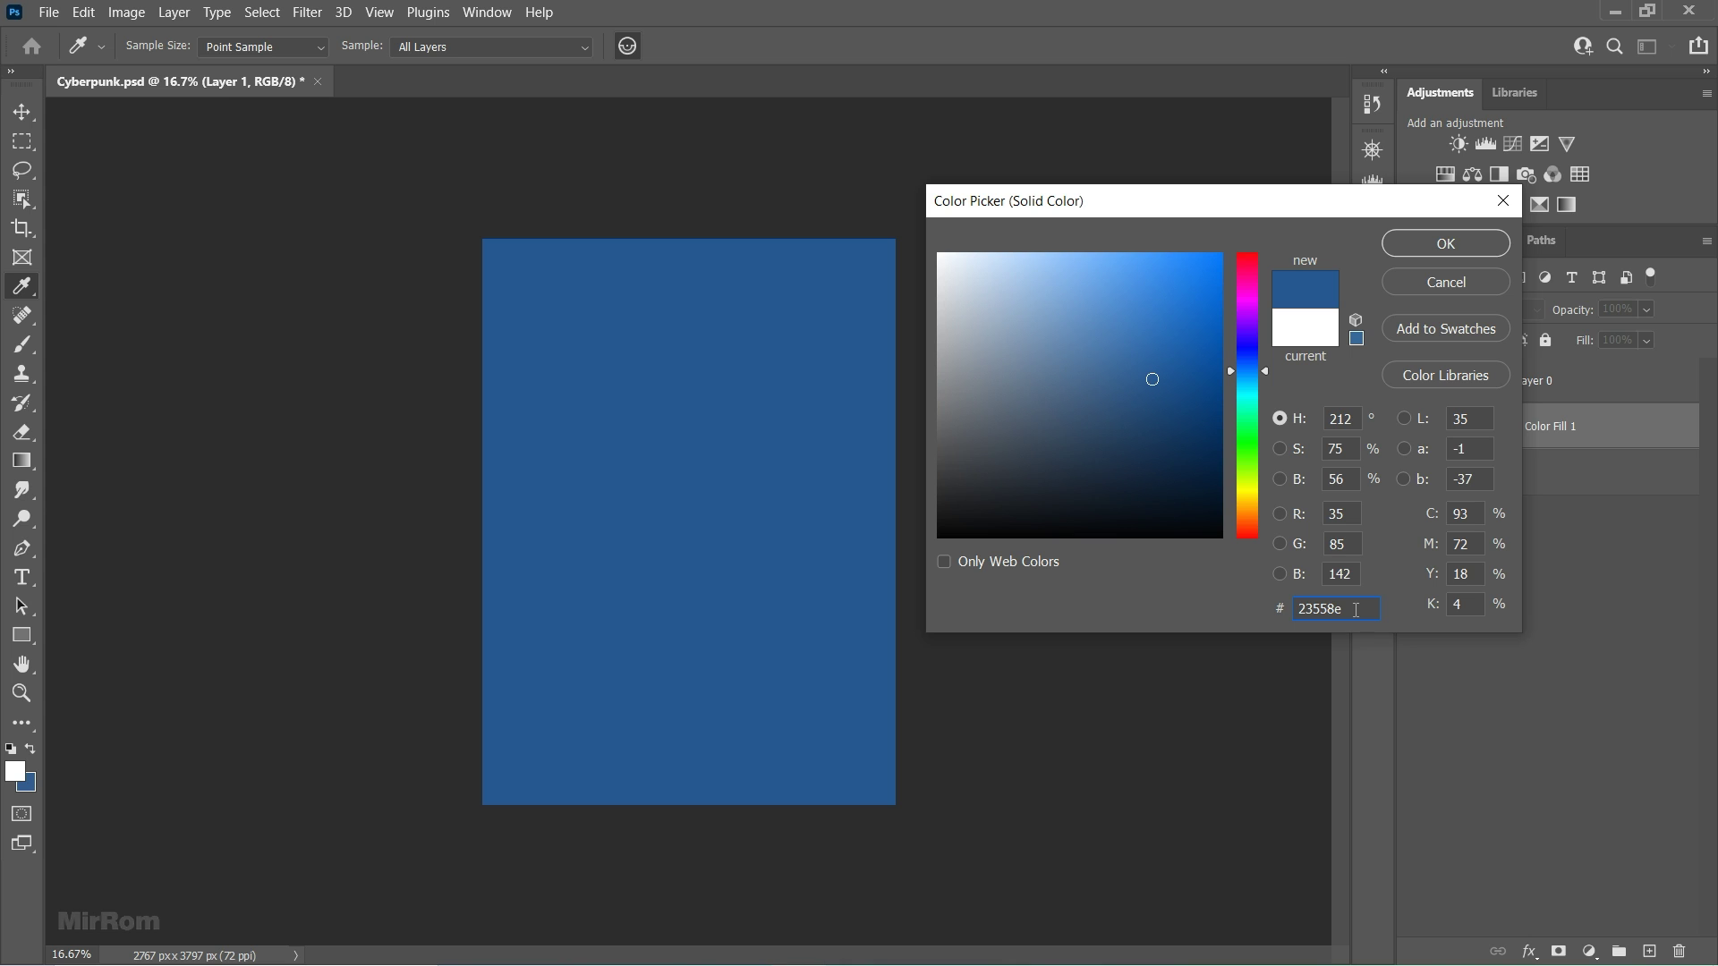
pyautogui.click(1442, 250)
# Step: Set the blue fill layer's blend mode to Screen and invert its mask to black
pyautogui.click(1473, 309)
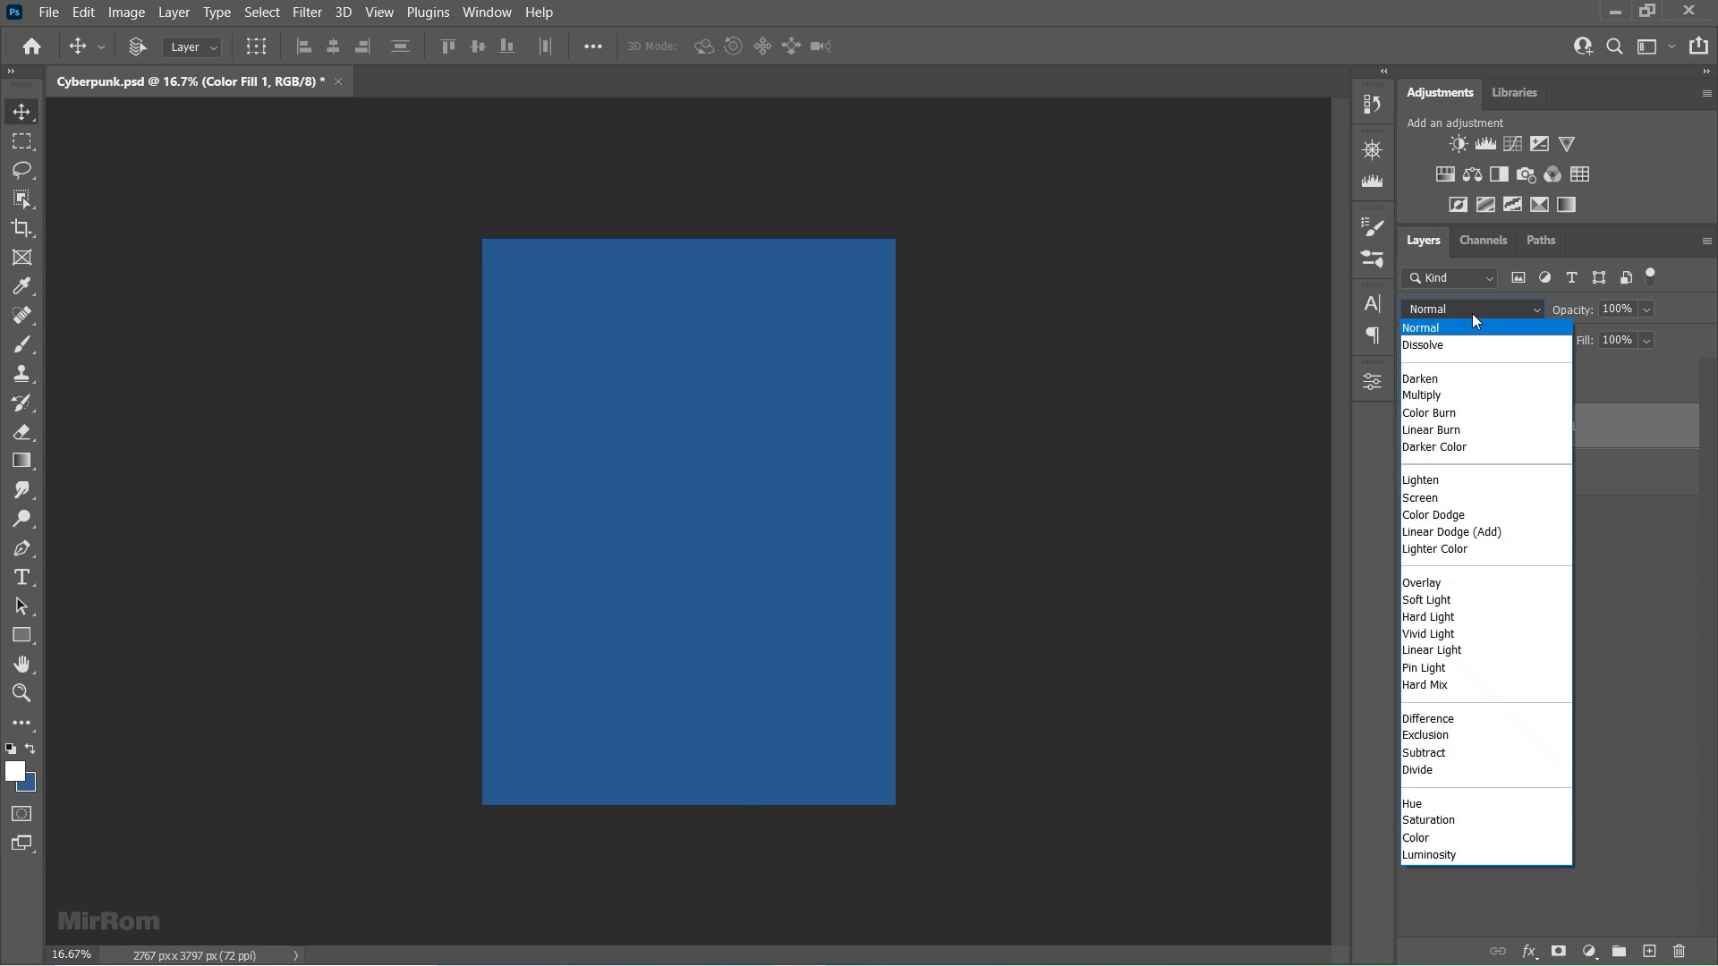
pyautogui.click(1450, 500)
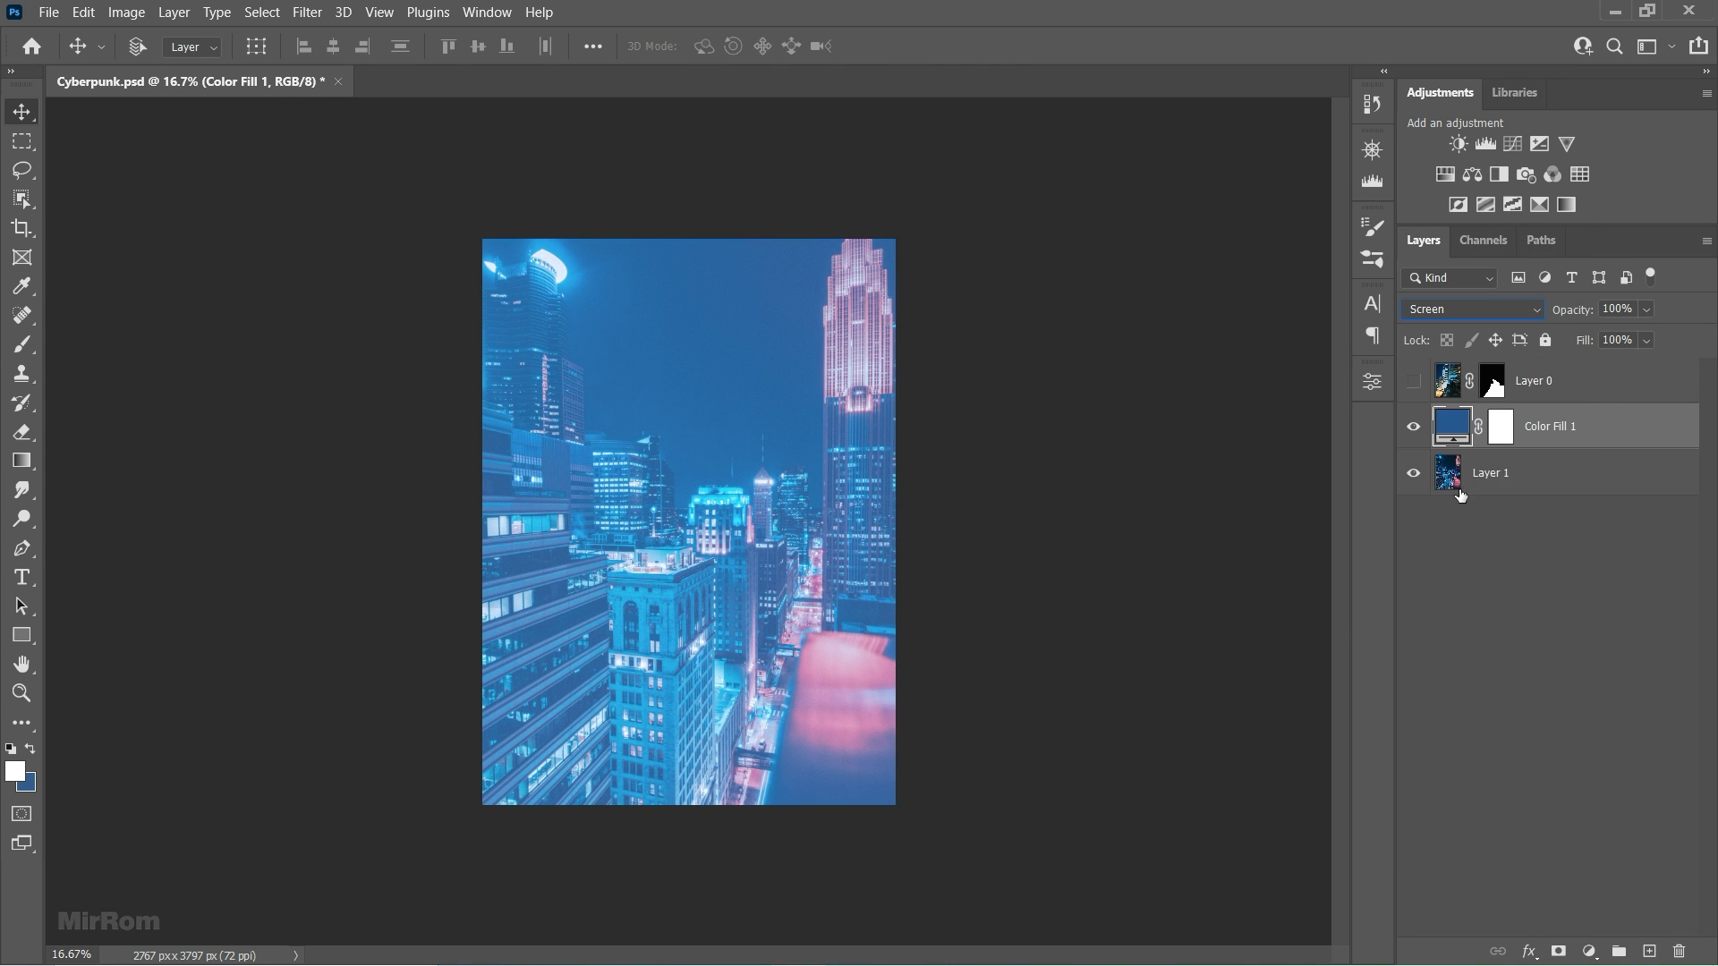
pyautogui.click(1499, 434)
pyautogui.hotkey('ctrl', 'i')
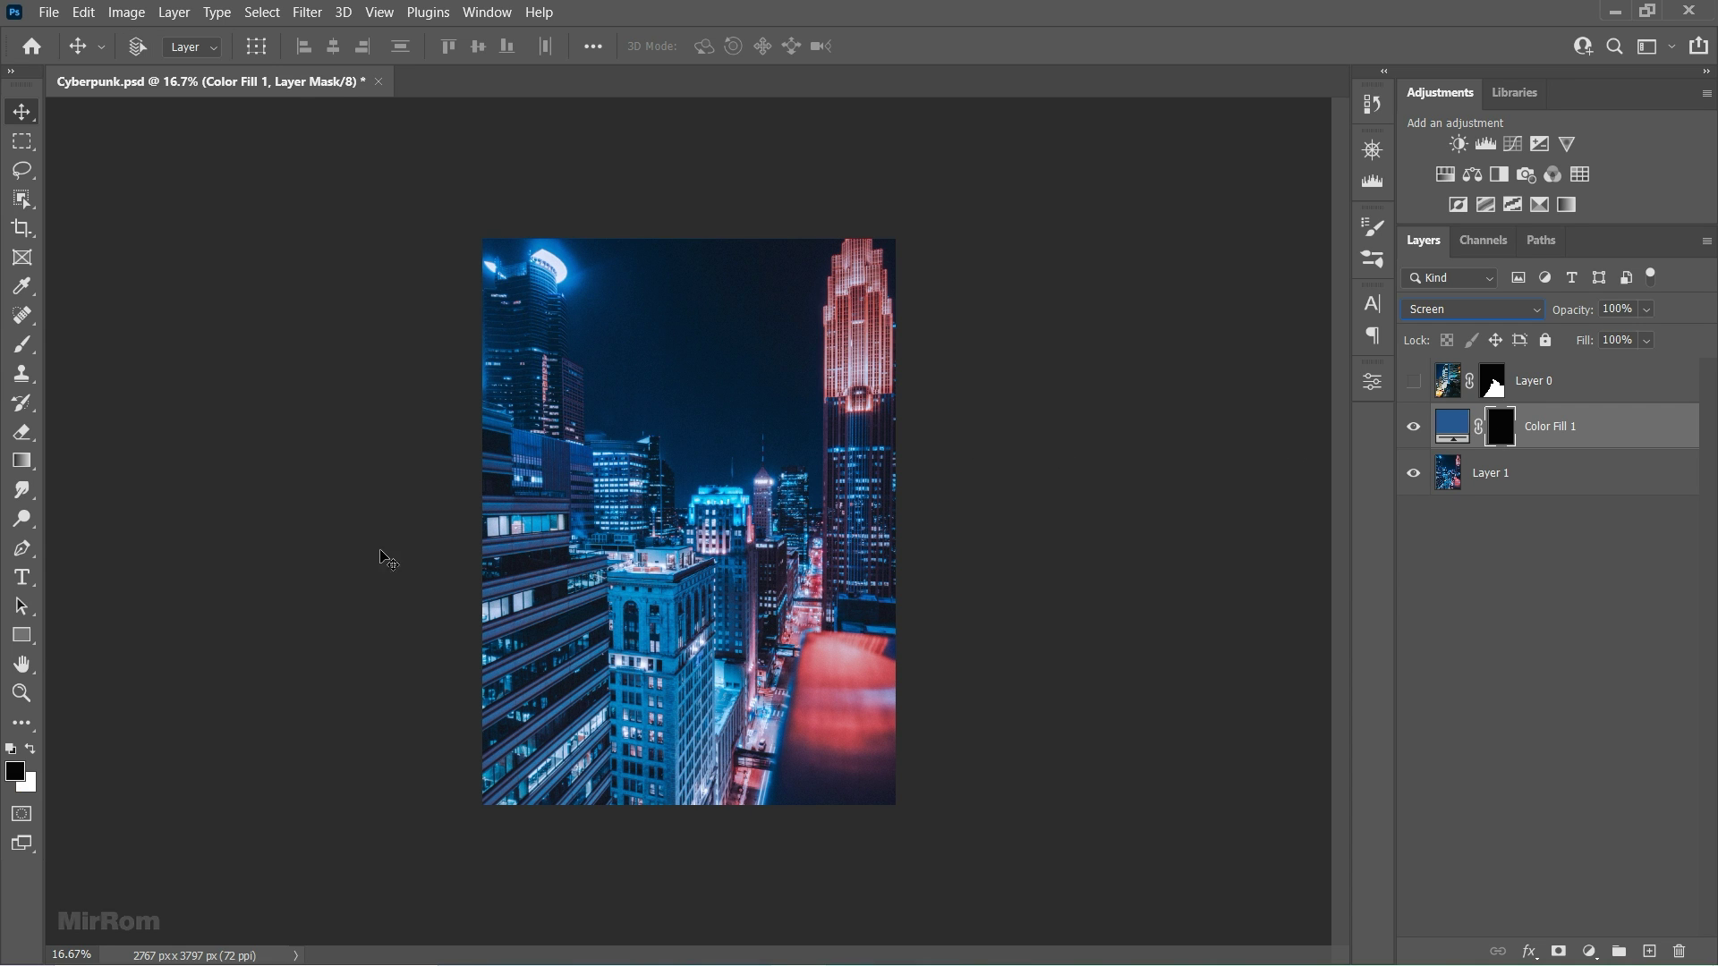
# Step: Paint a blue haze over the middle and lower buildings on the fill's mask, using a large soft white brush at 48% opacity
pyautogui.click(32, 752)
pyautogui.click(28, 369)
pyautogui.click(27, 351)
pyautogui.click(87, 342)
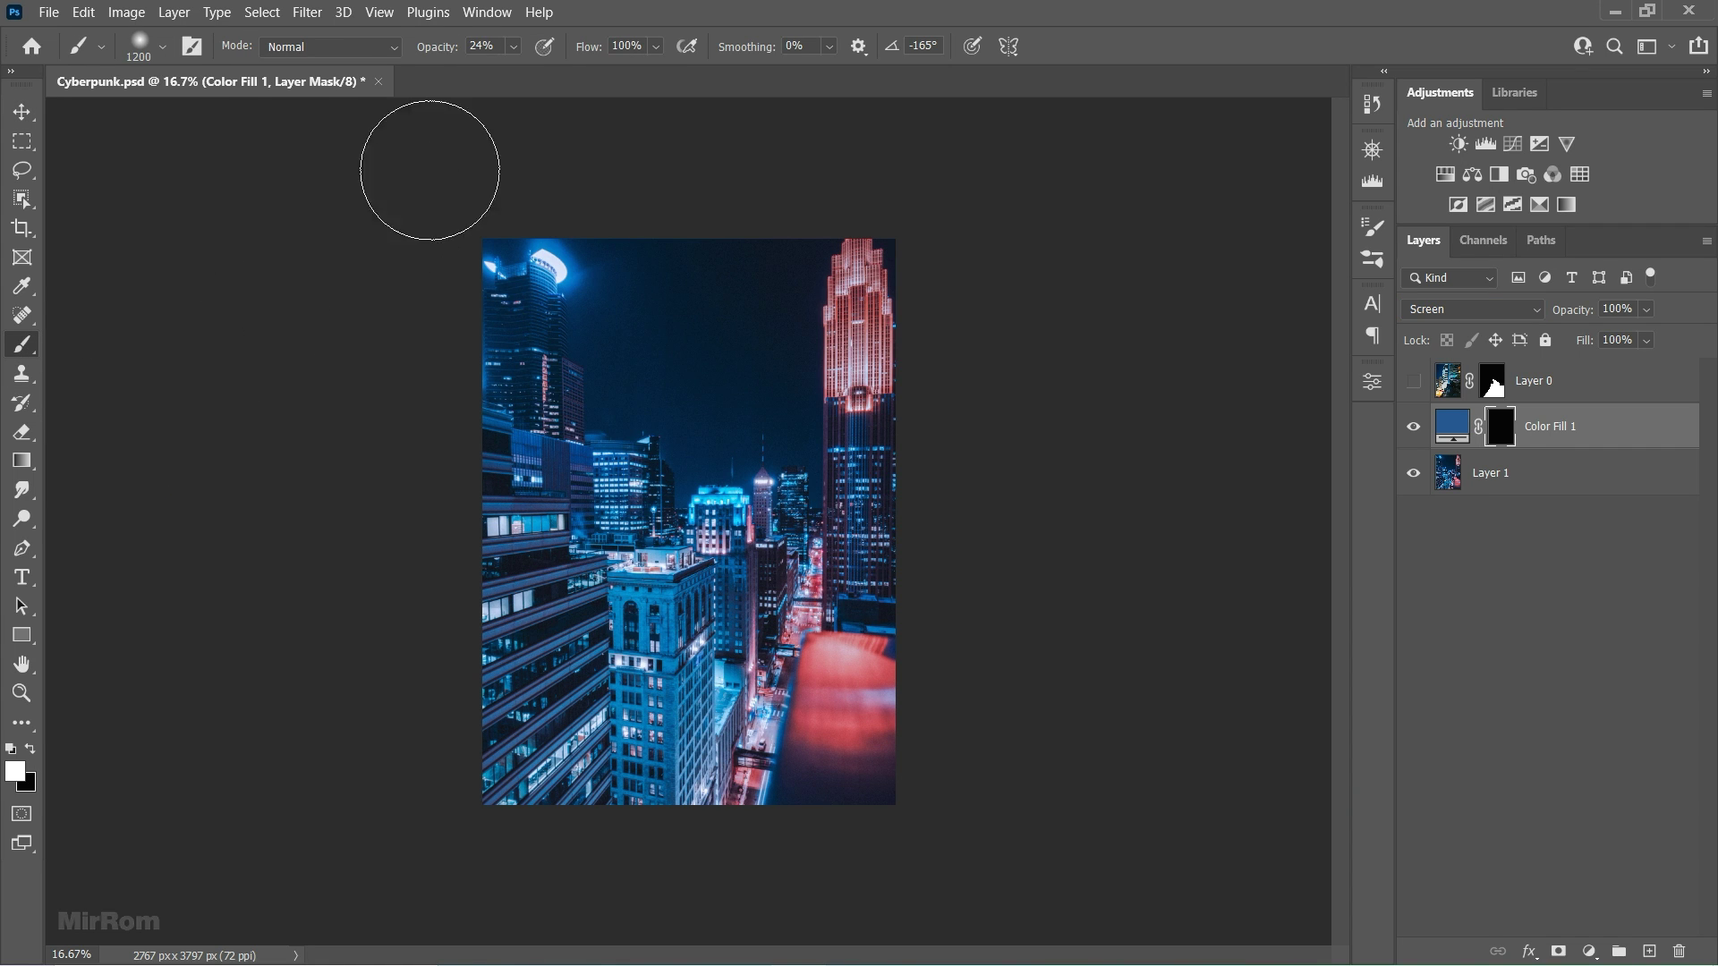
pyautogui.click(513, 46)
pyautogui.moveTo(519, 71); pyautogui.dragTo(583, 74)
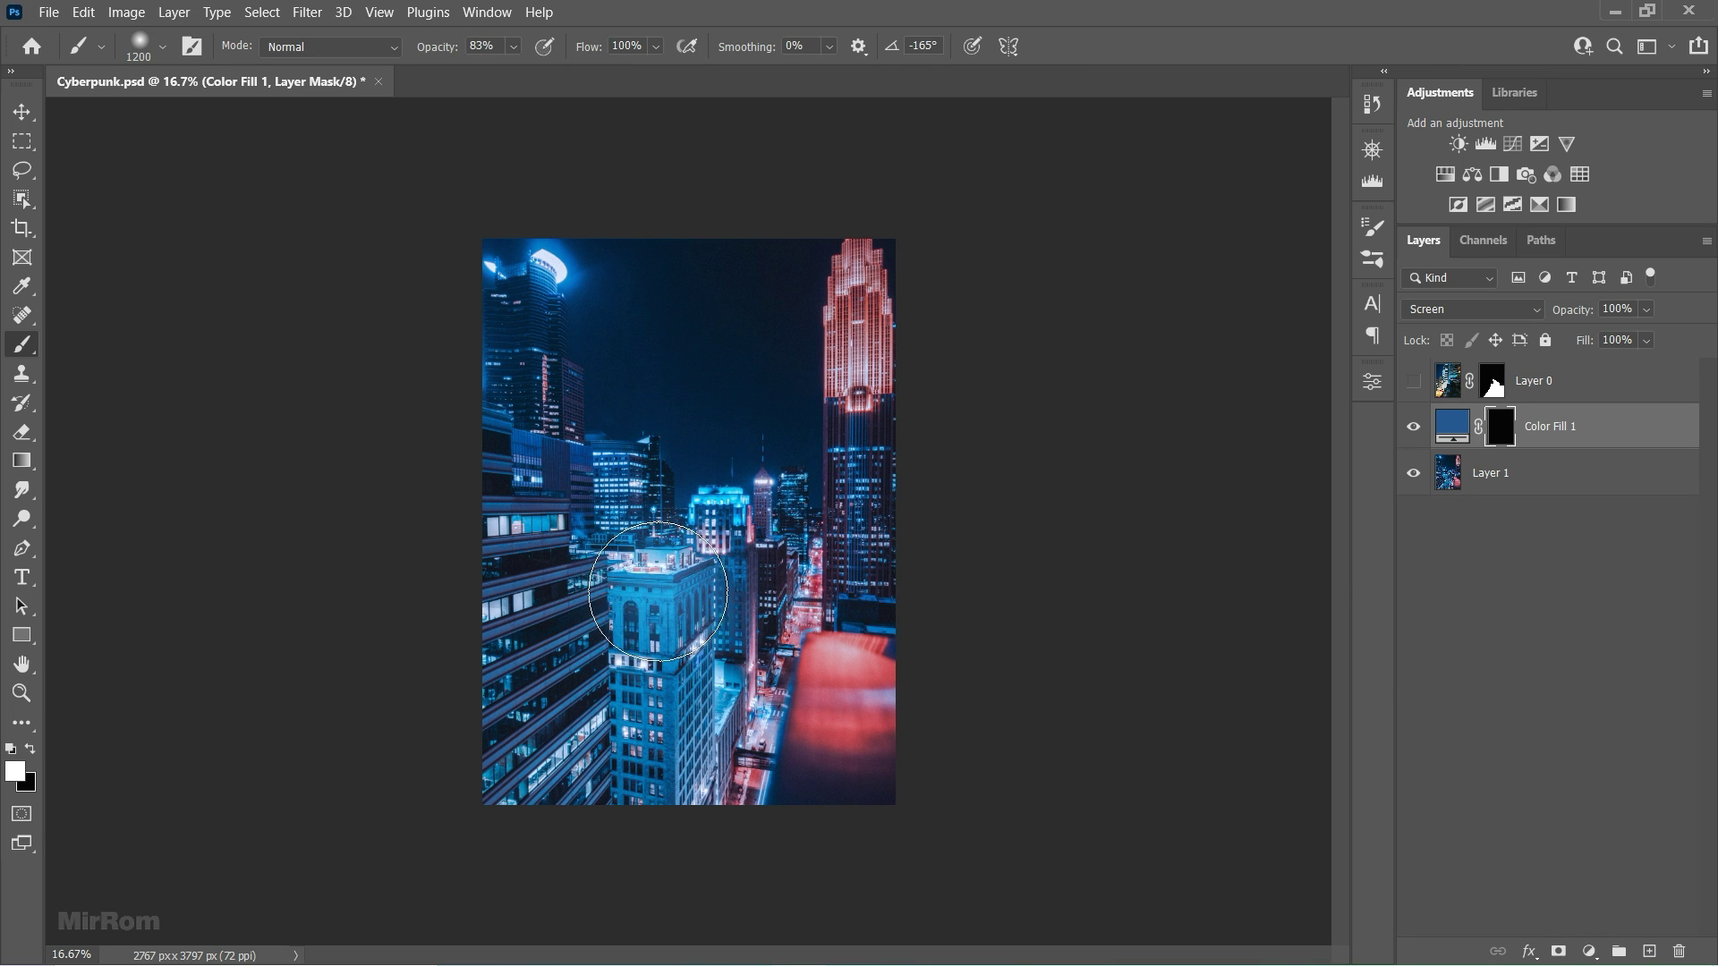
pyautogui.hotkey('ctrl', 'z')
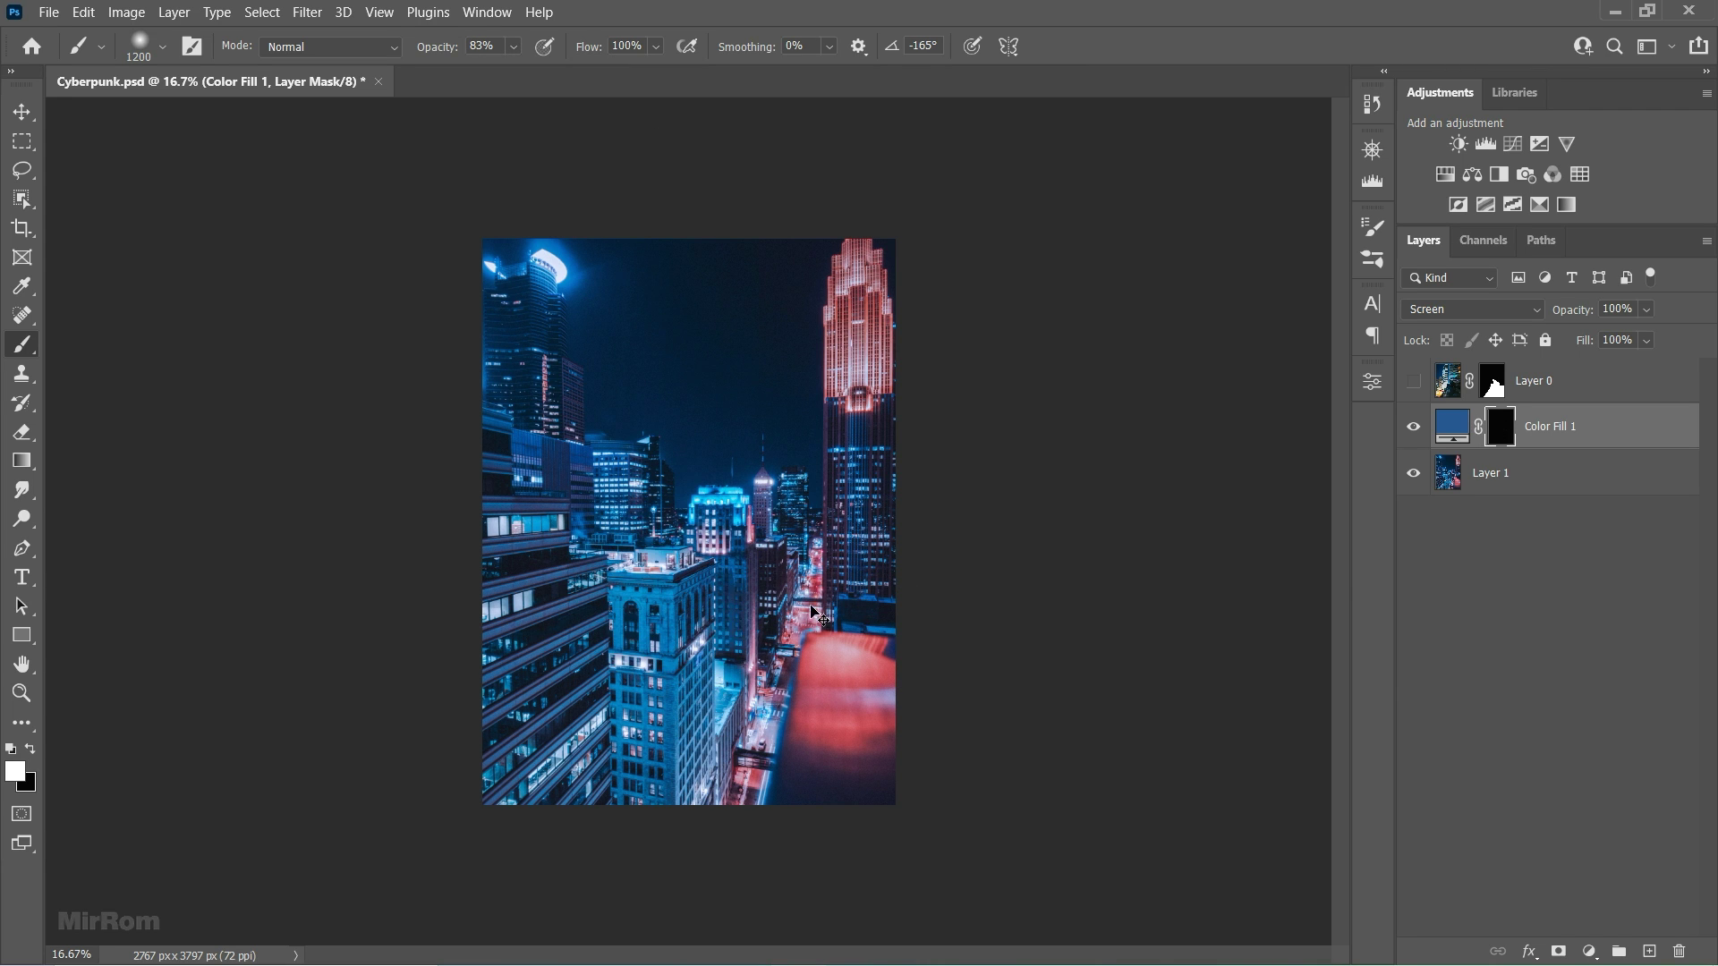
pyautogui.click(514, 46)
pyautogui.press(']')
pyautogui.press(']')
pyautogui.press(']')
pyautogui.press(']')
pyautogui.press(']')
pyautogui.press(']')
pyautogui.press(']')
pyautogui.press(']')
pyautogui.press(']')
pyautogui.moveTo(689, 571)
pyautogui.mouseDown()
pyautogui.moveTo(744, 571)
pyautogui.moveTo(769, 541)
pyautogui.moveTo(709, 685)
pyautogui.moveTo(649, 732)
pyautogui.moveTo(660, 561)
pyautogui.moveTo(701, 568)
pyautogui.moveTo(745, 539)
pyautogui.moveTo(799, 585)
pyautogui.moveTo(758, 713)
pyautogui.moveTo(645, 748)
pyautogui.moveTo(774, 580)
pyautogui.moveTo(695, 632)
pyautogui.moveTo(571, 443)
pyautogui.mouseUp()
# Step: Extend the blue haze over the left towers, the right skyscraper and the lower street with a 1400 to 1800 px white brush
pyautogui.press('[')
pyautogui.press('[')
pyautogui.press('[')
pyautogui.press('[')
pyautogui.press('[')
pyautogui.press('[')
pyautogui.press('[')
pyautogui.moveTo(548, 379); pyautogui.dragTo(600, 491)
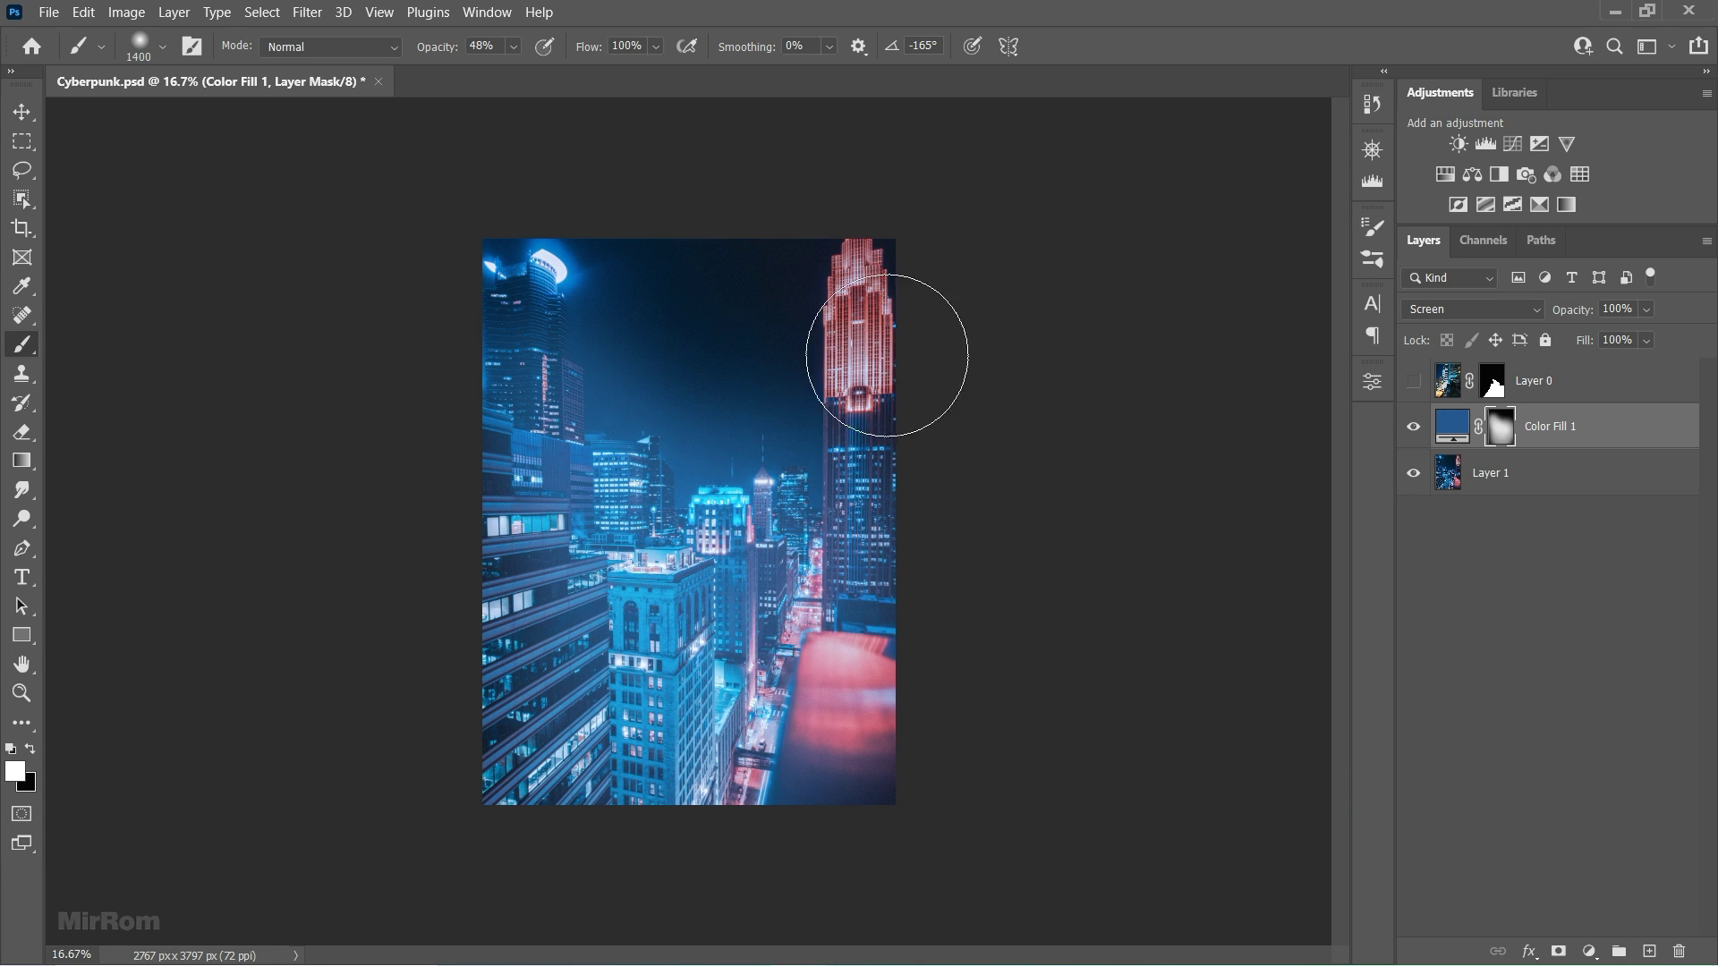
pyautogui.moveTo(886, 352); pyautogui.dragTo(792, 555)
pyautogui.press(']')
pyautogui.press(']')
pyautogui.press(']')
pyautogui.press(']')
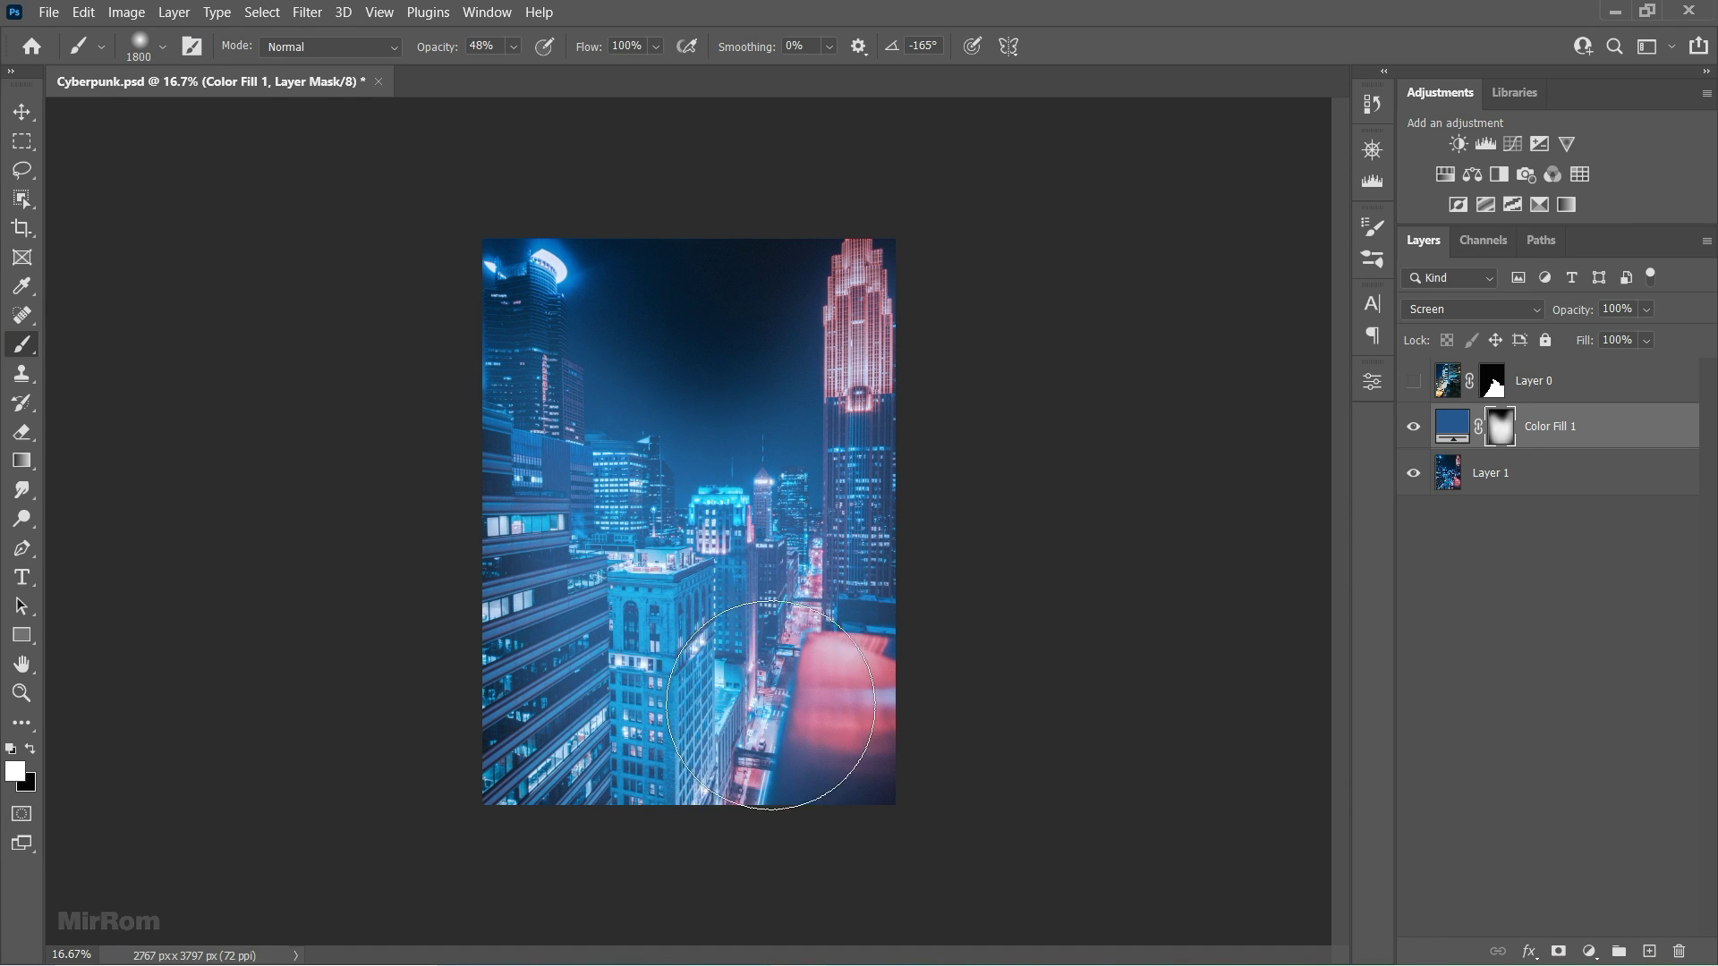
pyautogui.press('[')
pyautogui.press('[')
pyautogui.press('[')
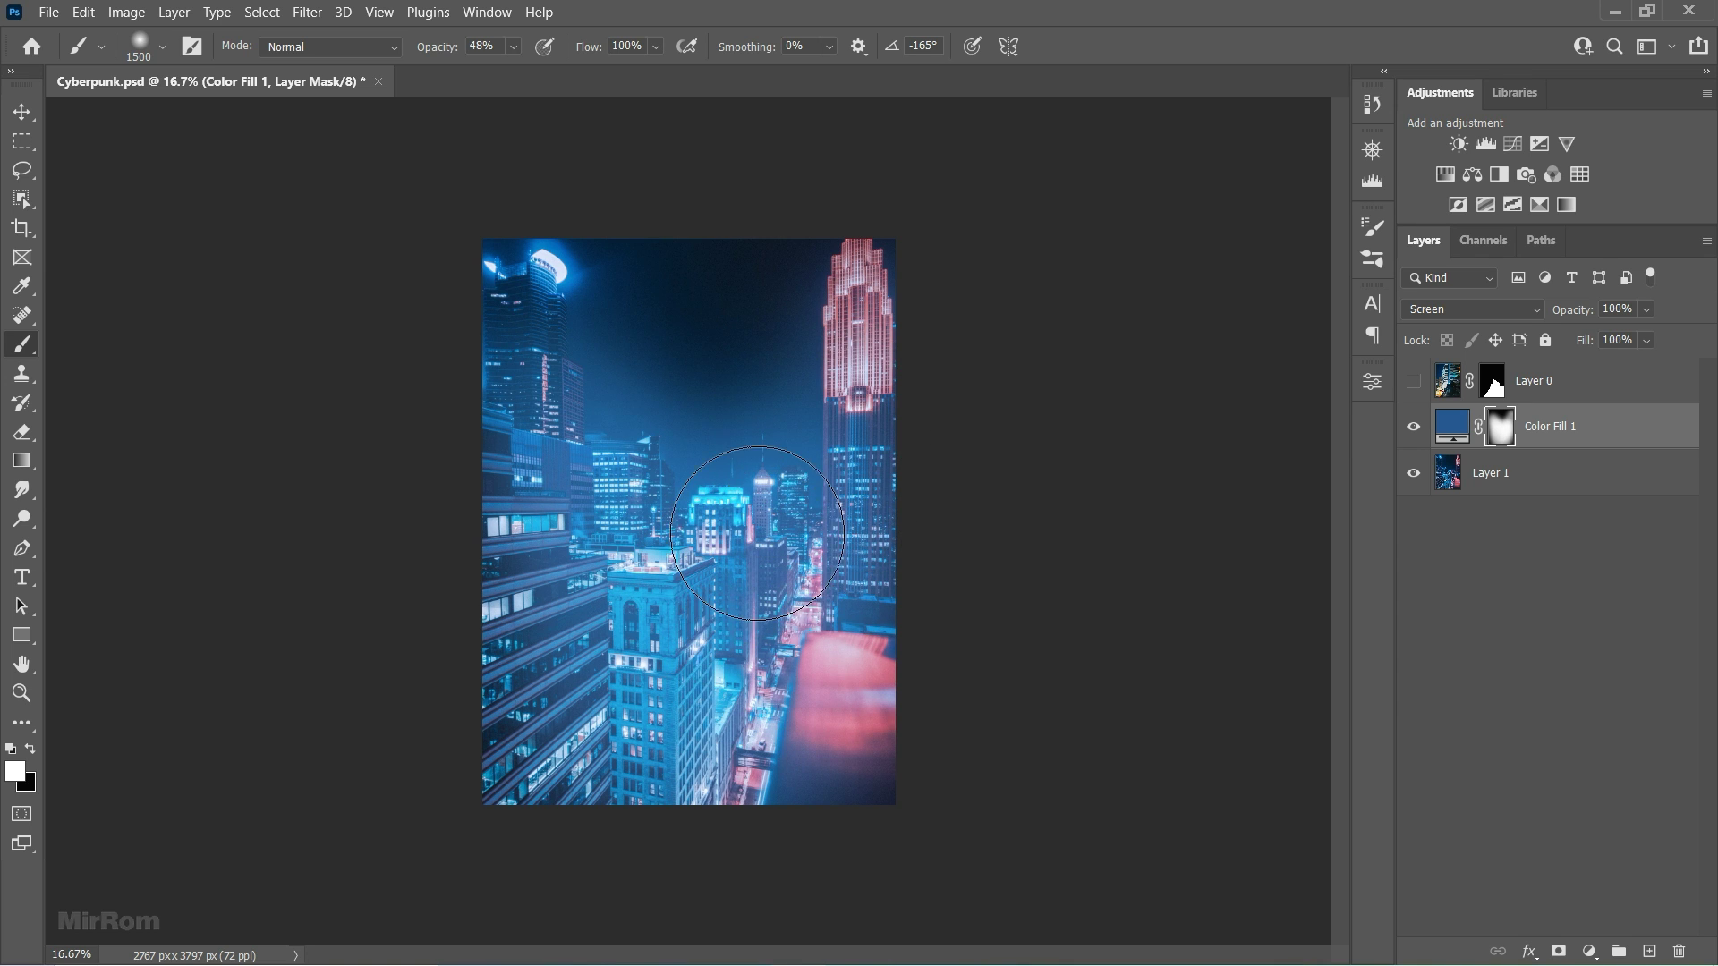
# Step: Reduce the haze along the image edges and in the sky by painting the mask black, lowering the 1300 px brush to 19% opacity
pyautogui.press('x')
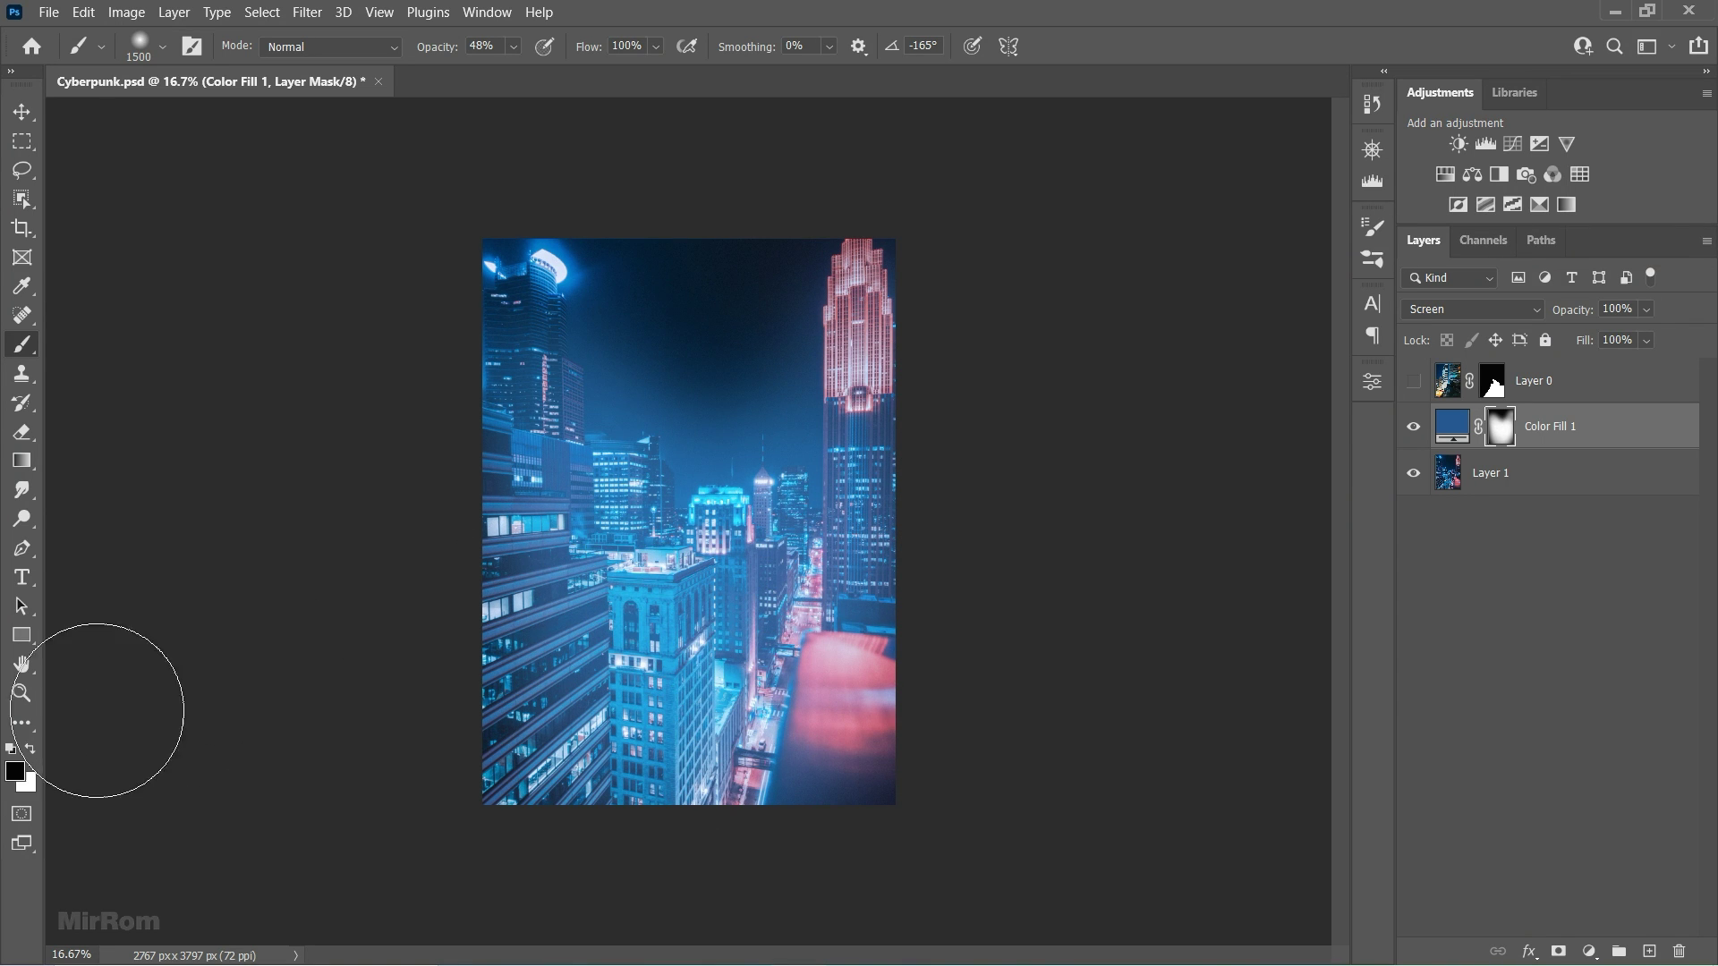
pyautogui.press('[')
pyautogui.press('[')
pyautogui.press('[')
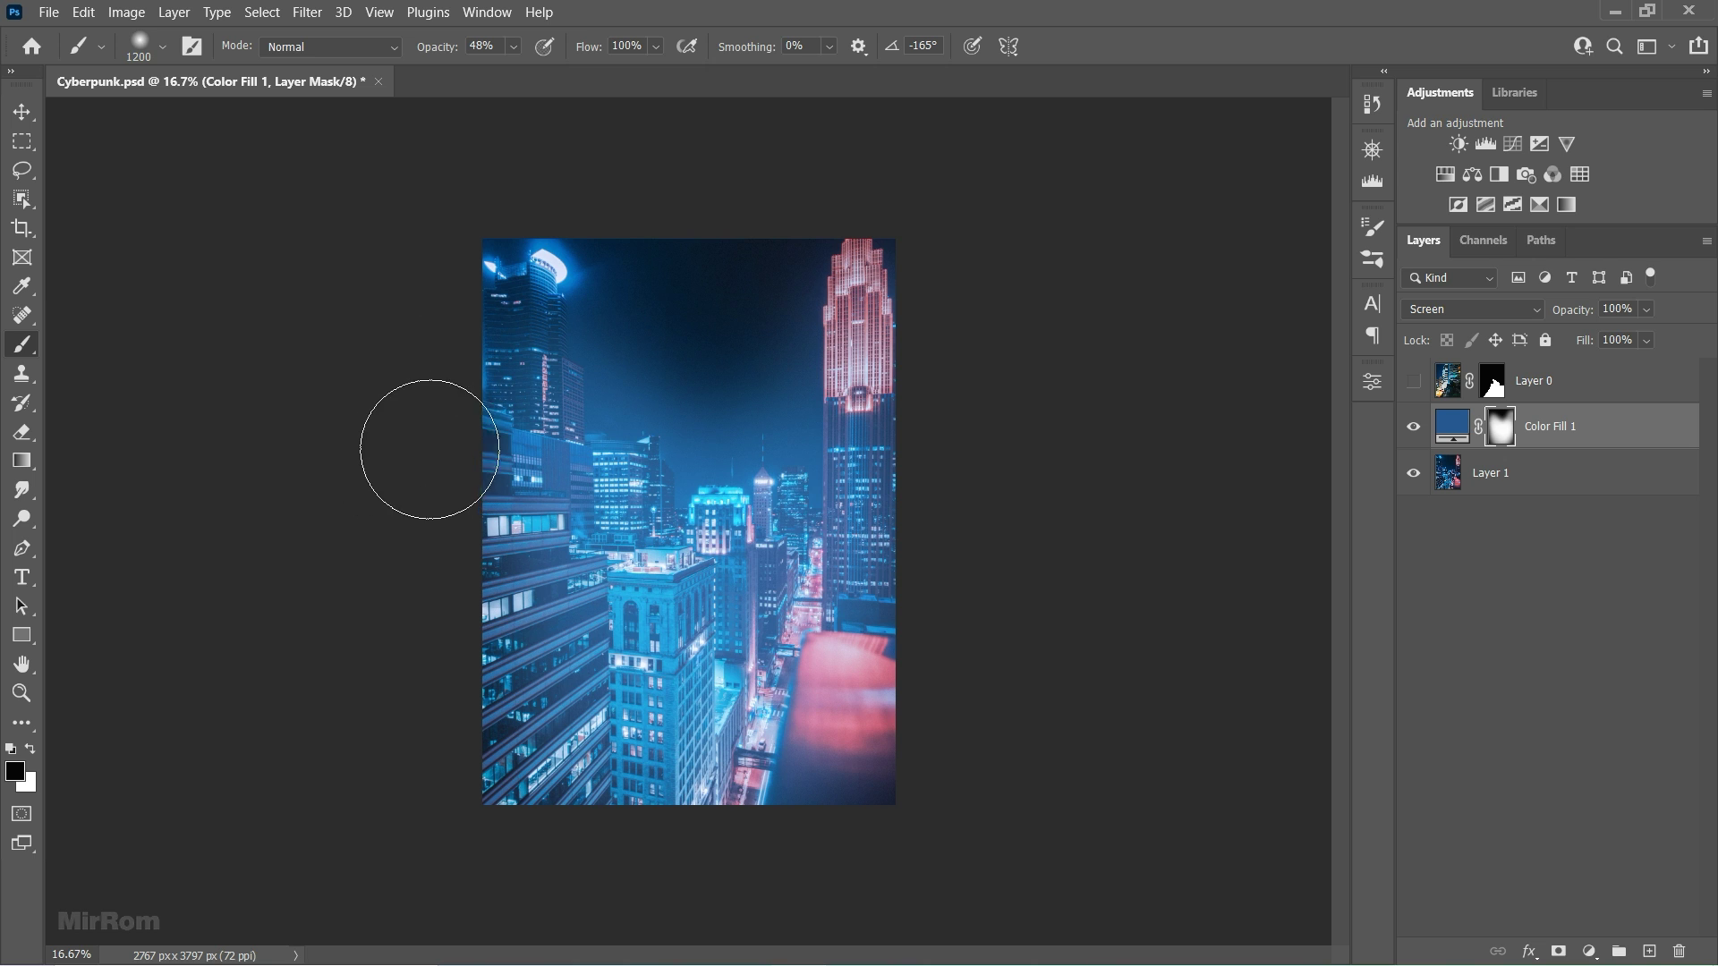
pyautogui.press(']')
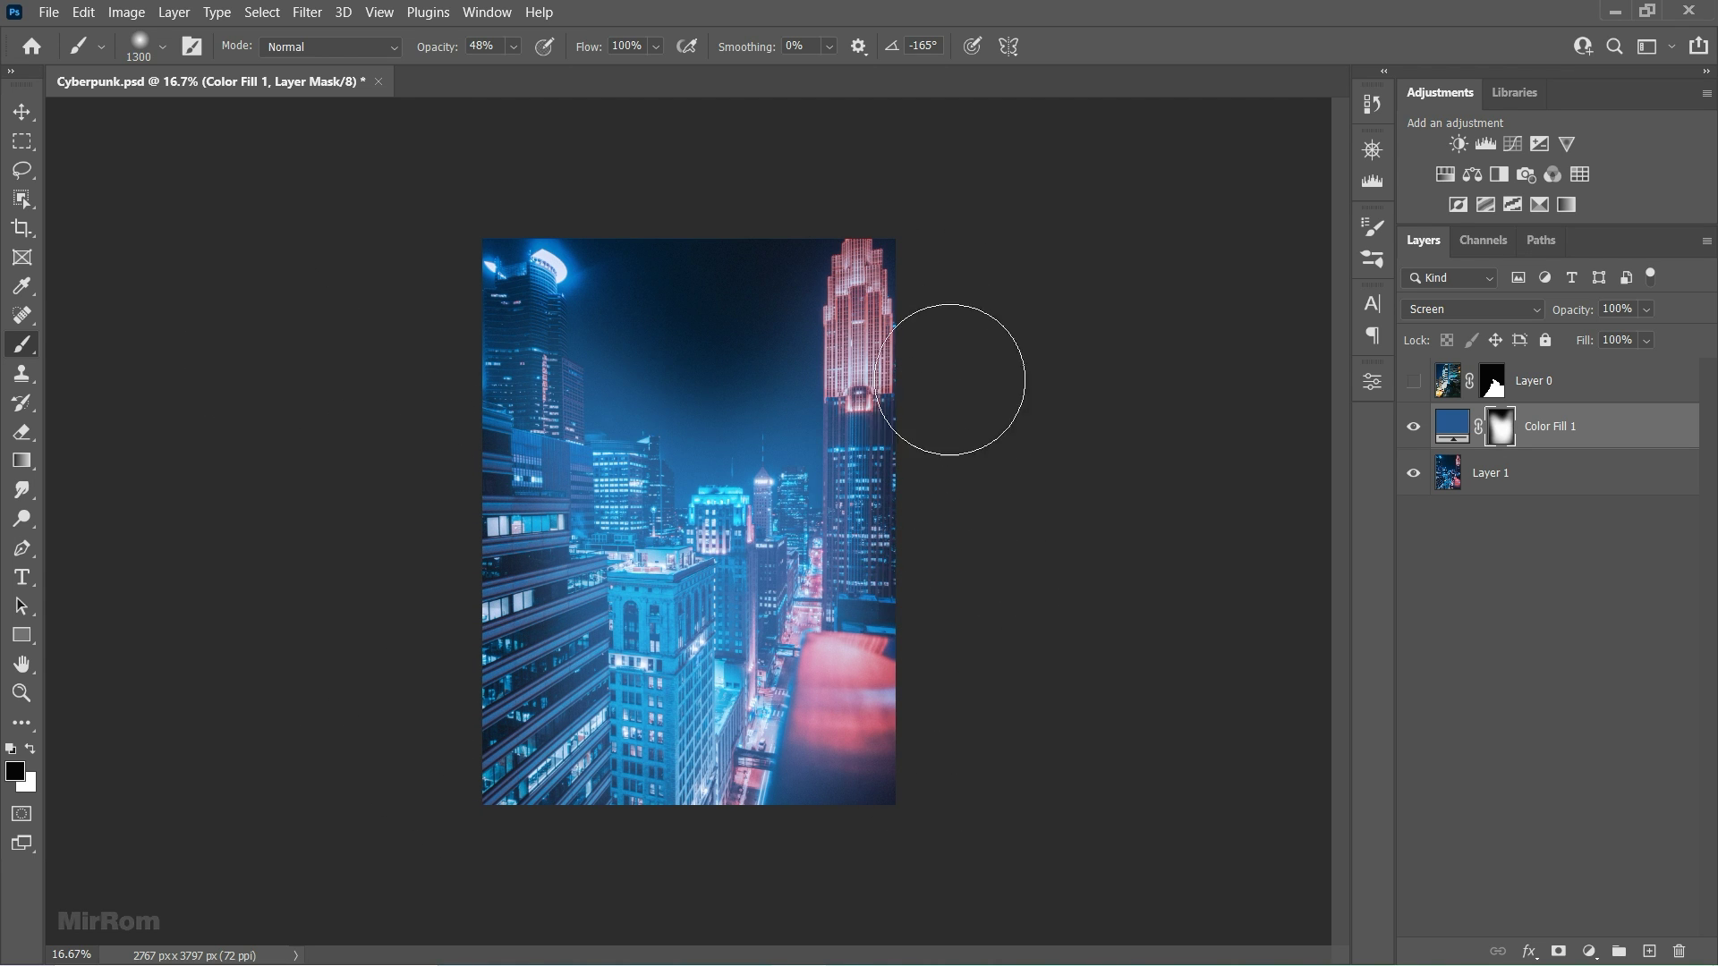
pyautogui.press('1')
pyautogui.press('9')
pyautogui.moveTo(741, 294)
pyautogui.mouseDown()
pyautogui.moveTo(669, 355)
pyautogui.moveTo(704, 302)
pyautogui.moveTo(748, 288)
pyautogui.mouseUp()
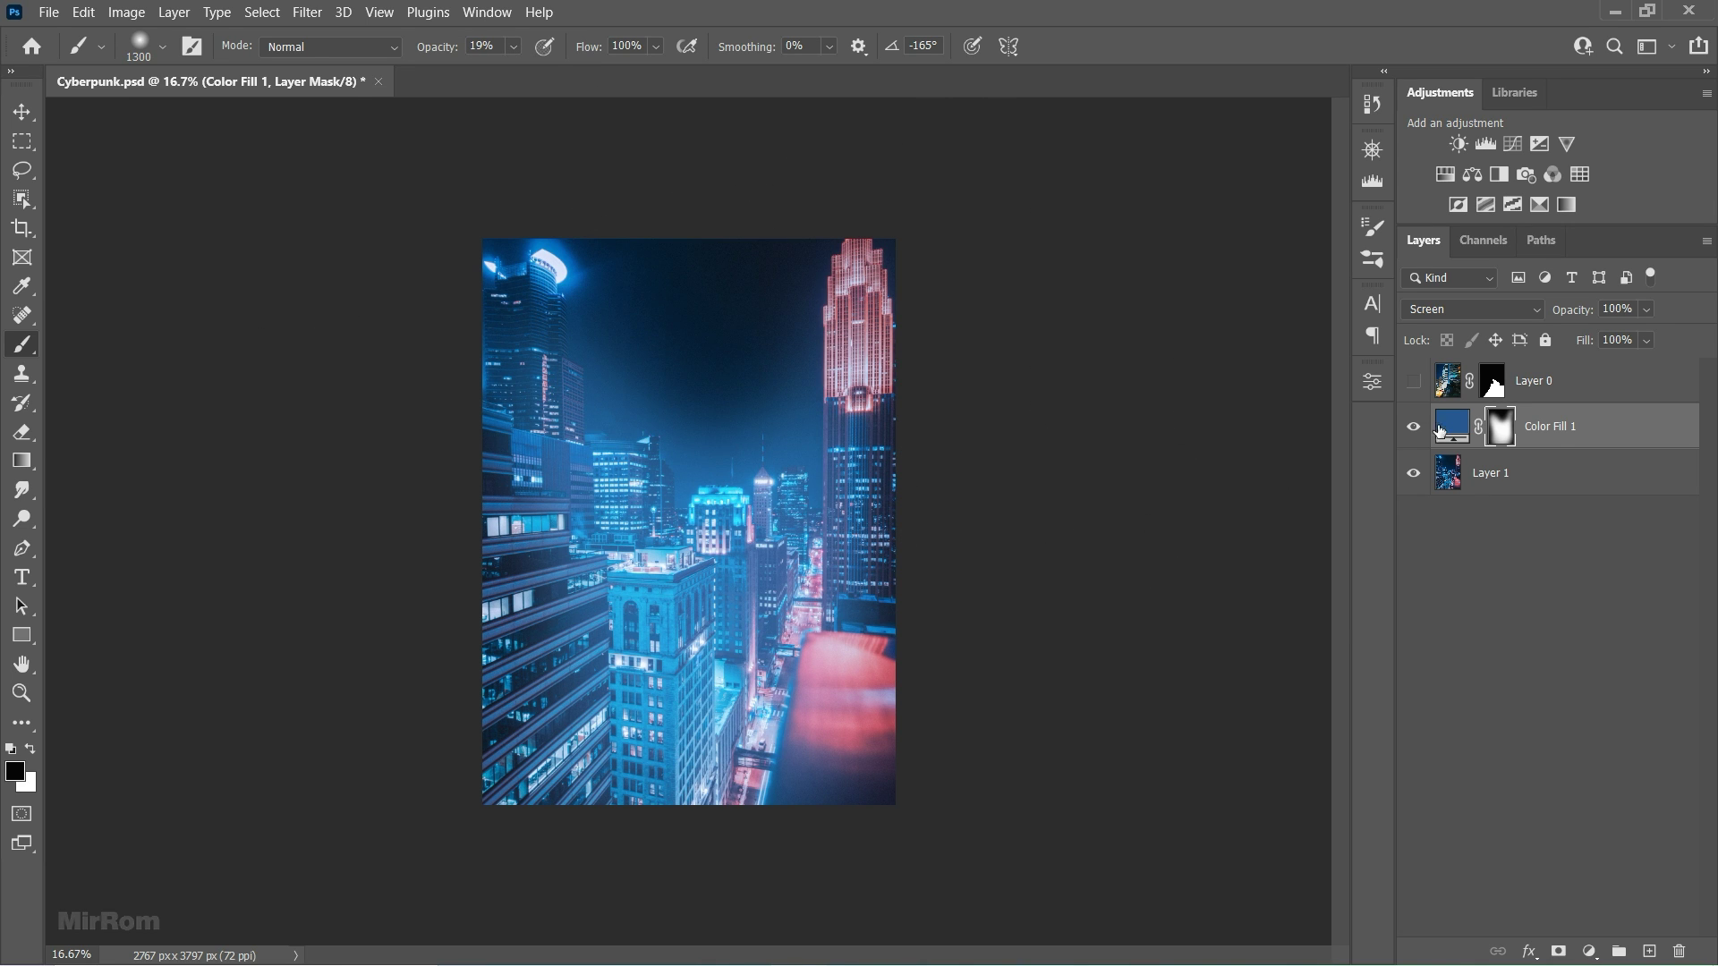
# Step: Lower the blue fill layer's opacity to 83% and restore white as the mask painting color
pyautogui.moveTo(1648, 340); pyautogui.dragTo(1654, 341)
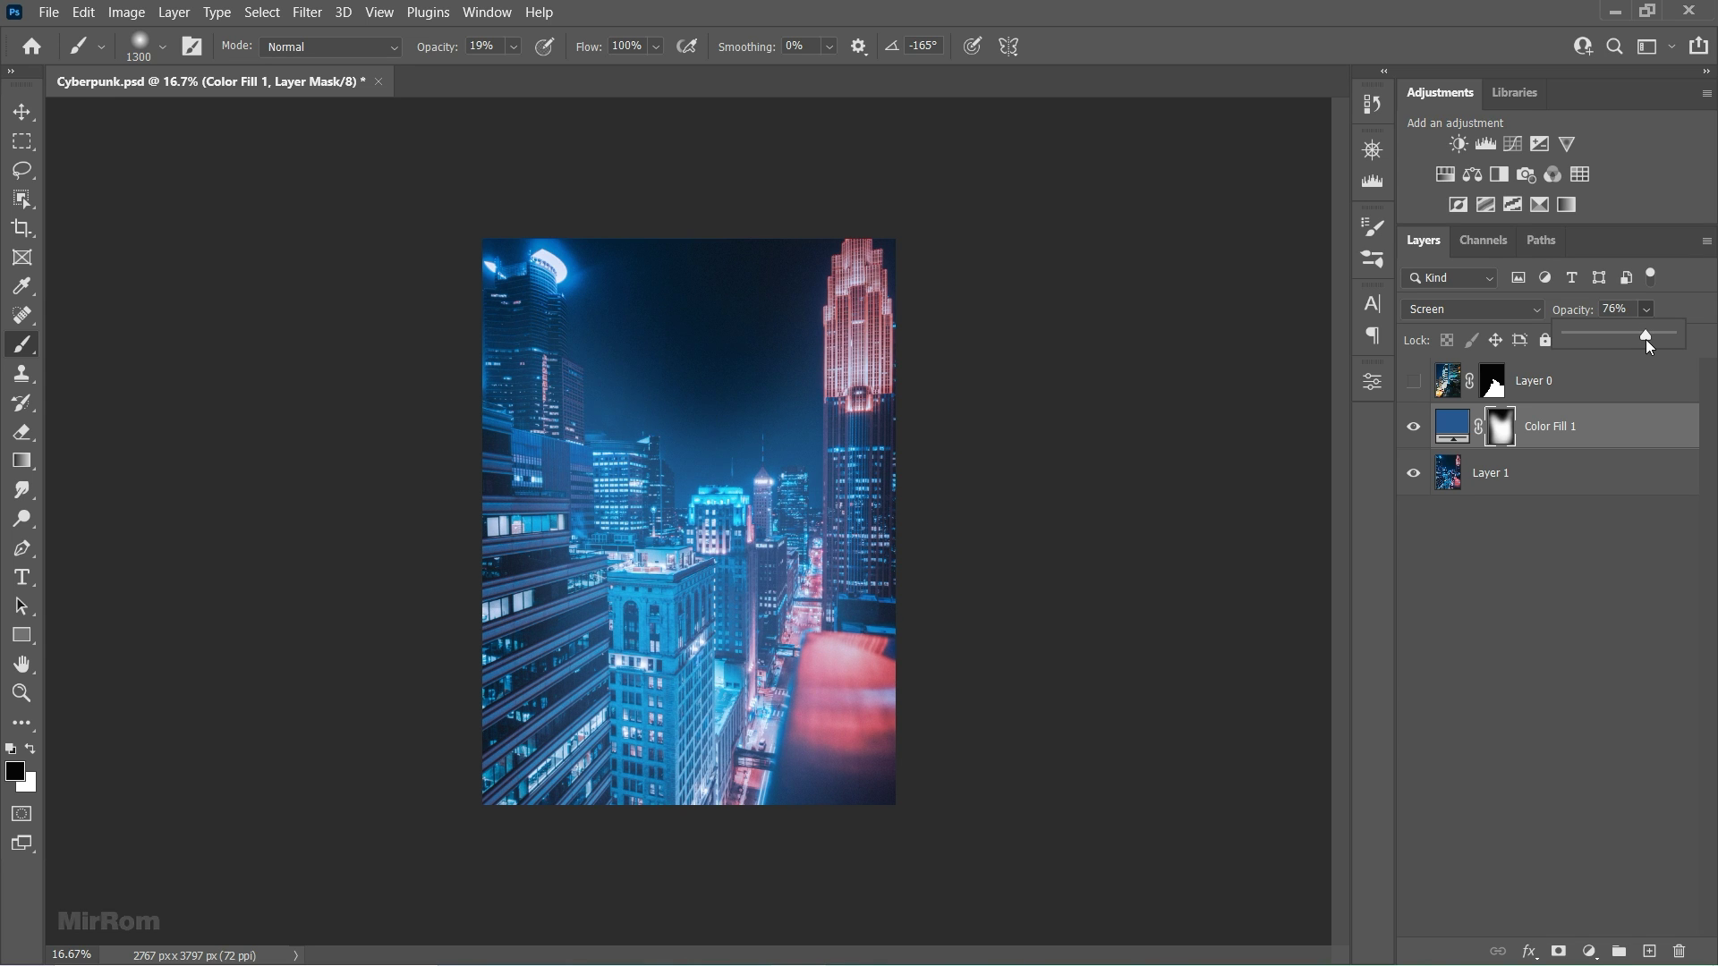
pyautogui.click(1100, 482)
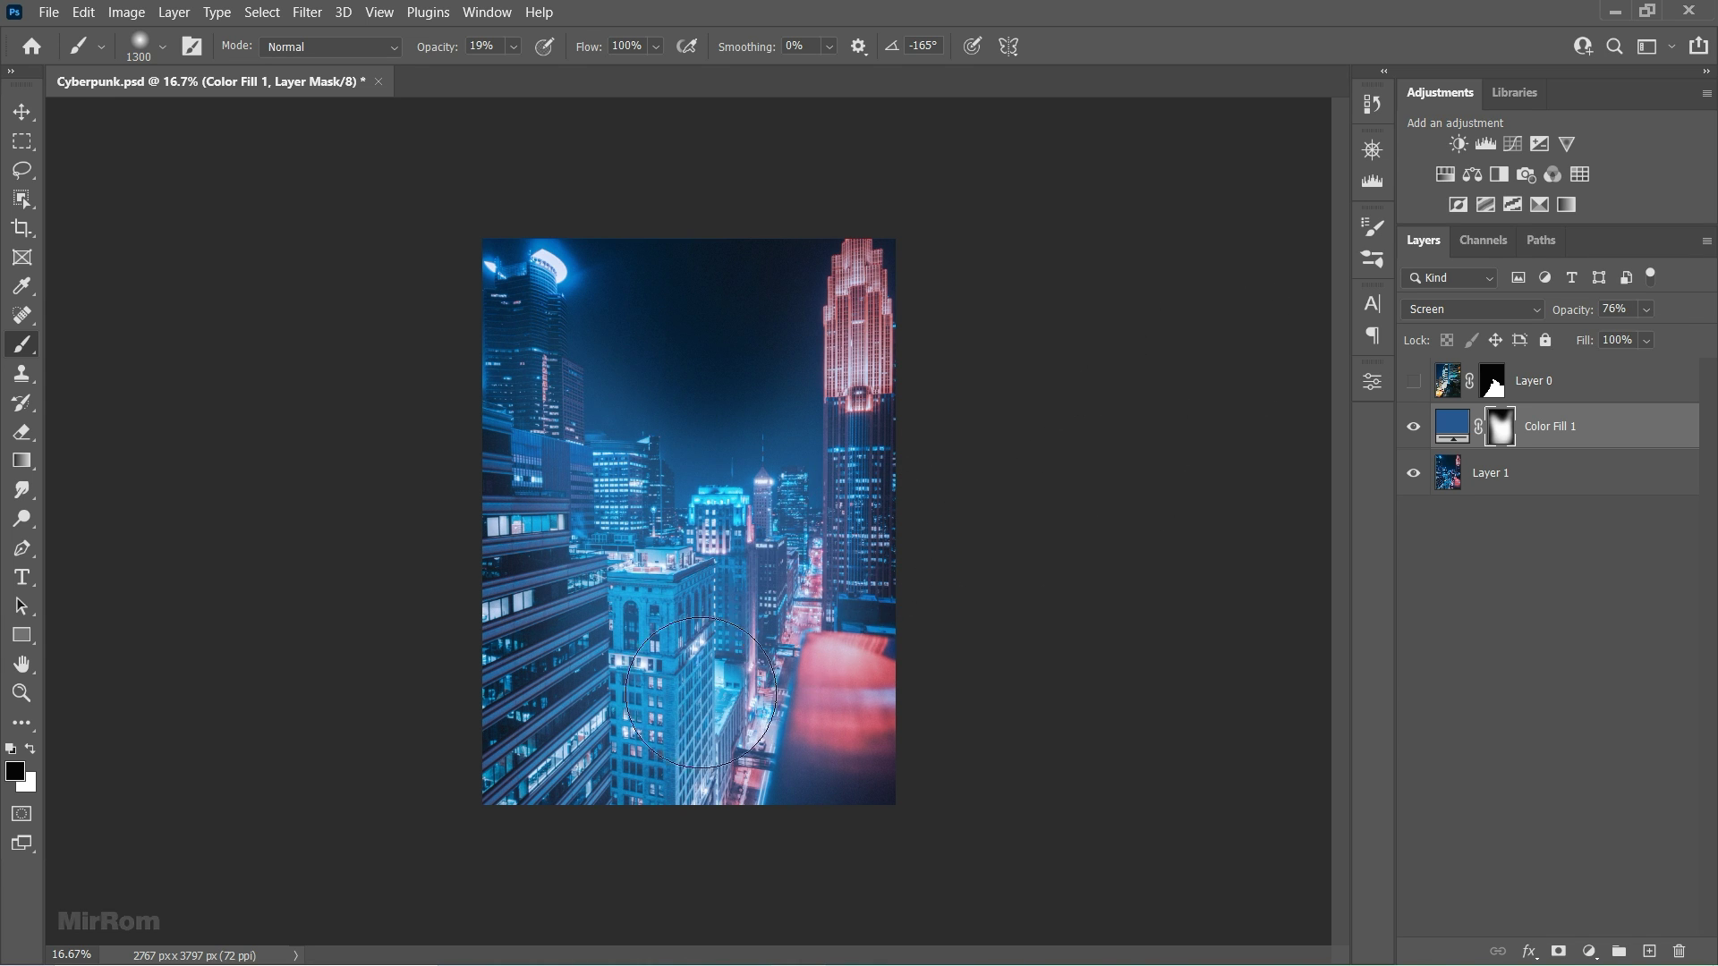
pyautogui.click(30, 749)
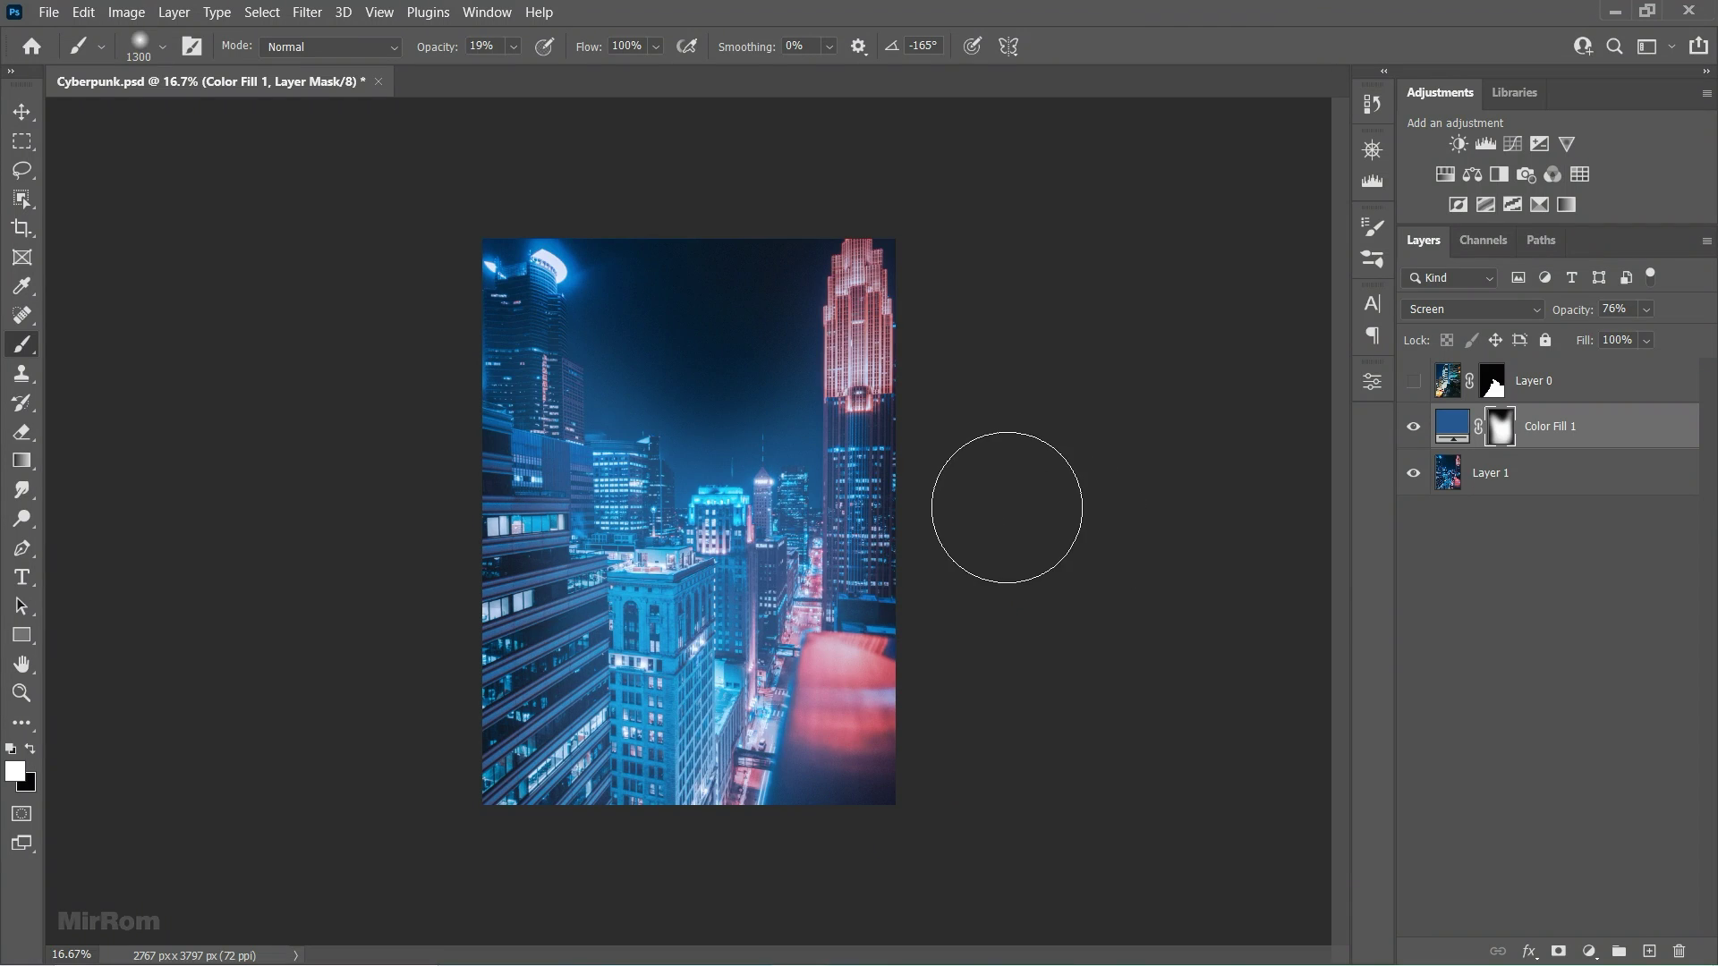
pyautogui.press('v')
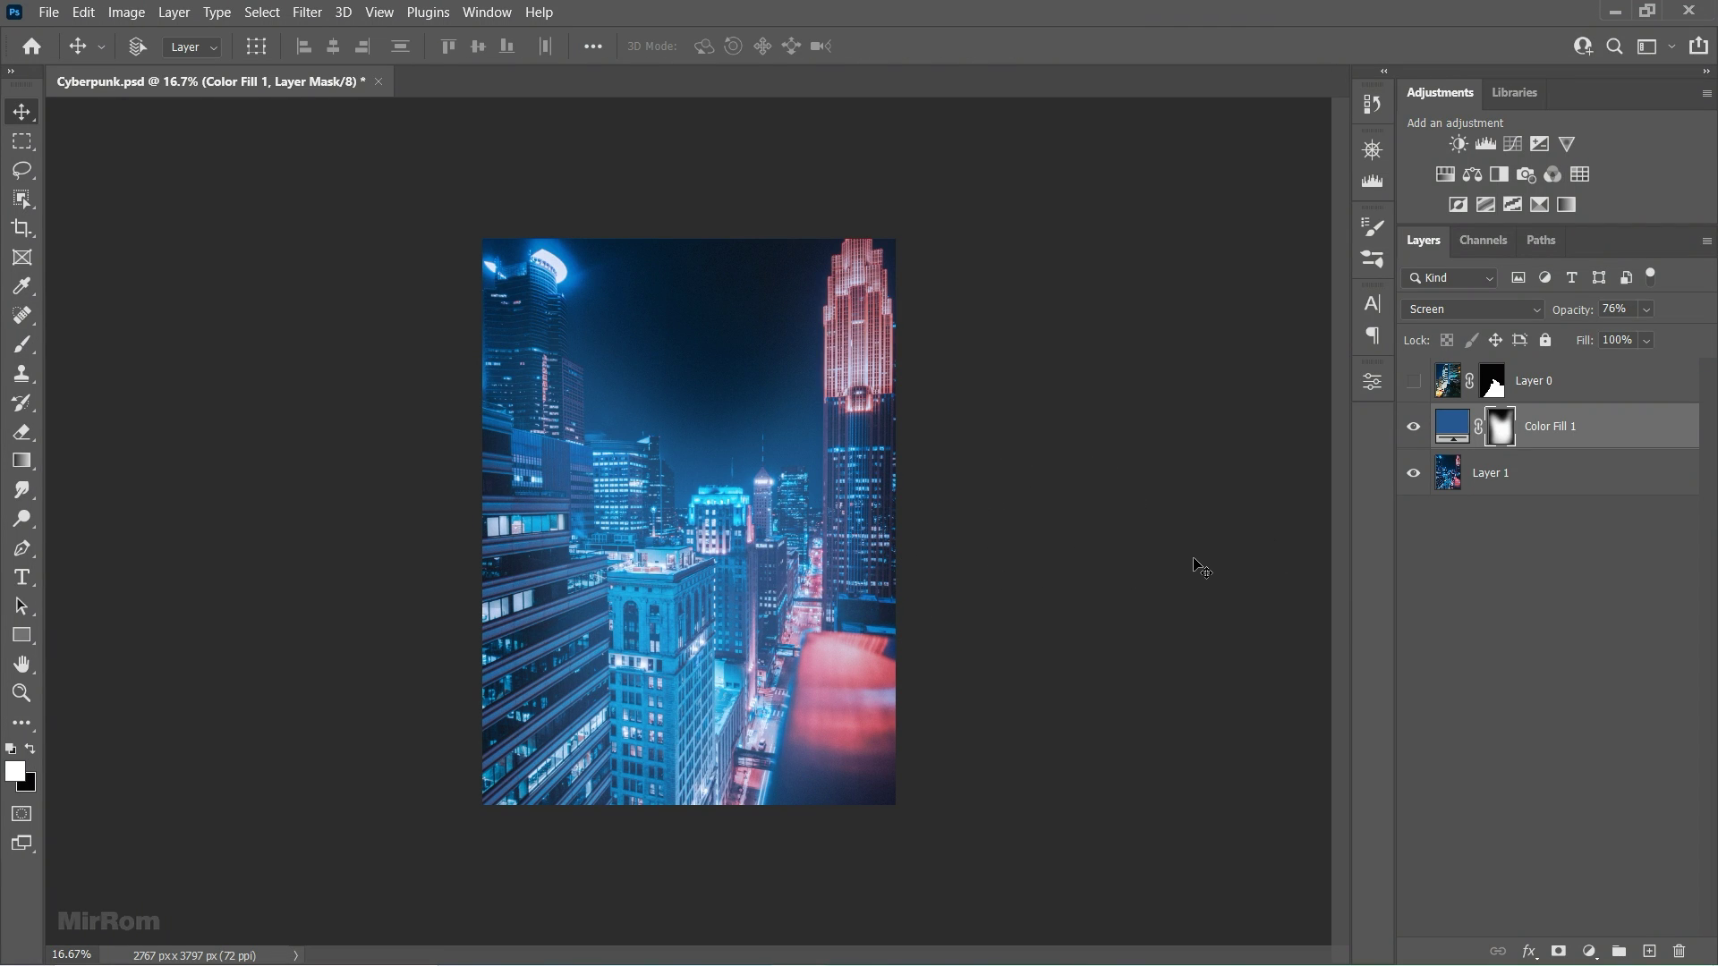
pyautogui.click(1440, 432)
pyautogui.moveTo(1573, 324); pyautogui.dragTo(1582, 314)
pyautogui.press('Return')
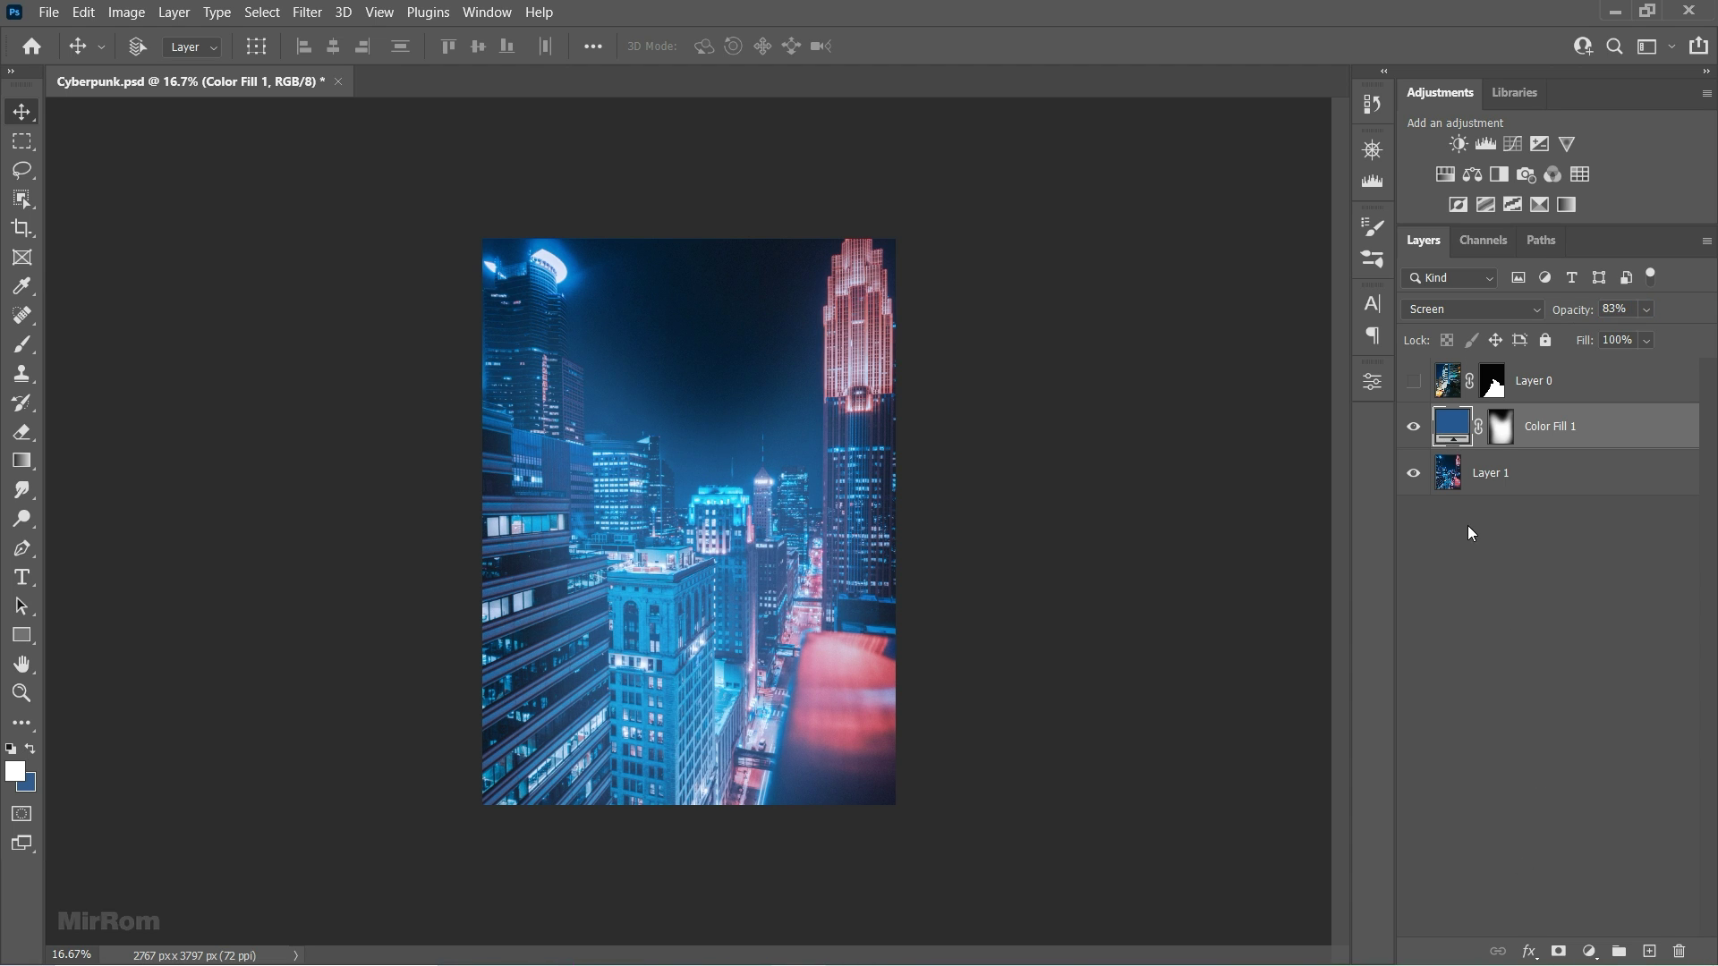
# Step: Add a magenta Solid Color fill layer in d00ac4 above the blue fill layer
pyautogui.click(1602, 949)
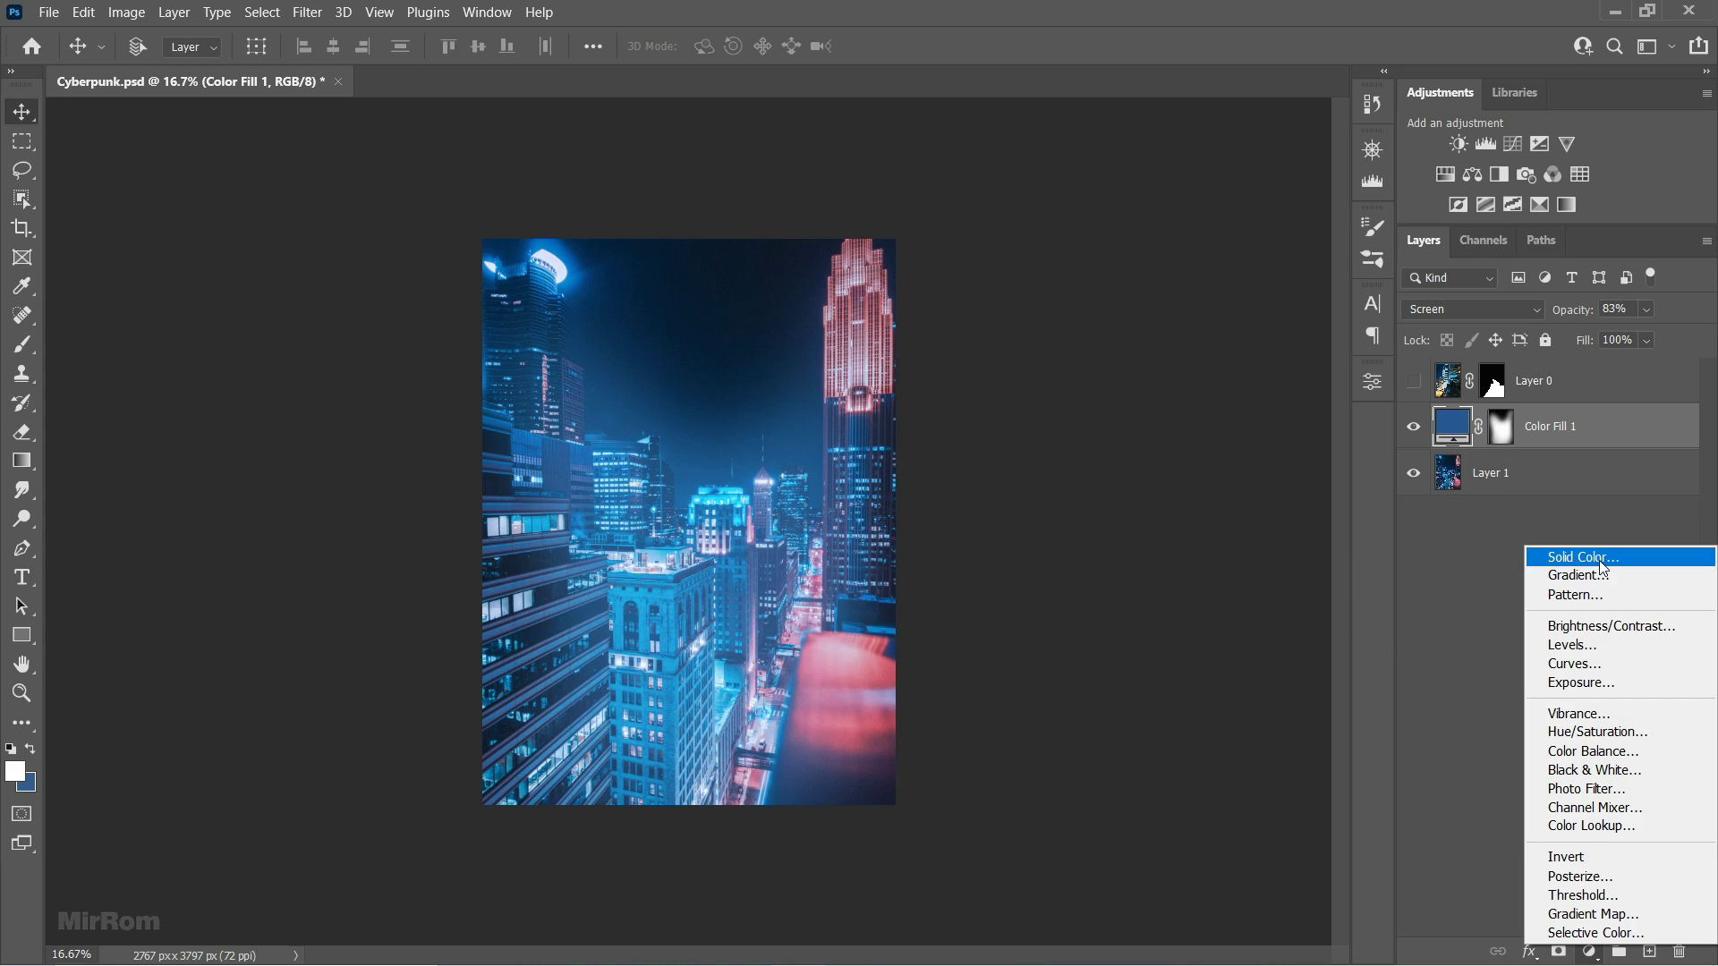
pyautogui.click(1557, 556)
pyautogui.write('d0')
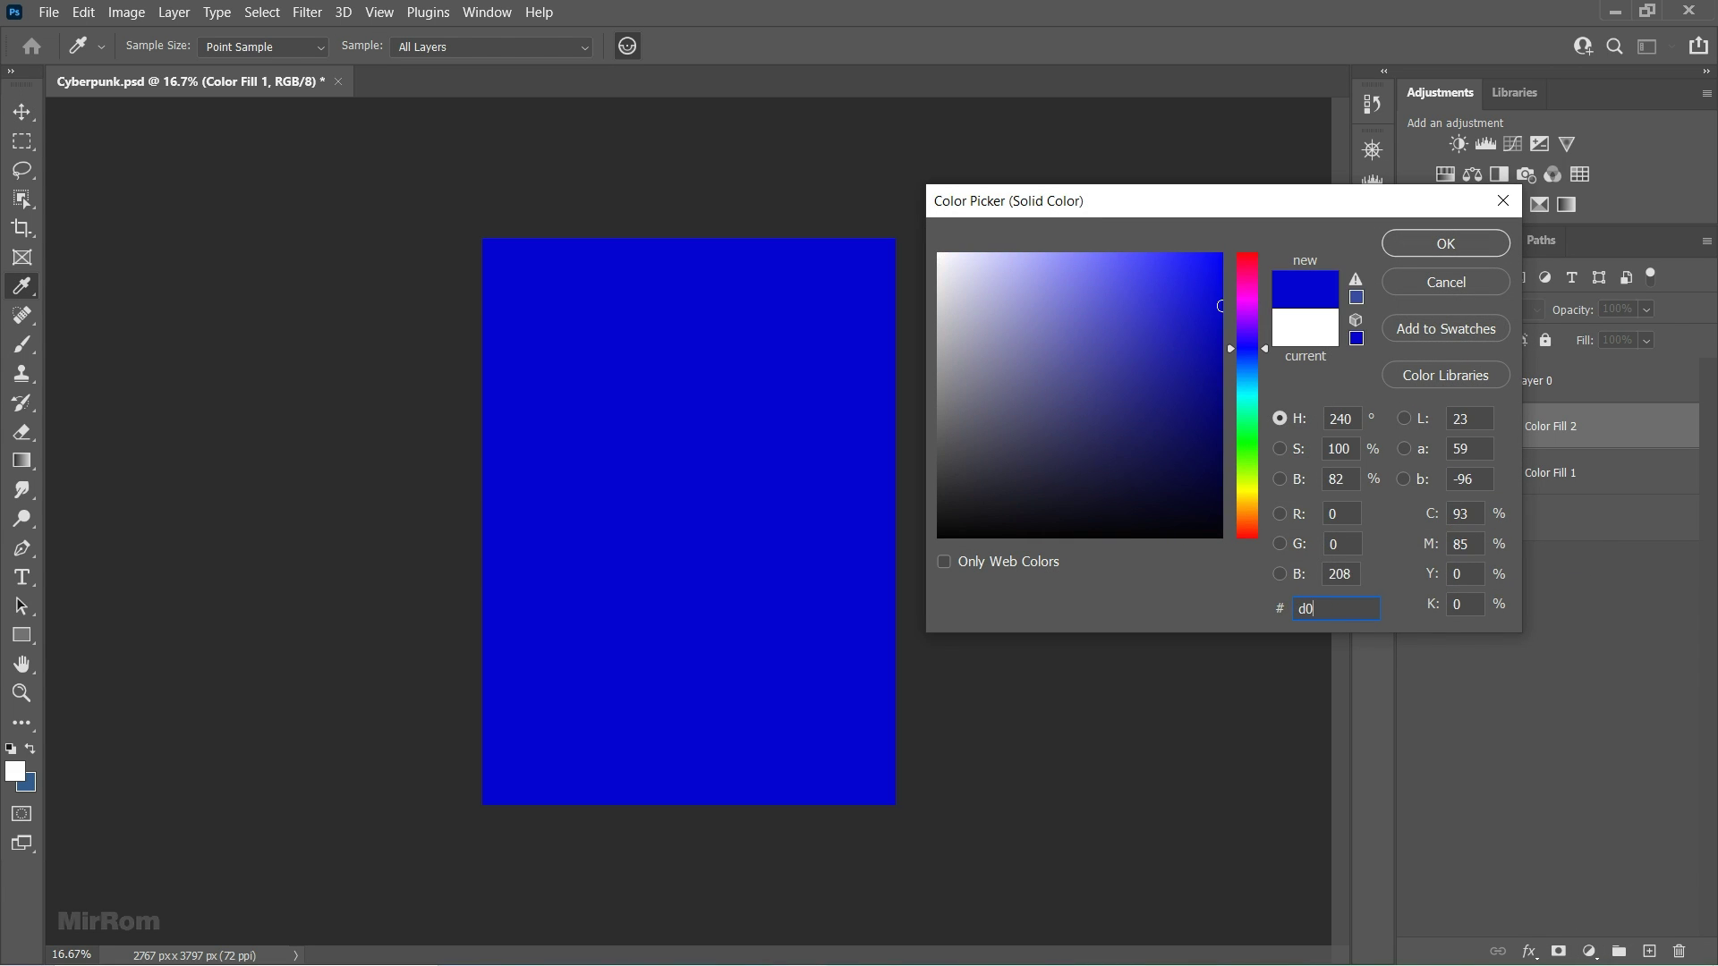
pyautogui.write('0ac4')
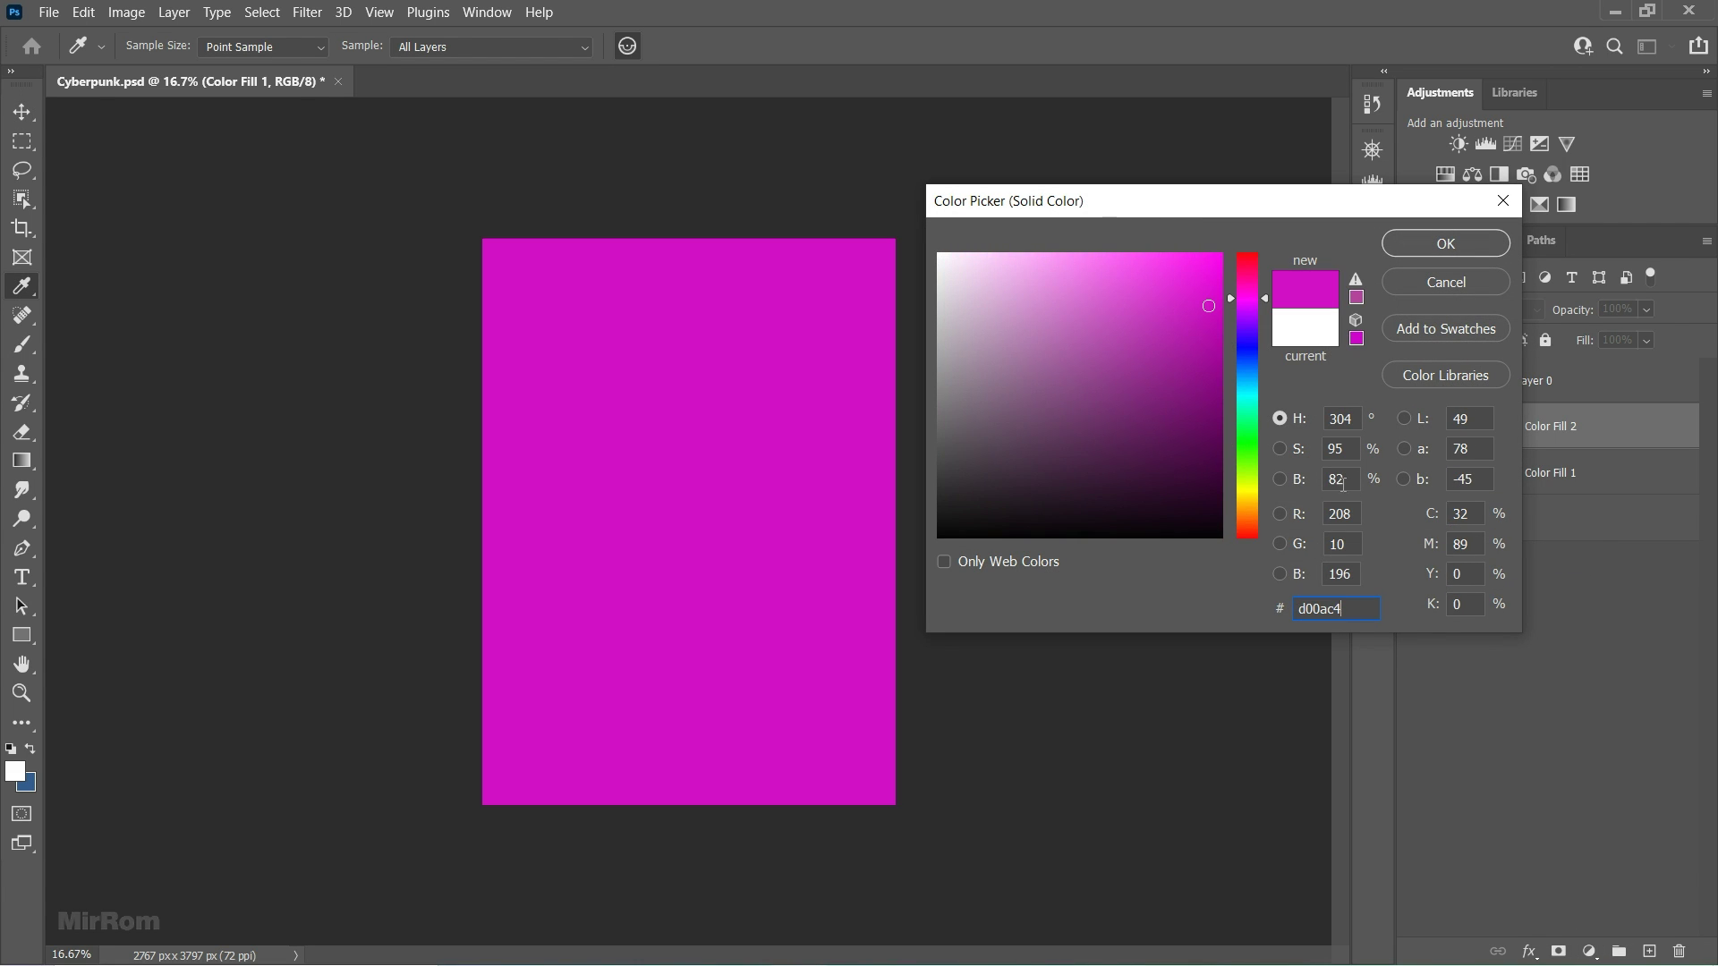
pyautogui.click(1405, 245)
# Step: Set the magenta fill layer's blend mode to Color Dodge and invert its mask to black
pyautogui.click(1441, 309)
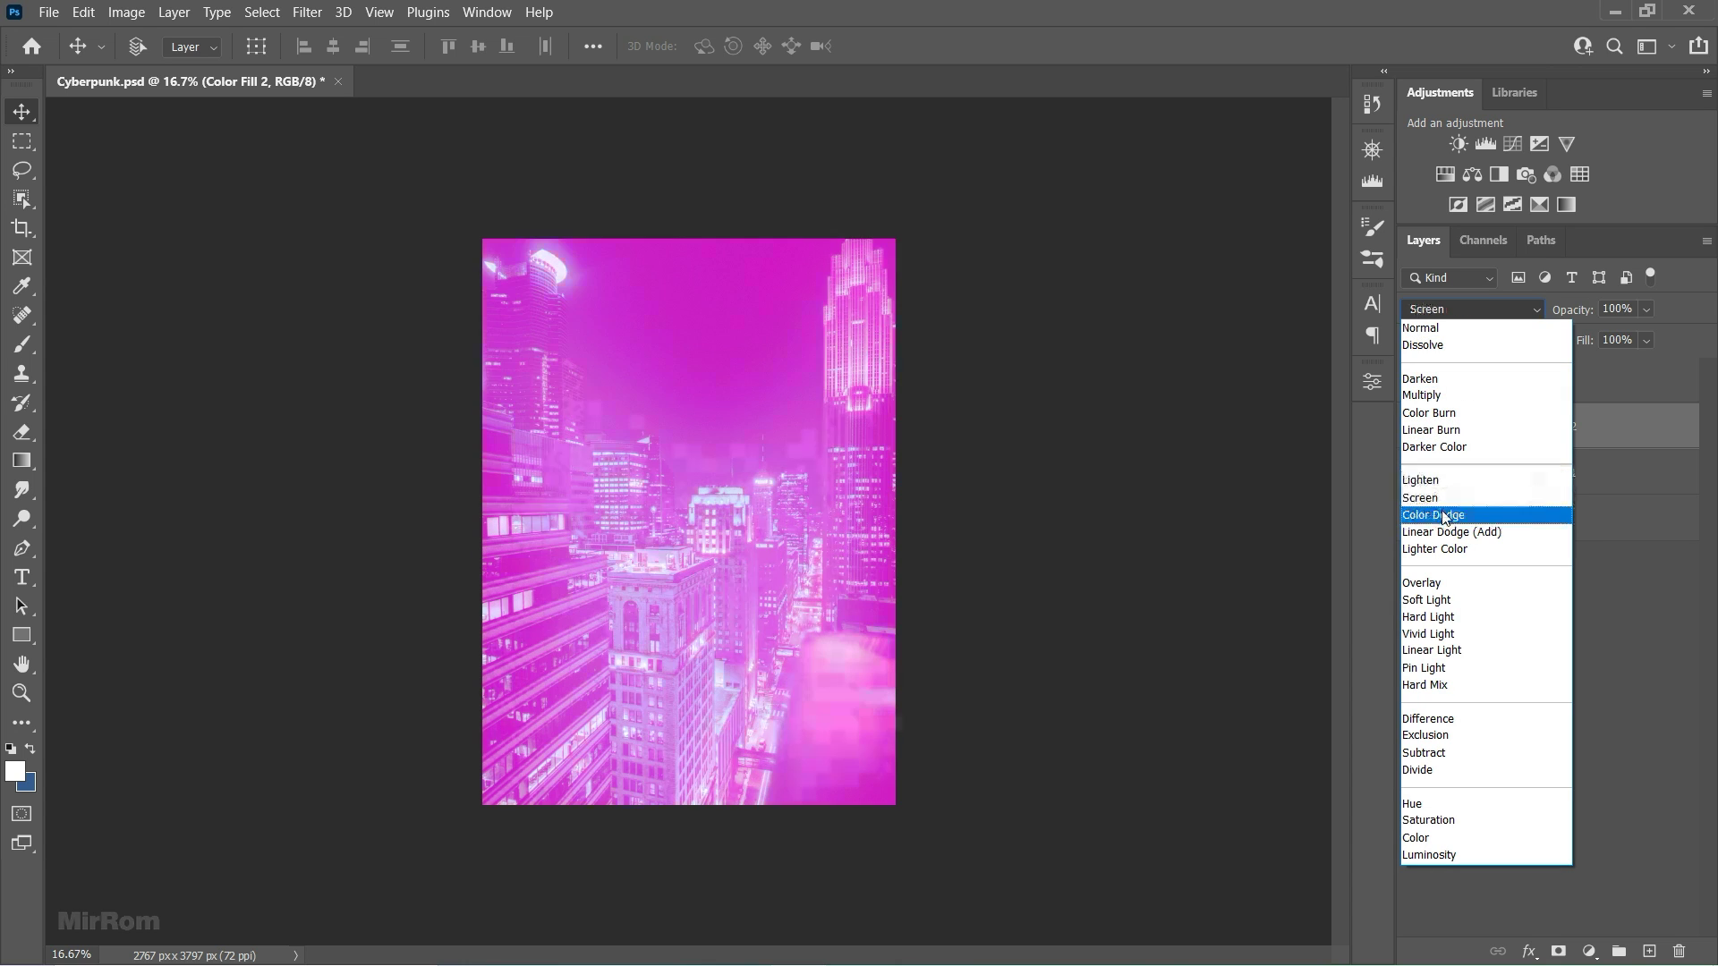
pyautogui.click(1510, 520)
pyautogui.click(1500, 437)
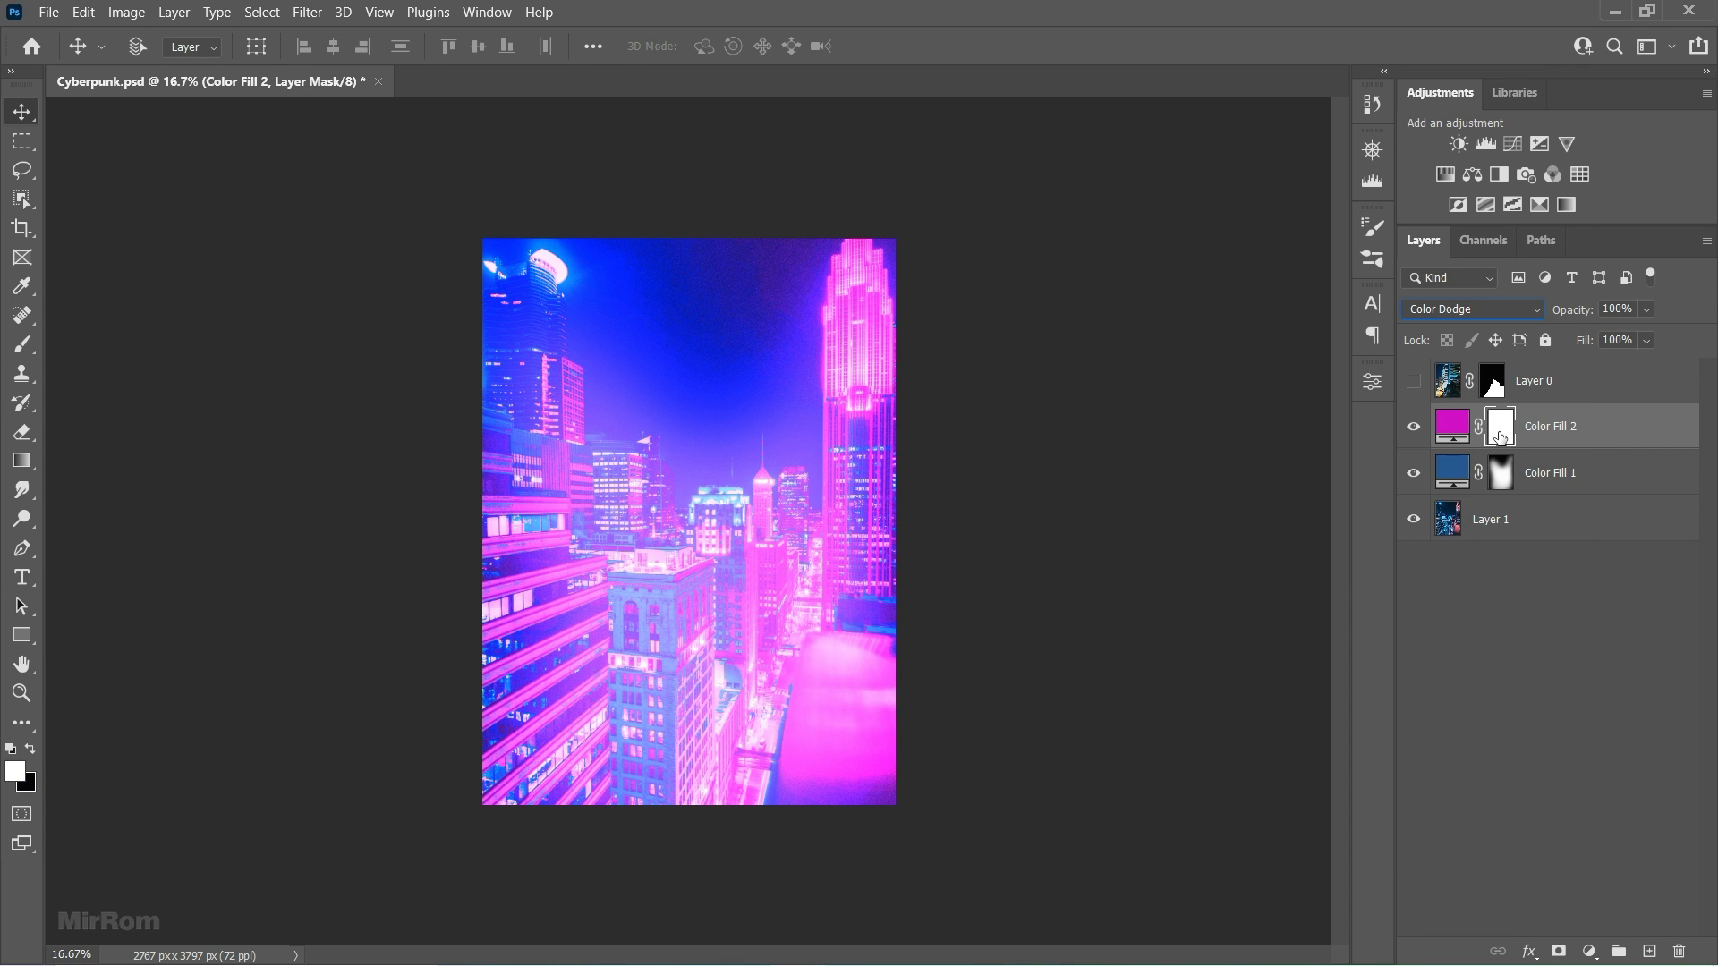
pyautogui.hotkey('ctrl', 'i')
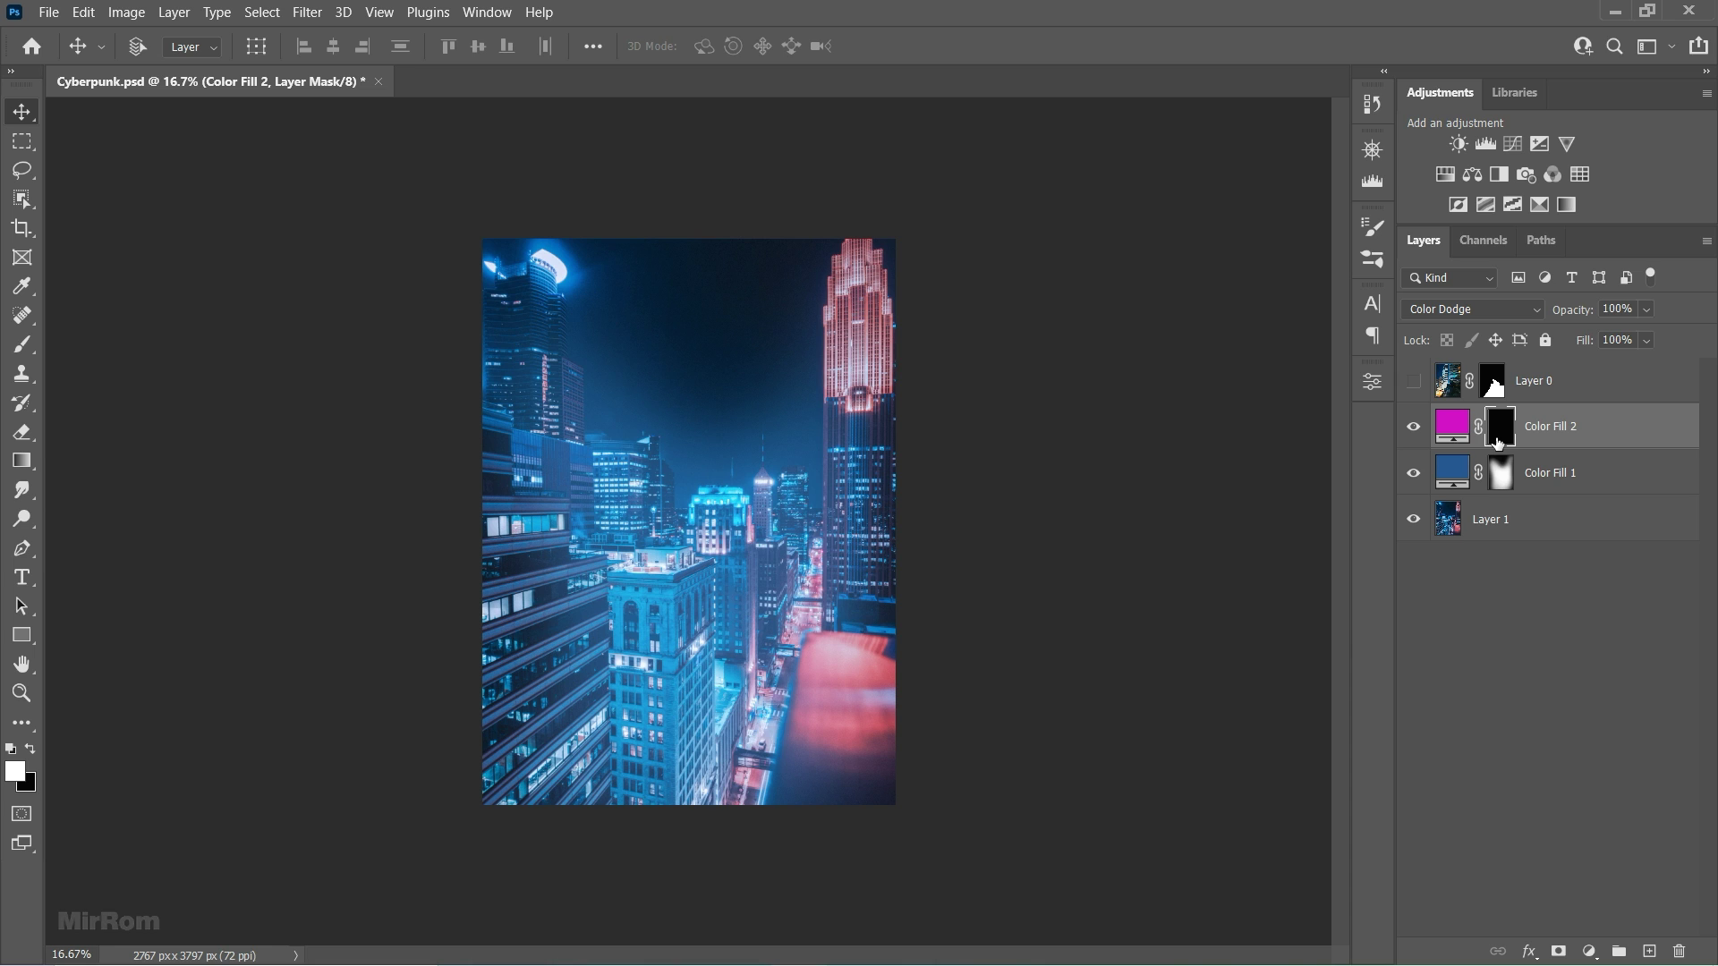
# Step: Paint a magenta glow along the right skyscraper's outer side on the mask, using a 1300 px white brush at 80% opacity
pyautogui.press('b')
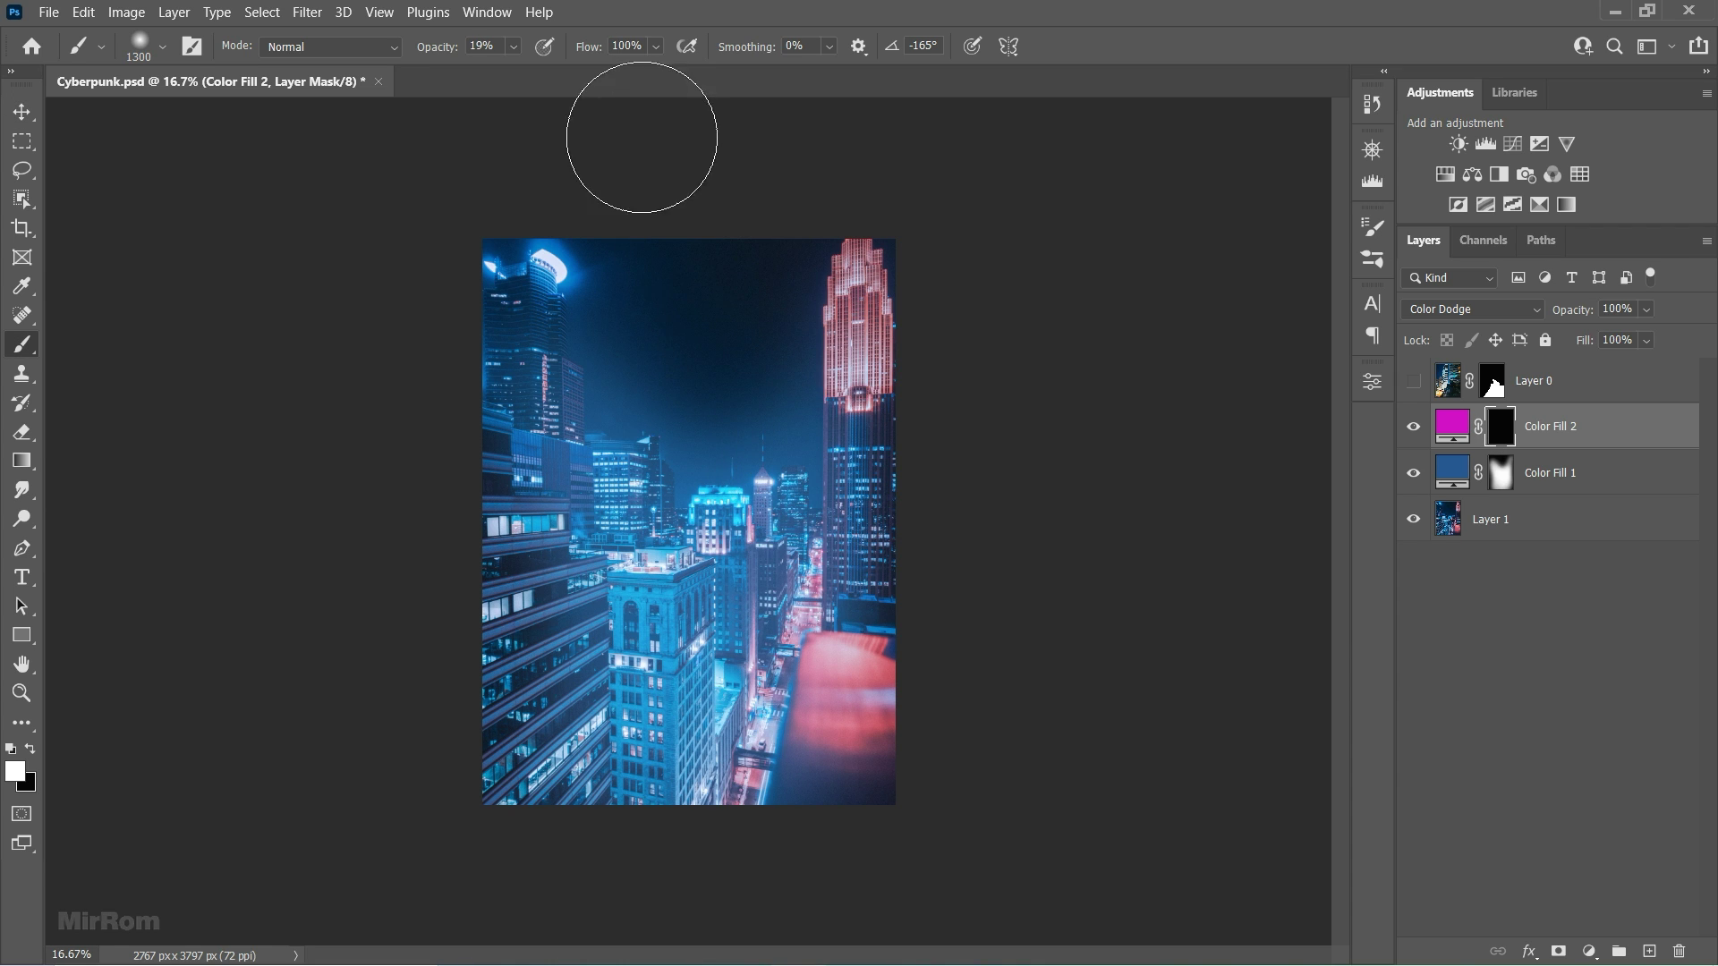
pyautogui.click(515, 48)
pyautogui.click(896, 355)
pyautogui.hotkey('ctrl', 'z')
pyautogui.moveTo(937, 350); pyautogui.dragTo(921, 326)
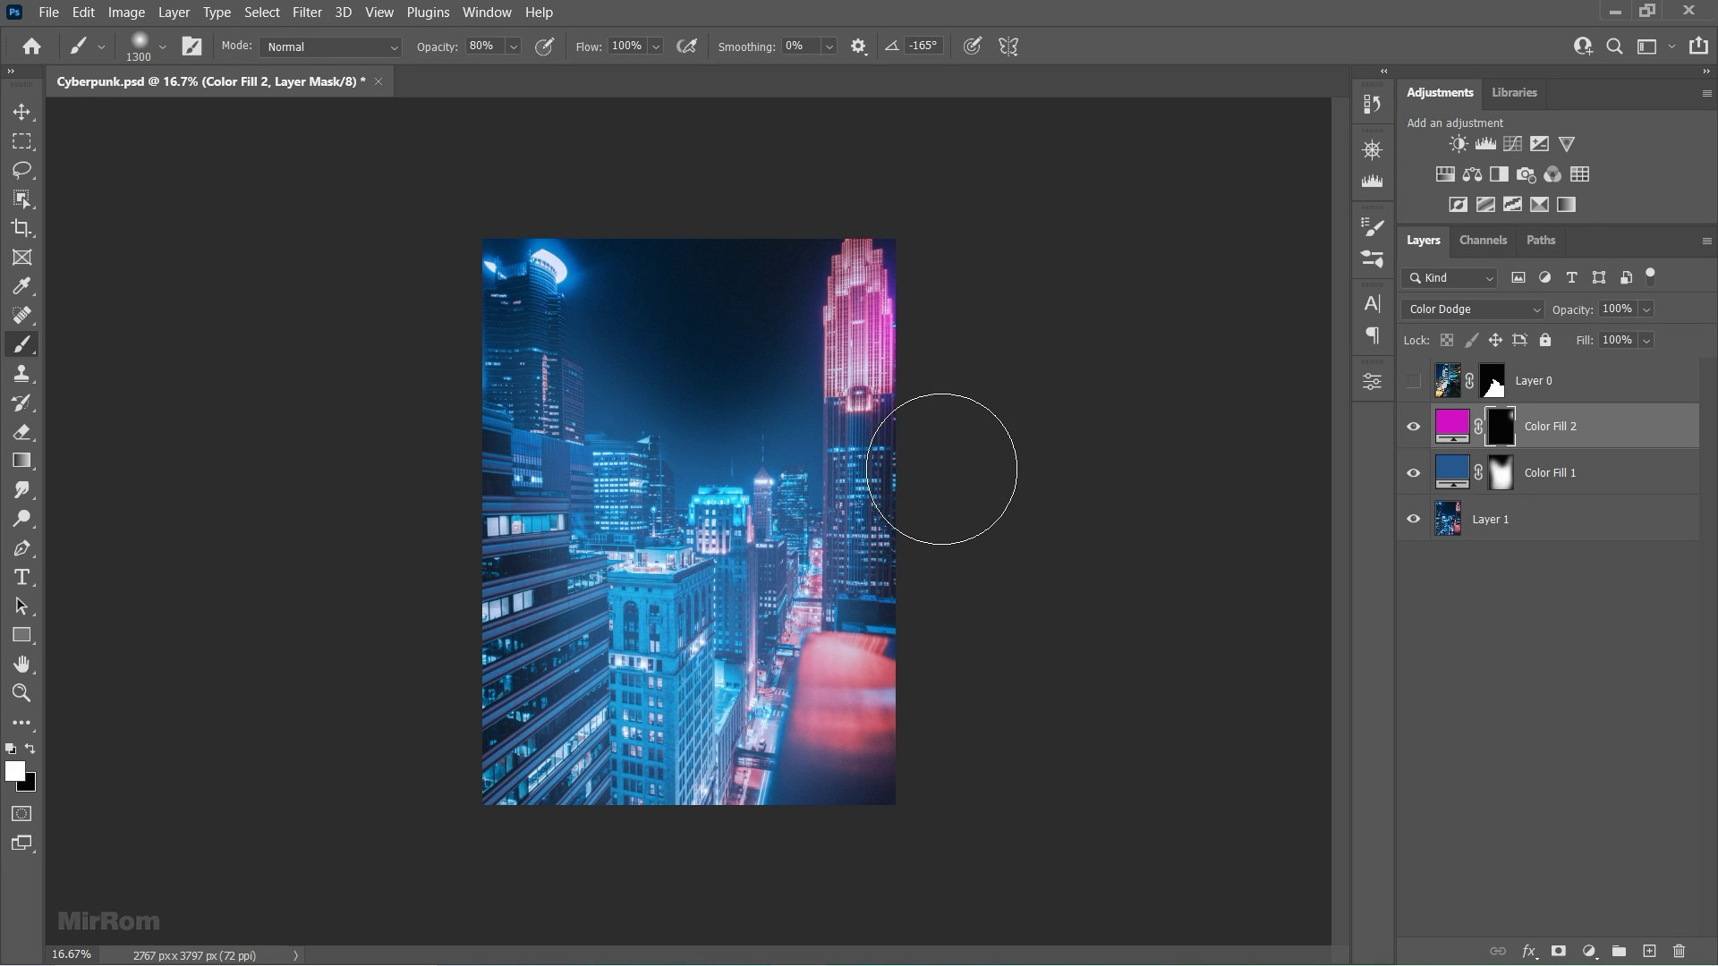
pyautogui.moveTo(943, 468); pyautogui.dragTo(959, 499)
pyautogui.moveTo(750, 610)
pyautogui.mouseDown()
pyautogui.moveTo(781, 639)
pyautogui.moveTo(743, 689)
pyautogui.moveTo(728, 786)
pyautogui.moveTo(832, 573)
pyautogui.moveTo(769, 777)
pyautogui.moveTo(645, 626)
pyautogui.moveTo(555, 609)
pyautogui.moveTo(572, 671)
pyautogui.moveTo(684, 735)
pyautogui.mouseUp()
pyautogui.hotkey('ctrl', 'z')
pyautogui.click(512, 47)
pyautogui.click(486, 73)
pyautogui.click(754, 584)
pyautogui.hotkey('ctrl', 'z')
pyautogui.press(']')
pyautogui.press(']')
pyautogui.press(']')
pyautogui.press('[')
pyautogui.press('[')
pyautogui.press('[')
pyautogui.press('[')
pyautogui.hotkey('ctrl', 'z')
# Step: Paint magenta glow over the street and lower buildings at 25% brush opacity, adding 600 px accents on the towers, and compare with the layer hidden
pyautogui.moveTo(448, 46); pyautogui.dragTo(439, 46)
pyautogui.moveTo(685, 721)
pyautogui.mouseDown()
pyautogui.moveTo(687, 763)
pyautogui.moveTo(825, 790)
pyautogui.mouseUp()
pyautogui.press('[')
pyautogui.press('[')
pyautogui.press('[')
pyautogui.press('[')
pyautogui.press('[')
pyautogui.press('[')
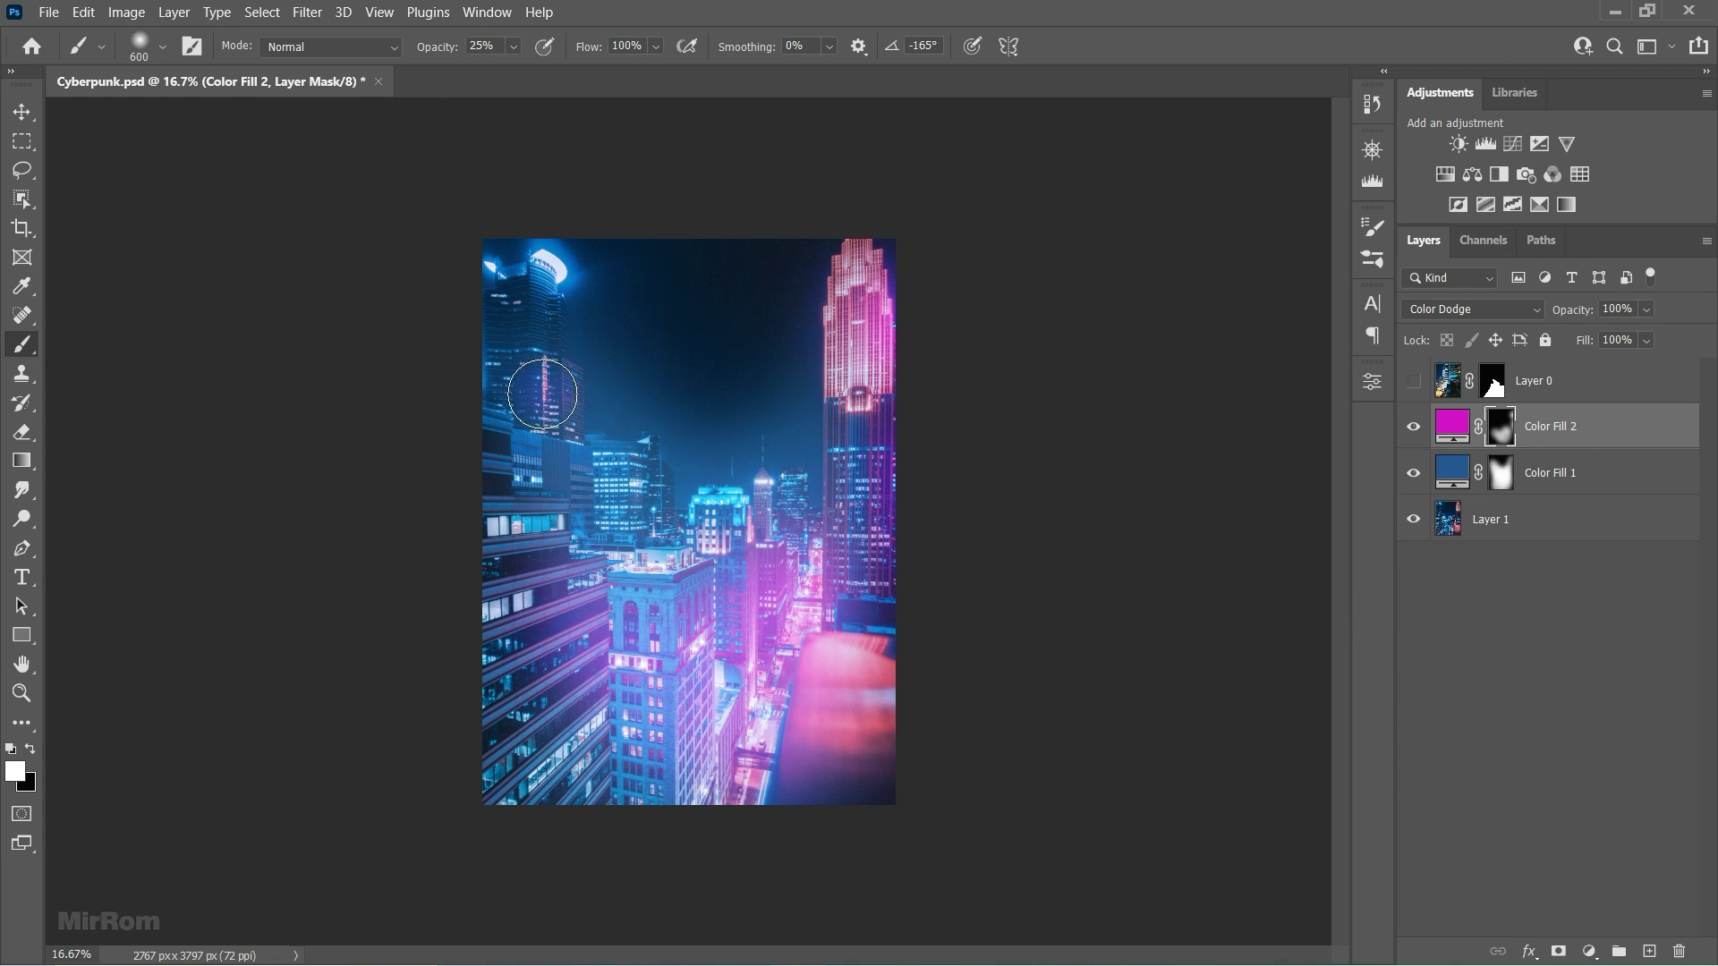
pyautogui.click(859, 258)
pyautogui.press('v')
pyautogui.click(1413, 433)
pyautogui.click(1413, 433)
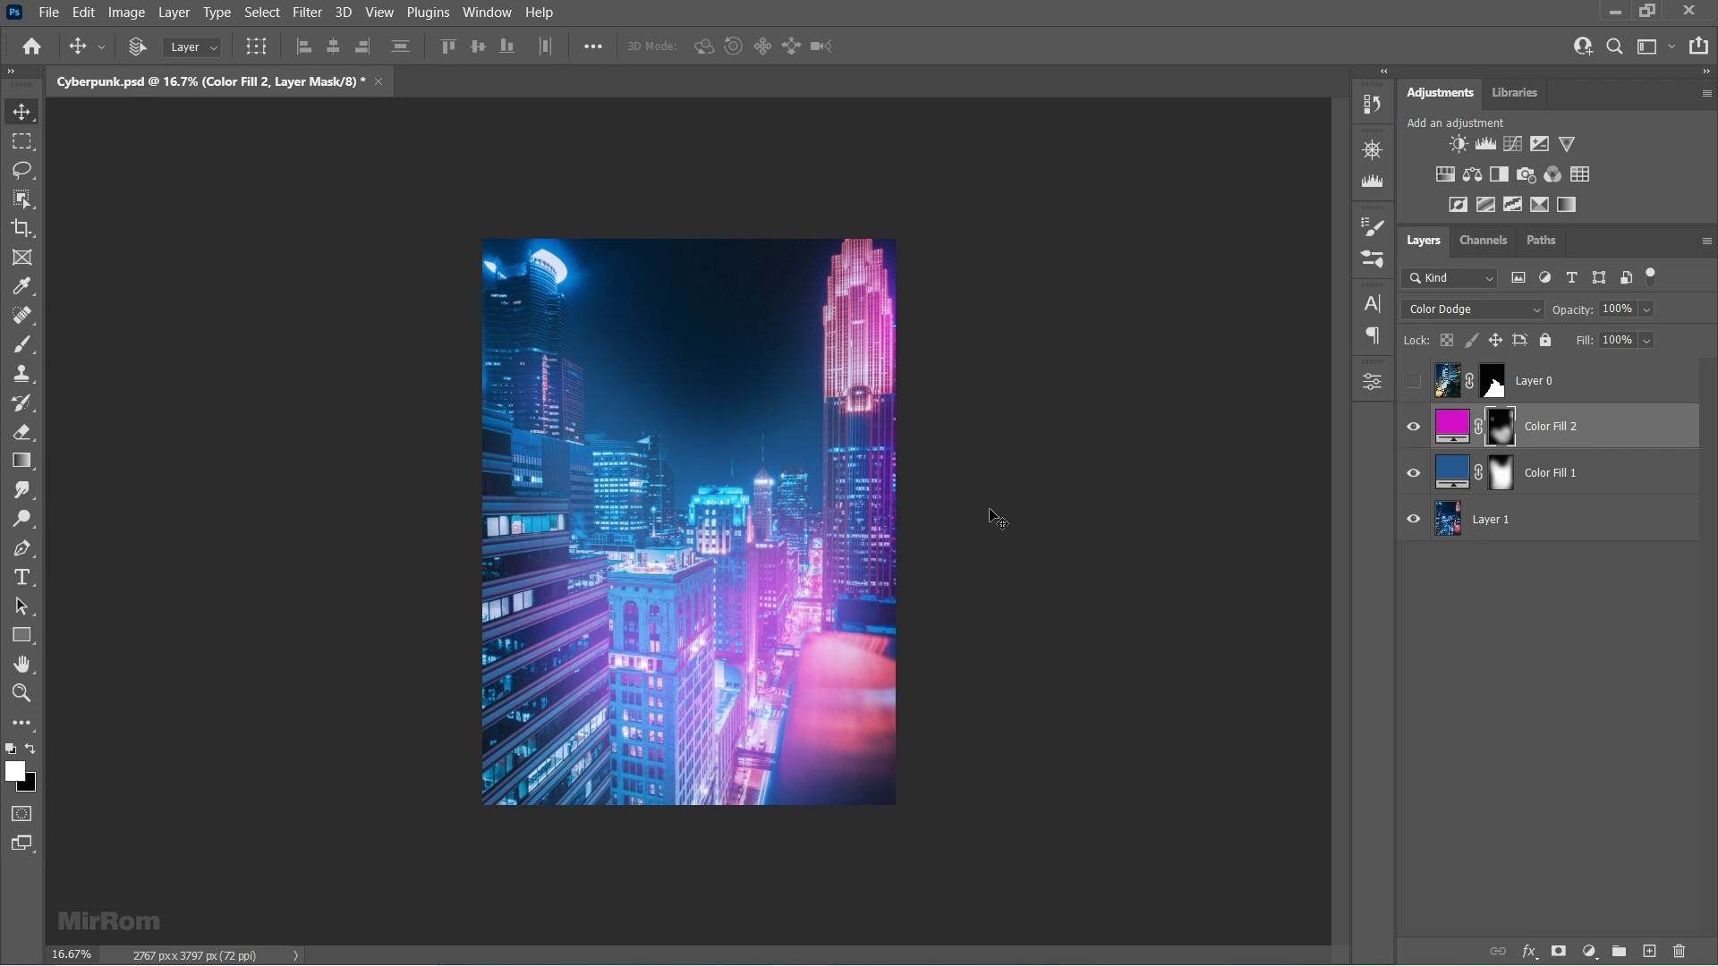
# Step: Add a Solid Color fill layer in 0082cd above the magenta fill and set its blend mode to Color Dodge
pyautogui.click(1590, 952)
pyautogui.click(1567, 564)
pyautogui.write('0082cd')
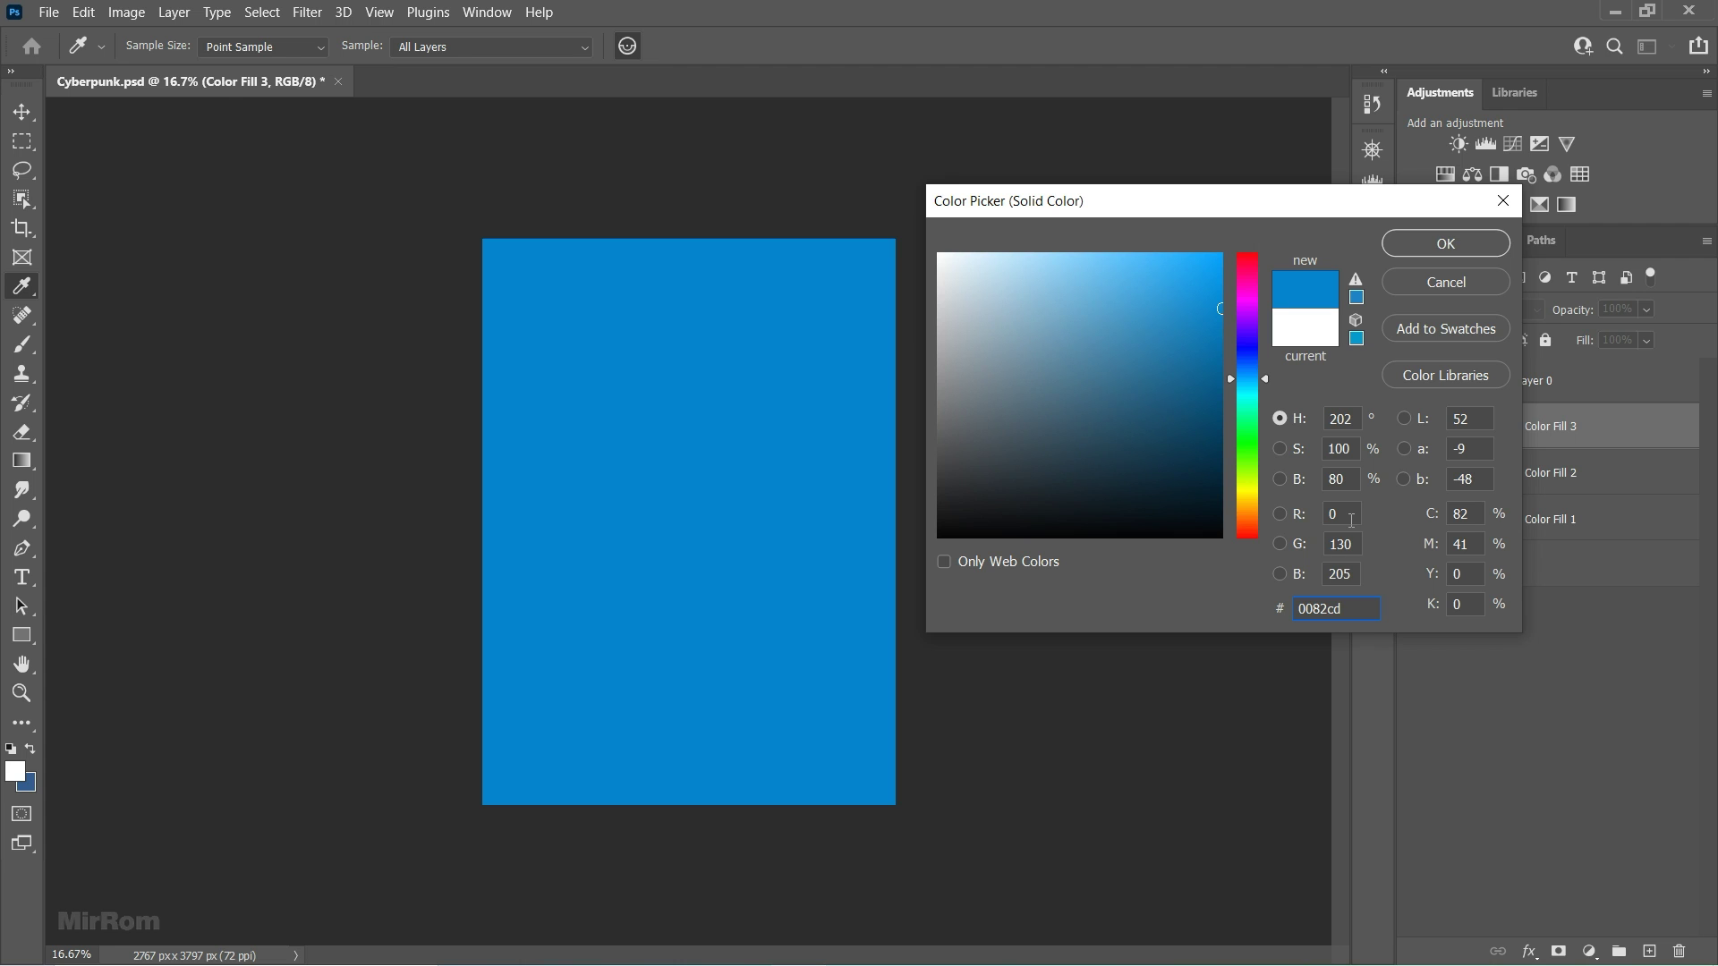
pyautogui.click(1502, 251)
pyautogui.click(1490, 306)
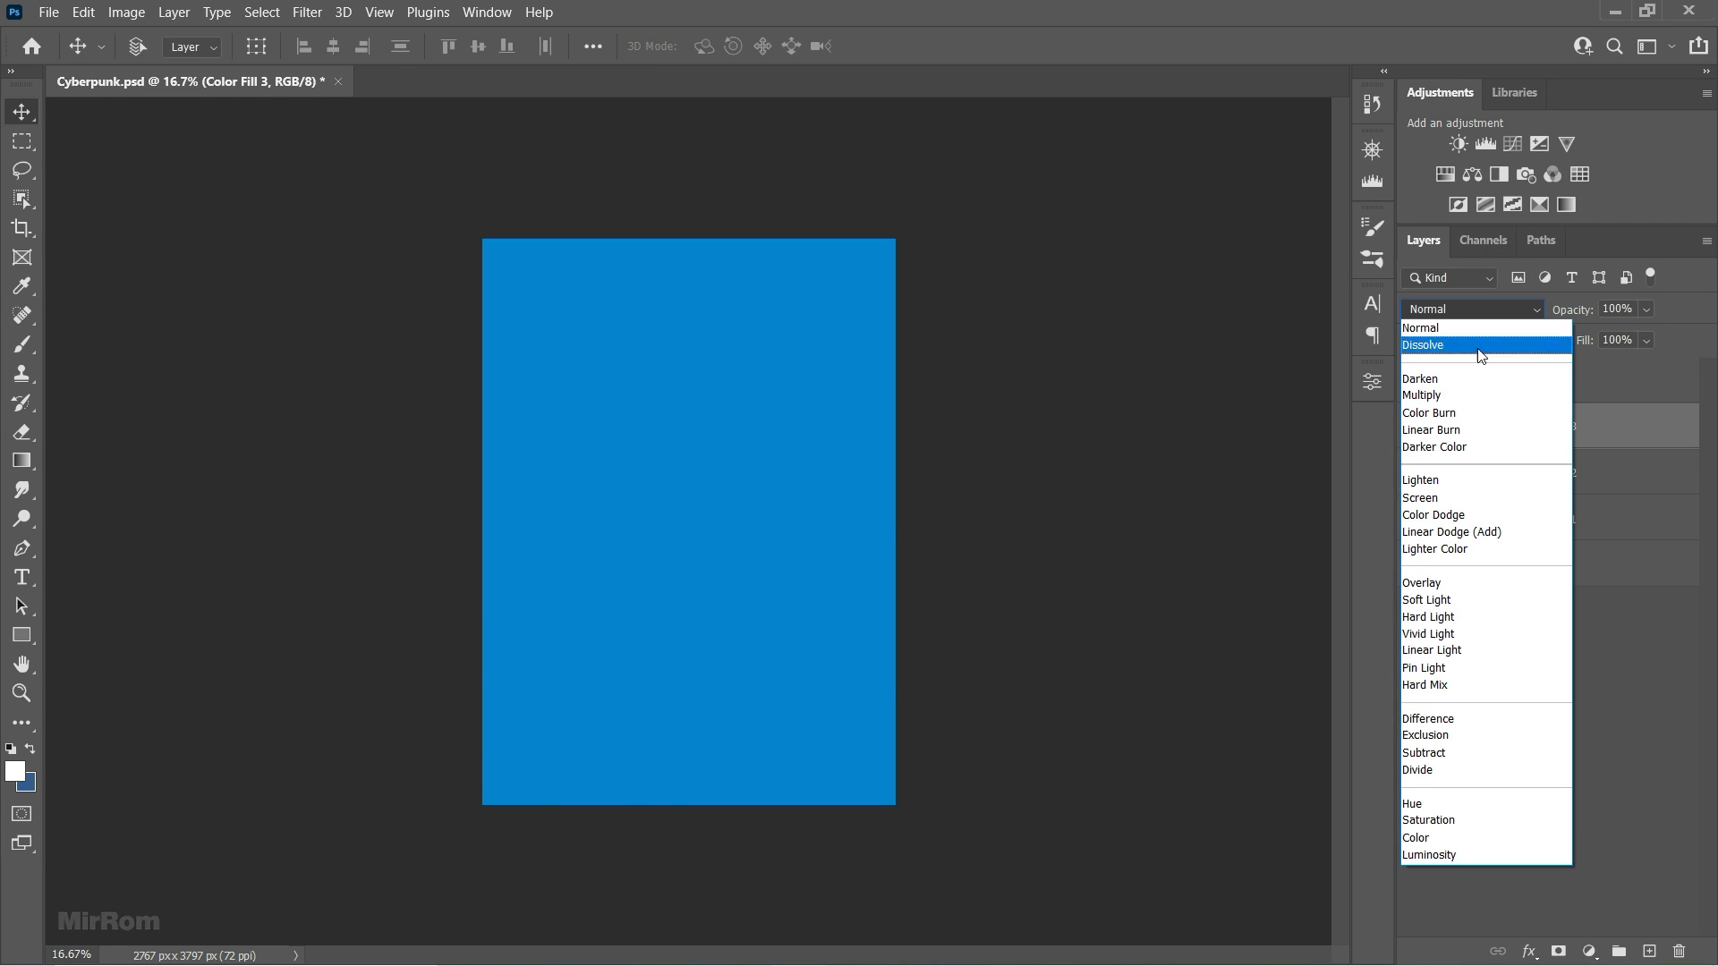
pyautogui.click(1468, 515)
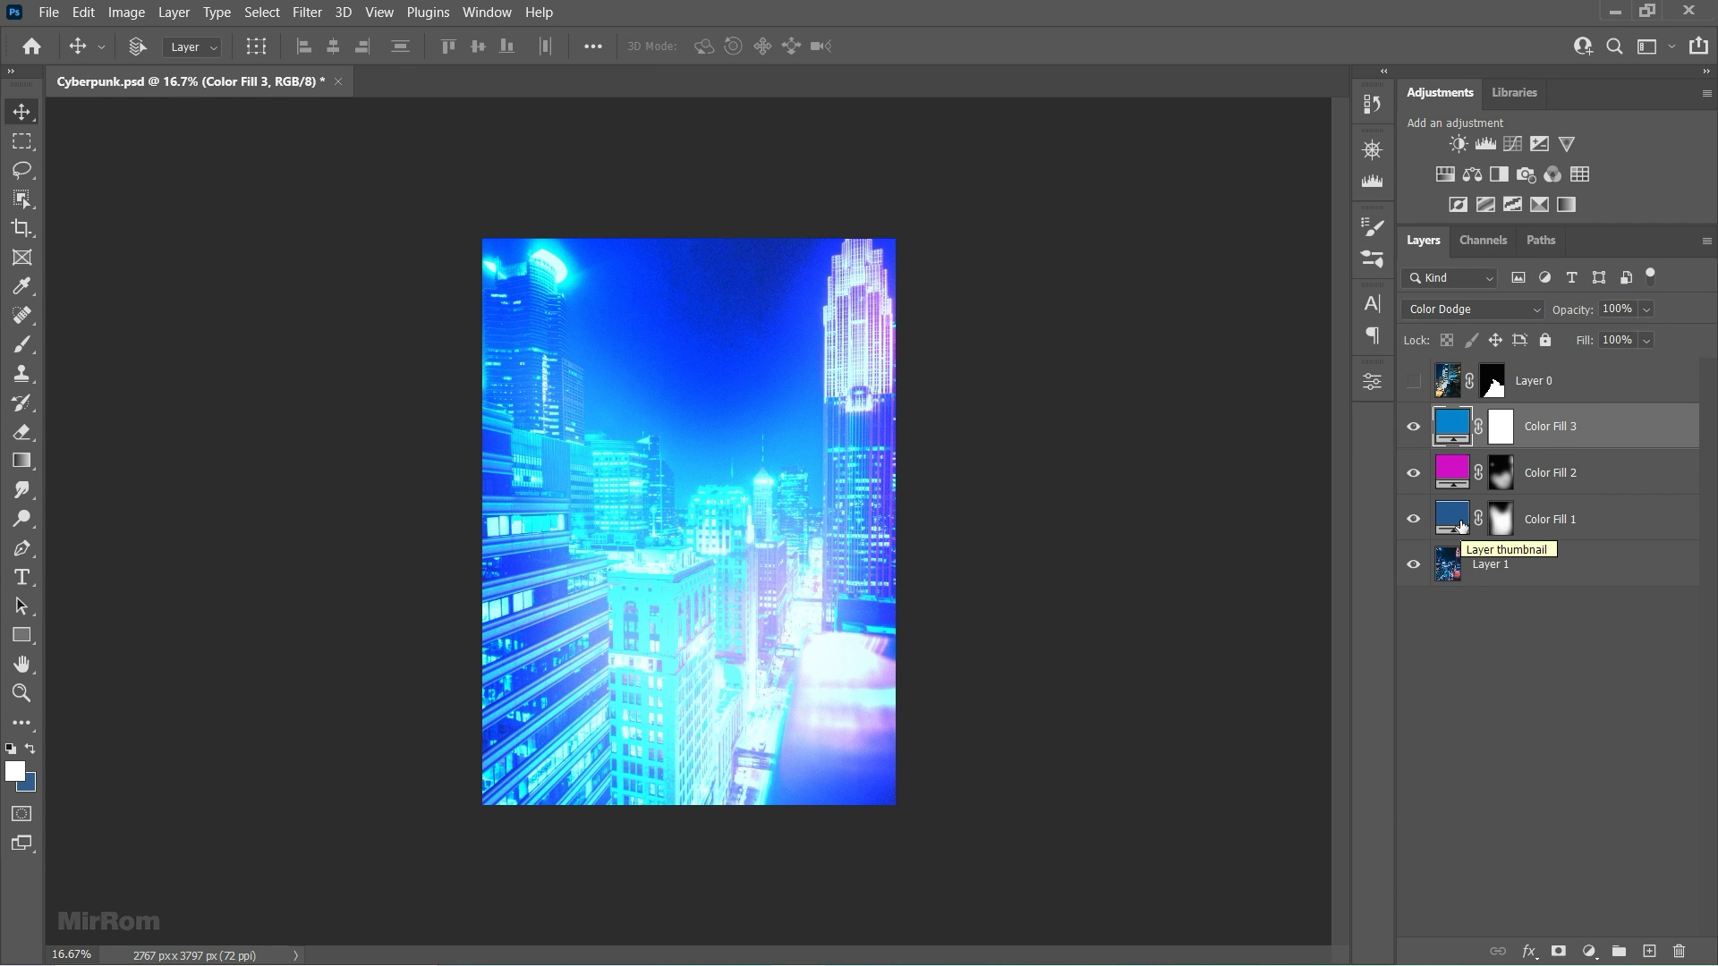
# Step: Invert the mask of the 0082cd fill layer to black and set the white brush's opacity to 53%
pyautogui.click(1497, 428)
pyautogui.hotkey('ctrl', 'i')
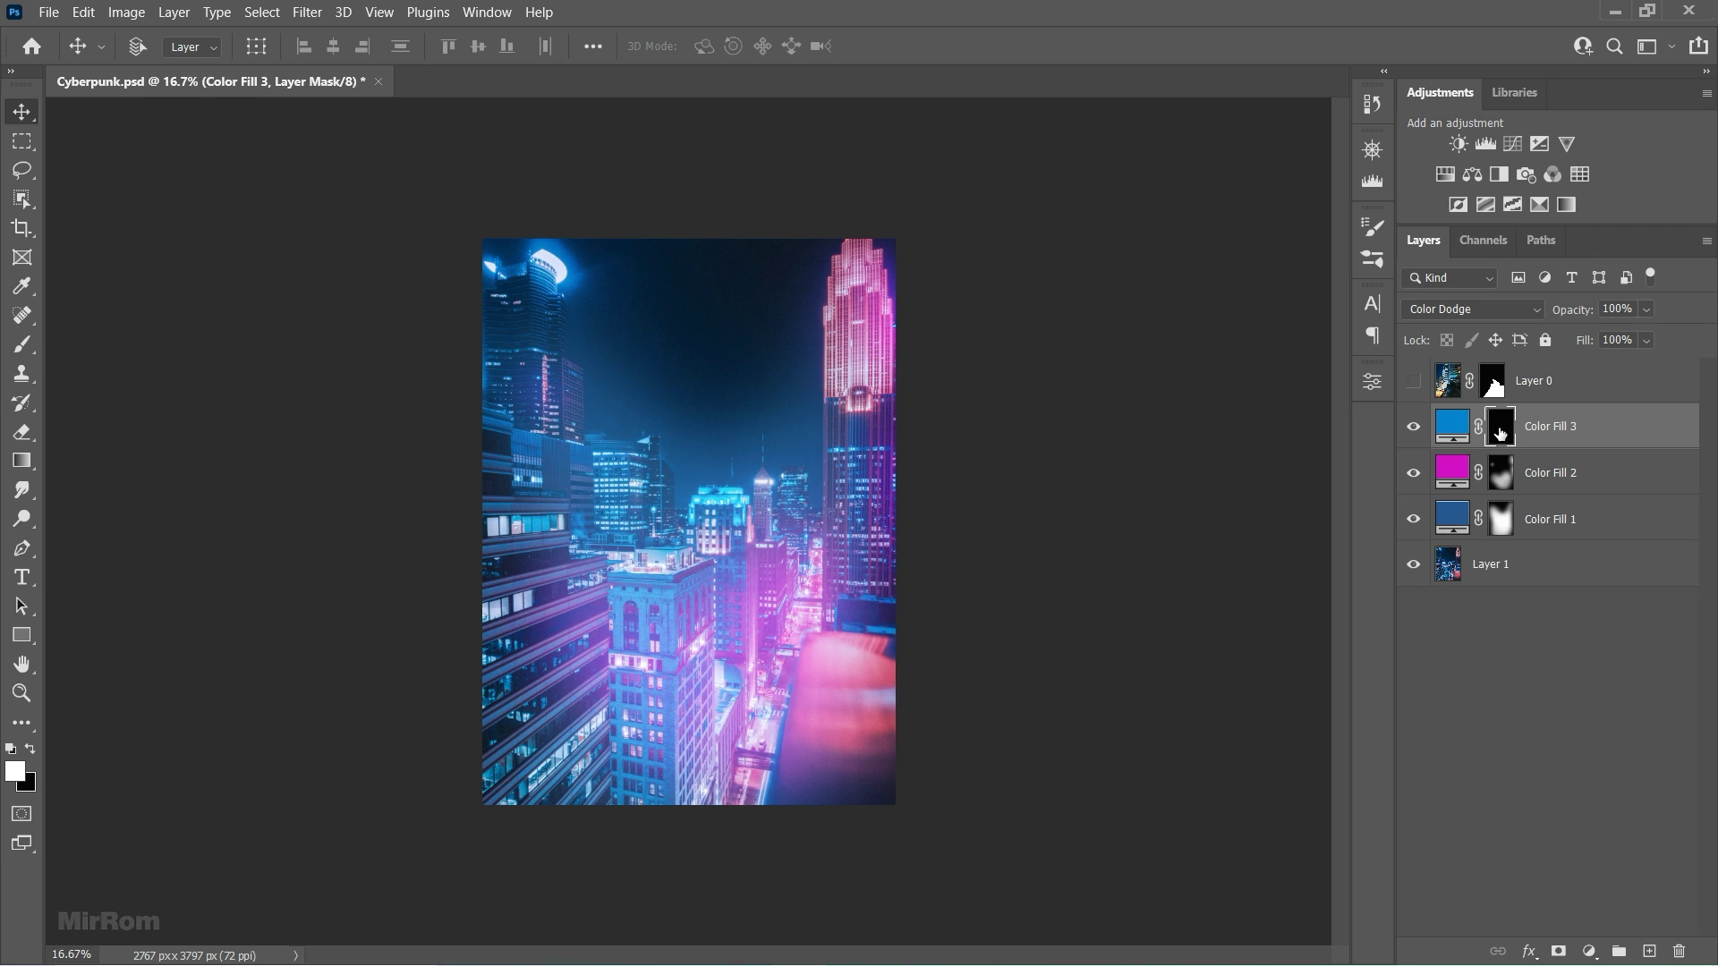
pyautogui.press('b')
pyautogui.click(515, 46)
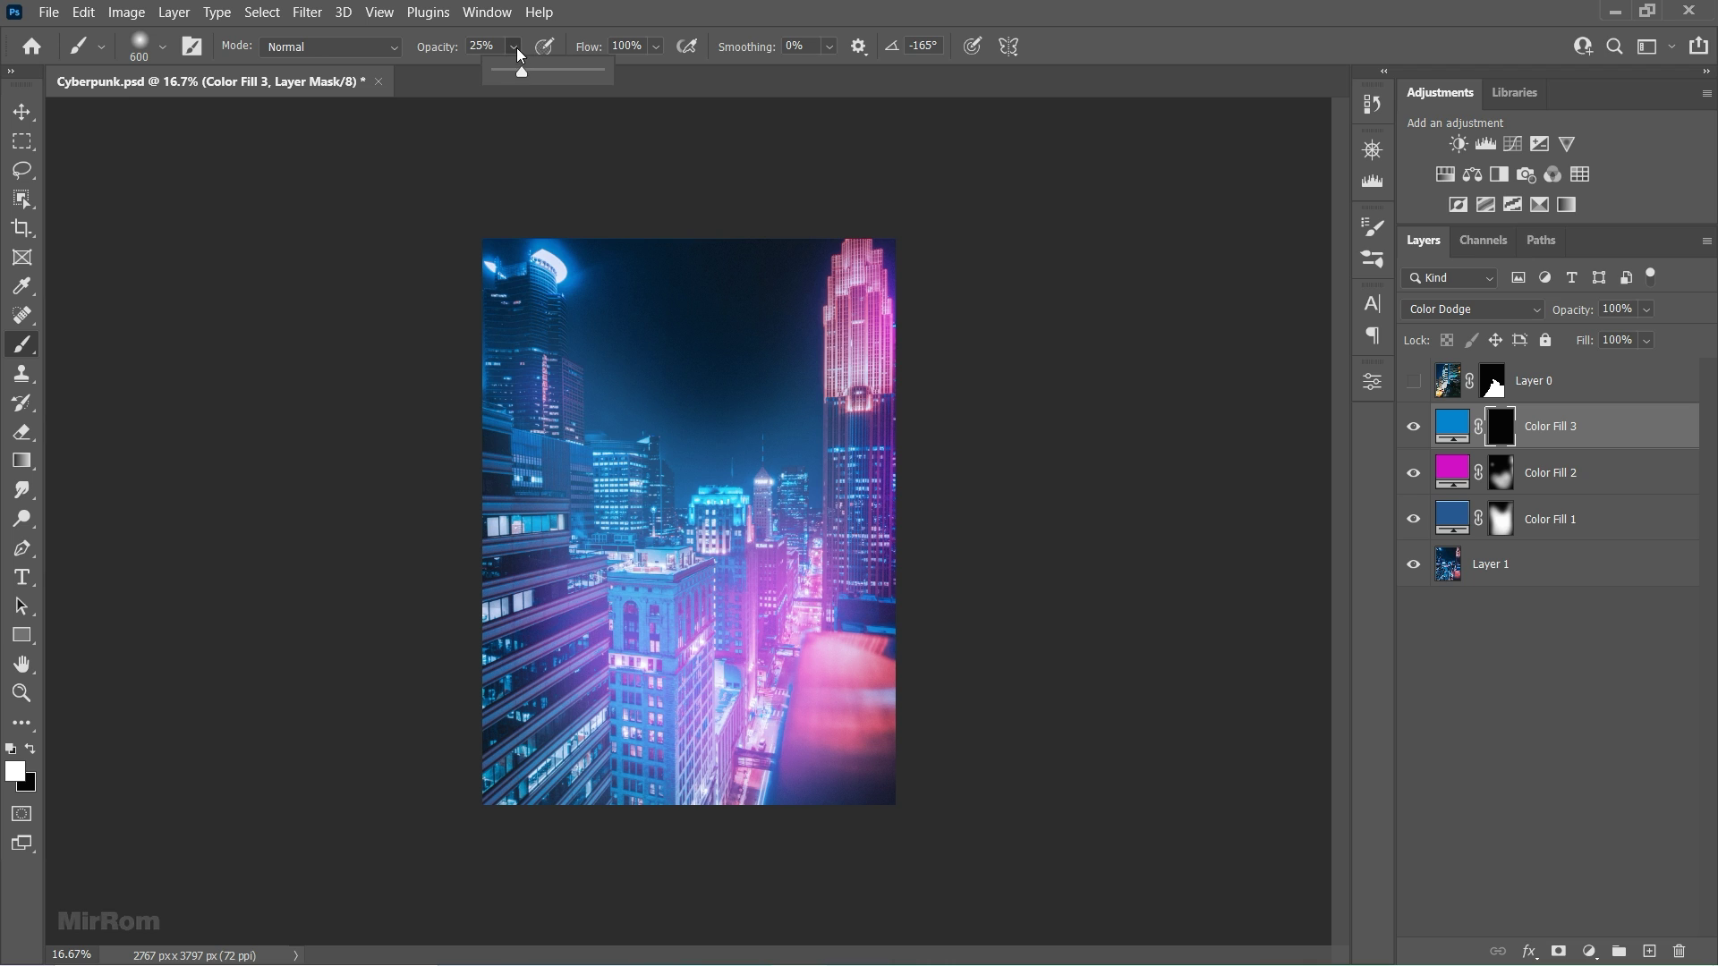
pyautogui.click(344, 170)
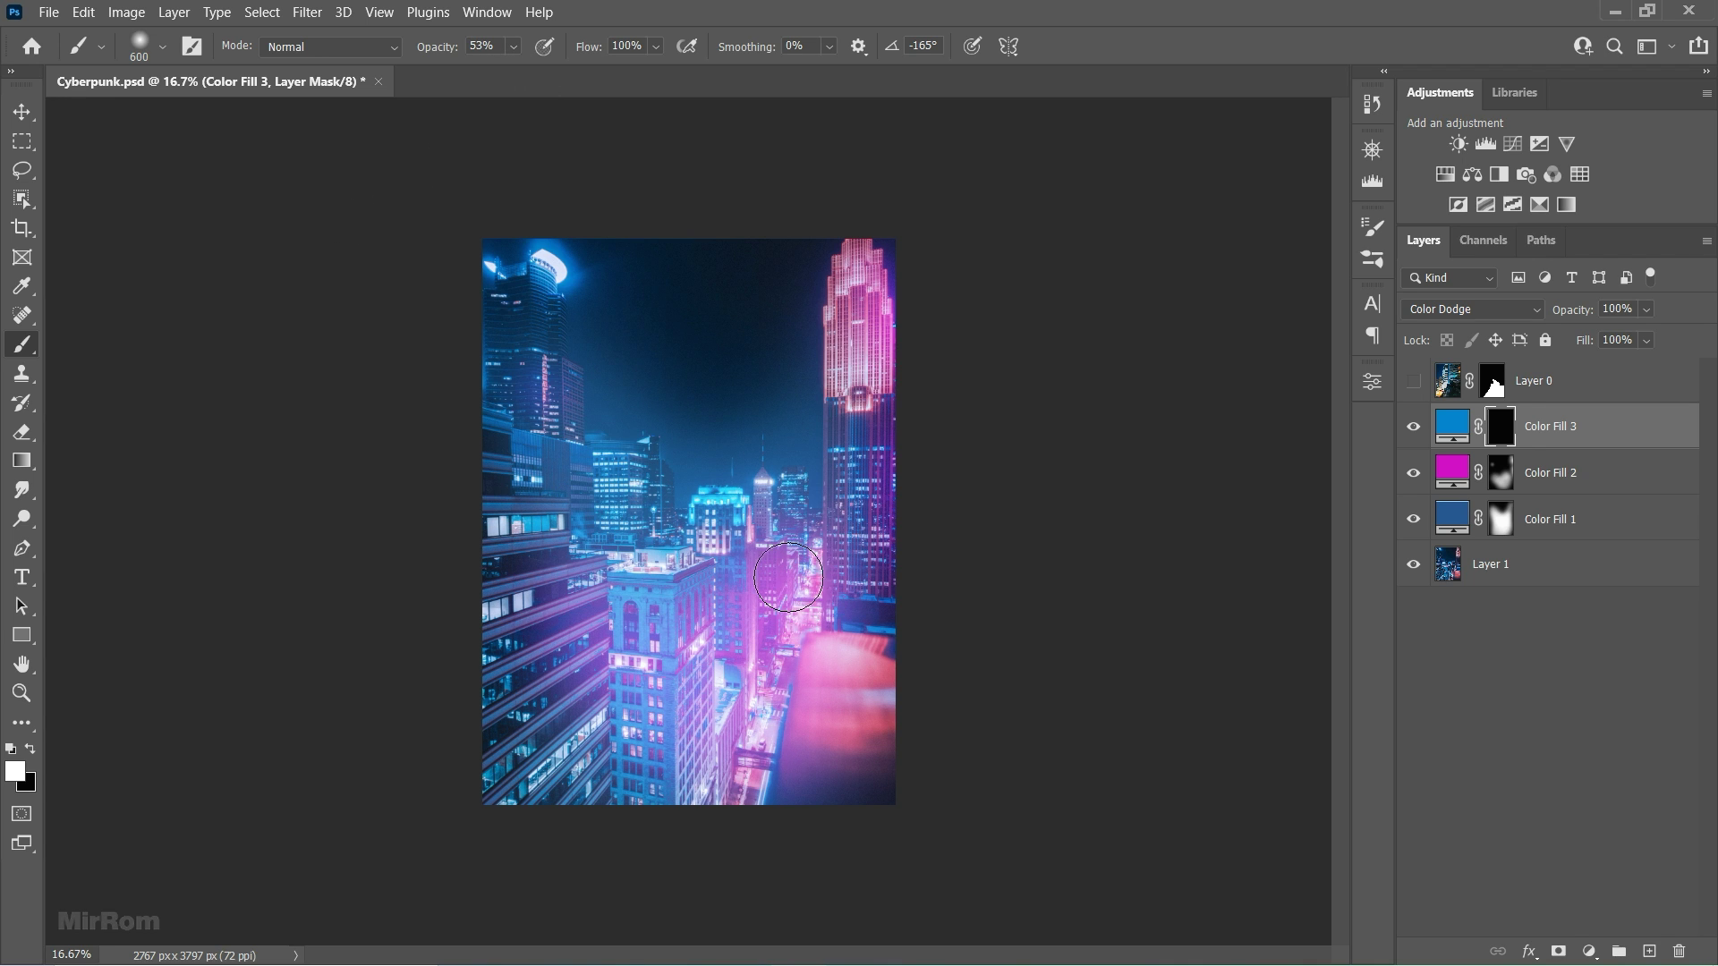
# Step: Paint blue glow over the central and lower-left buildings on the mask with a 1300 px brush
pyautogui.press(']')
pyautogui.press(']')
pyautogui.press(']')
pyautogui.click(626, 497)
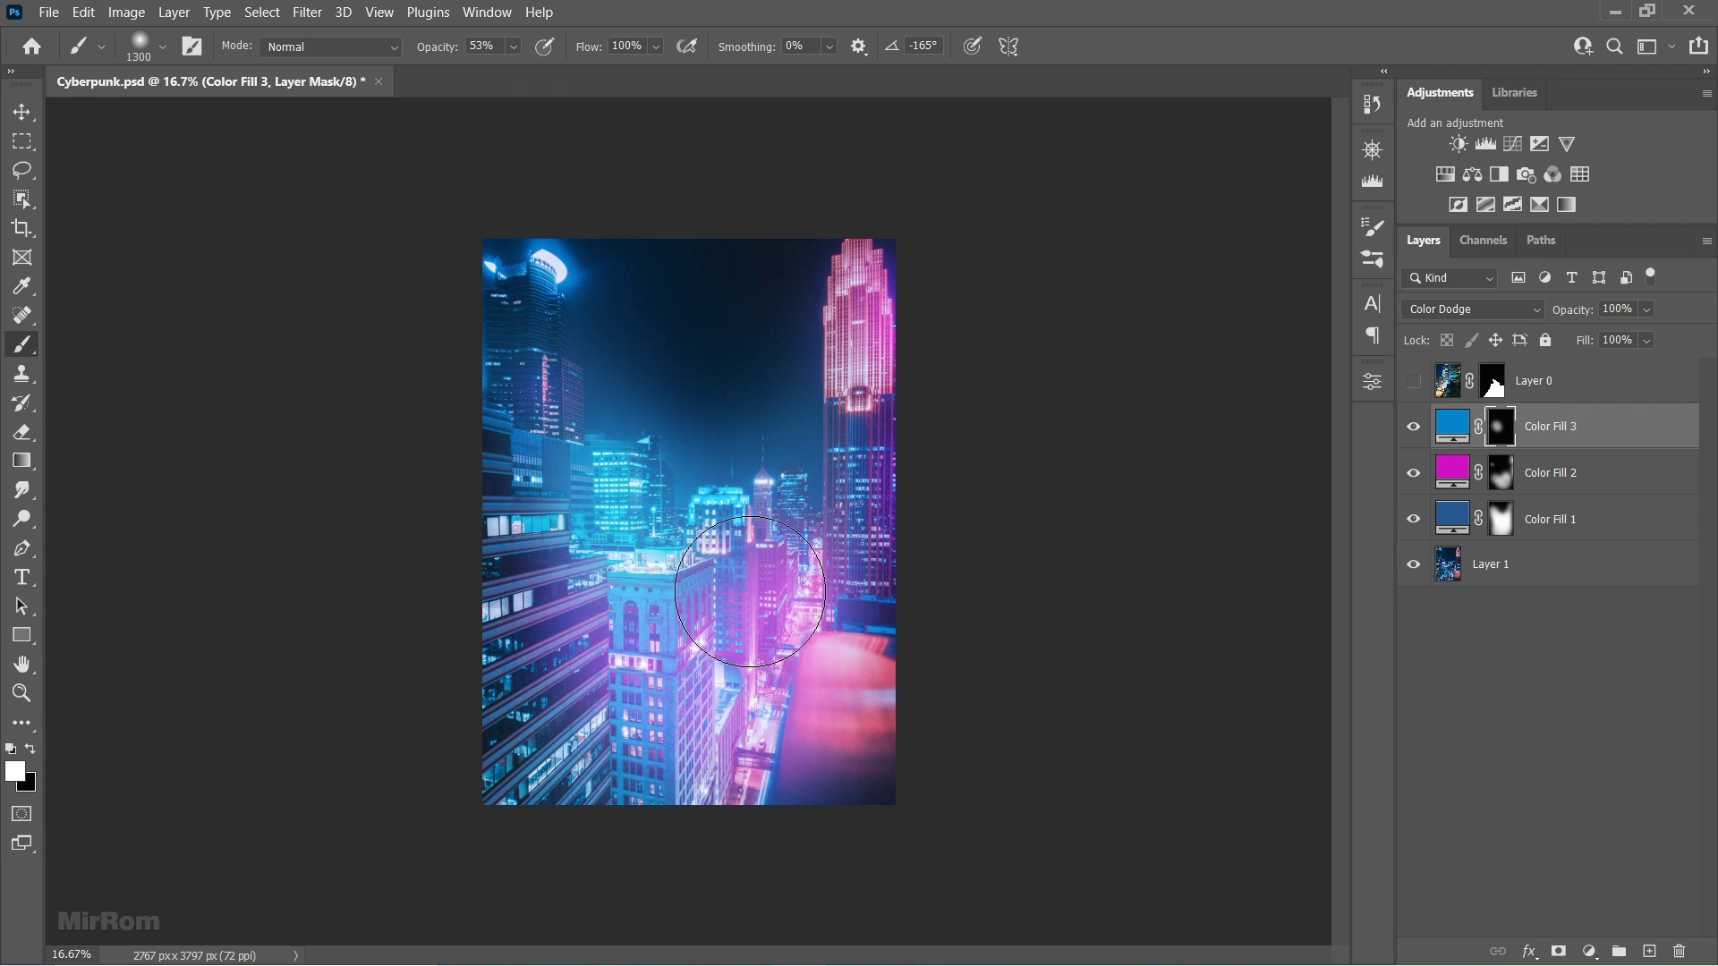
pyautogui.hotkey('ctrl', 'z')
pyautogui.click(713, 547)
pyautogui.hotkey('ctrl', 'z')
pyautogui.click(703, 546)
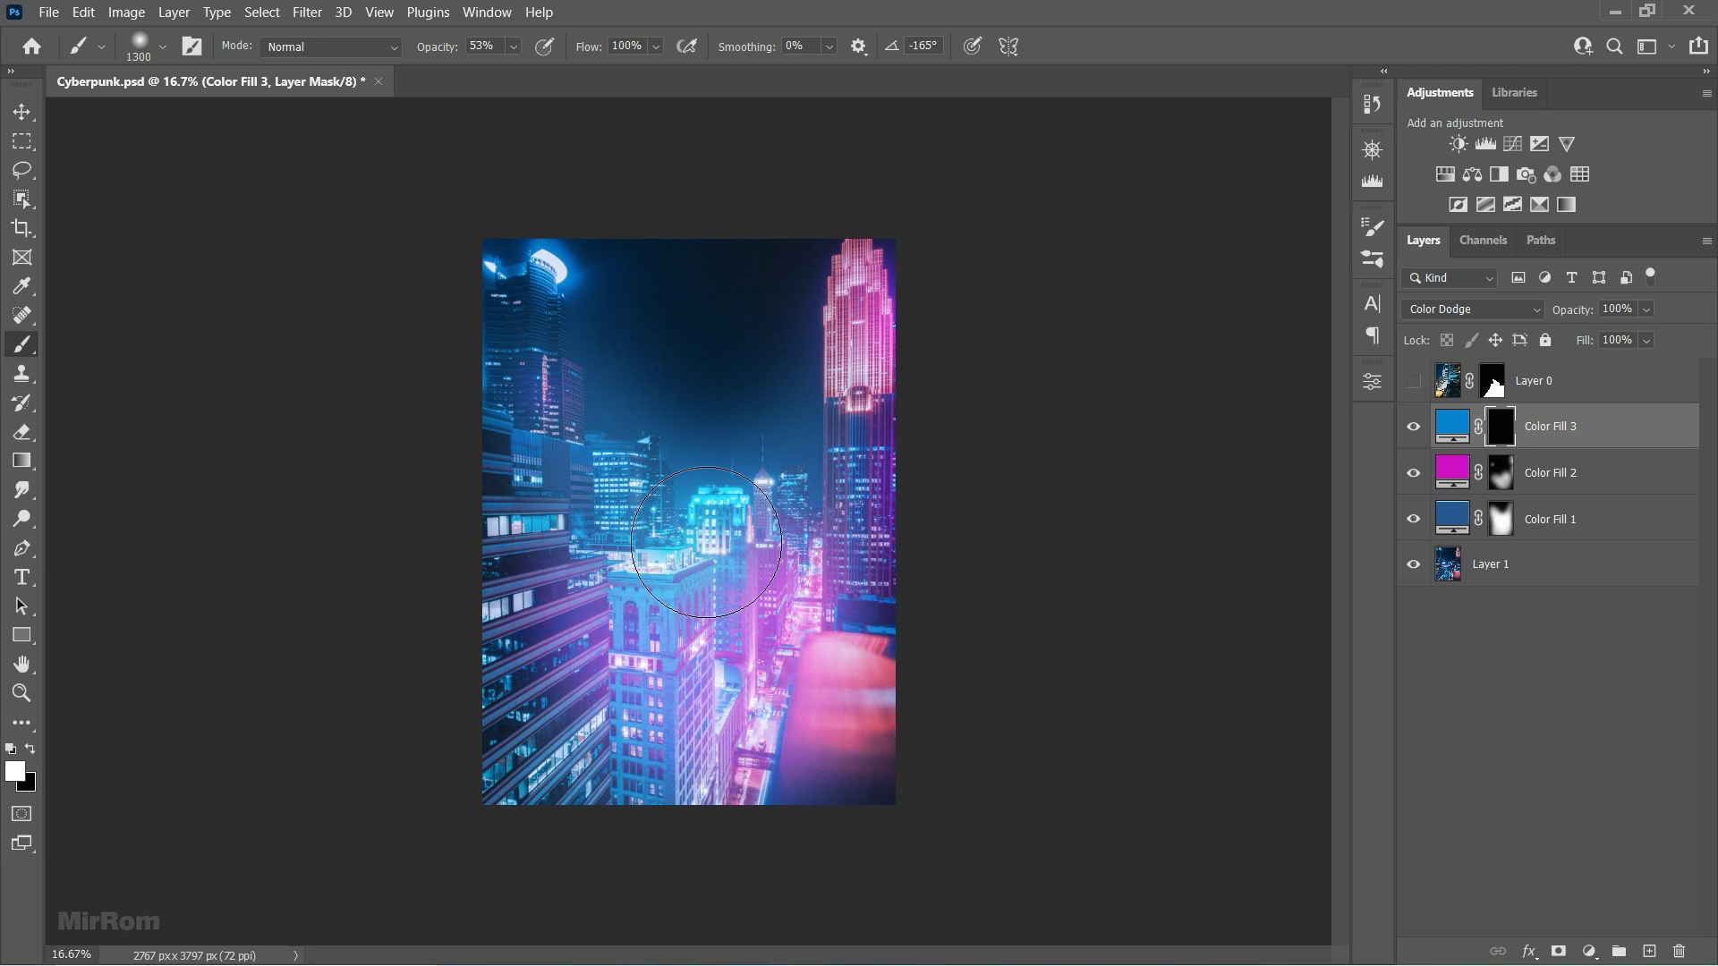
pyautogui.click(631, 752)
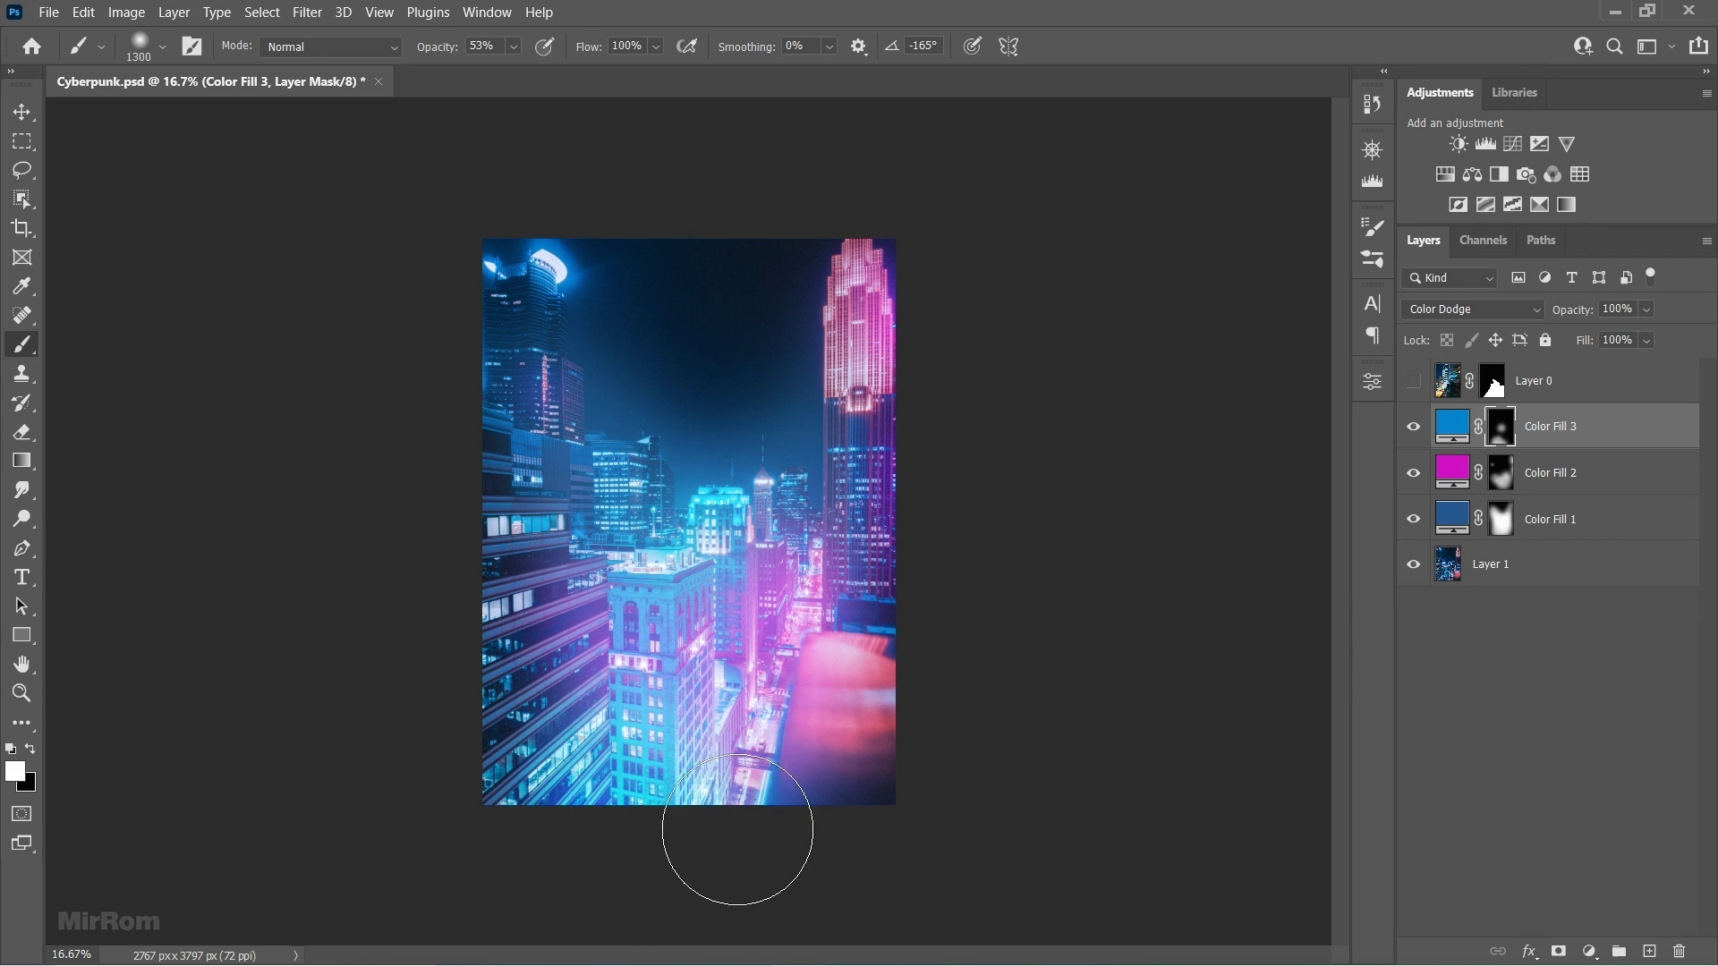
pyautogui.click(779, 743)
# Step: Flatten and rotate the brush tip, set its opacity to 35%, and paint blue glow across the lower part of the right skyscraper
pyautogui.moveTo(506, 71); pyautogui.dragTo(508, 72)
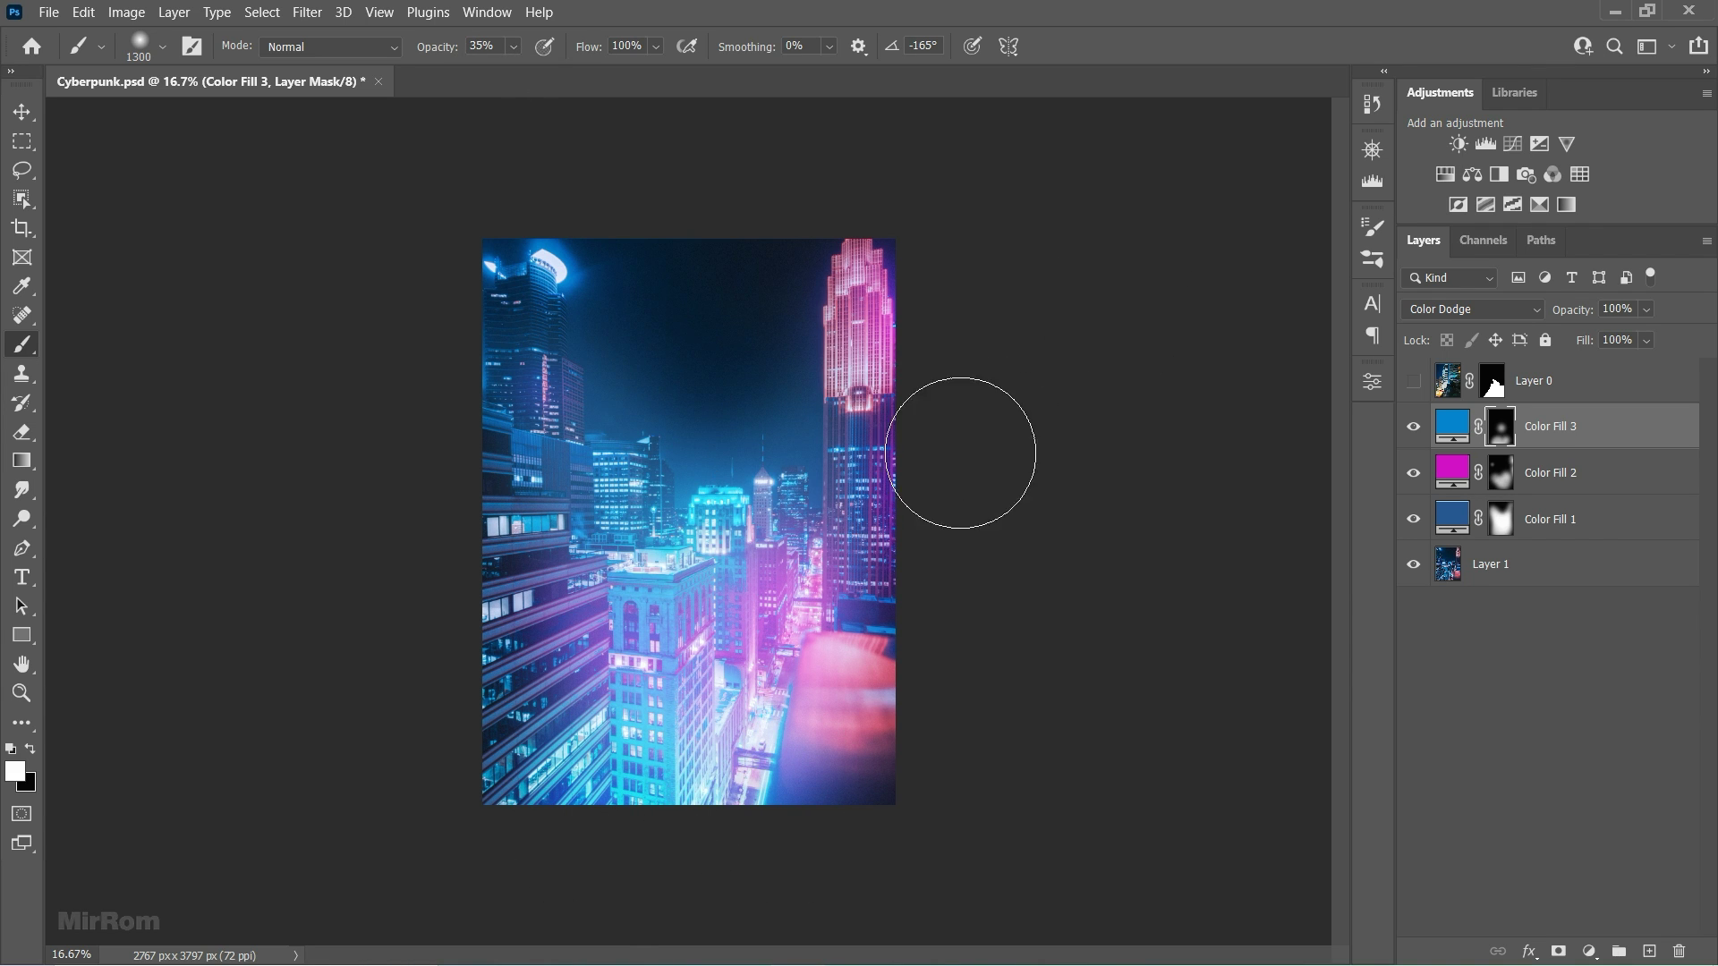
pyautogui.rightClick(870, 503)
pyautogui.moveTo(917, 547); pyautogui.dragTo(918, 549)
pyautogui.click(975, 415)
pyautogui.hotkey('shift', 'Left')
pyautogui.hotkey('shift', 'Left')
pyautogui.hotkey('shift', 'Left')
pyautogui.hotkey('shift', 'Left')
pyautogui.hotkey('shift', 'Left')
pyautogui.moveTo(837, 492); pyautogui.dragTo(843, 476)
# Step: Add smaller blue accents among the mid-distance buildings with the flattened brush reduced to 600 px and rotated to -180°
pyautogui.press('[')
pyautogui.press('[')
pyautogui.press('[')
pyautogui.press('[')
pyautogui.press('[')
pyautogui.press('[')
pyautogui.hotkey('shift', 'Left')
pyautogui.hotkey('shift', 'Left')
pyautogui.hotkey('shift', 'Left')
pyautogui.hotkey('shift', 'Left')
pyautogui.hotkey('shift', 'Left')
pyautogui.hotkey('shift', 'Left')
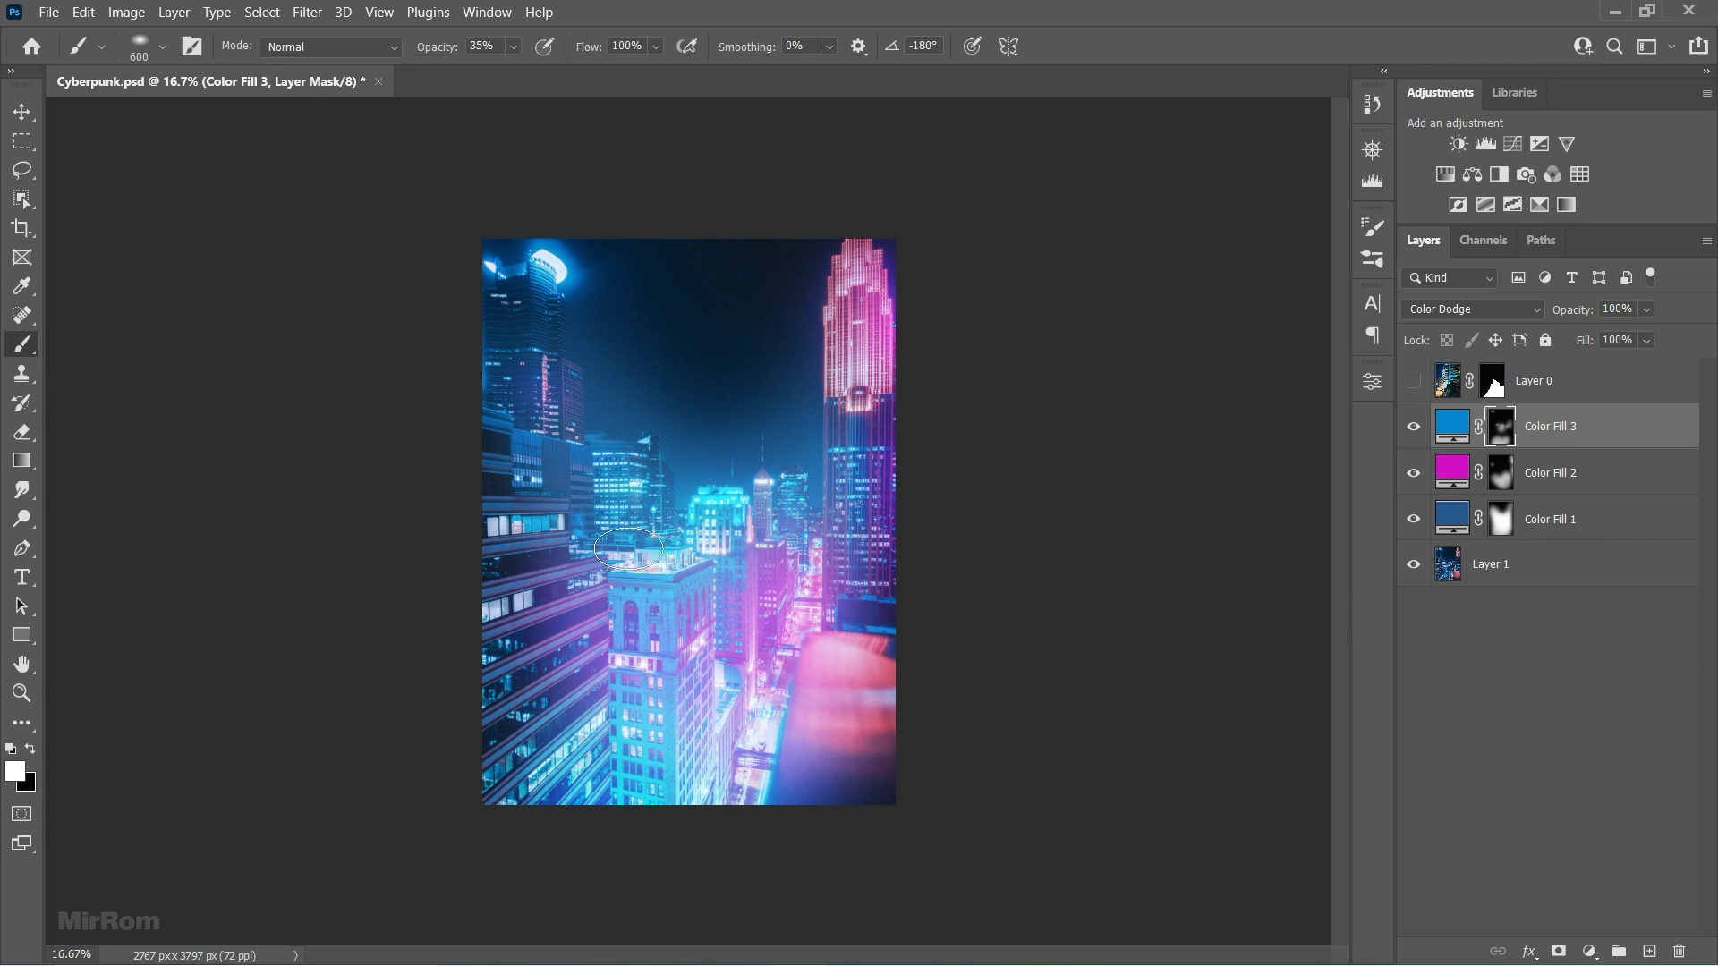
# Step: Show the seated figure's layer and rotate the flattened brush to -90° to touch up the glow at the right skyscraper's base
pyautogui.click(1414, 382)
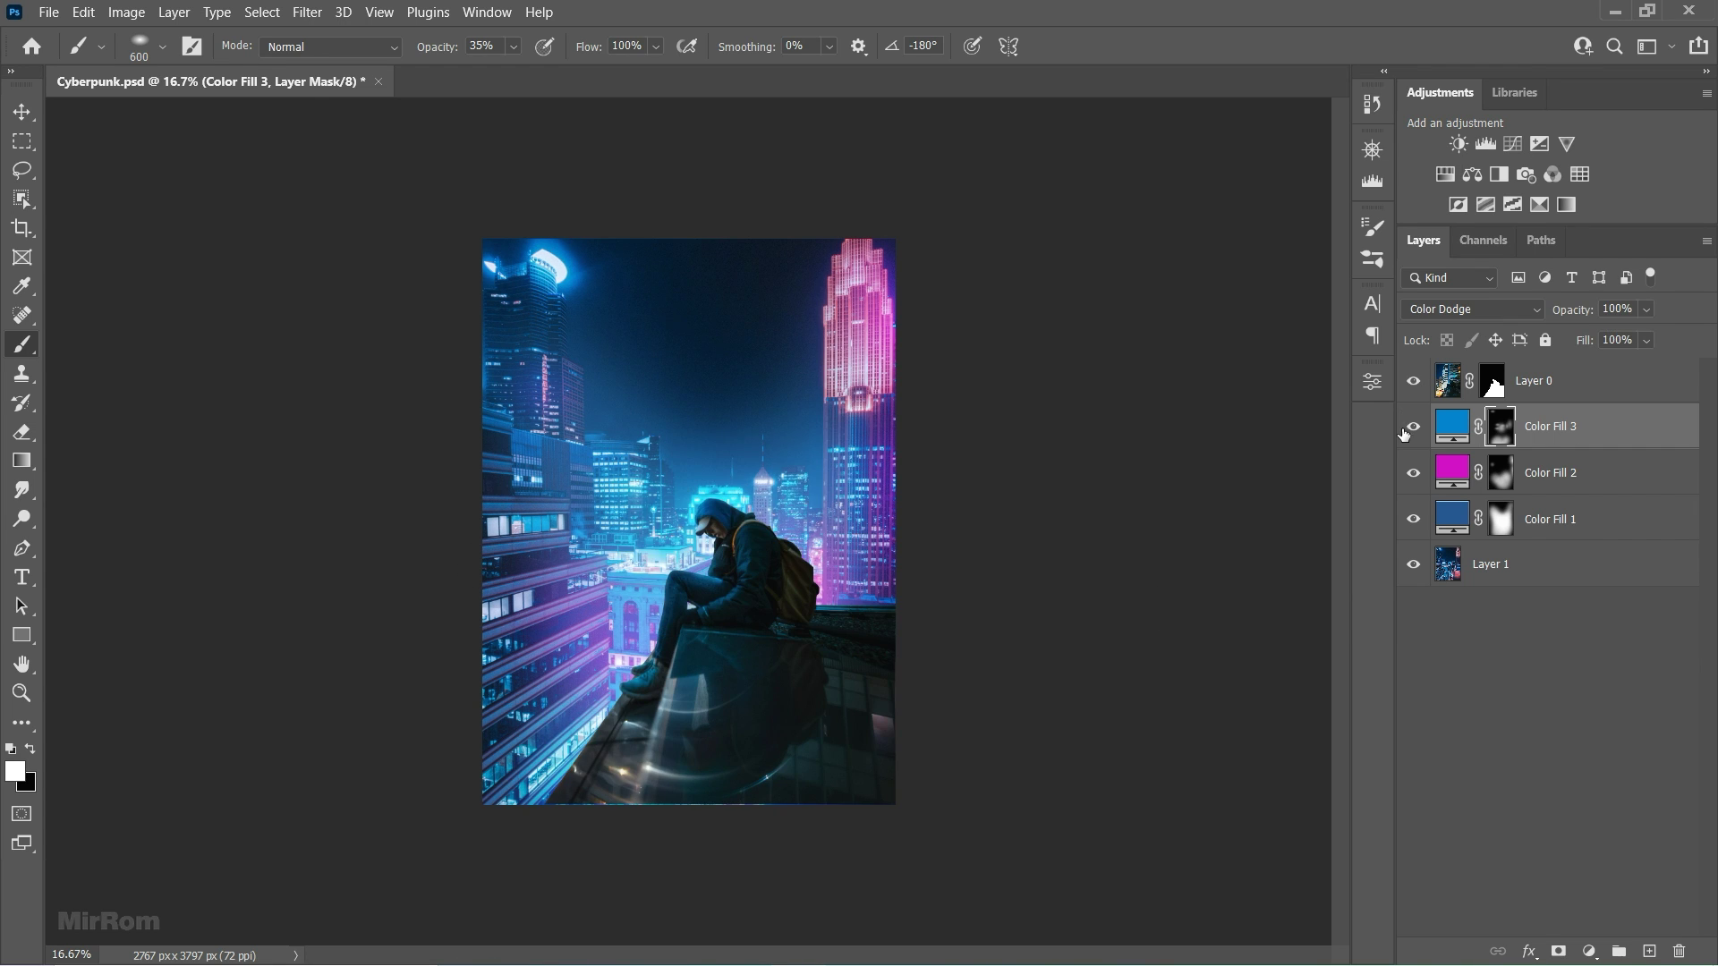
pyautogui.hotkey('shift', 'Right')
pyautogui.hotkey('shift', 'Right')
pyautogui.hotkey('shift', 'Right')
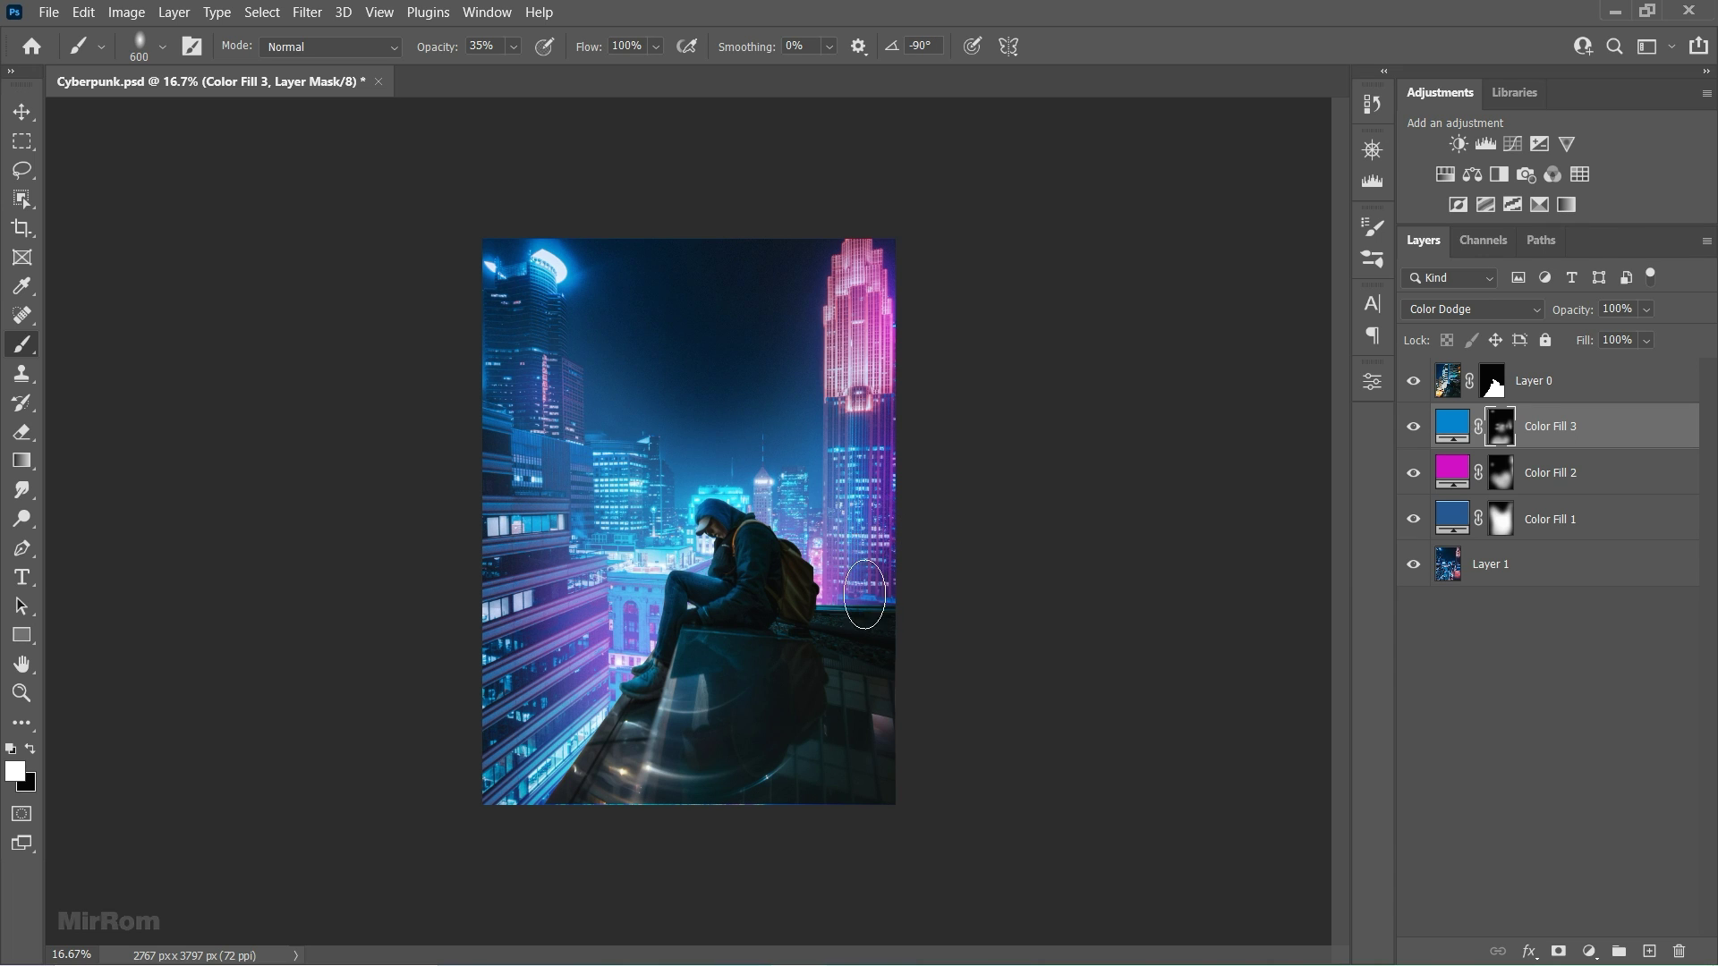
pyautogui.press('v')
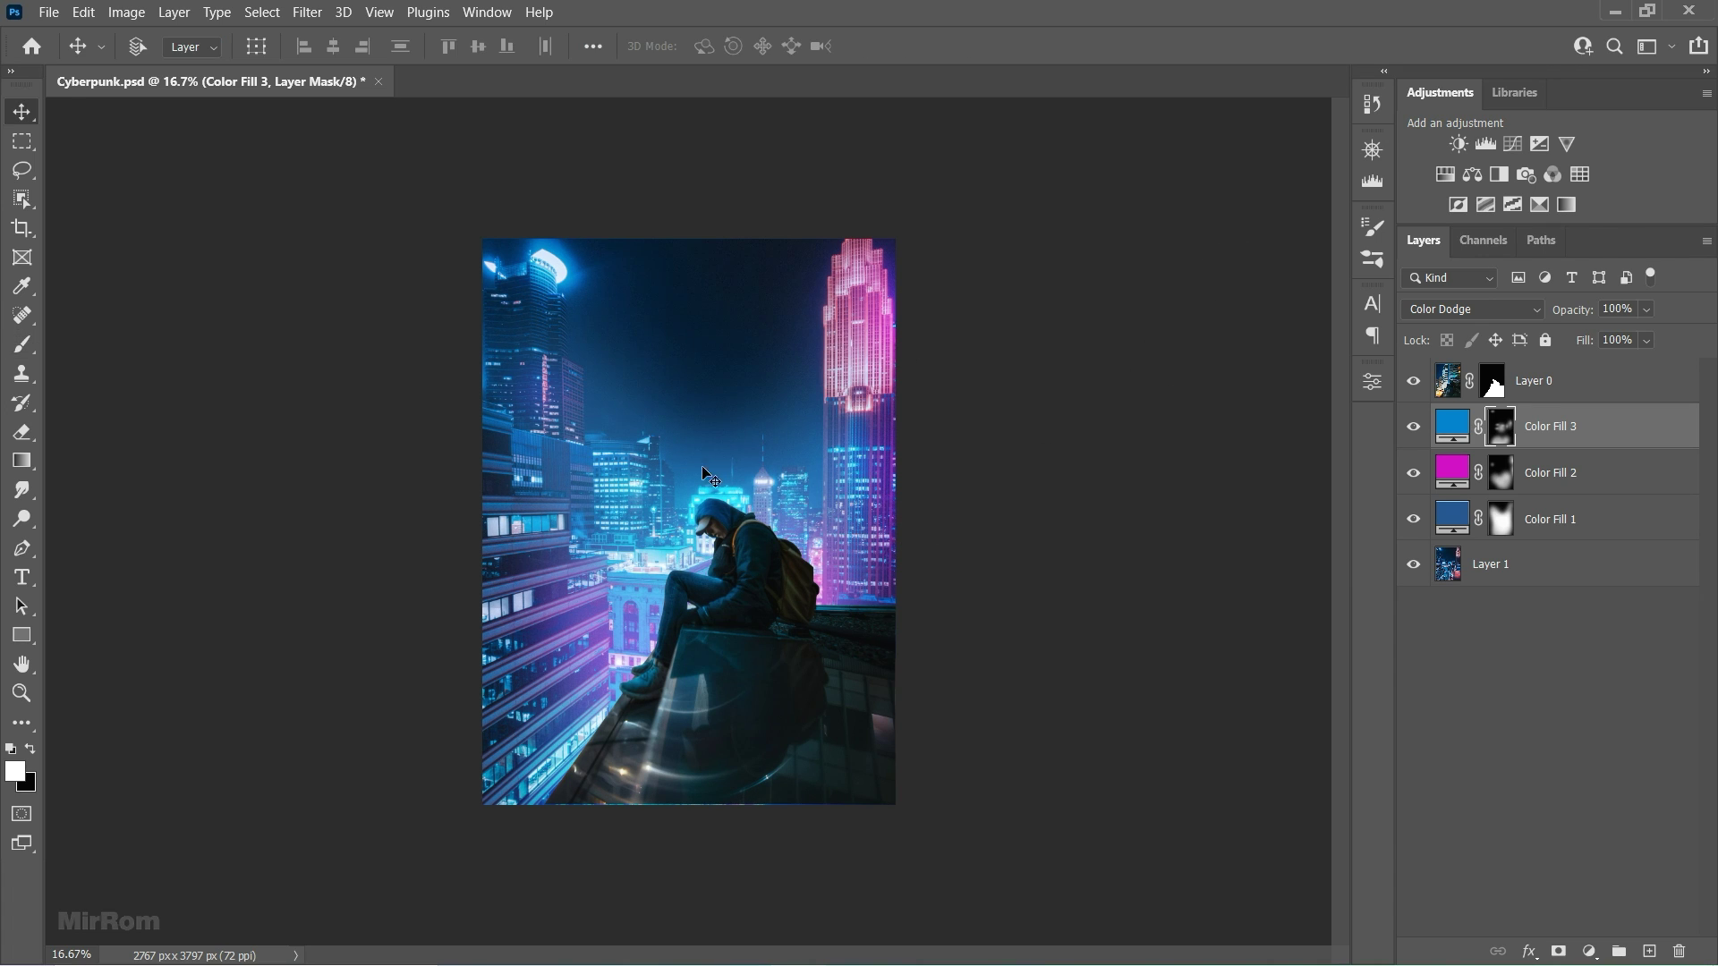
# Step: Restore the round brush tip and softly build up blue glow over the lower-left building at 15% opacity and 1300 px
pyautogui.press('b')
pyautogui.rightClick(678, 488)
pyautogui.click(931, 674)
pyautogui.click(513, 46)
pyautogui.click(503, 72)
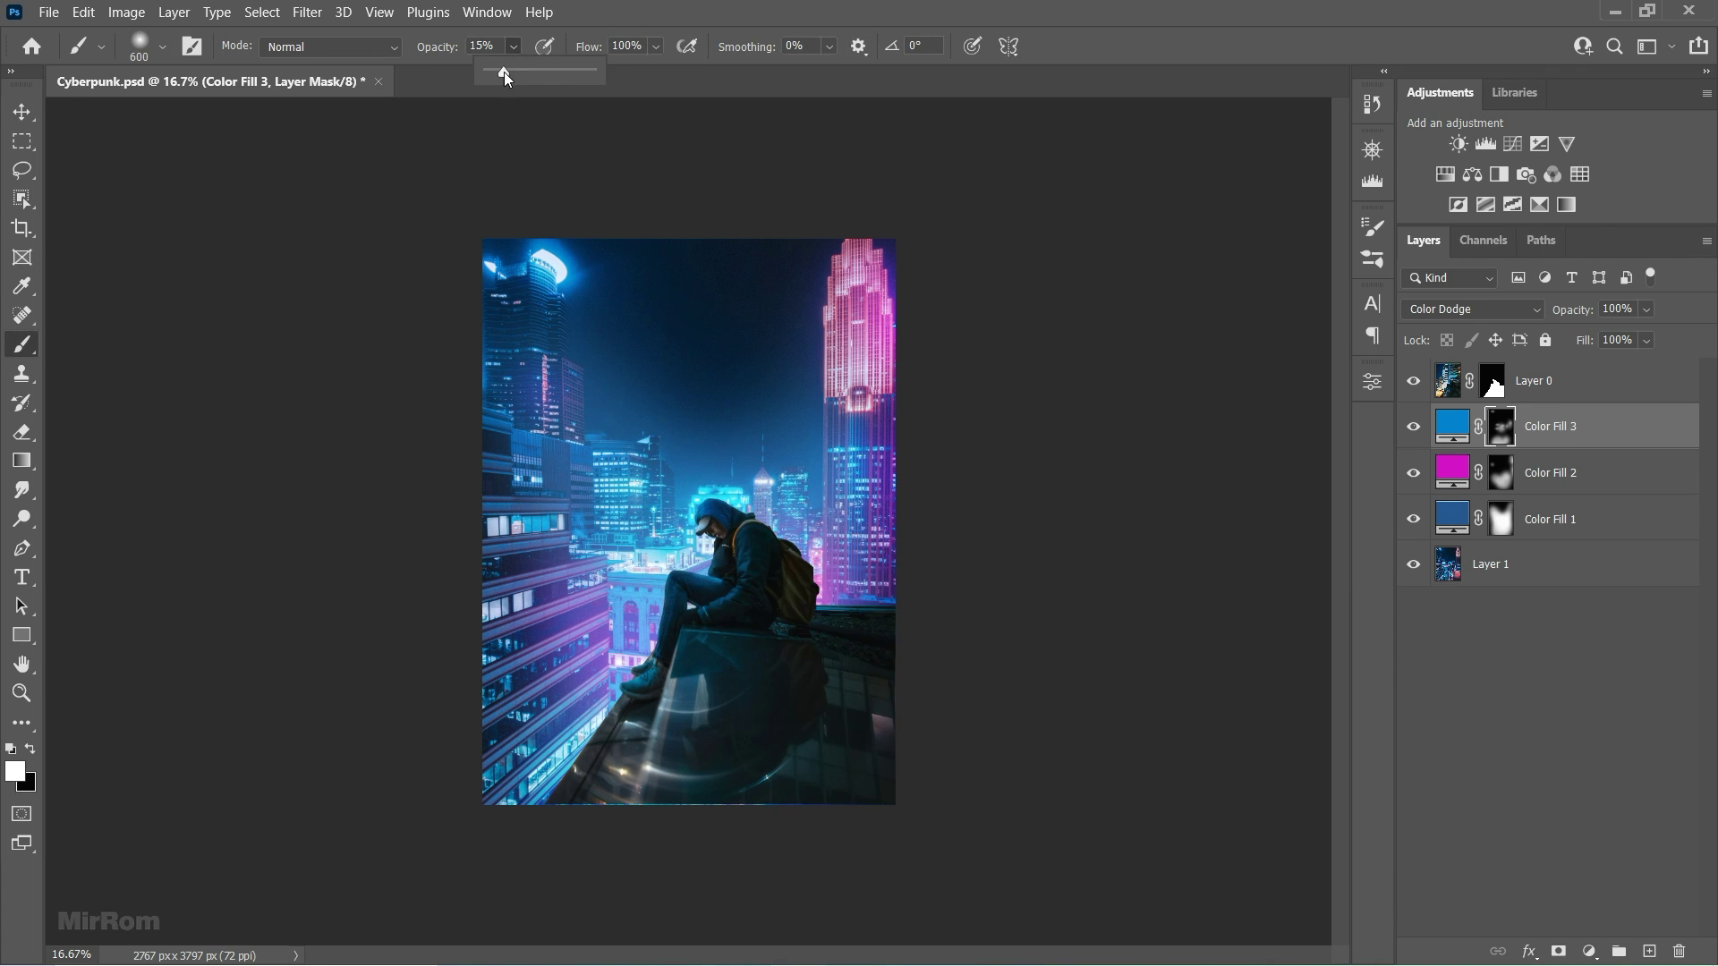
pyautogui.press('Return')
pyautogui.press(']')
pyautogui.press(']')
pyautogui.press(']')
pyautogui.press(']')
pyautogui.press(']')
pyautogui.press(']')
pyautogui.press(']')
pyautogui.press(']')
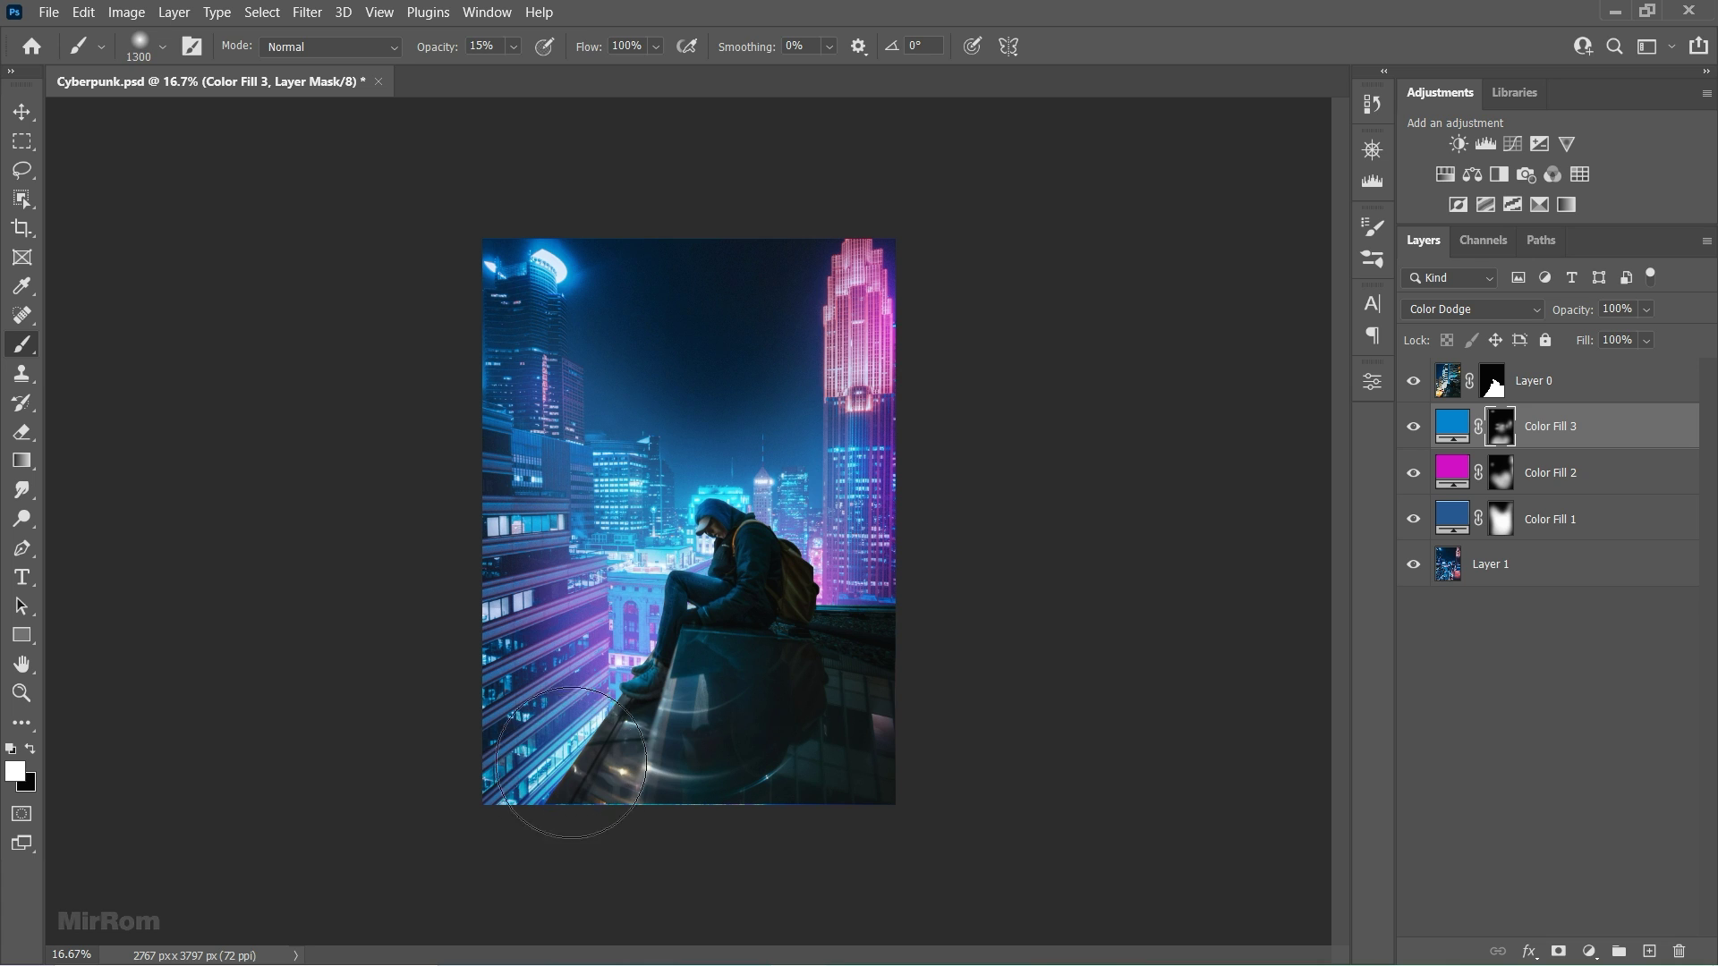
pyautogui.press('v')
# Step: Compare the composite with and without the seated figure's layer, leaving that layer hidden
pyautogui.click(1414, 381)
pyautogui.click(1414, 380)
pyautogui.click(1414, 381)
pyautogui.click(1414, 380)
pyautogui.click(1414, 380)
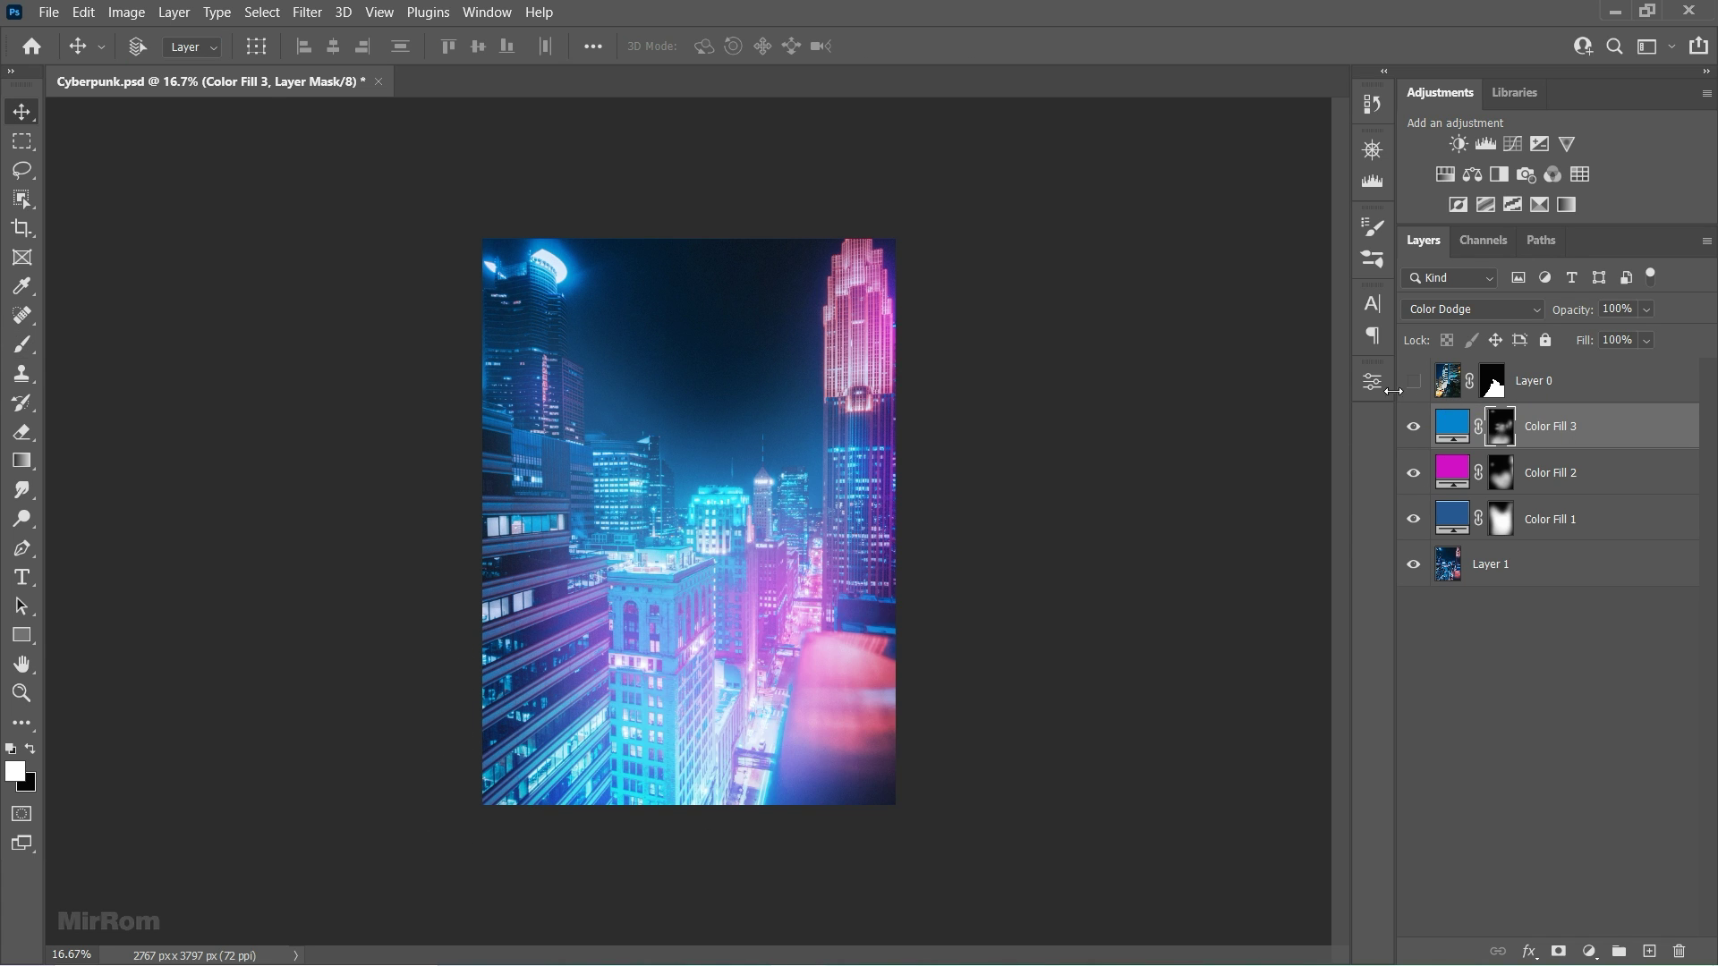
# Step: Add a Solid Color fill layer in ed377b above the 0082cd fill and set its blend mode to Lighter Color
pyautogui.click(1446, 433)
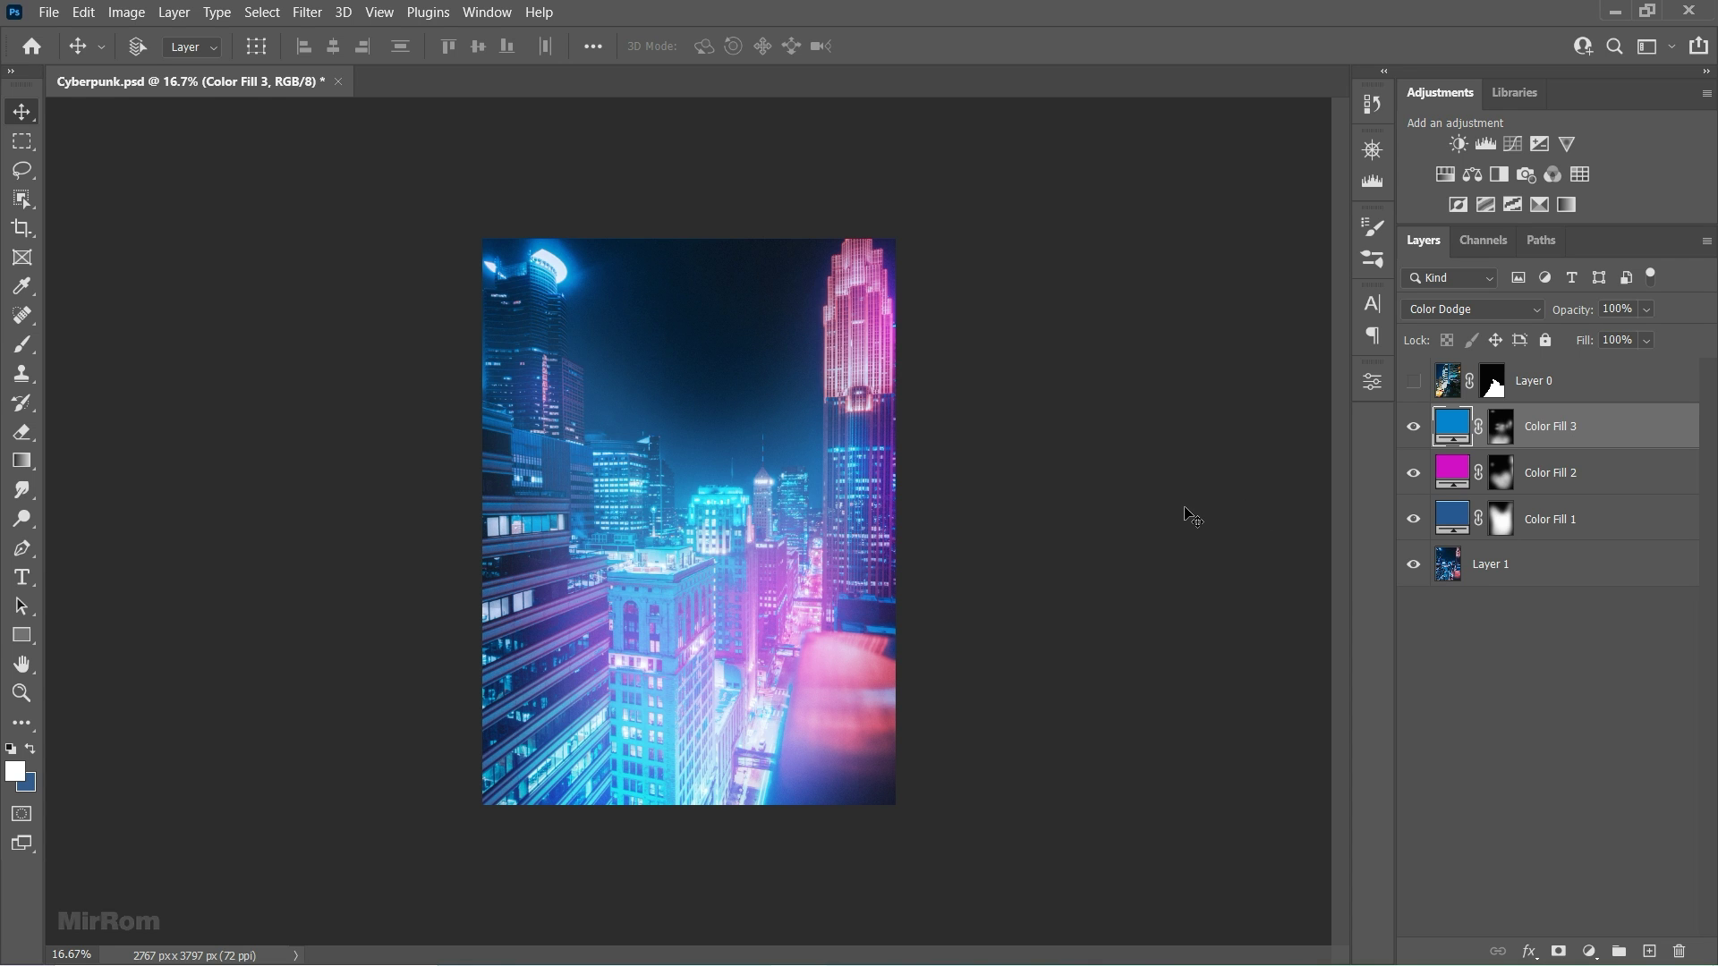
pyautogui.click(1586, 949)
pyautogui.click(1575, 552)
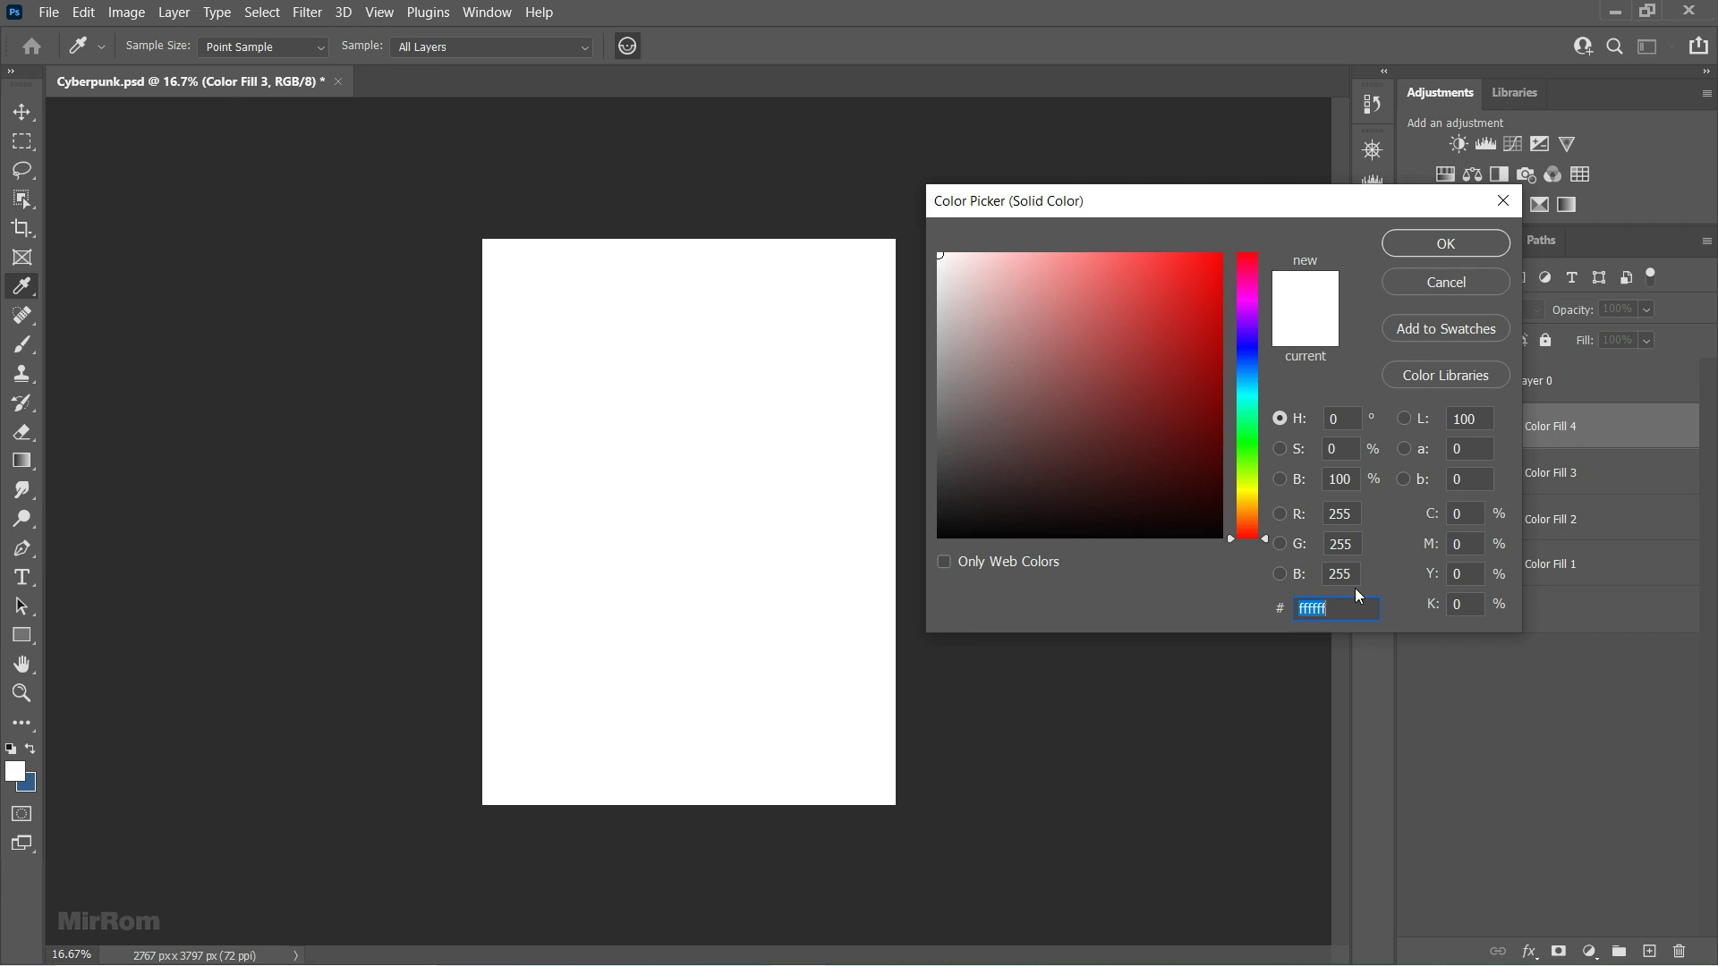
pyautogui.write('ed377b')
pyautogui.click(1445, 243)
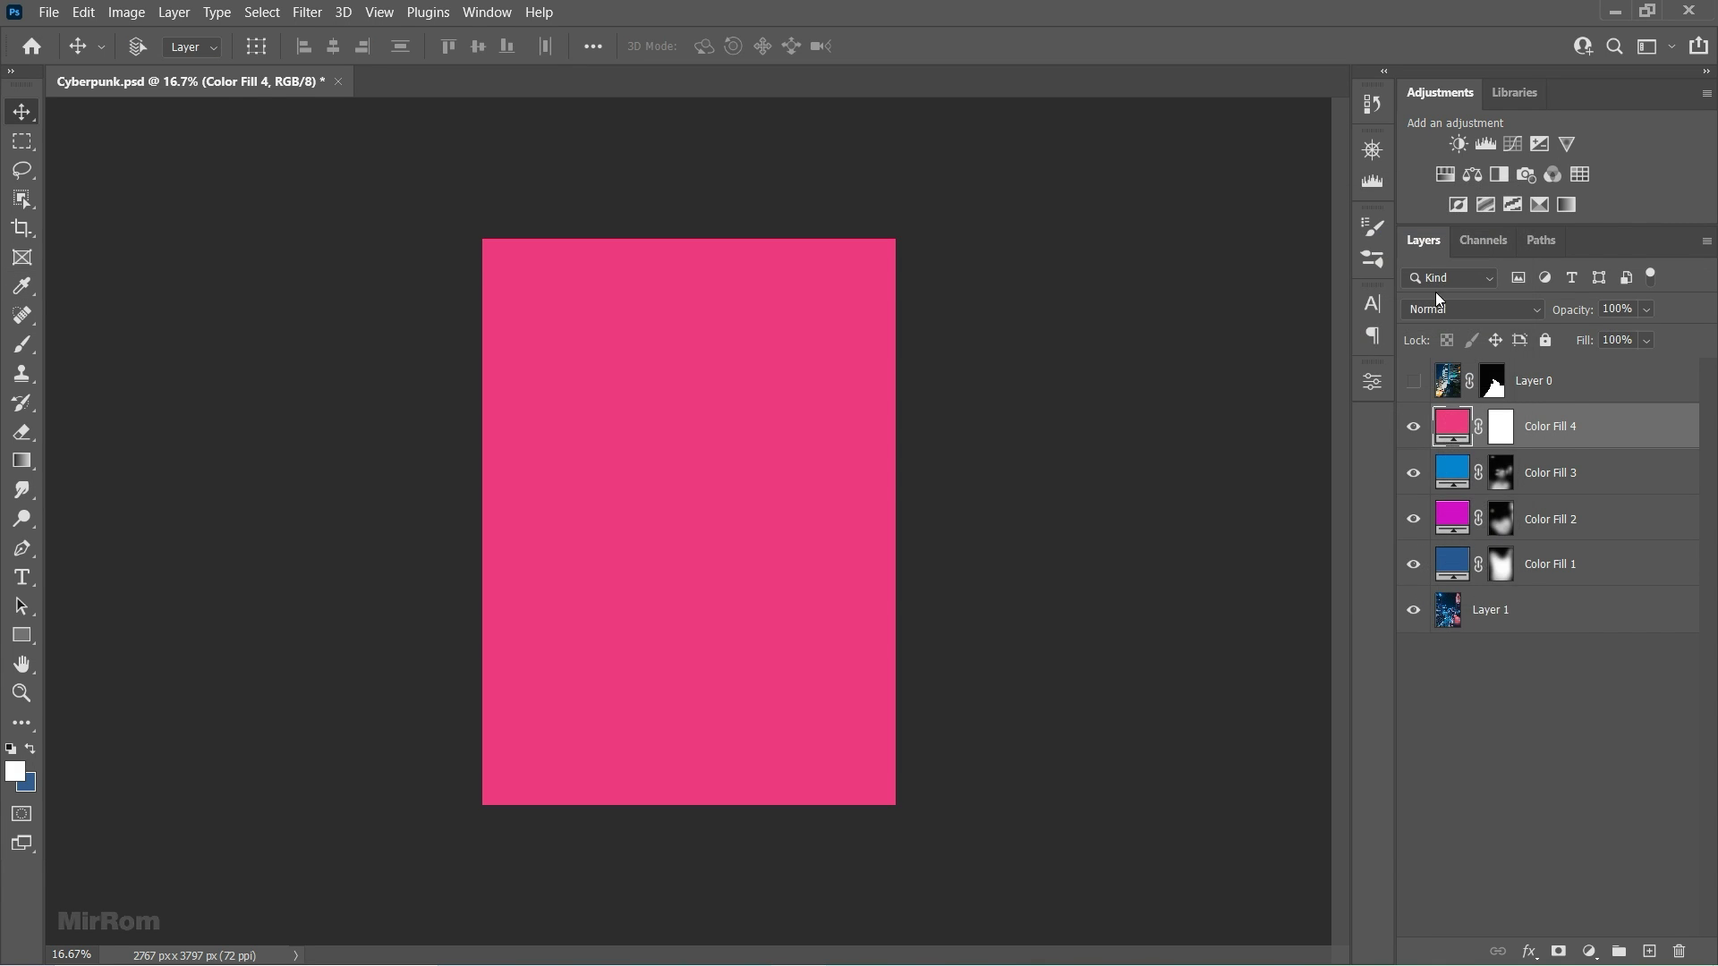
pyautogui.click(1450, 309)
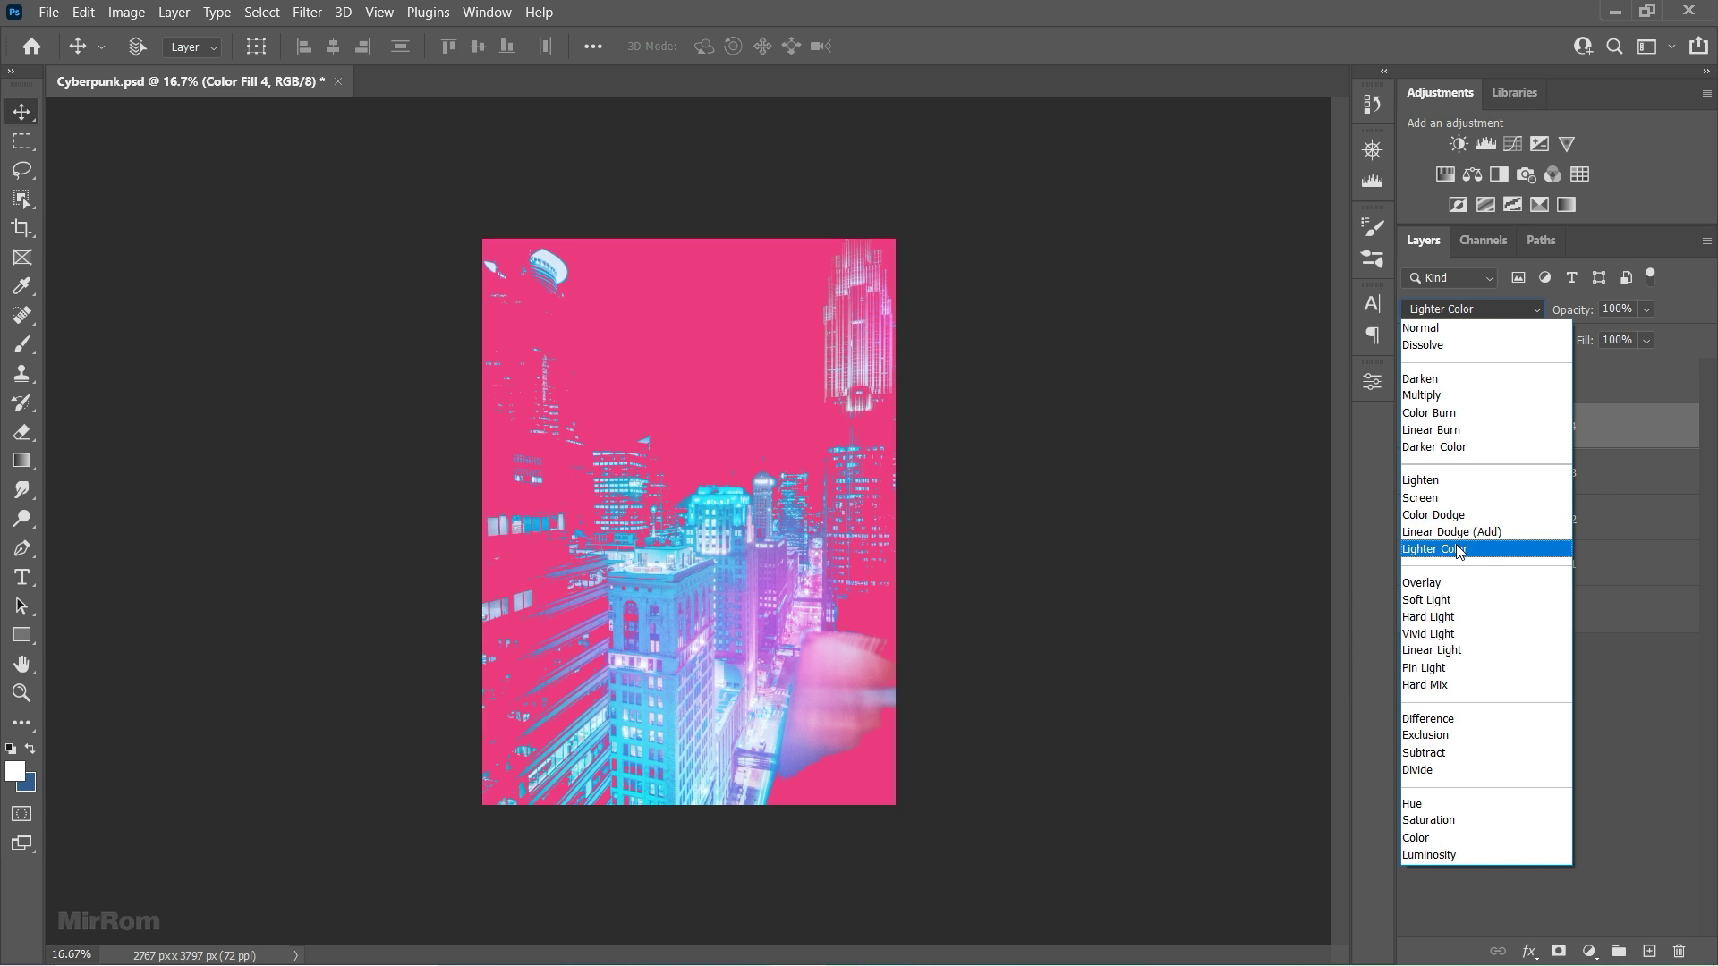
pyautogui.click(1459, 551)
# Step: Invert the pink fill layer's mask to black and set the brush opacity to 53%
pyautogui.click(1503, 438)
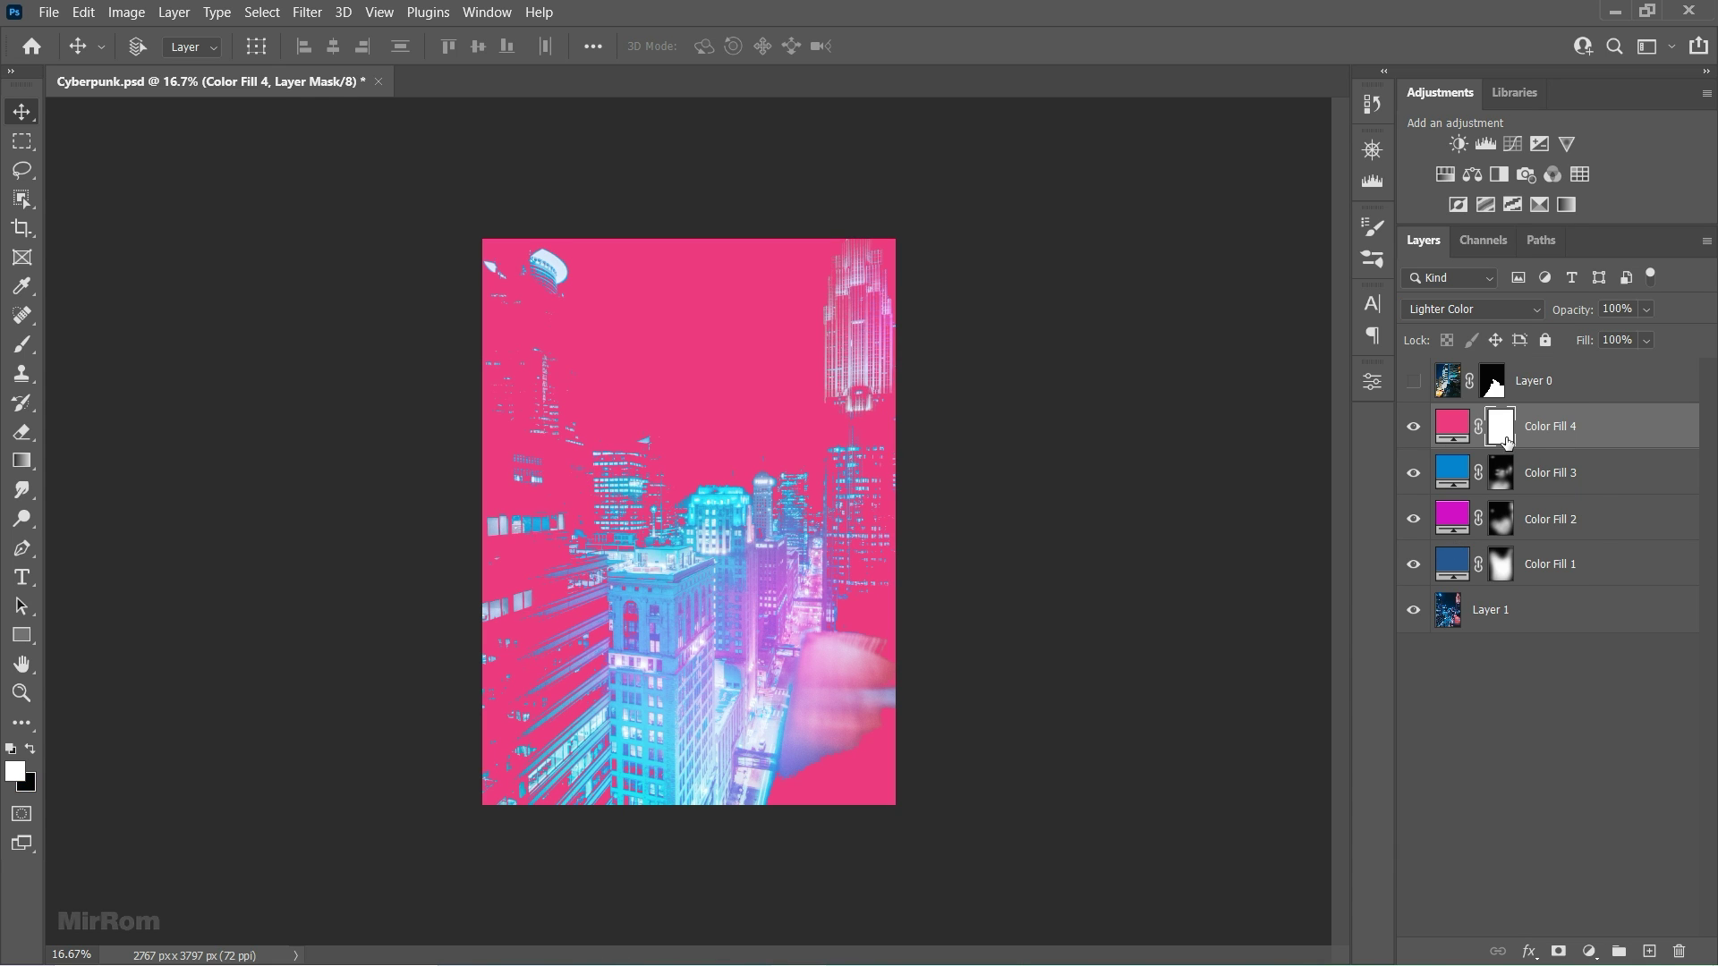
pyautogui.press('b')
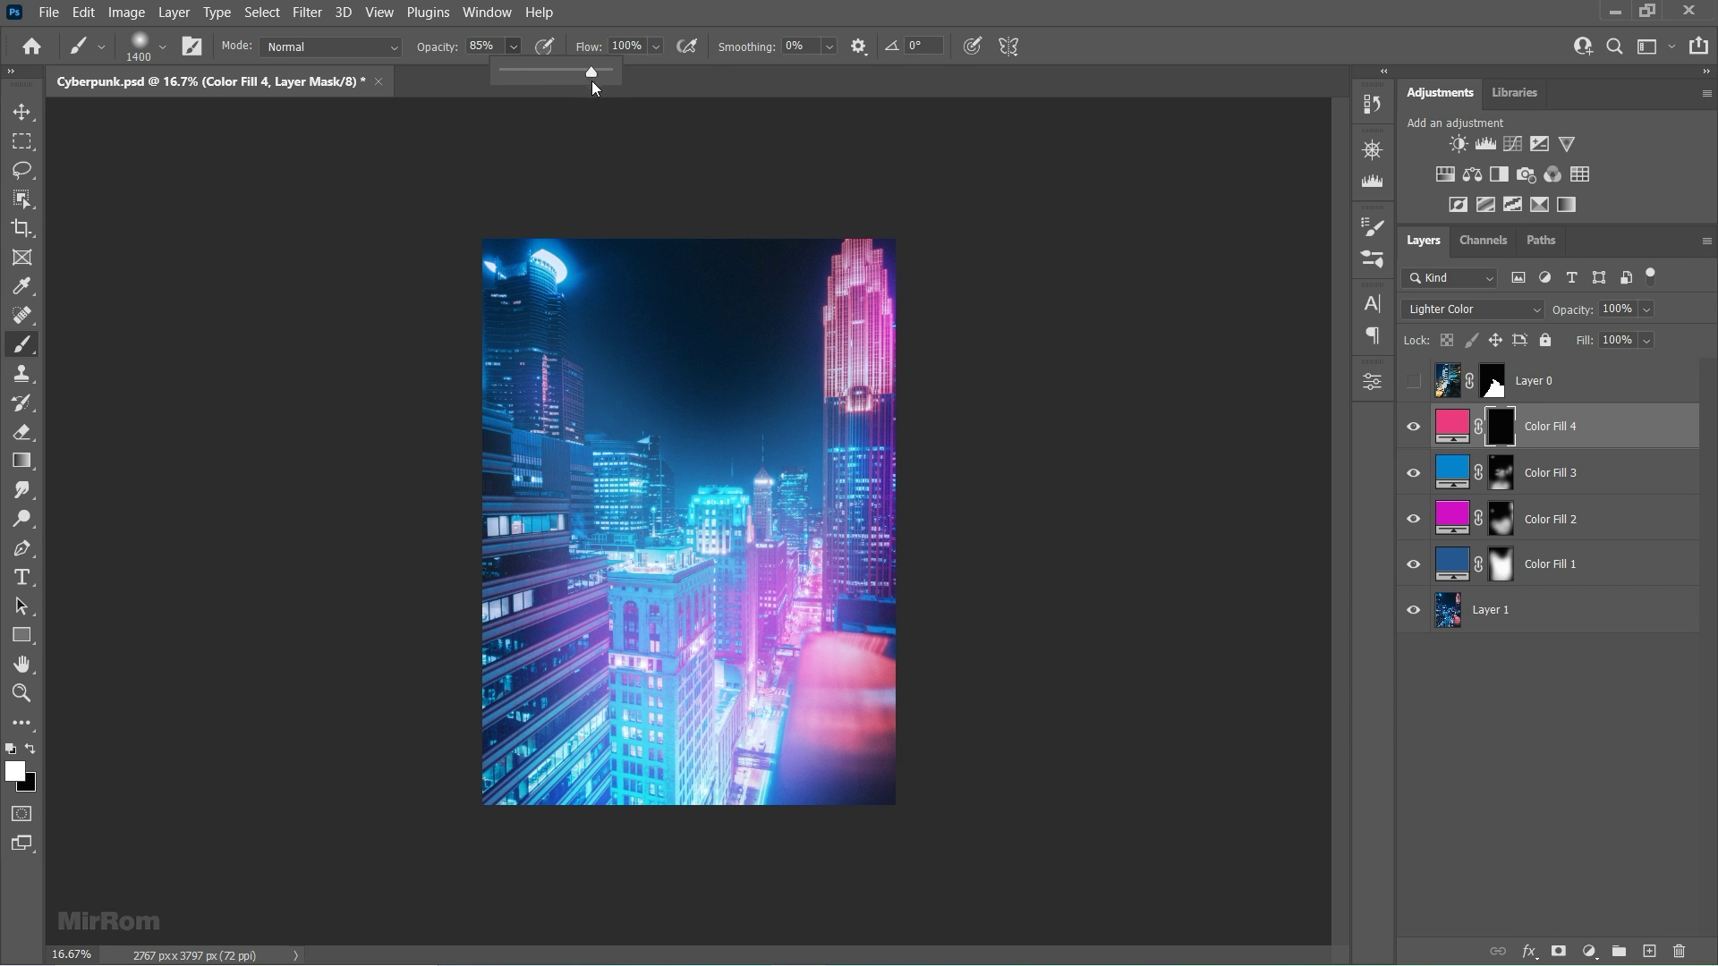
pyautogui.click(513, 46)
pyautogui.moveTo(503, 74); pyautogui.dragTo(502, 73)
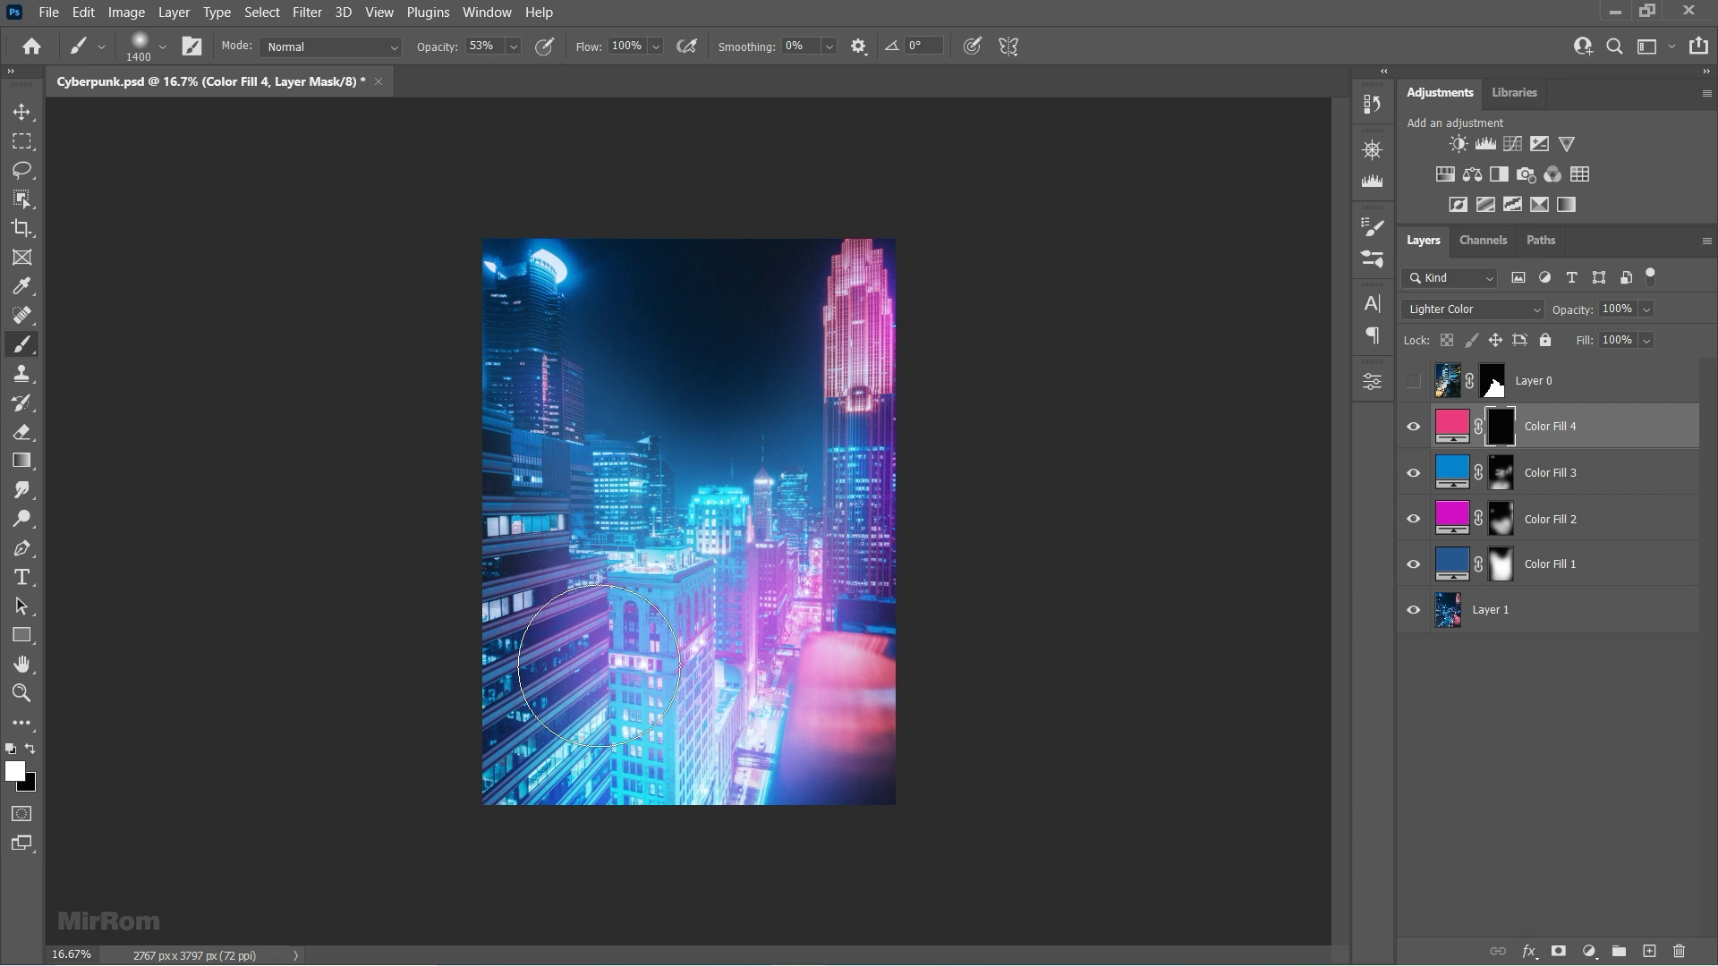
# Step: Flatten the brush tip, tilt it to 15° at 1100 px, and paint pink across the middle floors of the left foreground building
pyautogui.rightClick(621, 617)
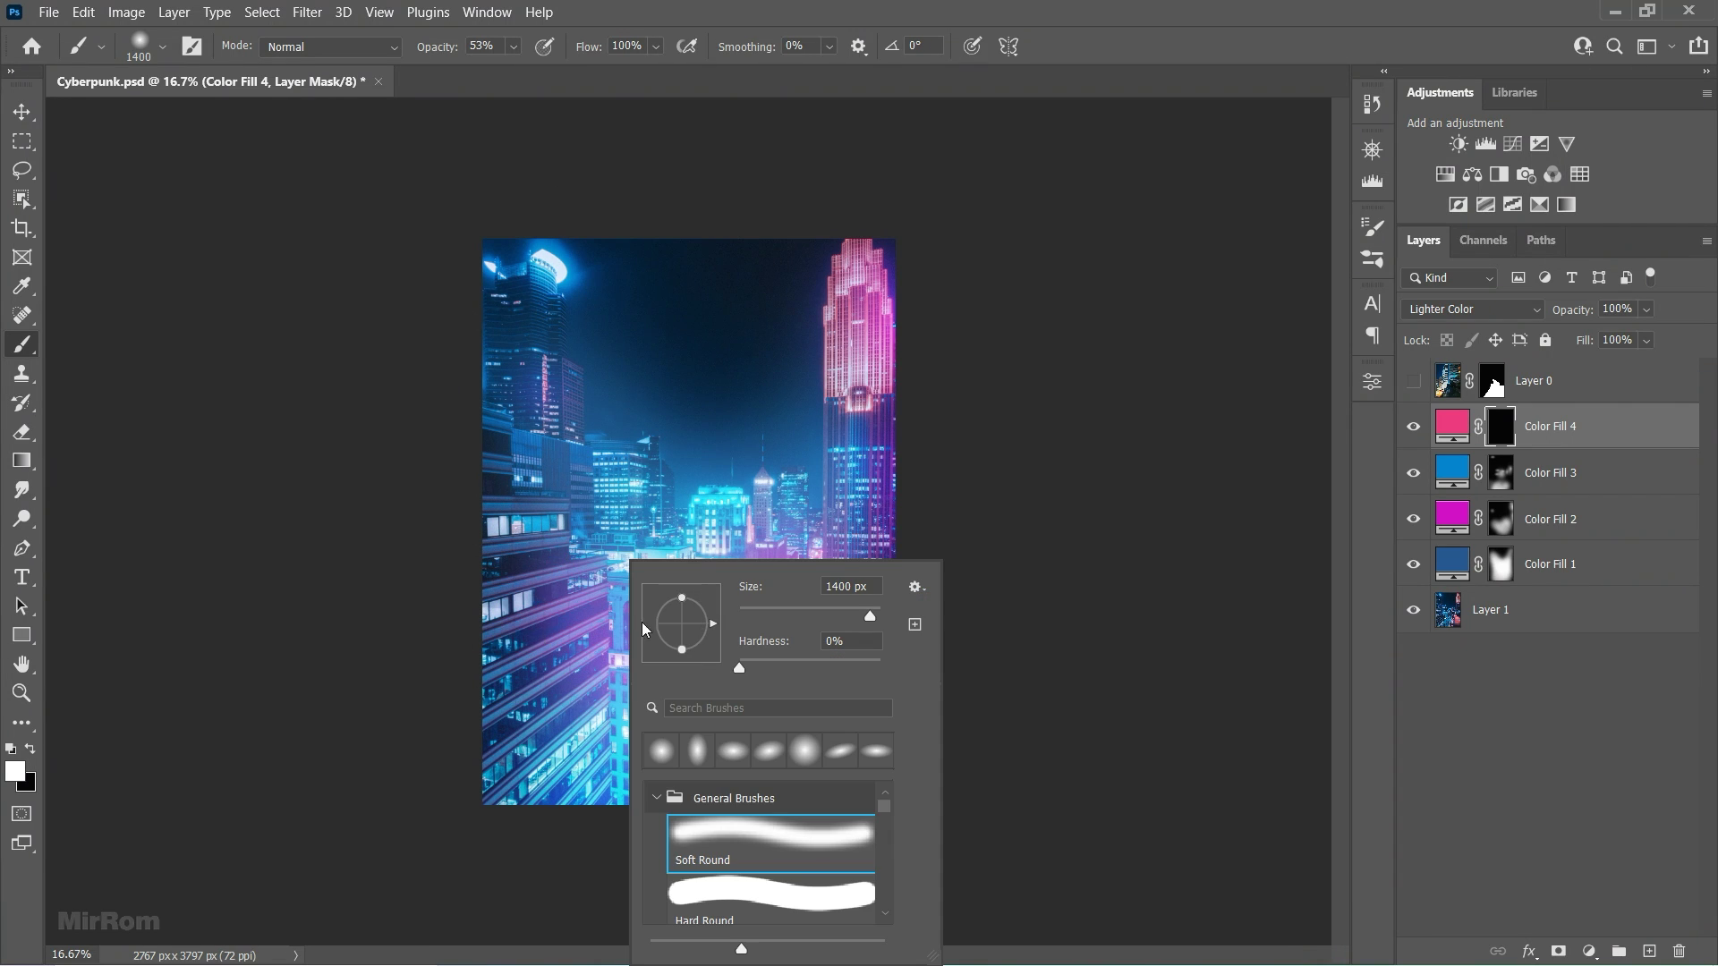
pyautogui.click(496, 612)
pyautogui.hotkey('ctrl', 'z')
pyautogui.hotkey('shift', 'Right')
pyautogui.hotkey('shift', 'Right')
pyautogui.hotkey('shift', 'Left')
pyautogui.hotkey('shift', 'Left')
pyautogui.hotkey('shift', 'Left')
pyautogui.press('[')
pyautogui.press('[')
pyautogui.press('[')
pyautogui.click(518, 604)
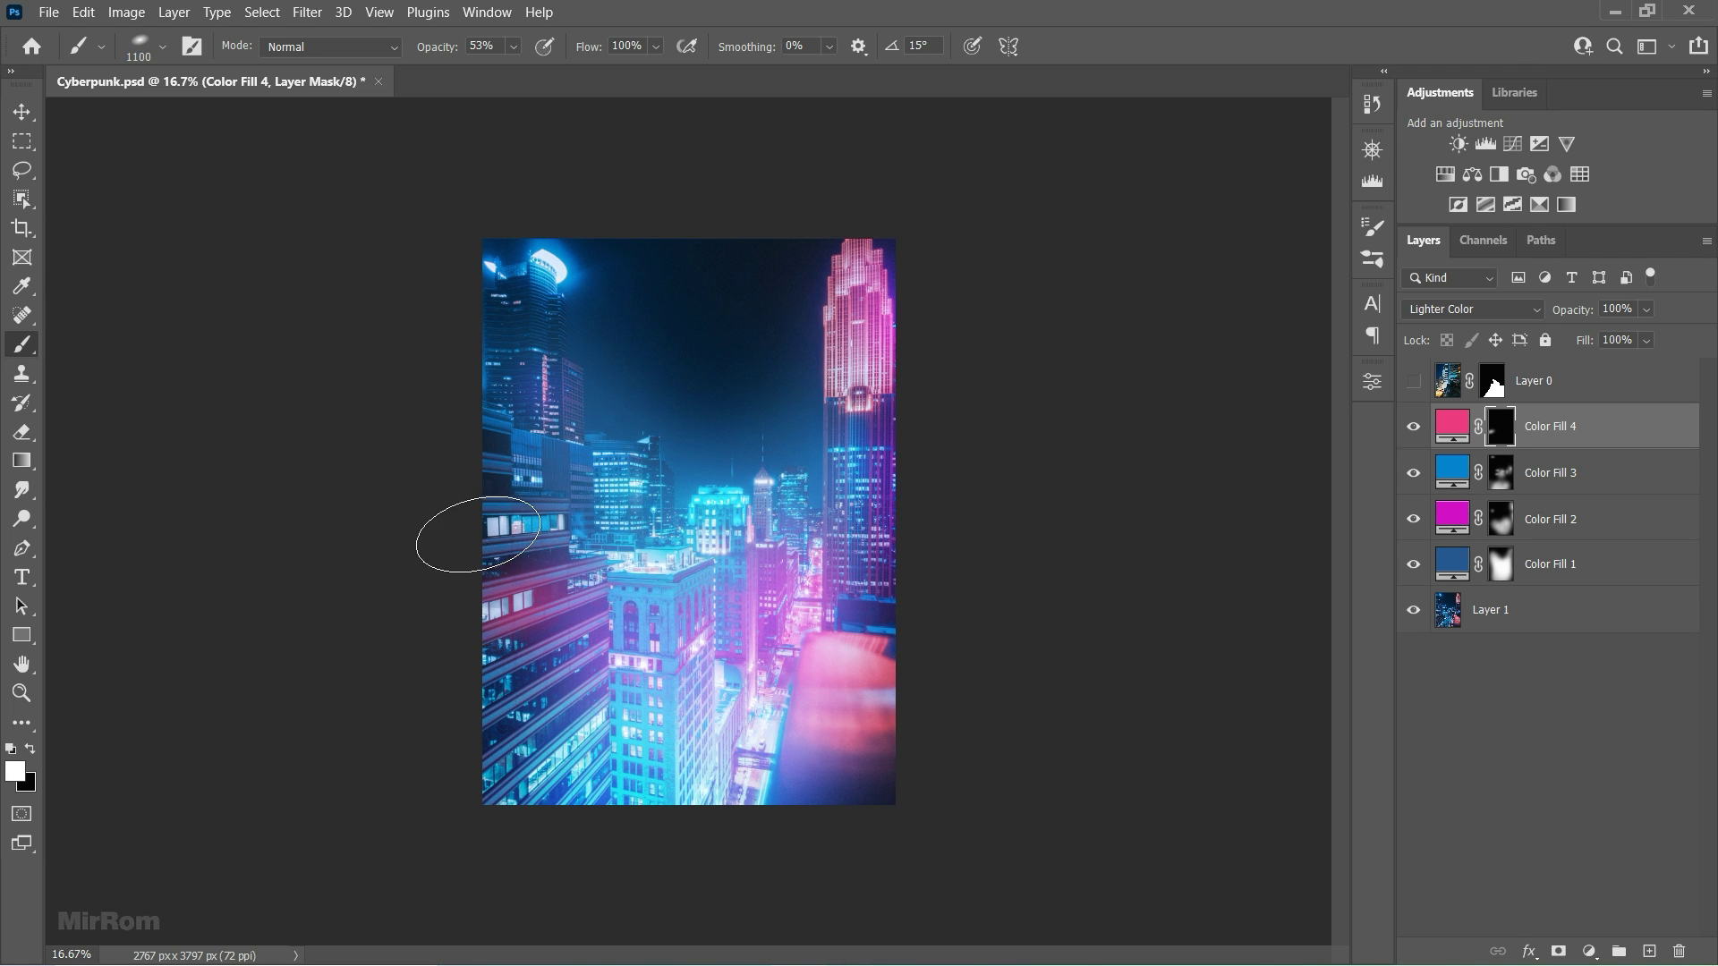
# Step: Rotate the flattened brush to 9° and paint pink around the upper lit windows of the left foreground building
pyautogui.press('Right')
pyautogui.press('Right')
pyautogui.press('Right')
pyautogui.press('Right')
pyautogui.press('Right')
pyautogui.click(495, 533)
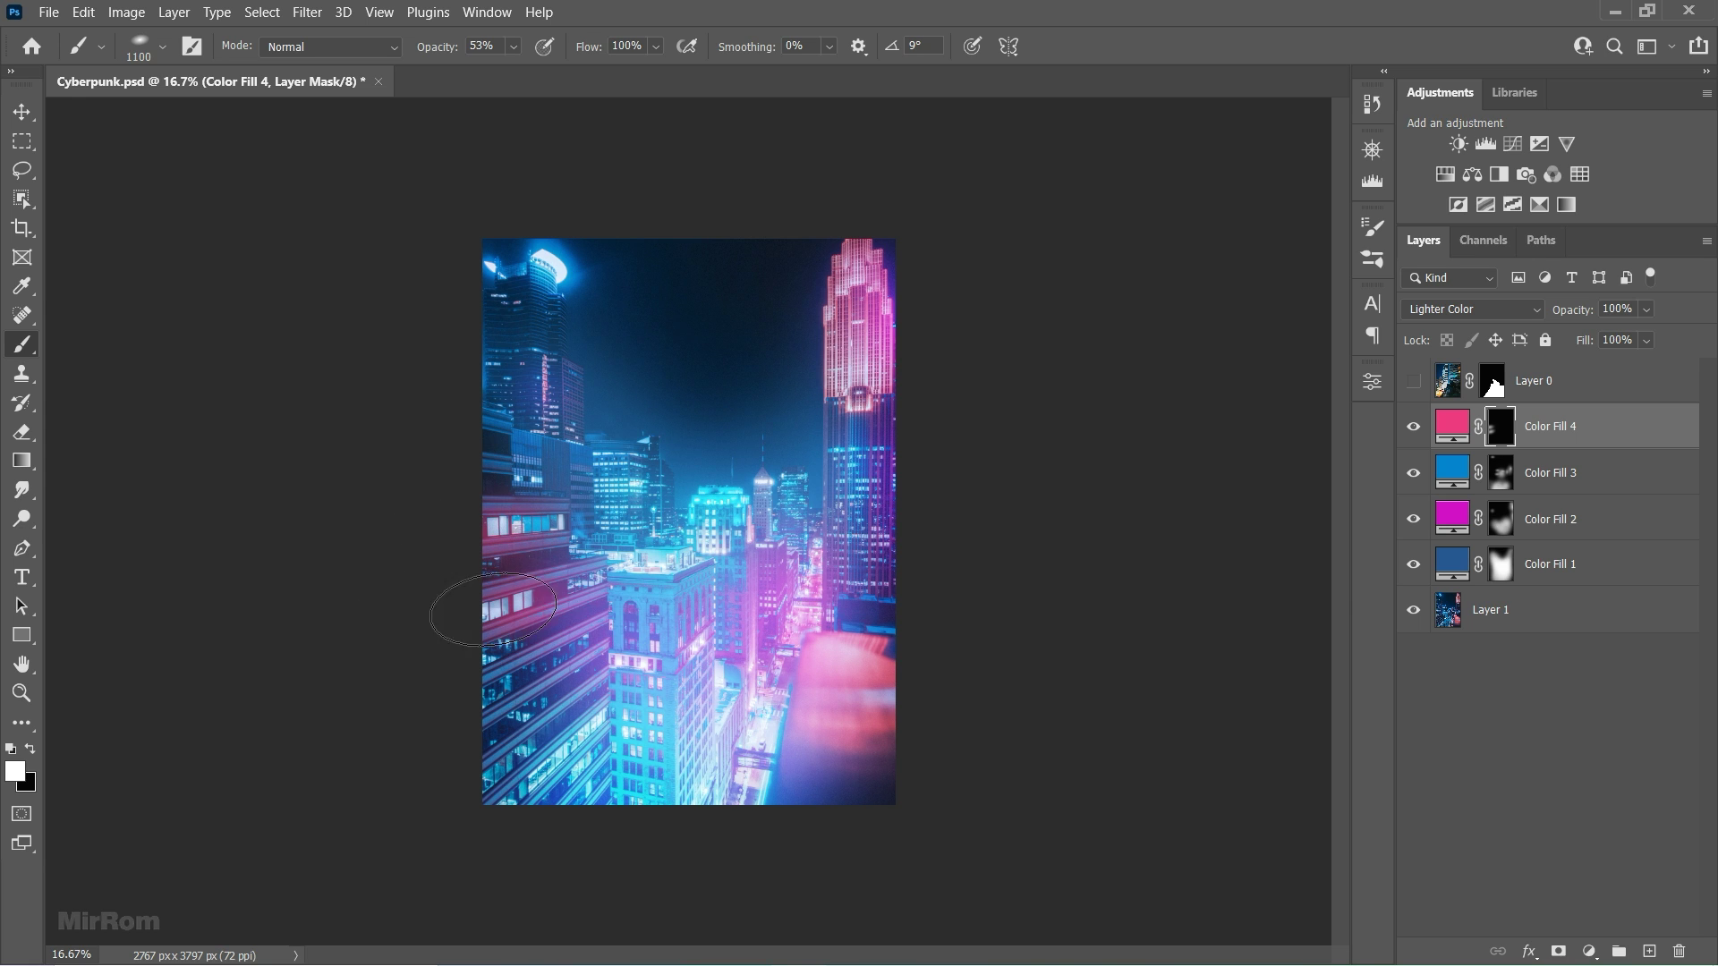
# Step: Paint pink on the mid-distance building with a round 1100 px brush, adding 900 px touches on the left building and right skyscraper's top
pyautogui.rightClick(739, 516)
pyautogui.doubleClick(808, 784)
pyautogui.click(639, 536)
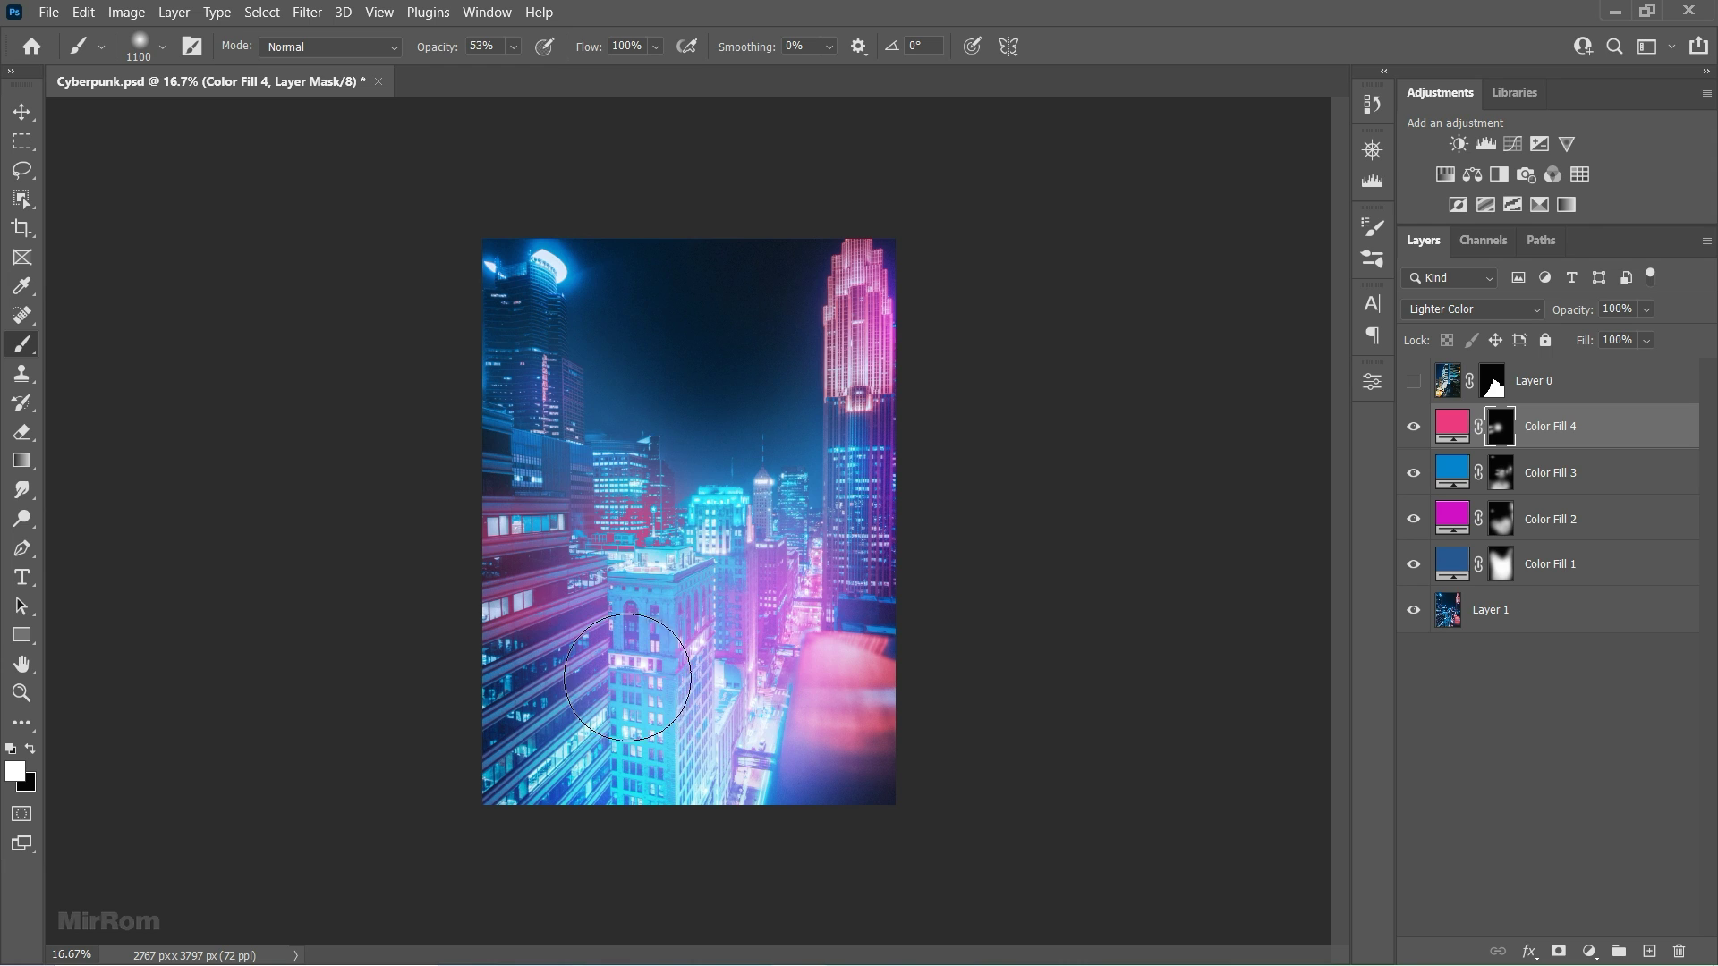
pyautogui.press('[')
pyautogui.press('[')
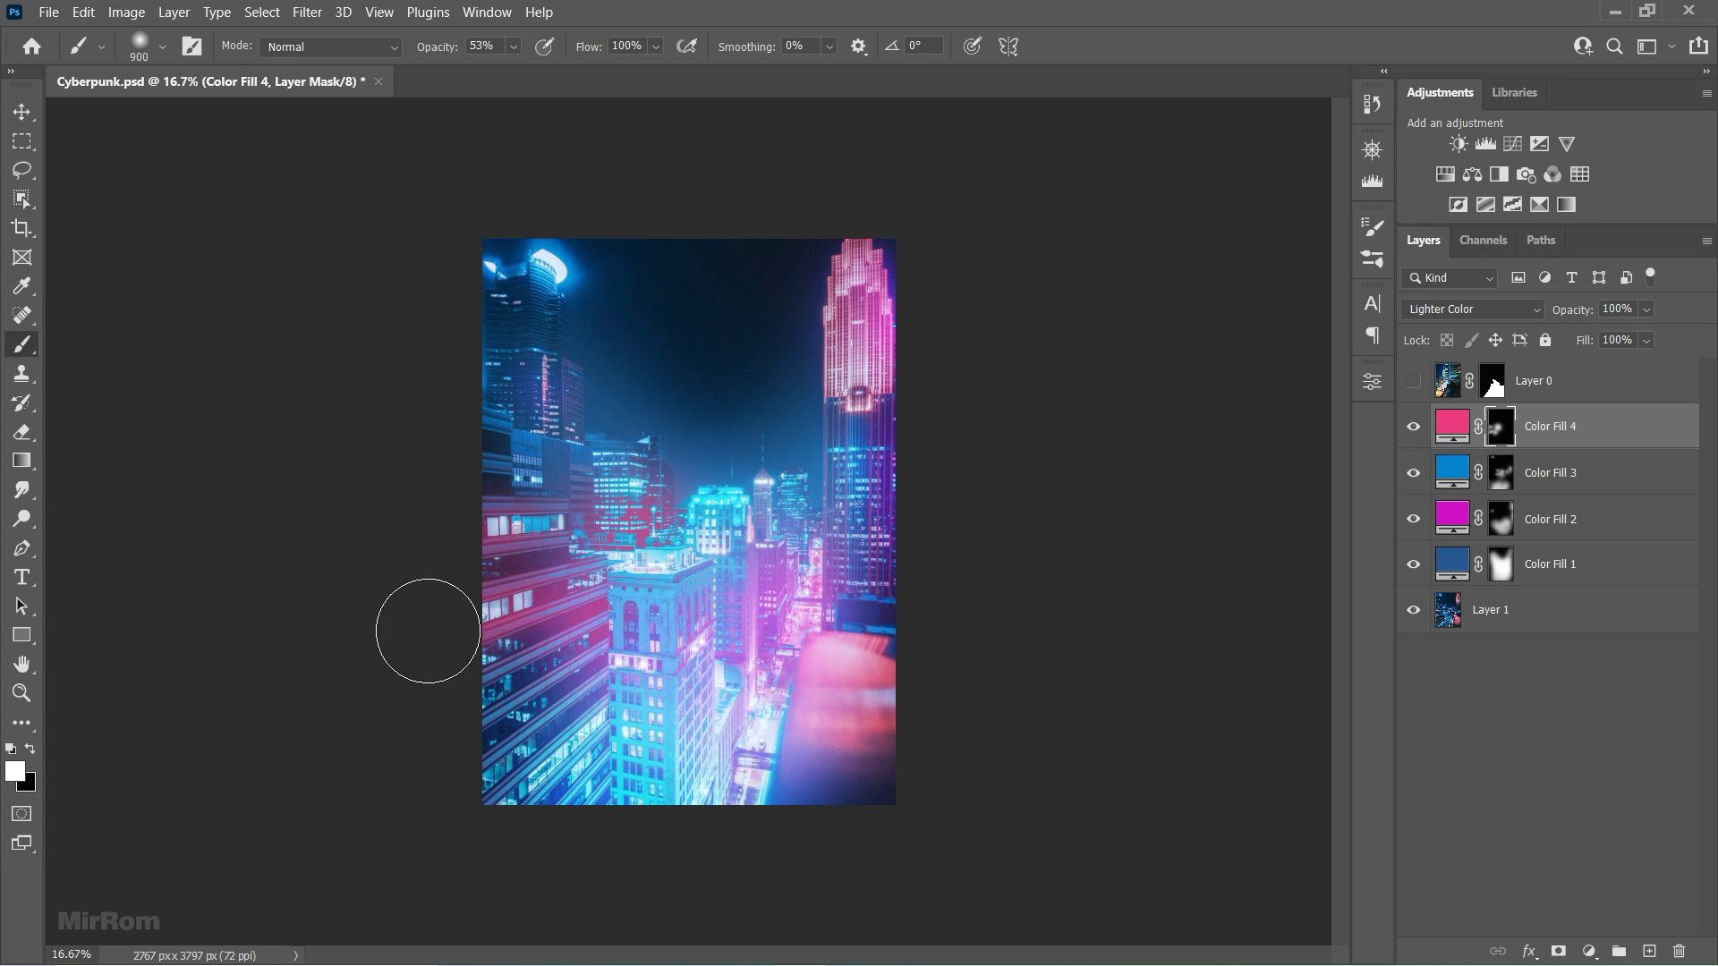
pyautogui.click(857, 289)
# Step: Paint a narrow pink vertical glow on the far-left tower with a flattened brush rotated to 89°
pyautogui.press('[')
pyautogui.rightClick(623, 401)
pyautogui.click(681, 434)
pyautogui.moveTo(699, 469); pyautogui.dragTo(687, 466)
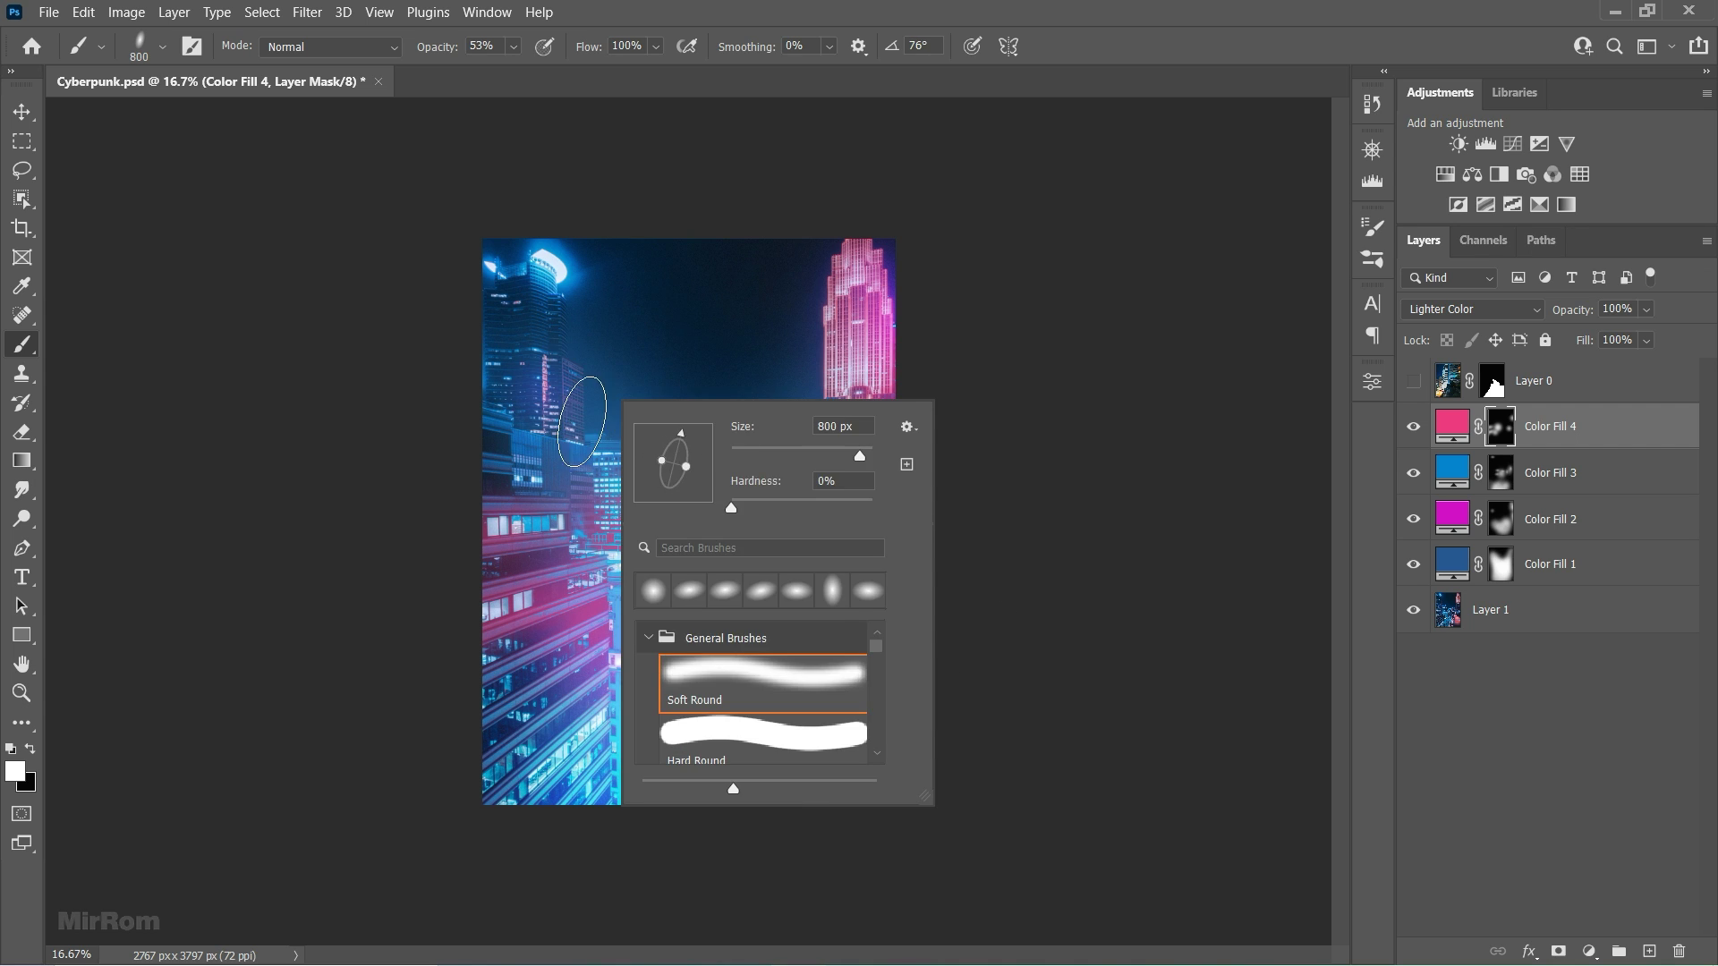
pyautogui.click(550, 387)
pyautogui.hotkey('ctrl', 'z')
pyautogui.press('Left')
pyautogui.press('Left')
pyautogui.press('Left')
pyautogui.press('Left')
pyautogui.press('Left')
pyautogui.press('Left')
pyautogui.press('Left')
pyautogui.press('Left')
pyautogui.press('Left')
pyautogui.press('Left')
pyautogui.press('Left')
pyautogui.press('Left')
pyautogui.press('Left')
pyautogui.click(550, 384)
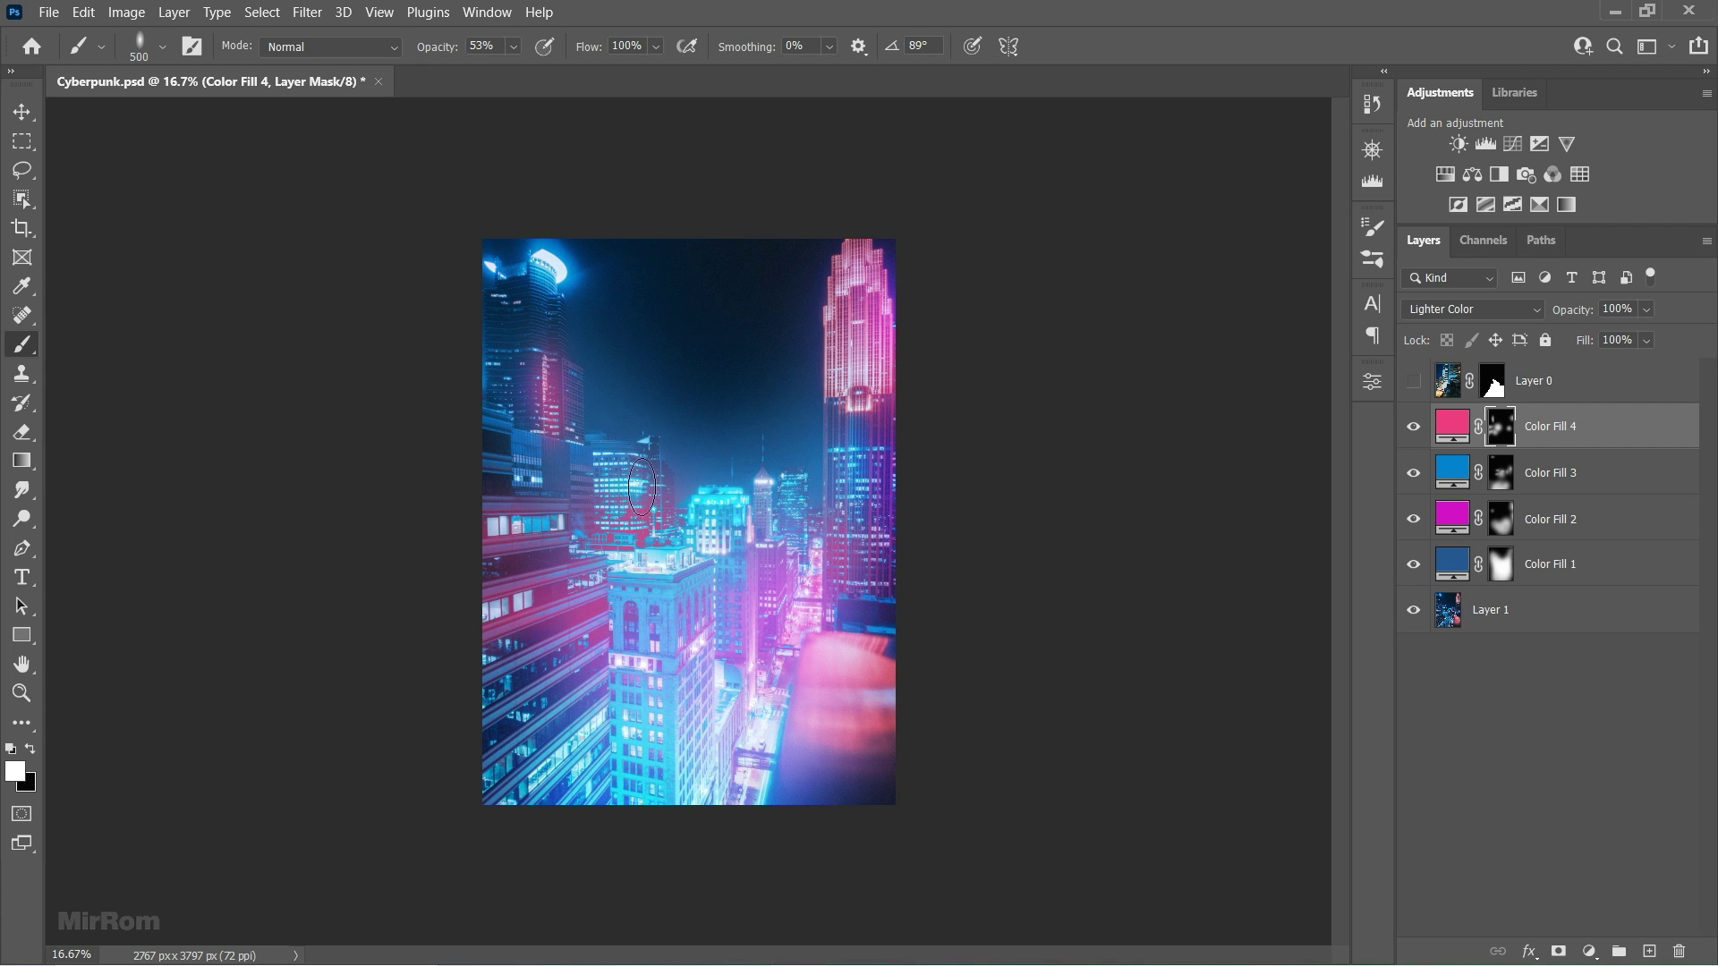
# Step: Show the seated figure's layer and mask out pink on the lower-left building with a round 1000 px black brush
pyautogui.click(1412, 383)
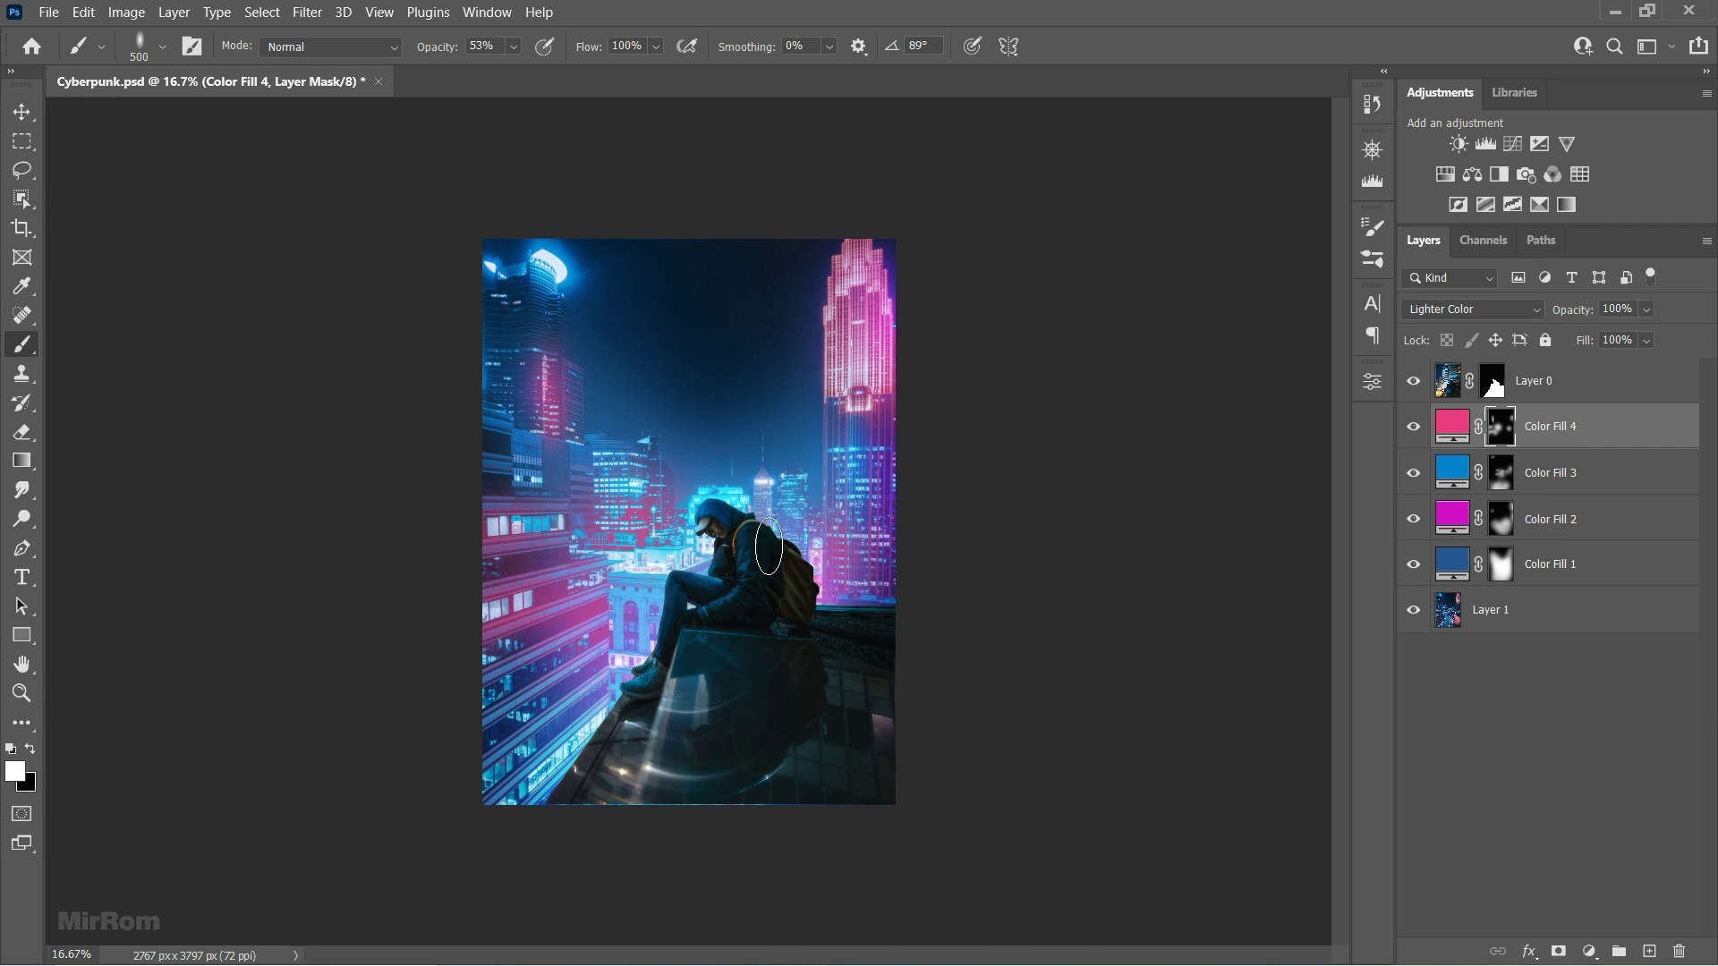
pyautogui.rightClick(770, 548)
pyautogui.click(877, 732)
pyautogui.press('Return')
pyautogui.press(']')
pyautogui.press(']')
pyautogui.press(']')
pyautogui.press(']')
pyautogui.press(']')
pyautogui.click(32, 751)
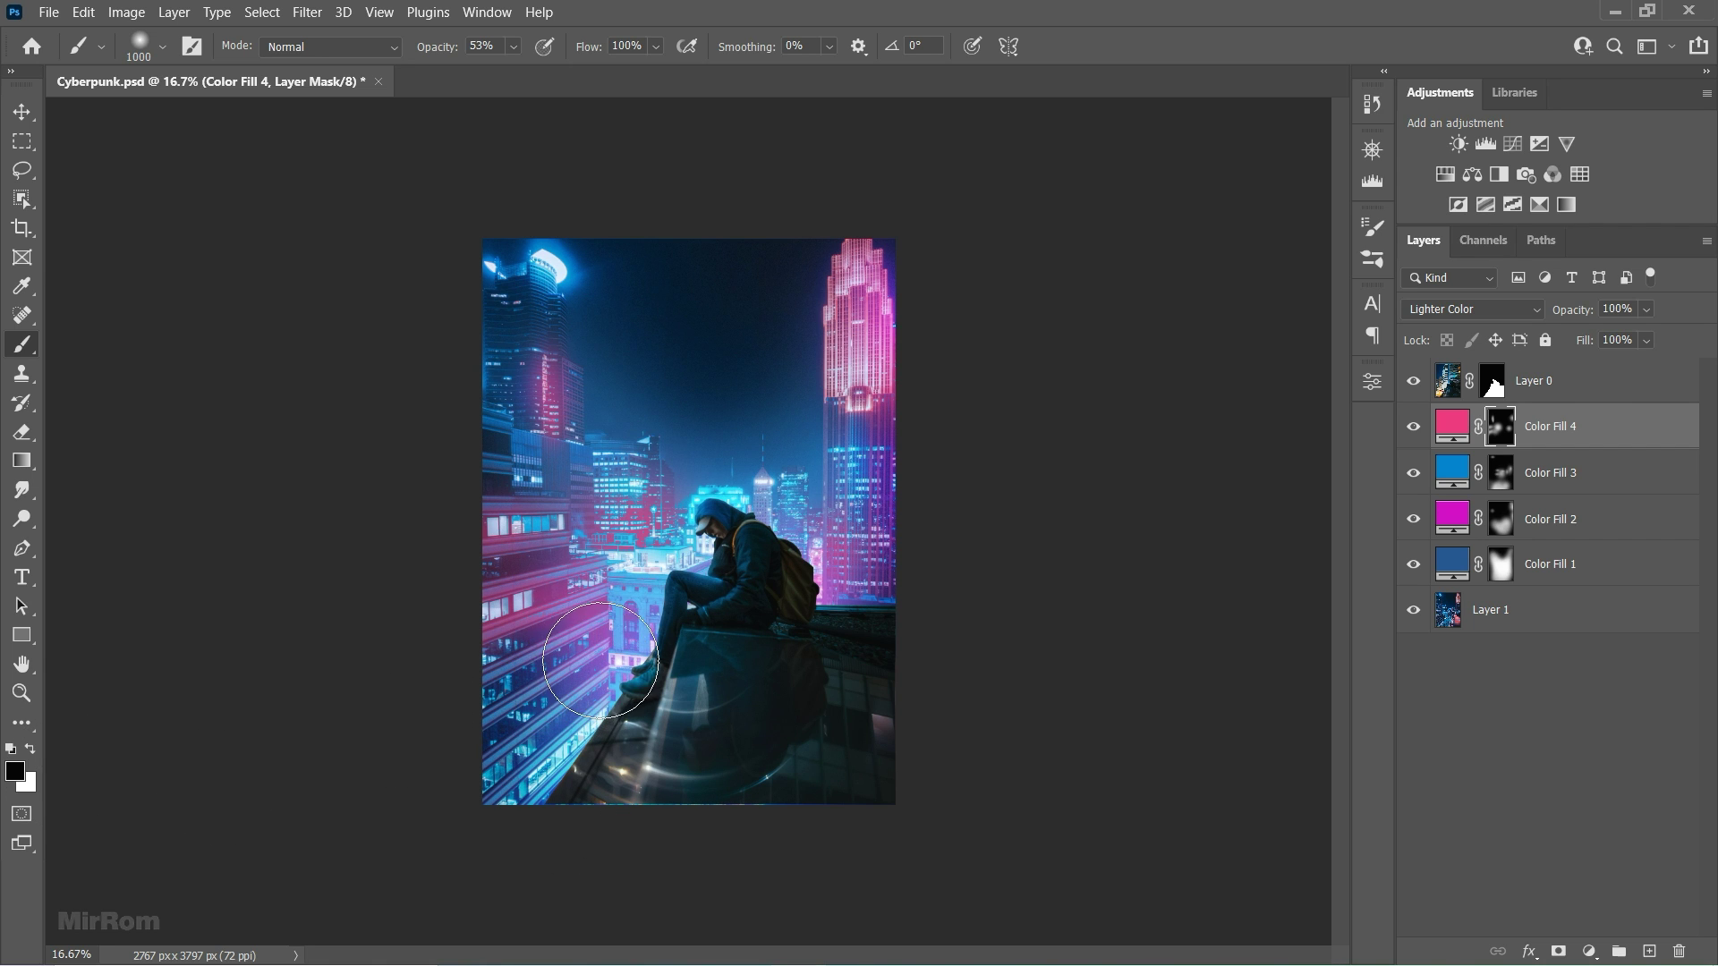
pyautogui.moveTo(595, 664)
pyautogui.mouseDown()
pyautogui.moveTo(501, 736)
pyautogui.moveTo(522, 688)
pyautogui.moveTo(603, 666)
pyautogui.moveTo(545, 728)
pyautogui.moveTo(495, 756)
pyautogui.mouseUp()
# Step: Compare the image with the 0082cd fill and the lowest blue fill layer each hidden and shown
pyautogui.click(1422, 476)
pyautogui.click(1422, 476)
pyautogui.click(1416, 561)
pyautogui.click(1415, 561)
pyautogui.click(1423, 476)
pyautogui.click(1423, 476)
# Step: Paint soft white on the 0082cd fill's mask beside the figure's legs, lowering brush opacity to 15%, and select the pink fill layer
pyautogui.click(1430, 479)
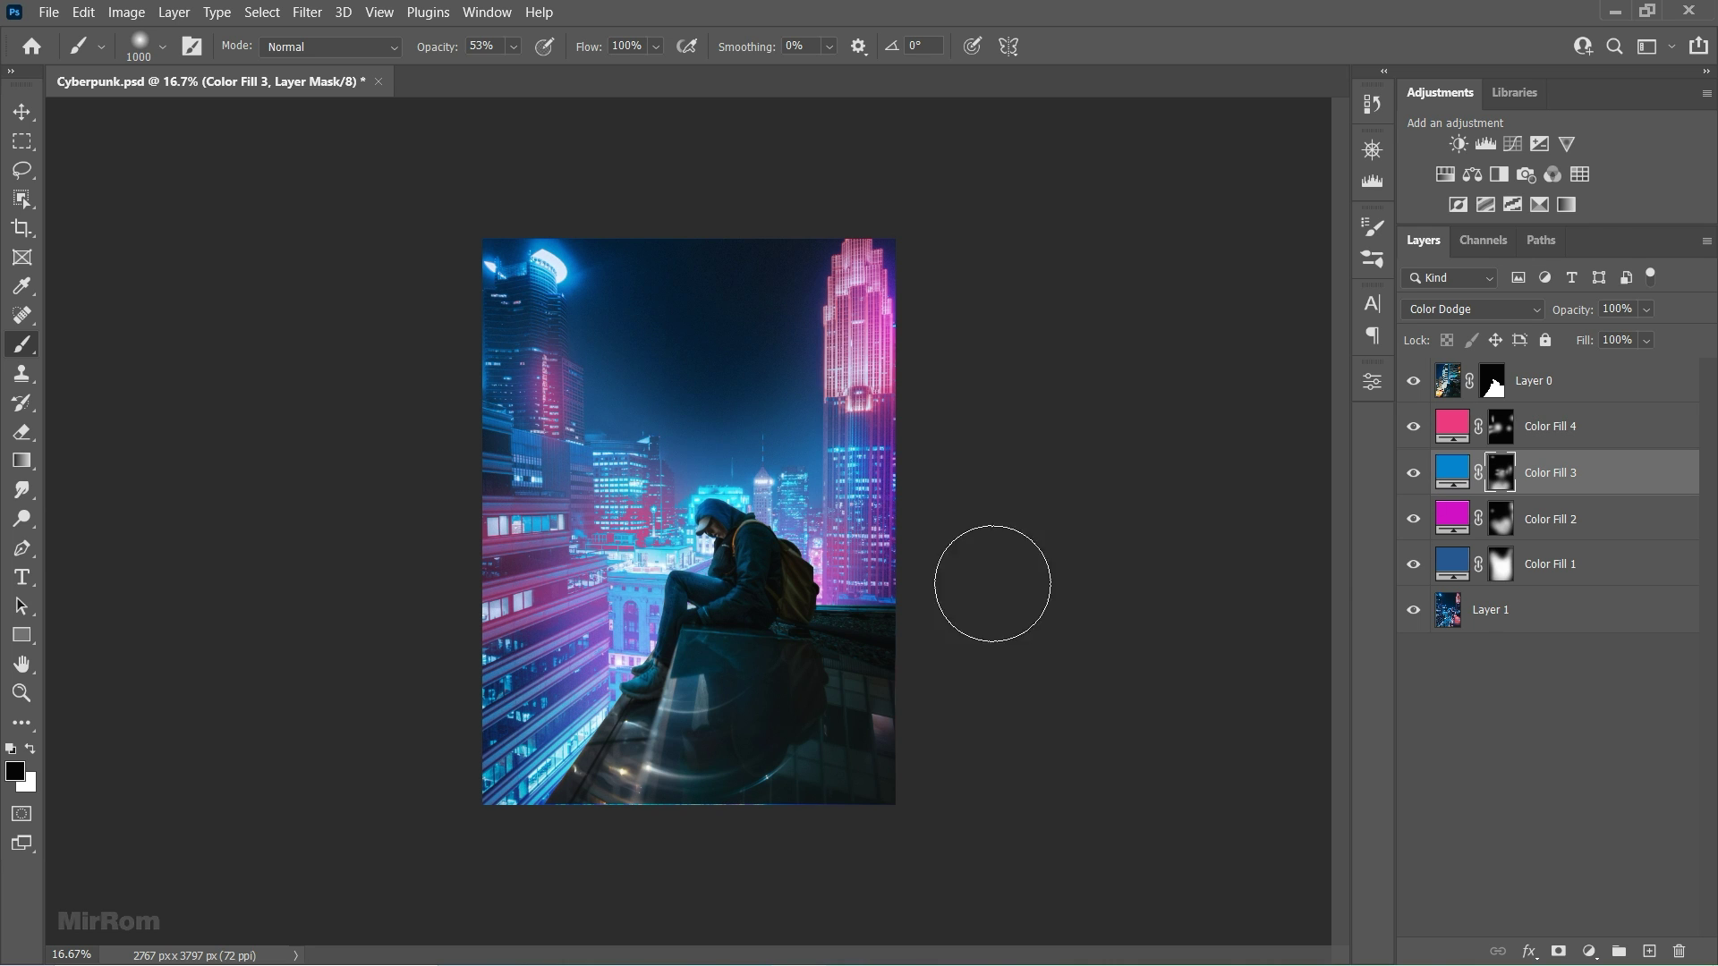
pyautogui.press('x')
pyautogui.moveTo(618, 590); pyautogui.dragTo(626, 649)
pyautogui.hotkey('ctrl', 'z')
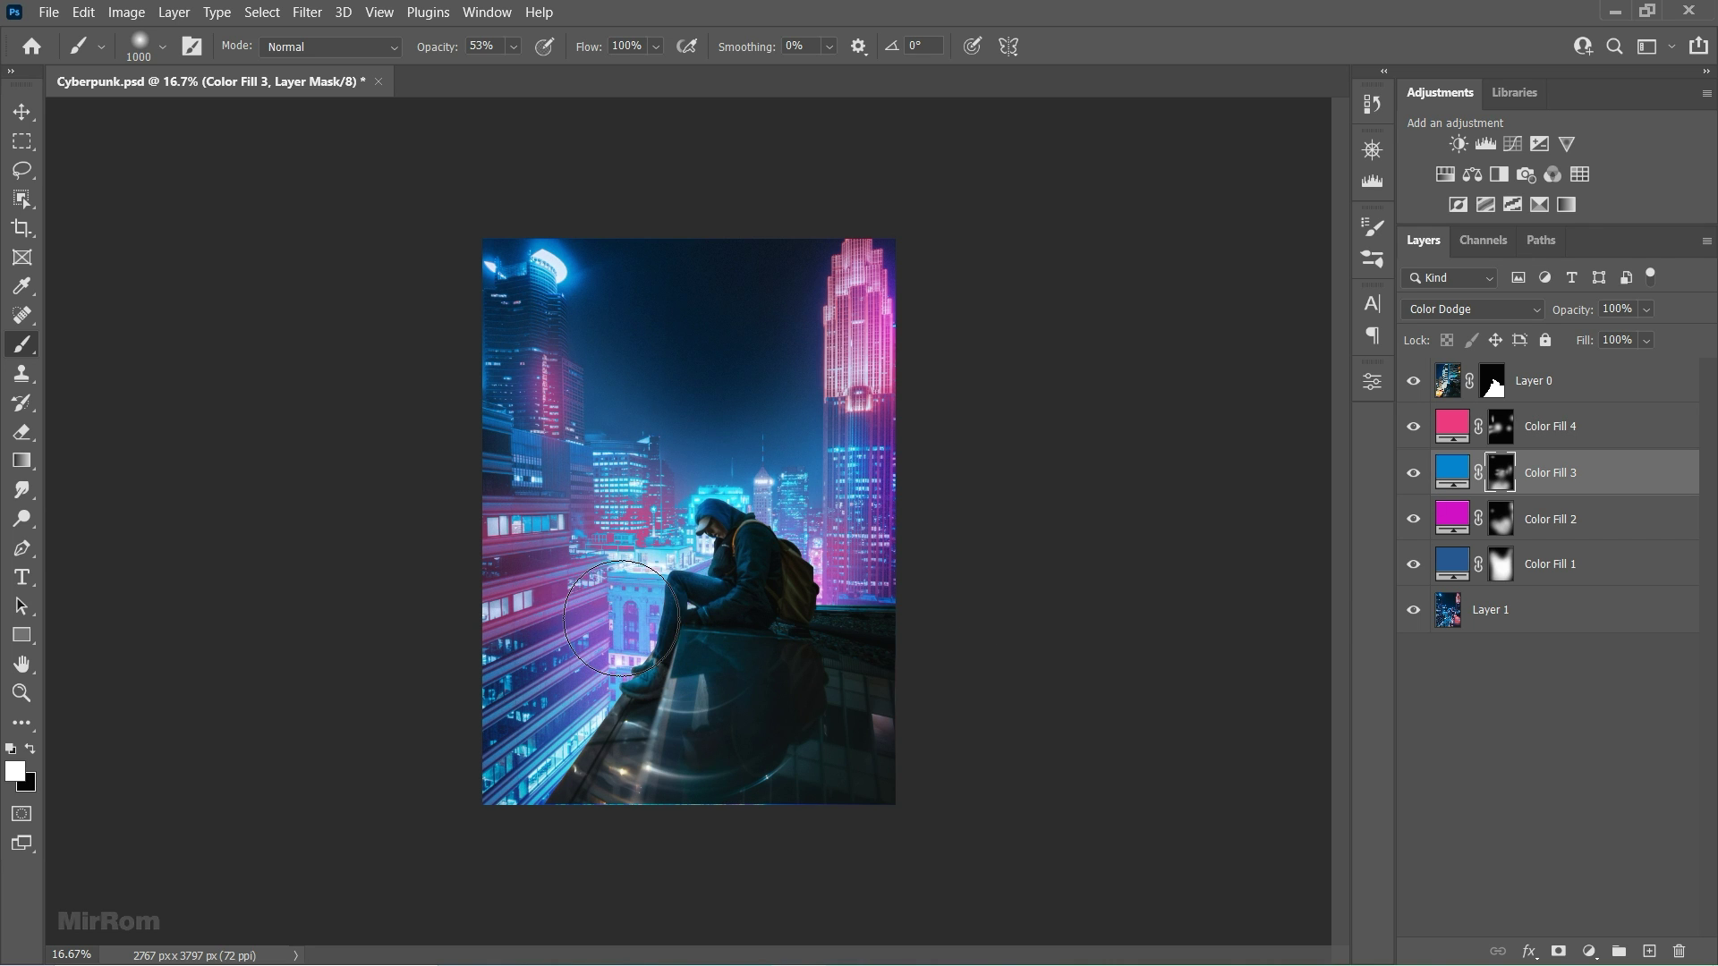
pyautogui.moveTo(616, 586)
pyautogui.mouseDown()
pyautogui.moveTo(631, 610)
pyautogui.moveTo(628, 707)
pyautogui.moveTo(610, 694)
pyautogui.mouseUp()
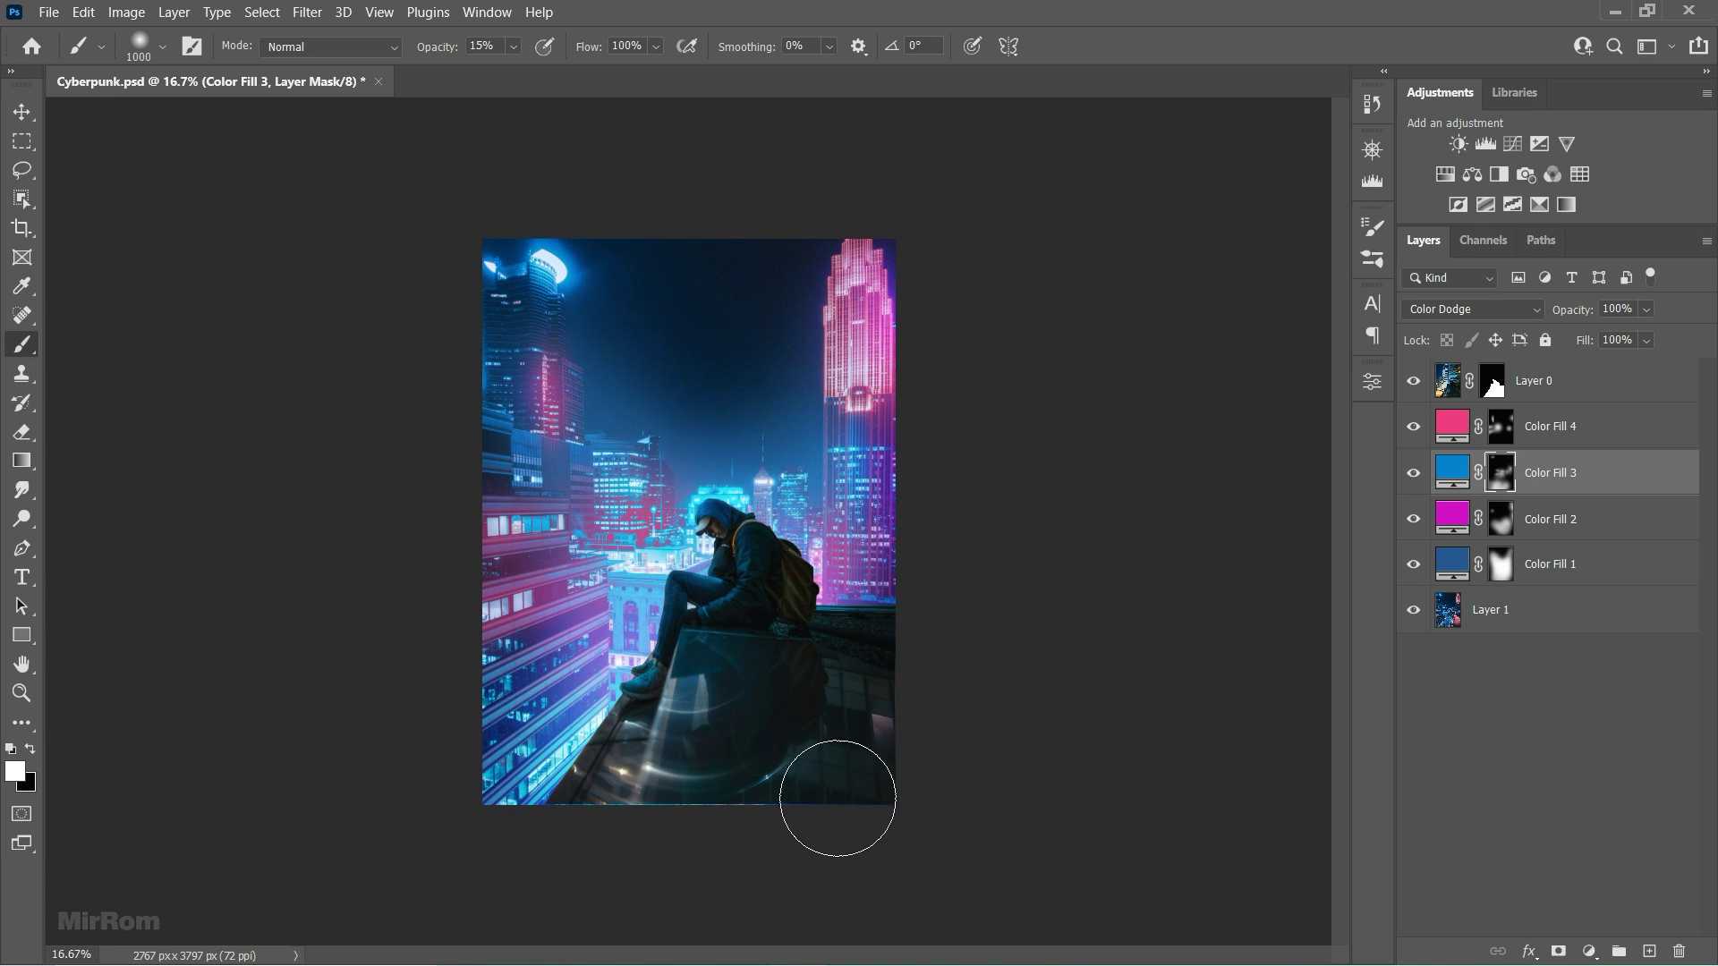
pyautogui.press('v')
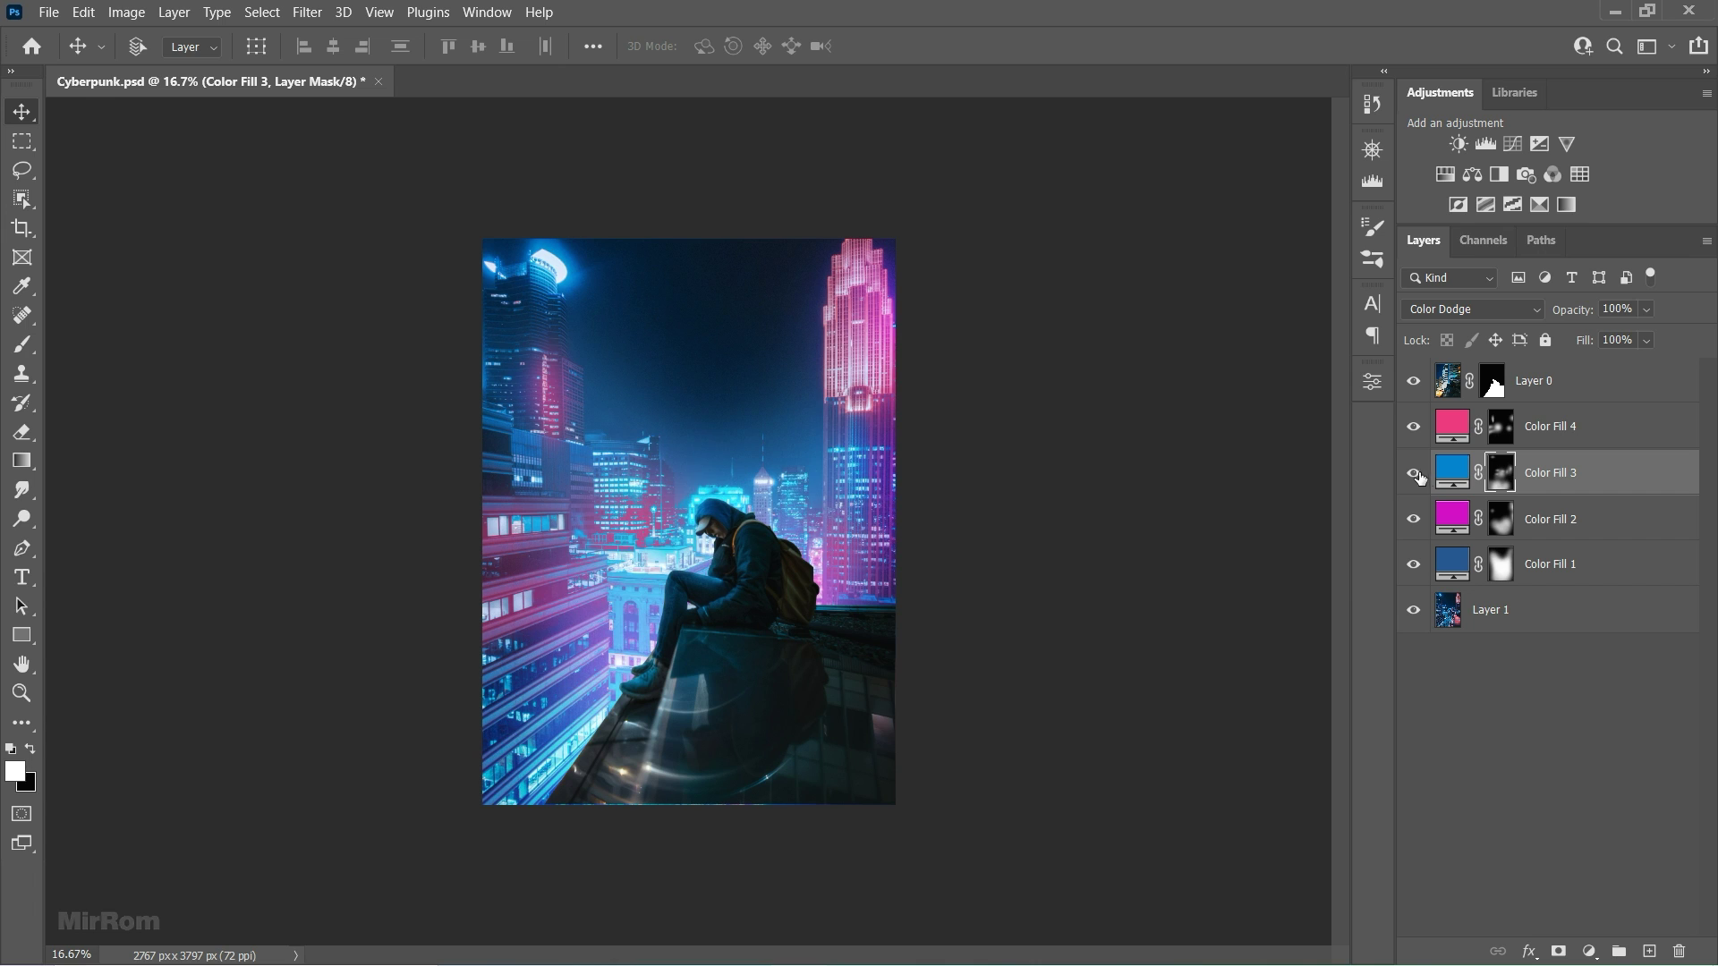
pyautogui.click(1454, 418)
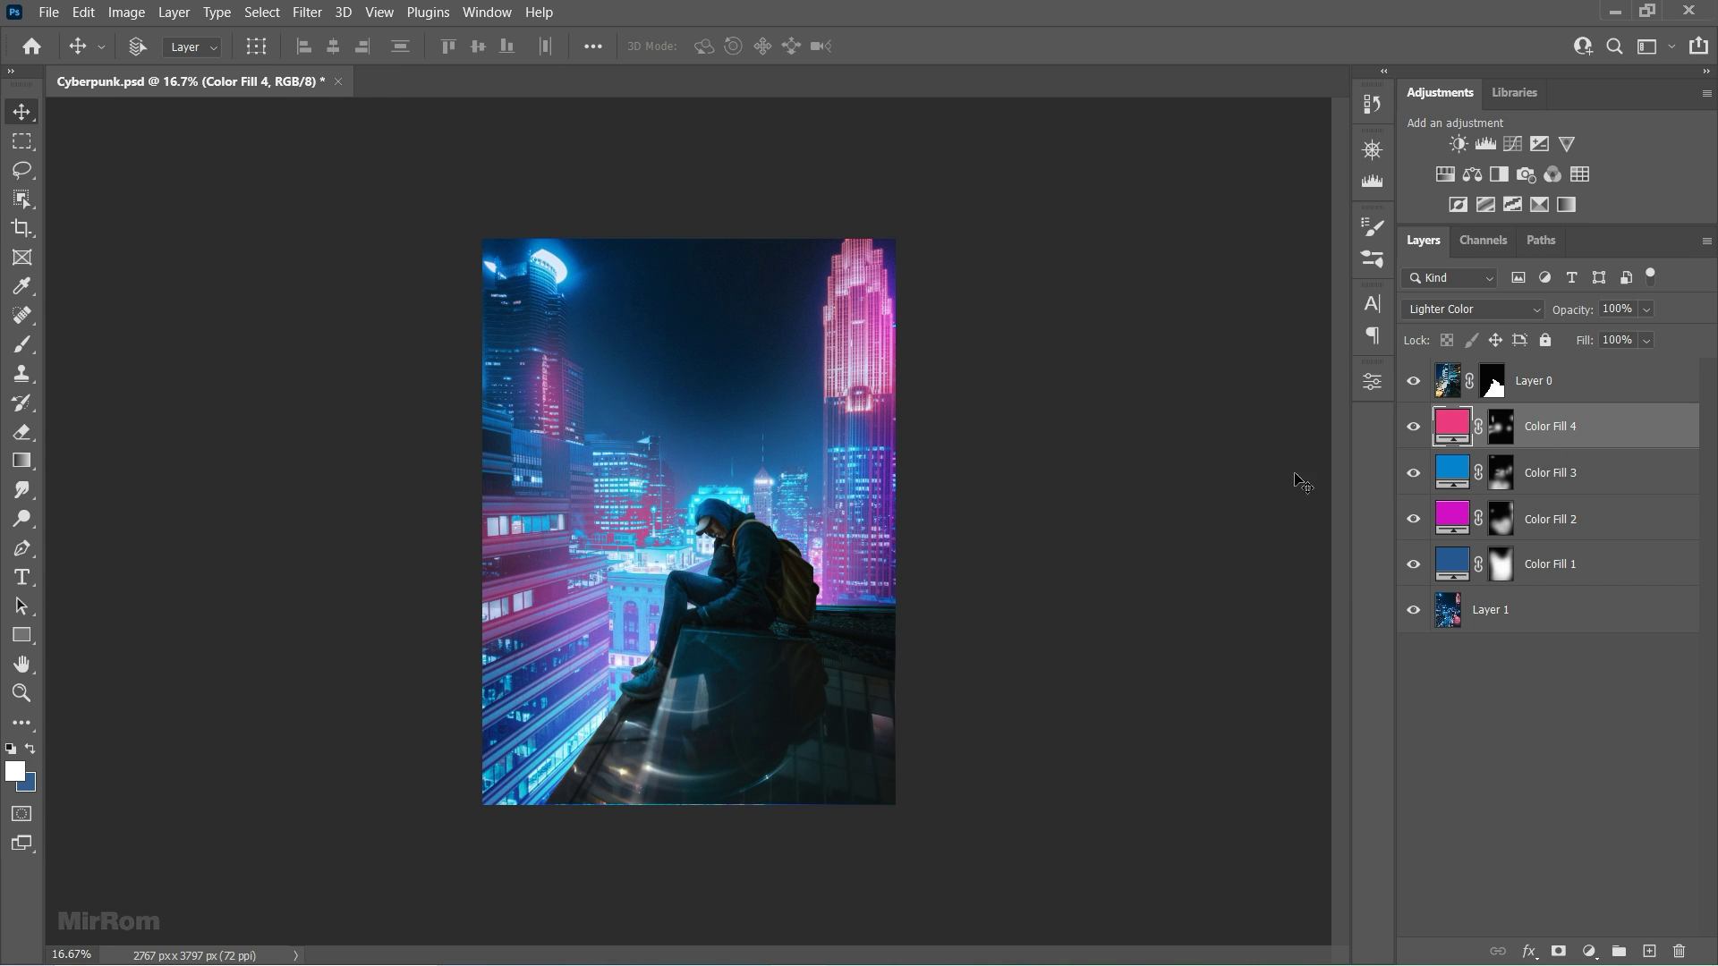
# Step: Hide the figure's layer, stamp the visible layers onto a new layer above the pink fill, and convert it to a smart object
pyautogui.click(1414, 382)
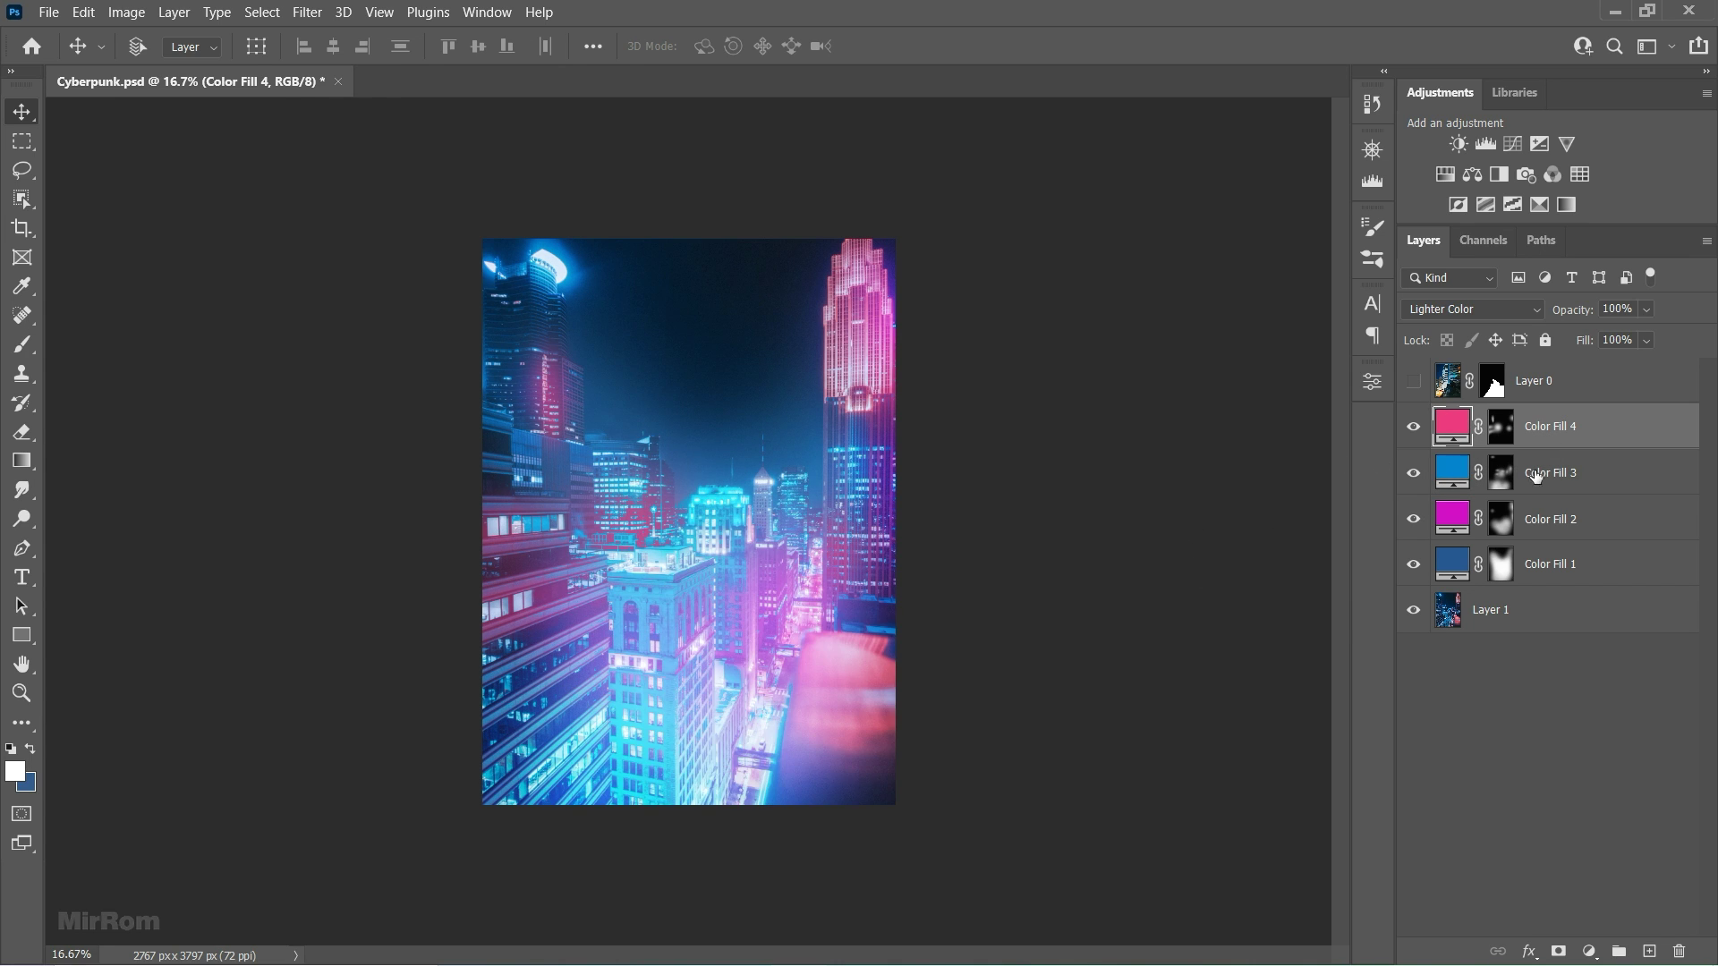
pyautogui.hotkey('ctrl', 'shift', 'alt', 'e')
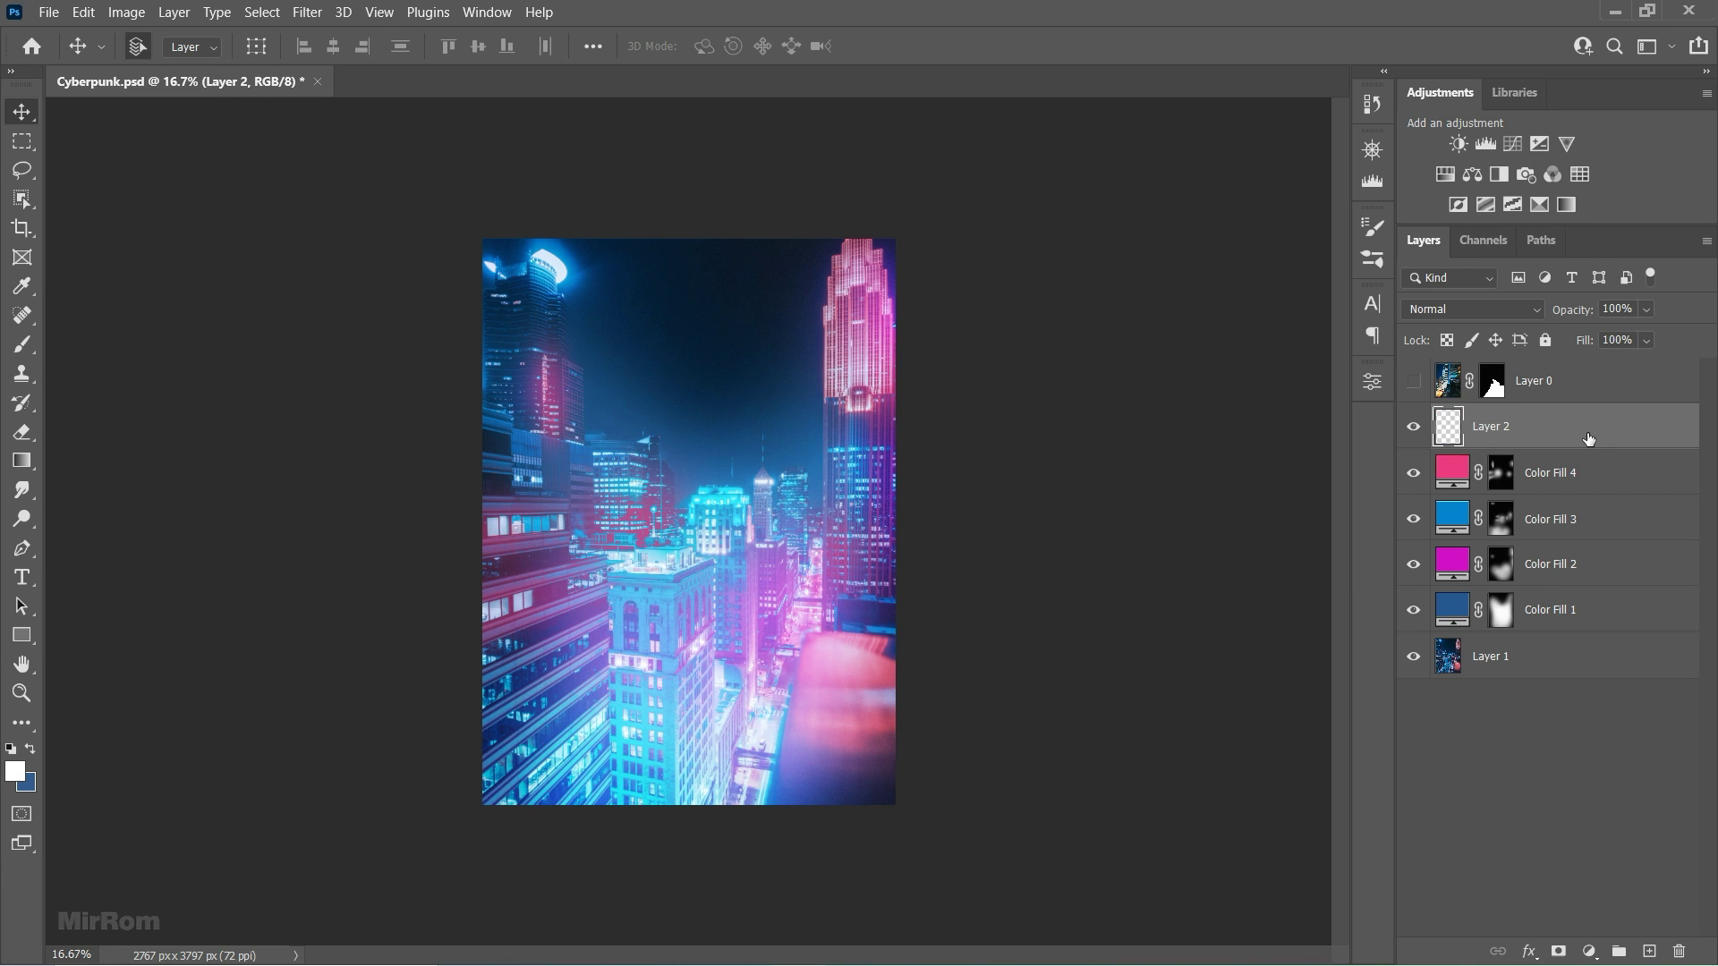
pyautogui.click(1708, 254)
pyautogui.click(1575, 584)
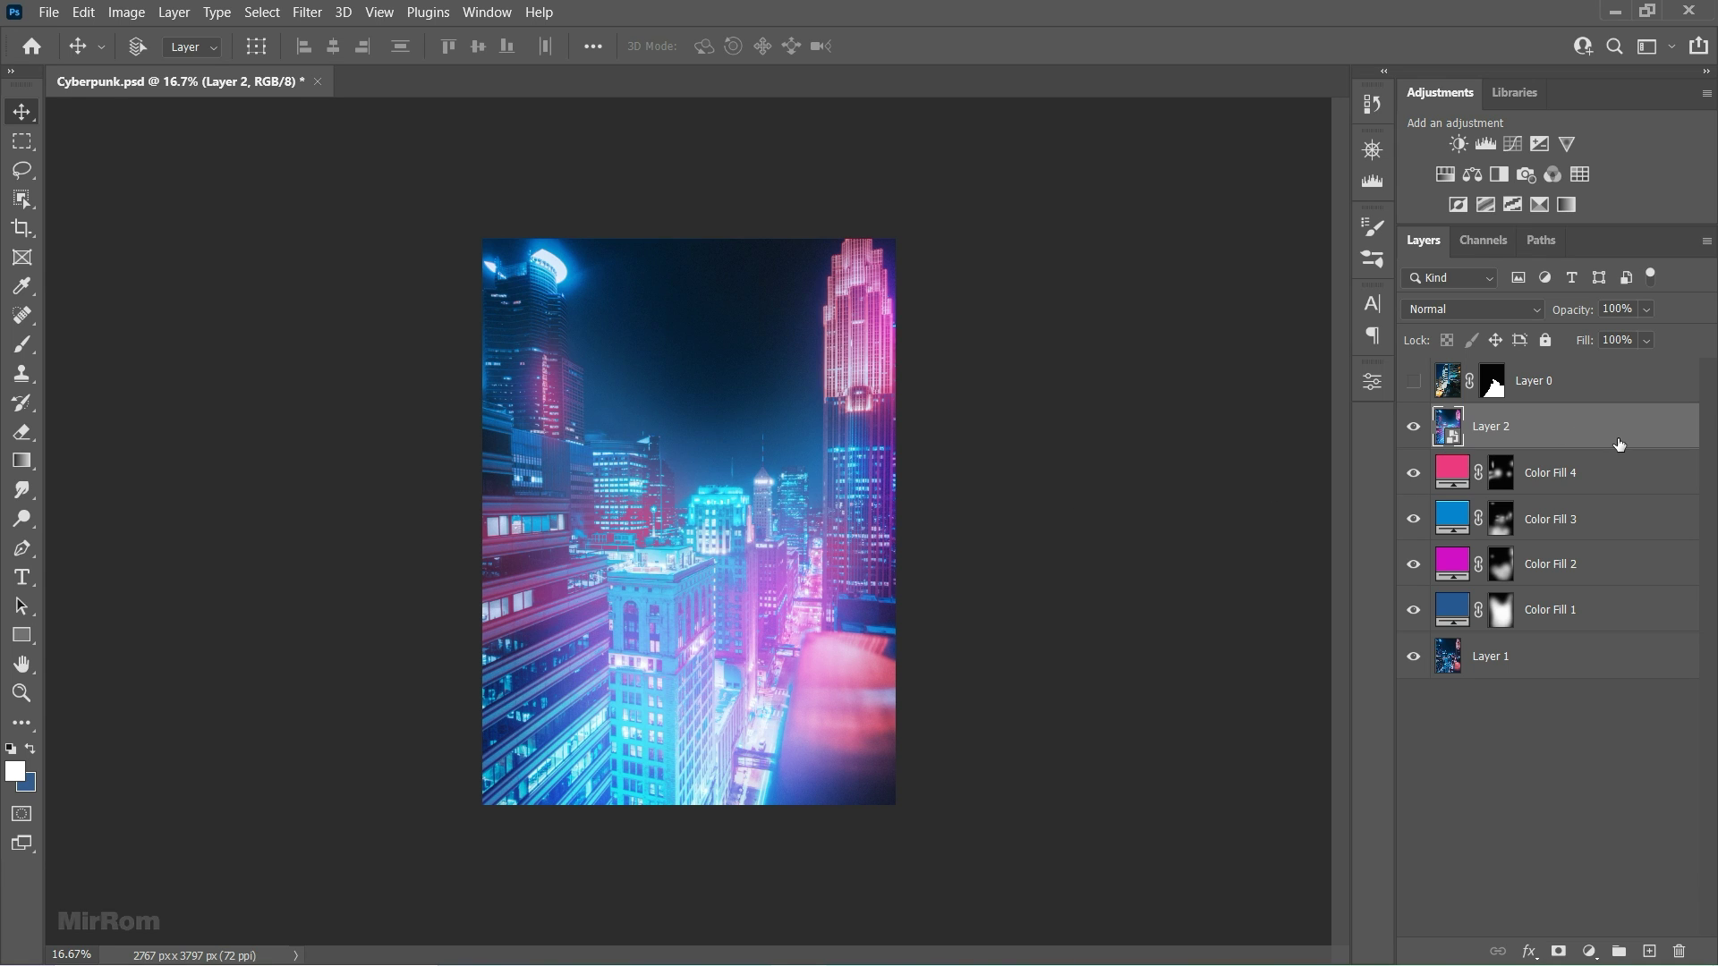
# Step: Duplicate the merged city smart object, hide the copy, and select the original beneath it
pyautogui.hotkey('ctrl', 'j')
pyautogui.hotkey('ctrl', ',')
pyautogui.click(1486, 468)
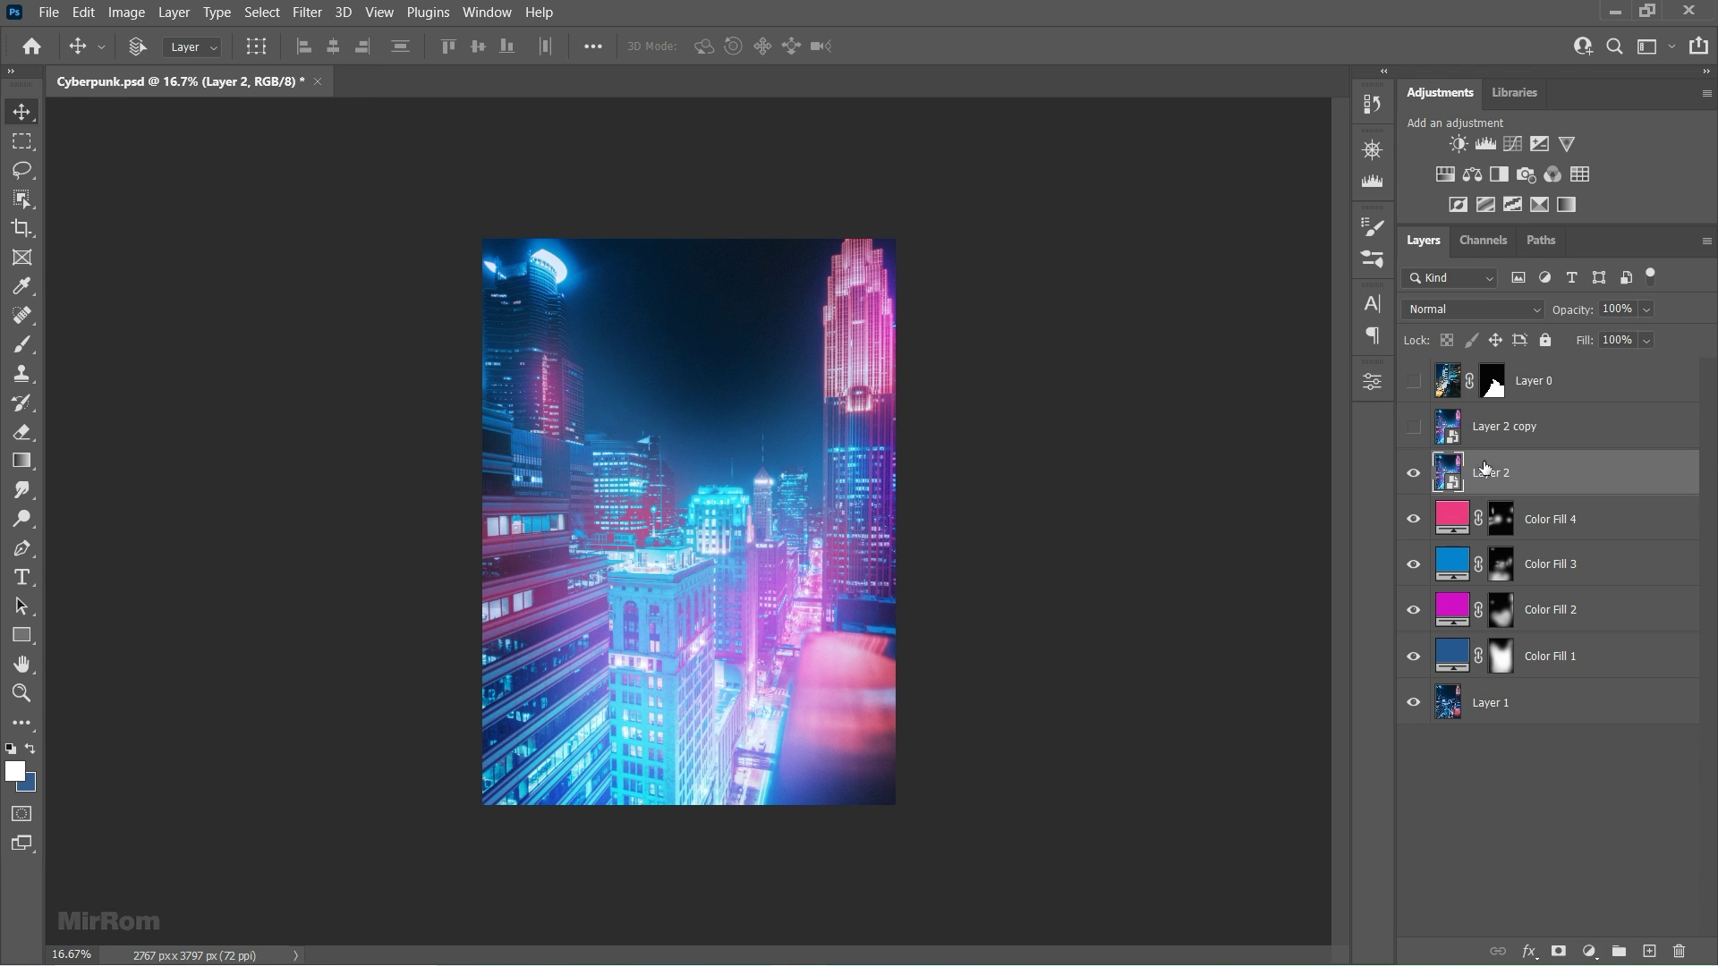
# Step: Apply the Paint Daubs filter to the lower merged city layer with brush size 12, sharpness 3 and the Simple brush type
pyautogui.click(308, 13)
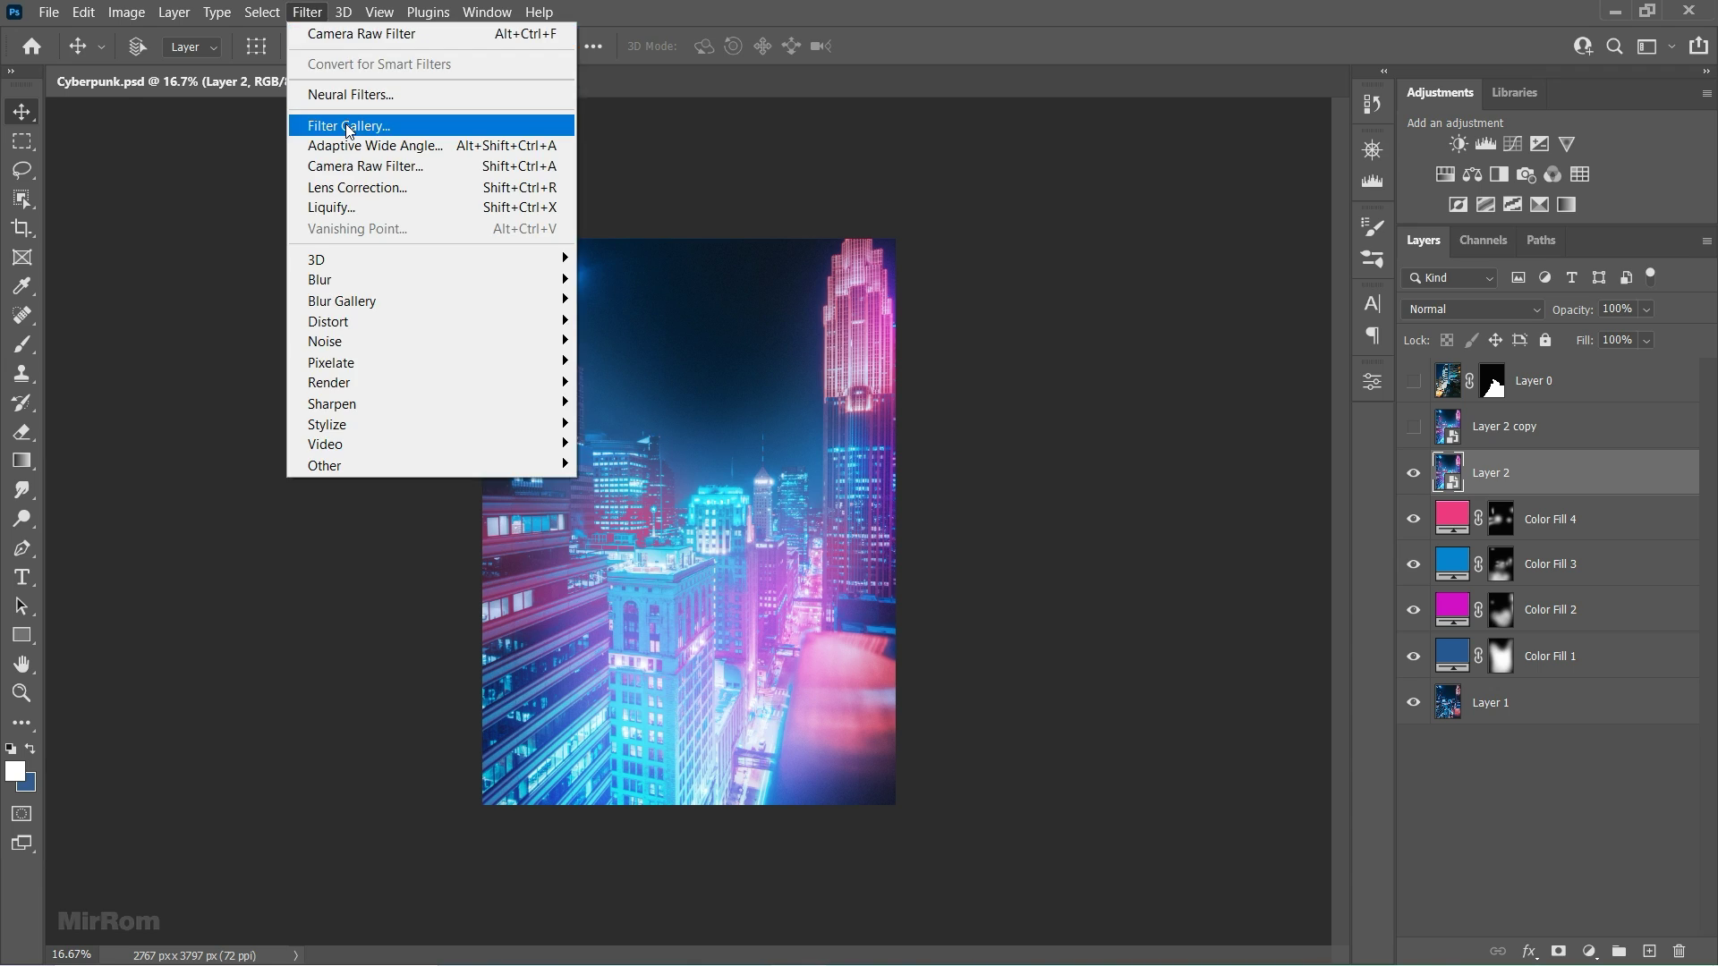
pyautogui.click(340, 119)
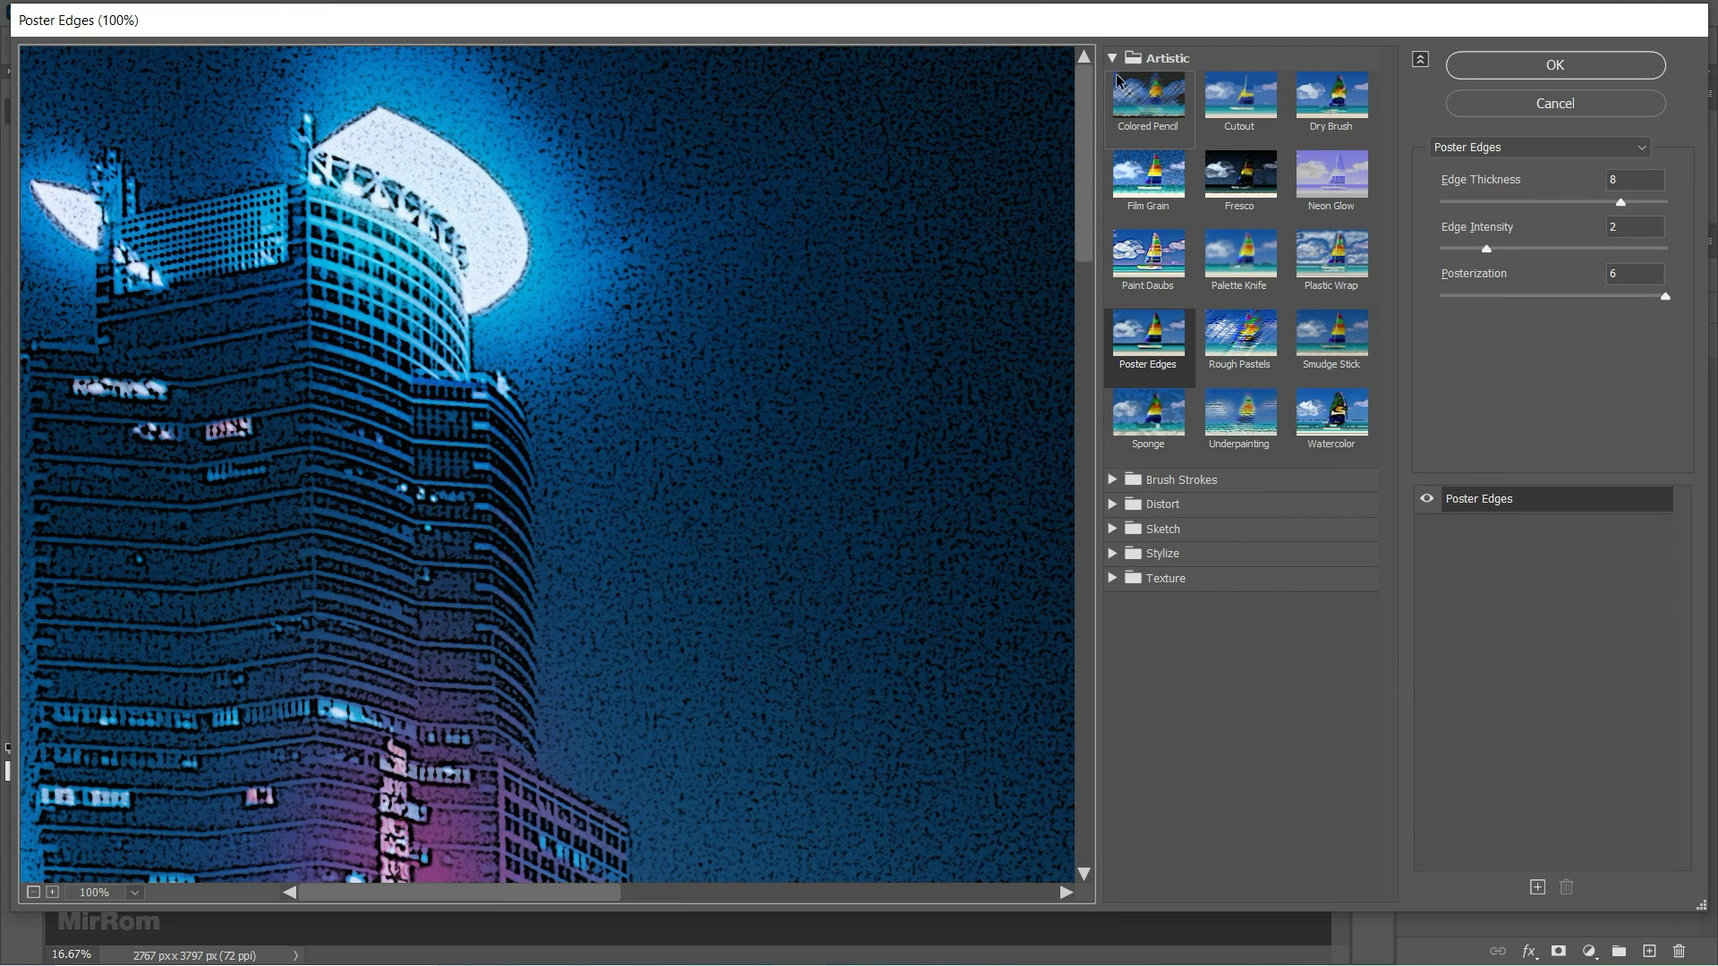
pyautogui.click(1113, 59)
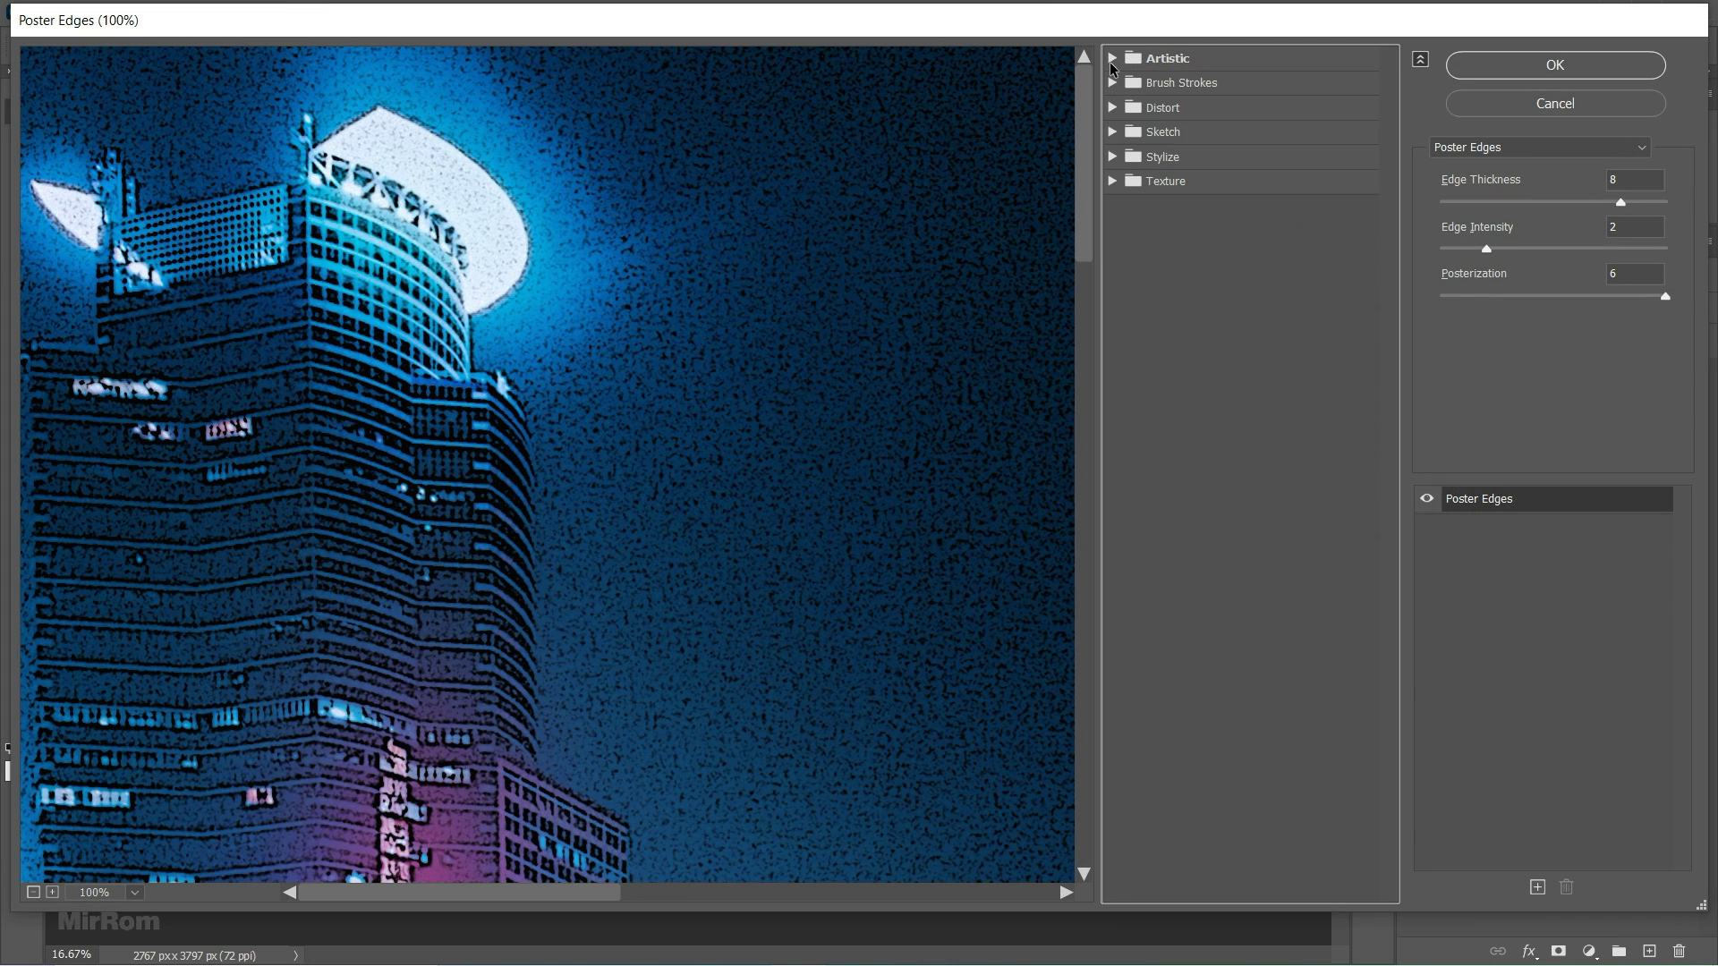
pyautogui.keyDown('alt'); pyautogui.click(954, 253); pyautogui.keyUp('alt')
pyautogui.keyDown('alt'); pyautogui.click(955, 253); pyautogui.keyUp('alt')
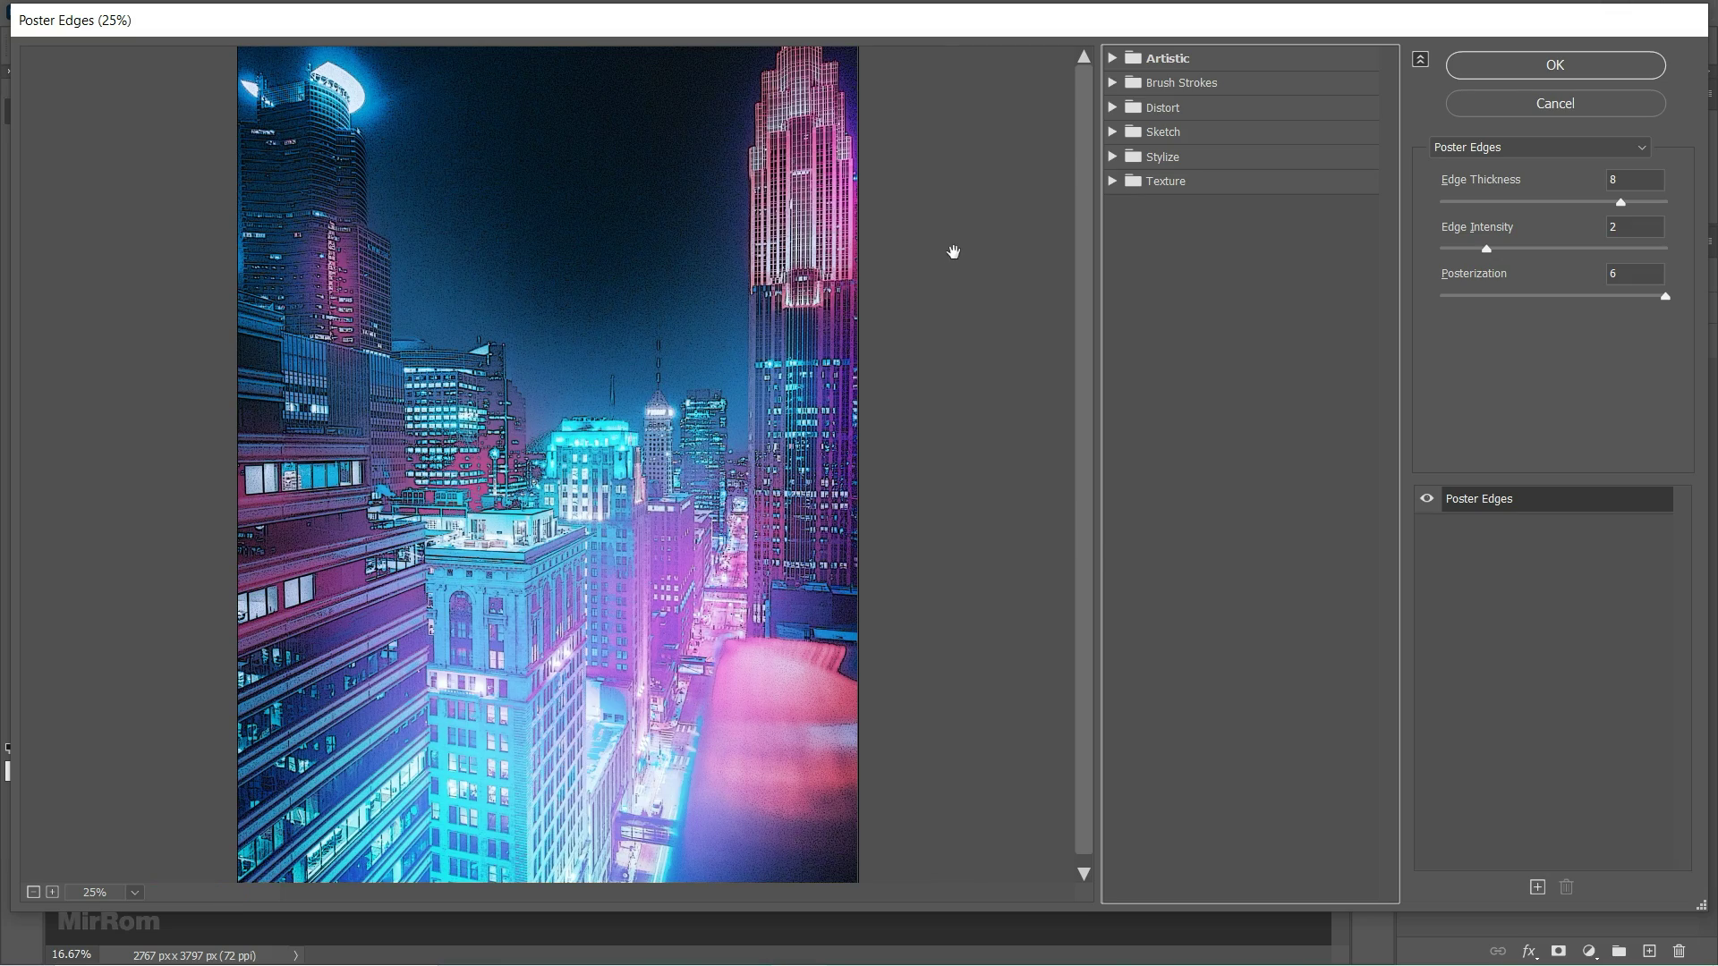
pyautogui.click(1114, 59)
pyautogui.click(1144, 278)
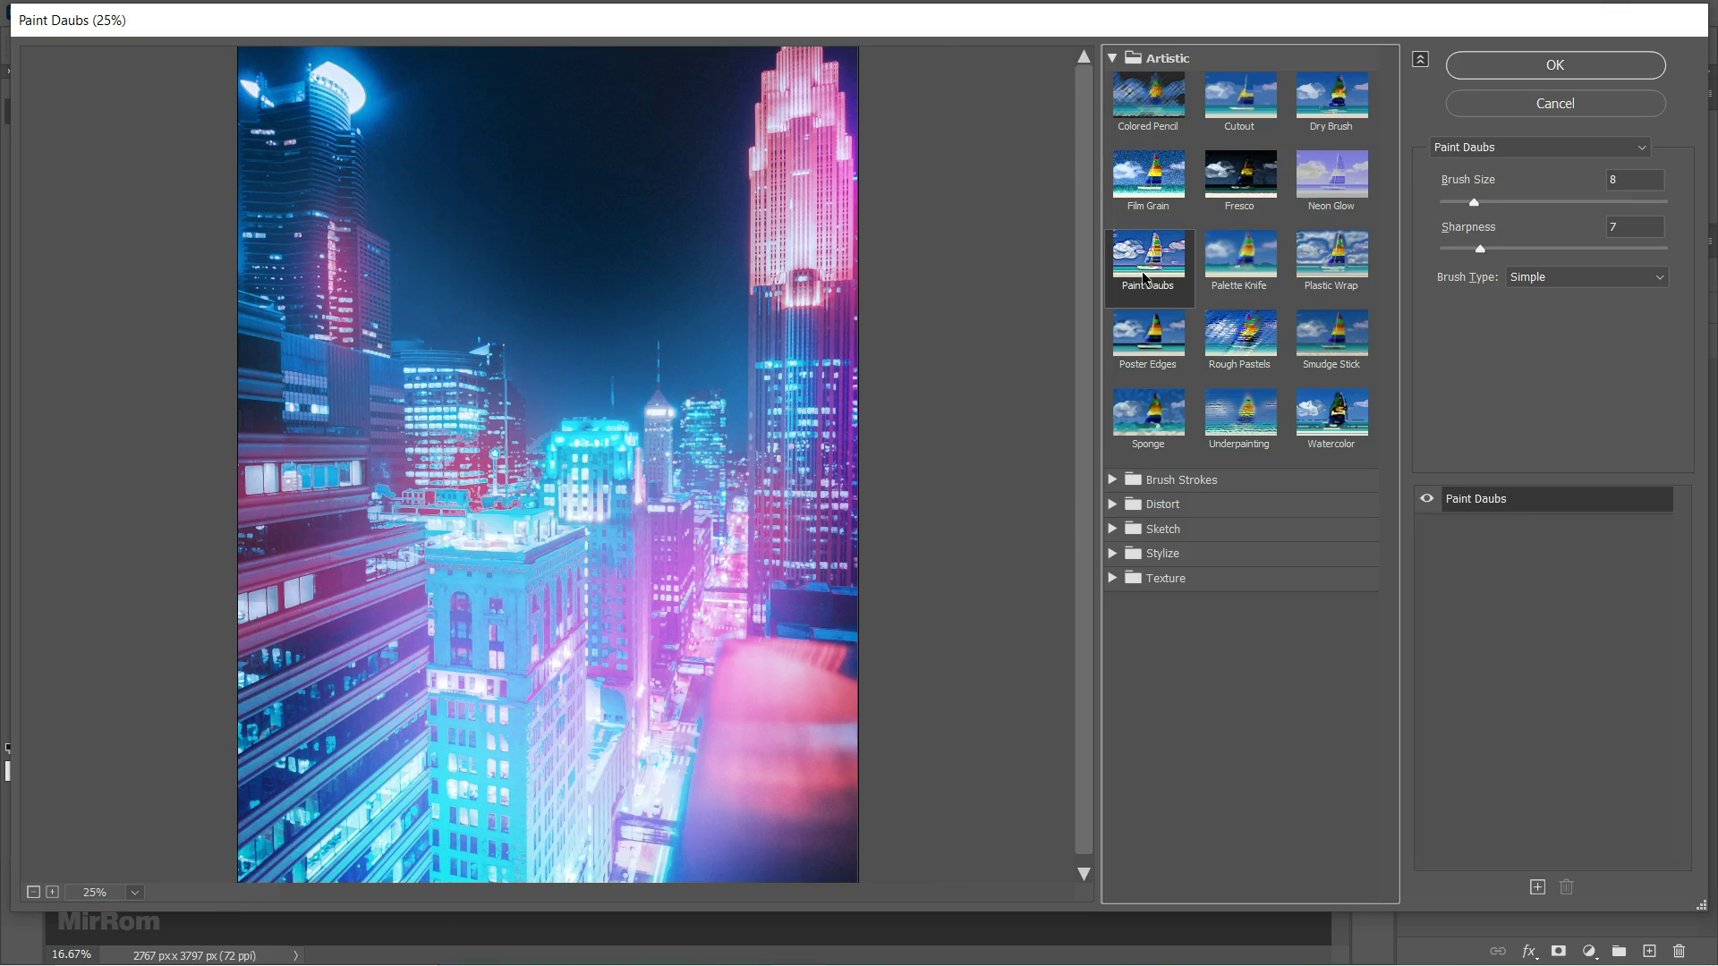
pyautogui.moveTo(1474, 204); pyautogui.dragTo(1489, 202)
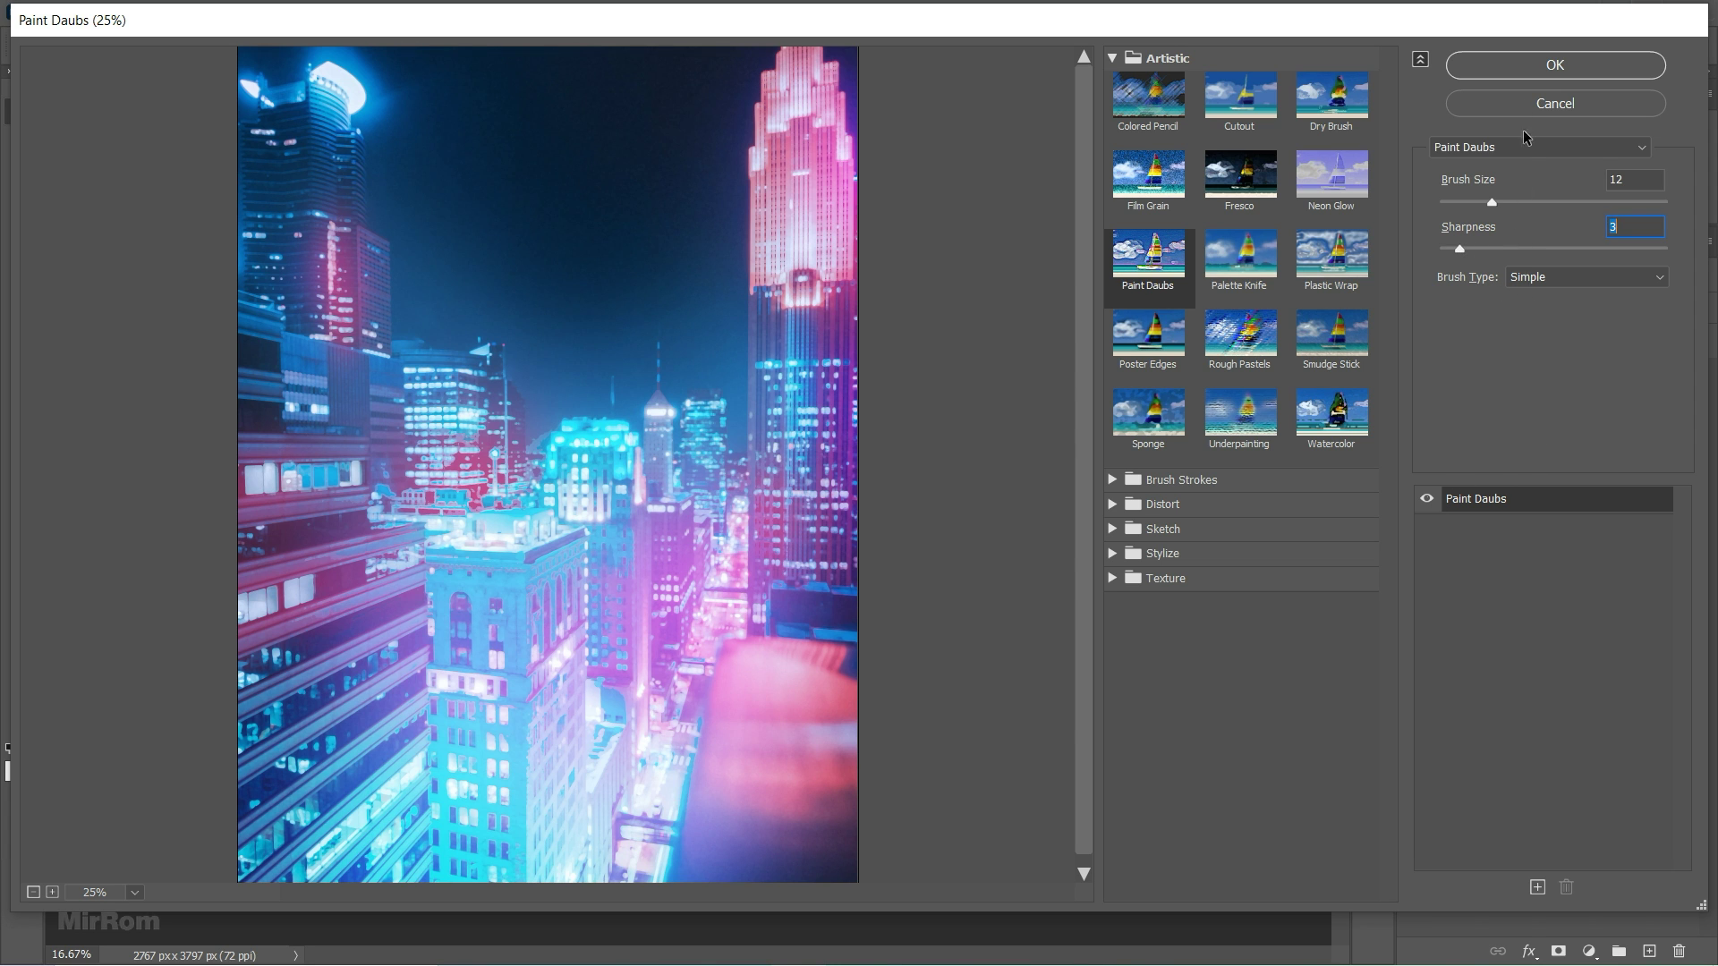
pyautogui.click(1524, 68)
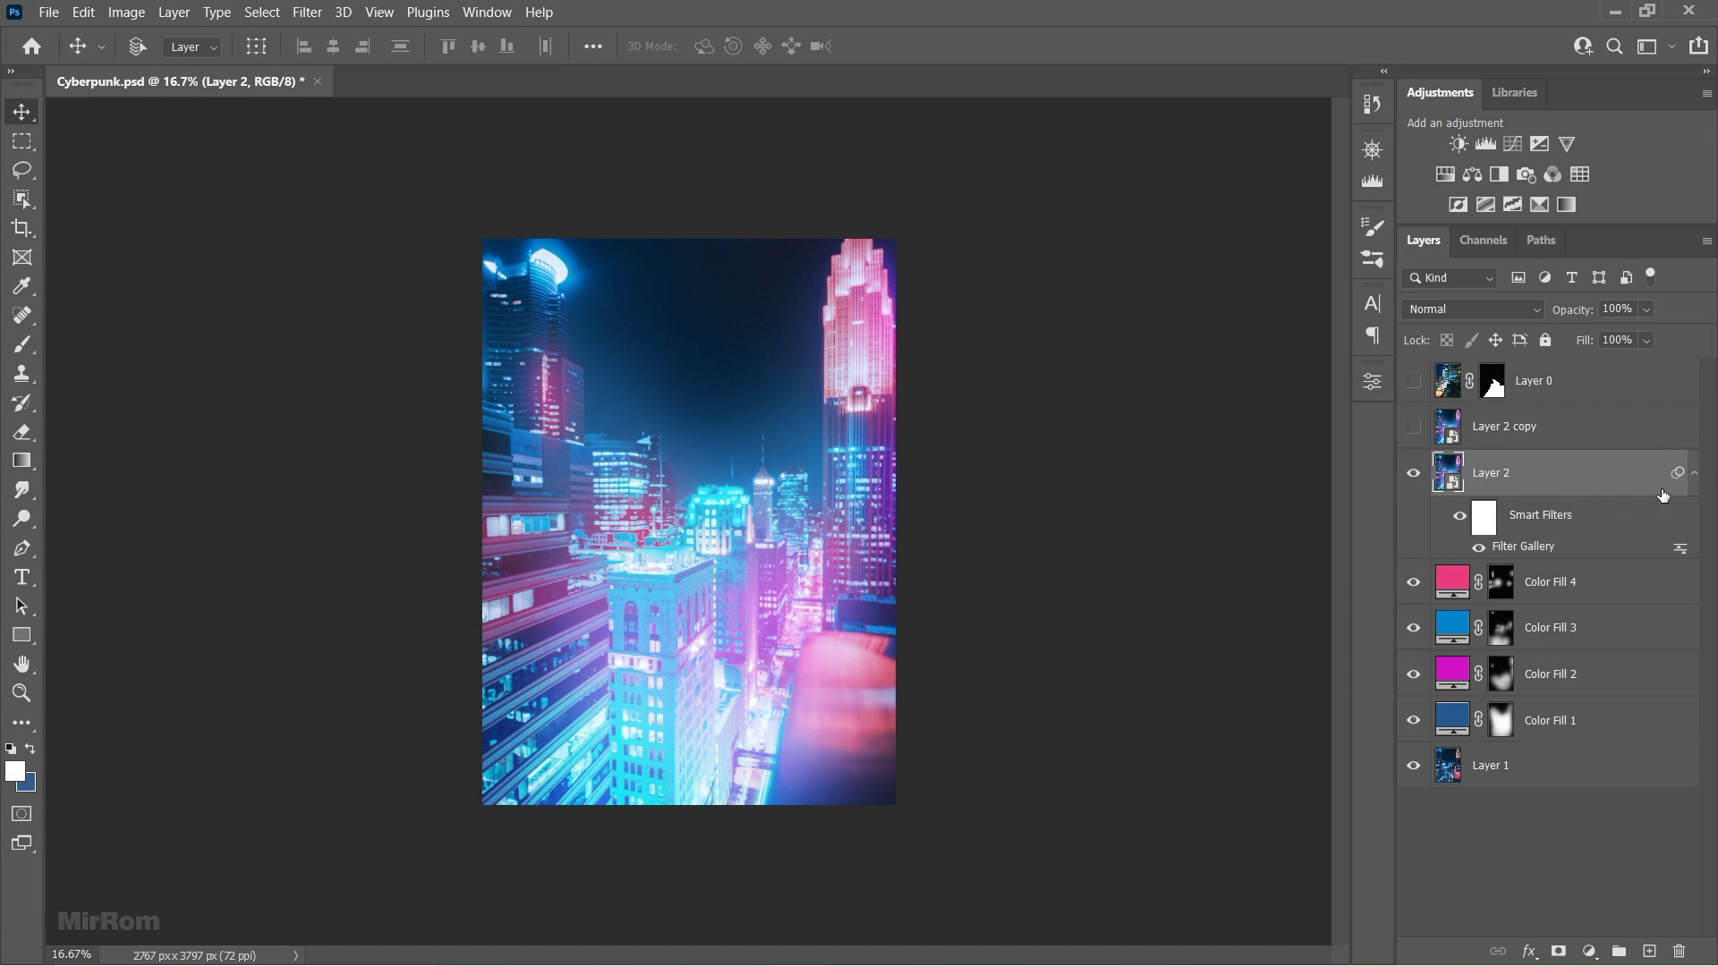
pyautogui.click(1694, 473)
# Step: Show the upper city copy and apply Poster Edges to it with edge thickness 8, edge intensity 2 and posterization 6
pyautogui.click(1414, 426)
pyautogui.click(1486, 434)
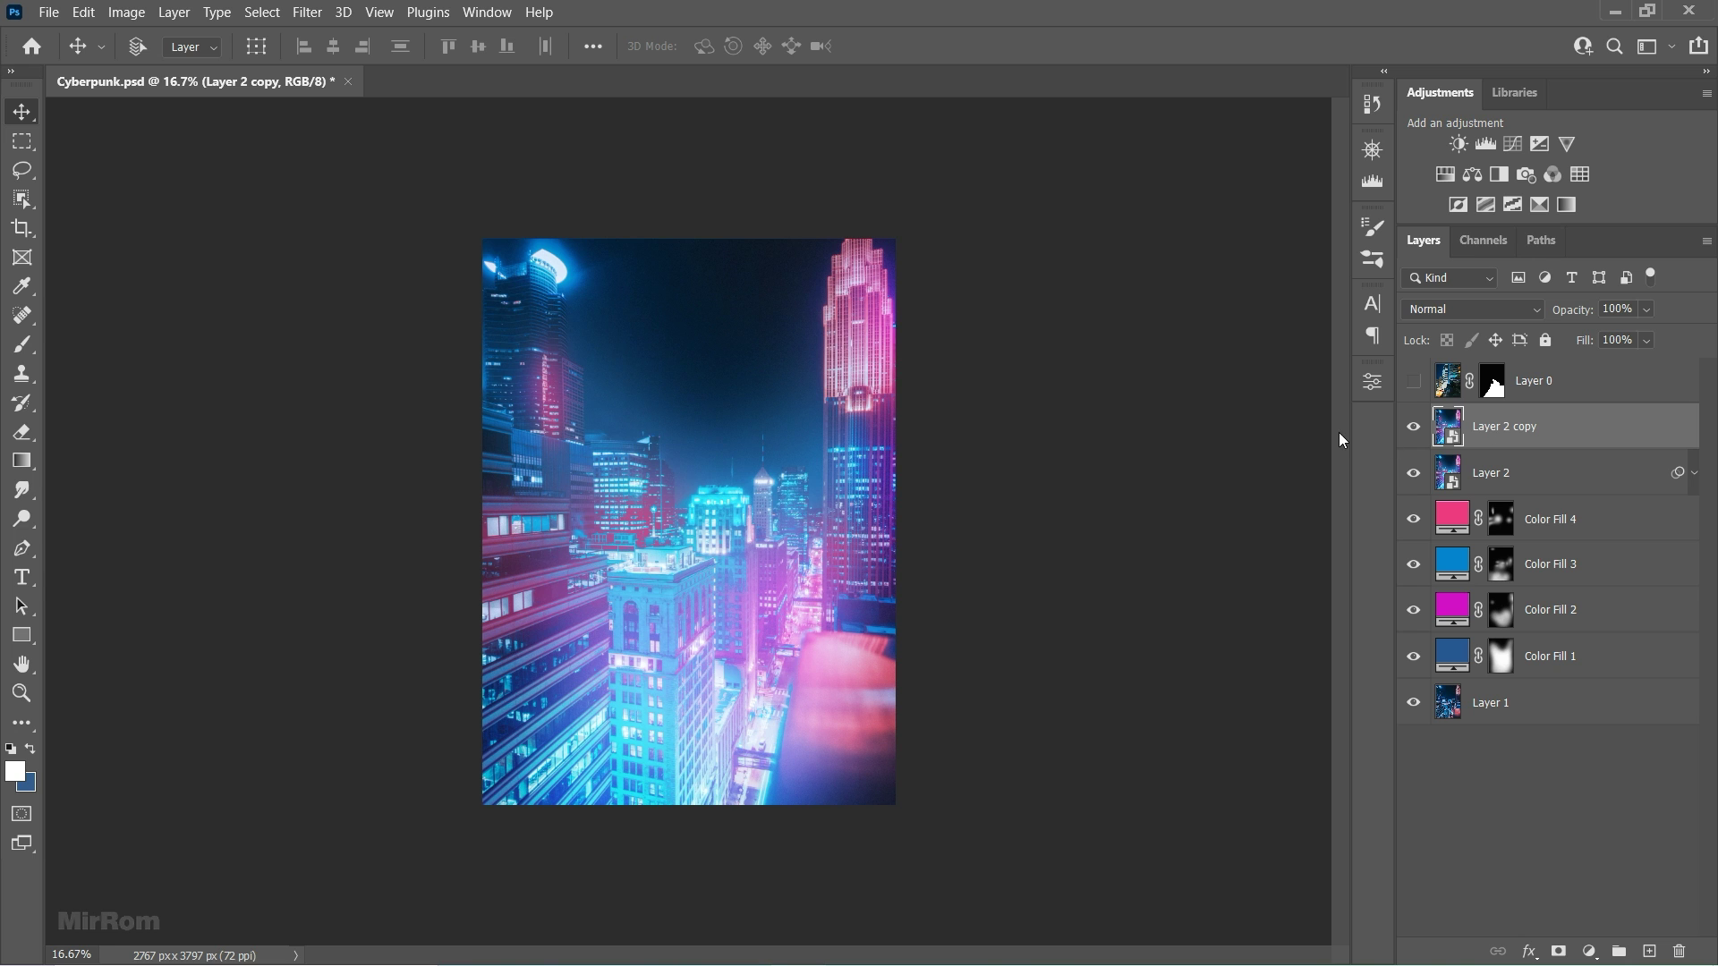
pyautogui.click(307, 12)
pyautogui.click(366, 122)
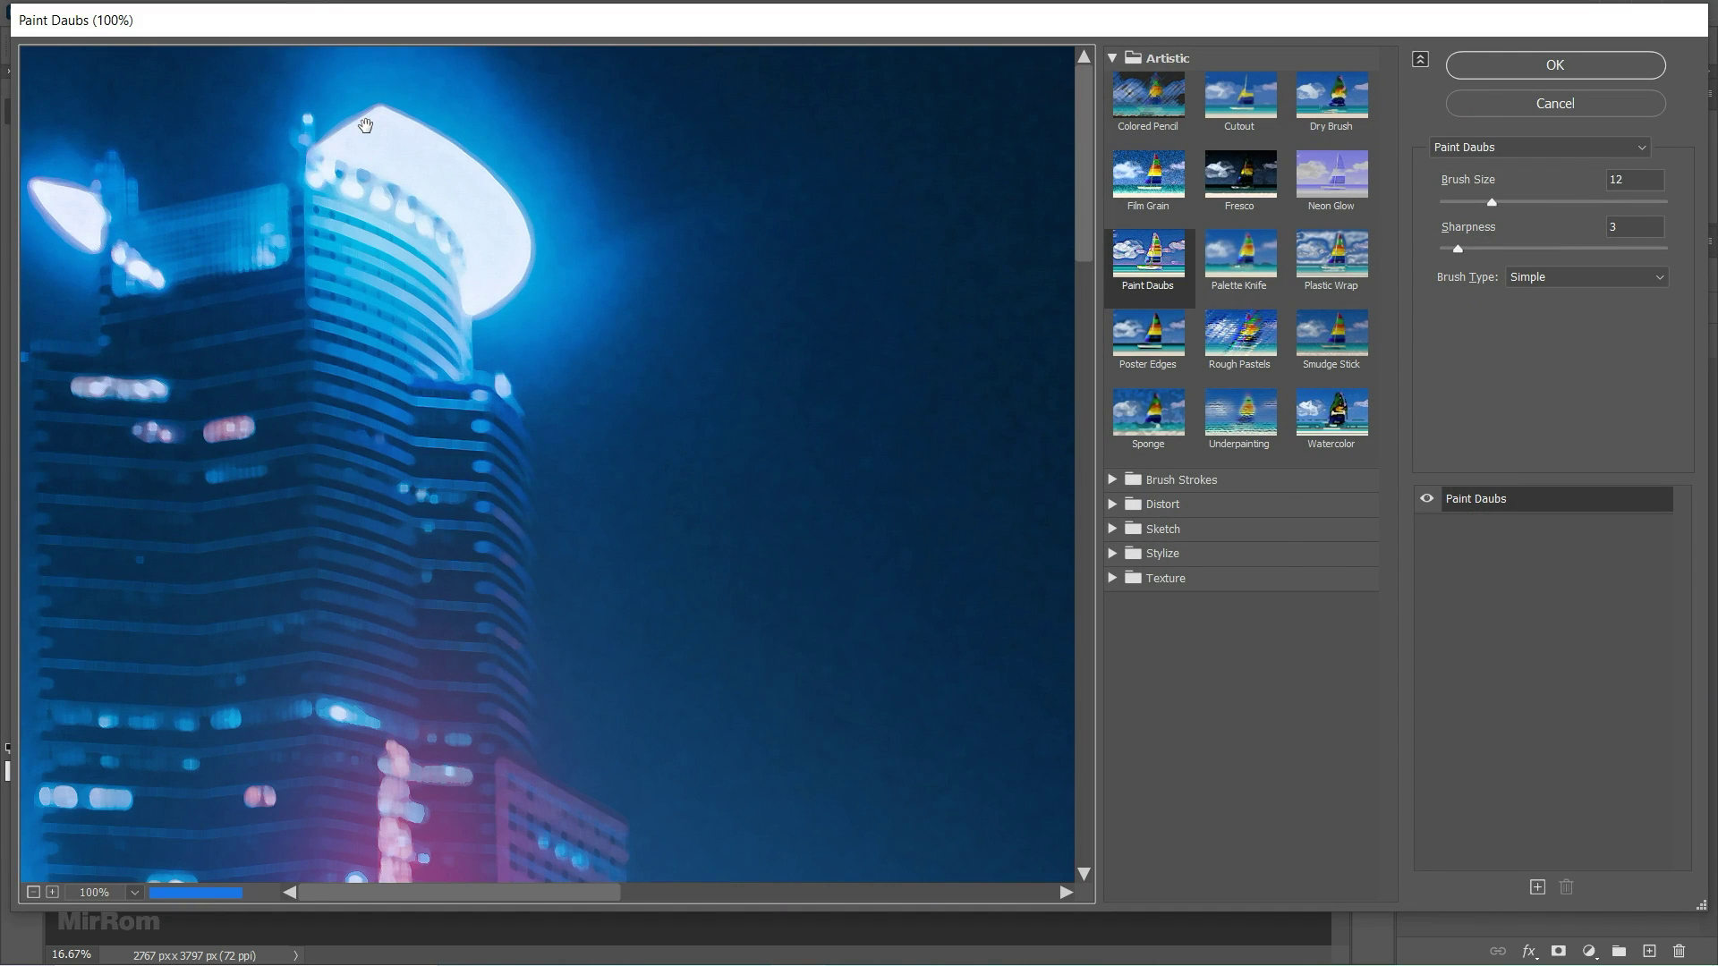
pyautogui.hotkey('ctrl', '-')
pyautogui.hotkey('ctrl', '-')
pyautogui.hotkey('ctrl', '-')
pyautogui.hotkey('ctrl', '-')
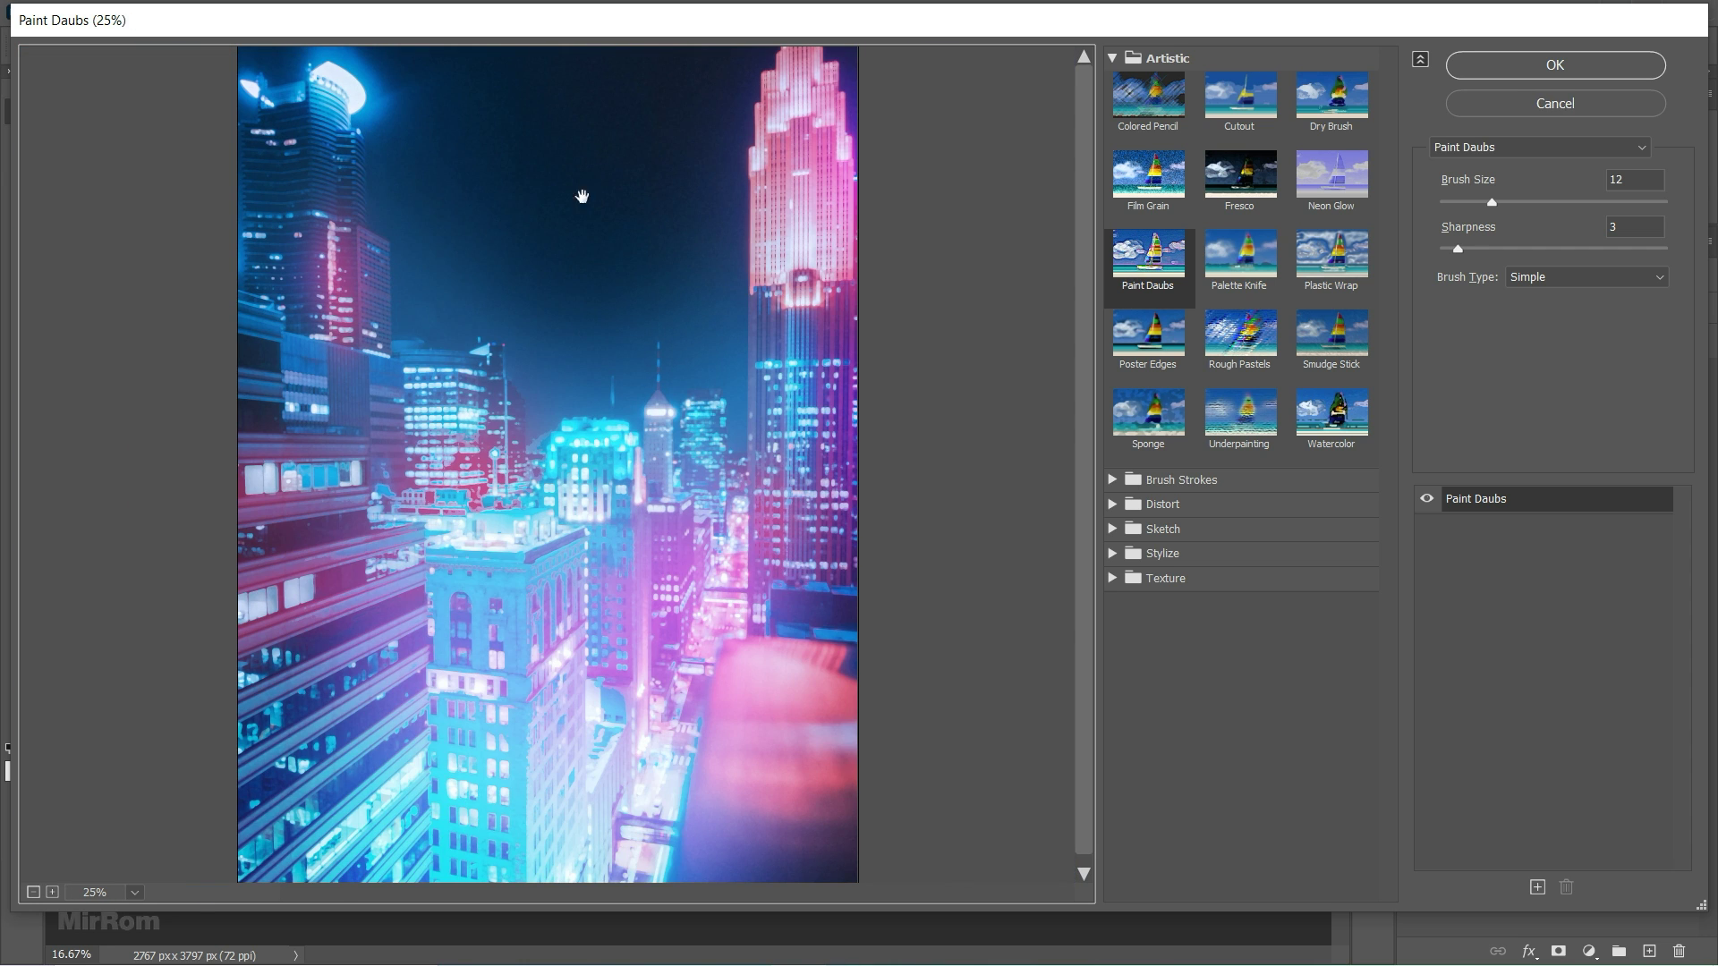
pyautogui.click(1146, 339)
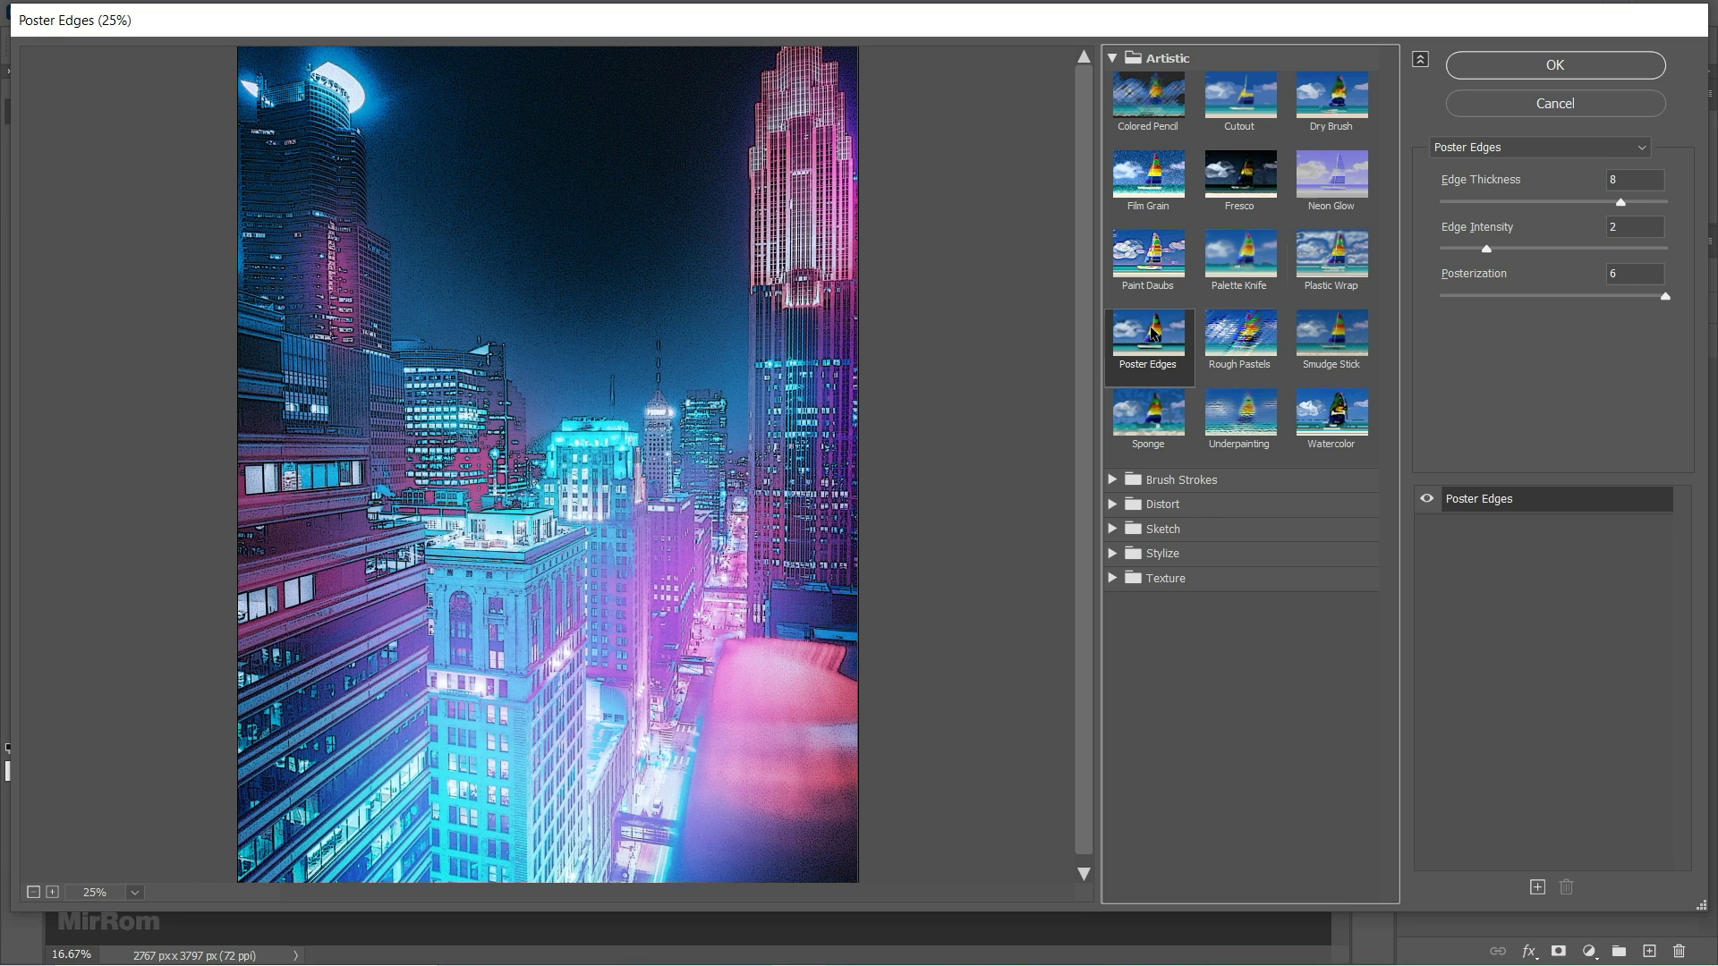
pyautogui.click(1620, 203)
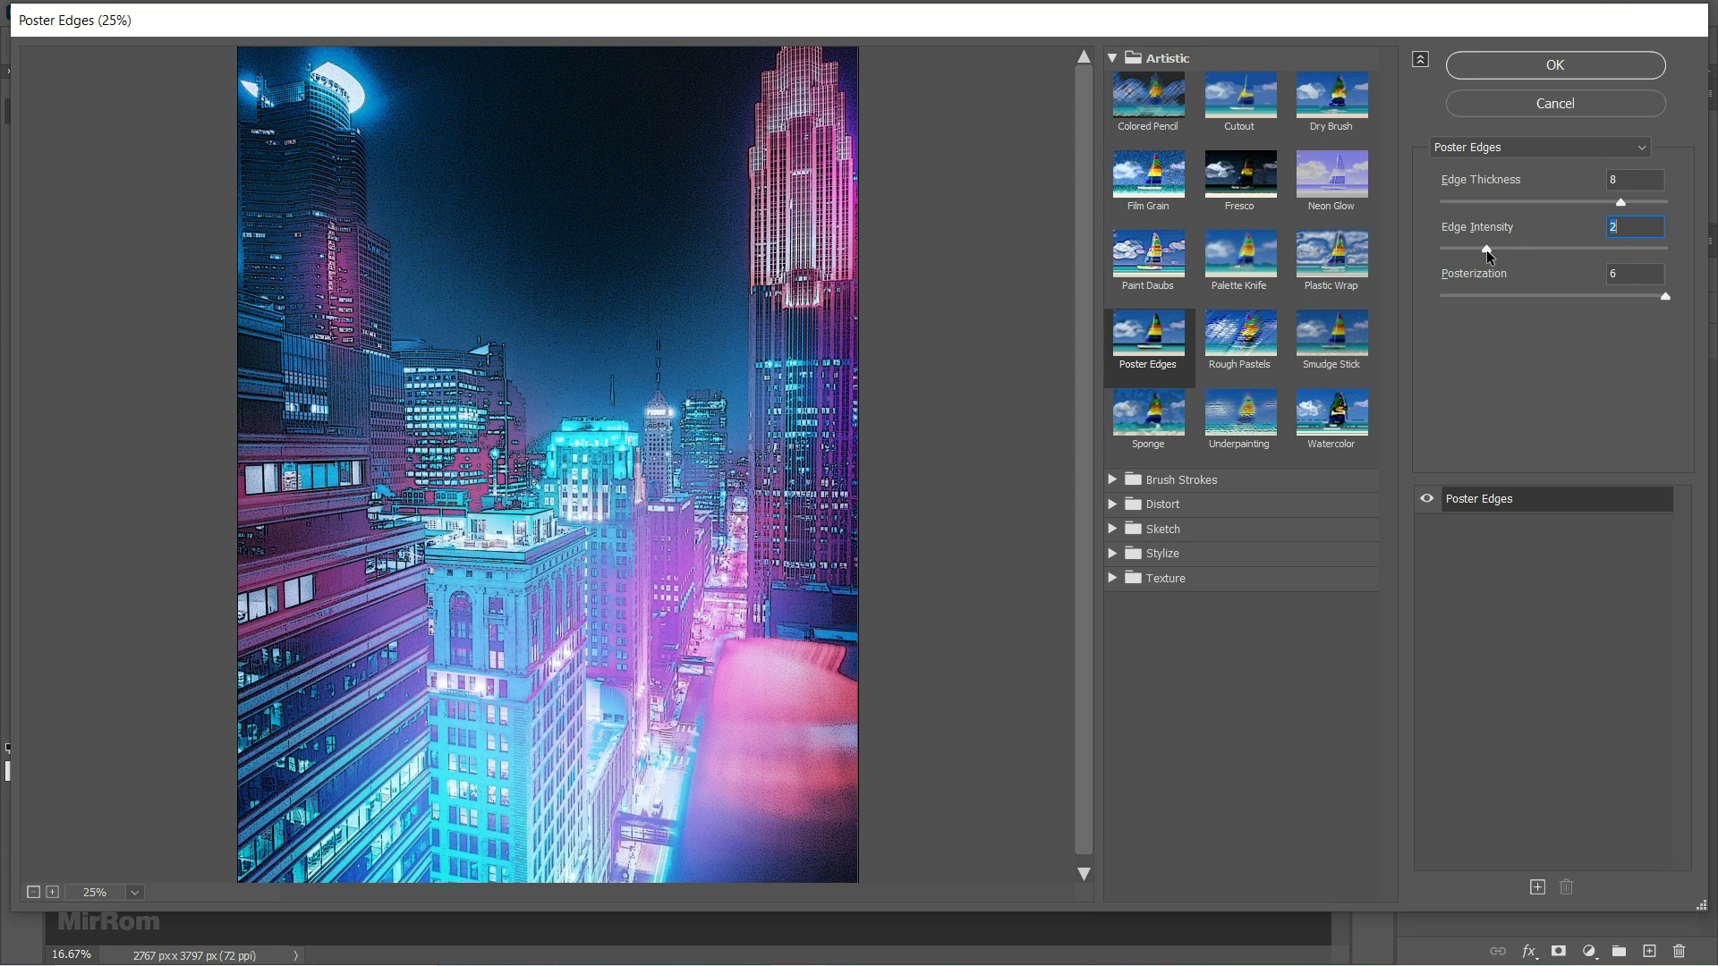
pyautogui.click(1668, 296)
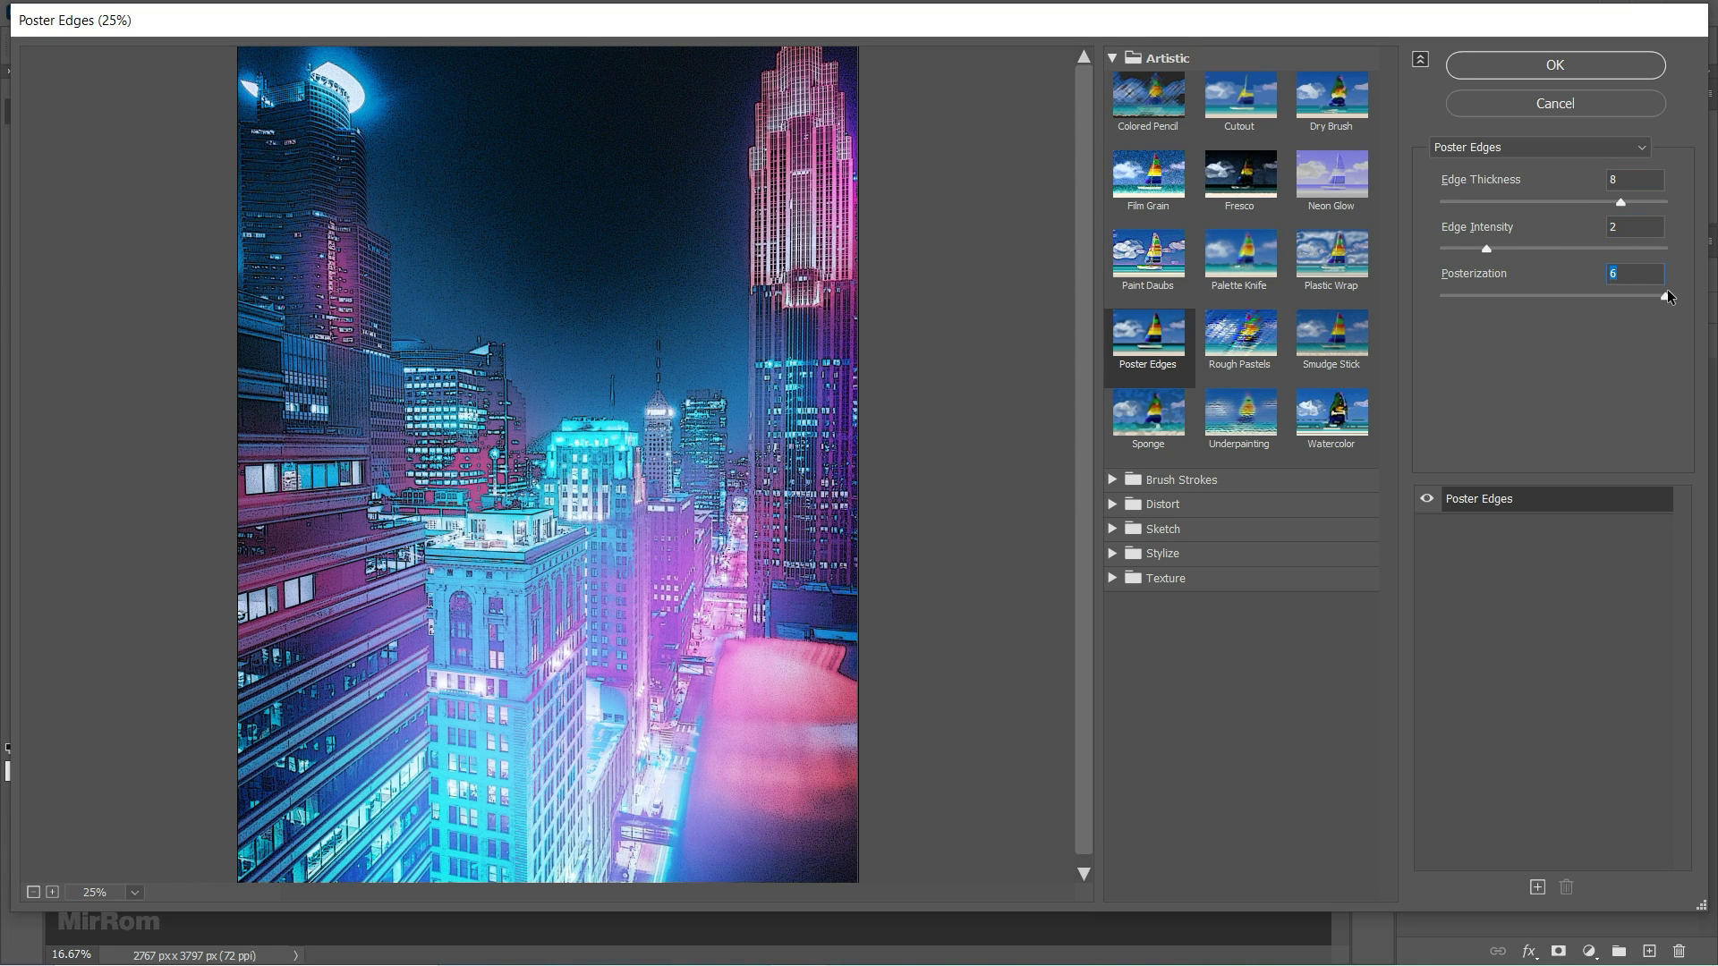
pyautogui.click(1545, 72)
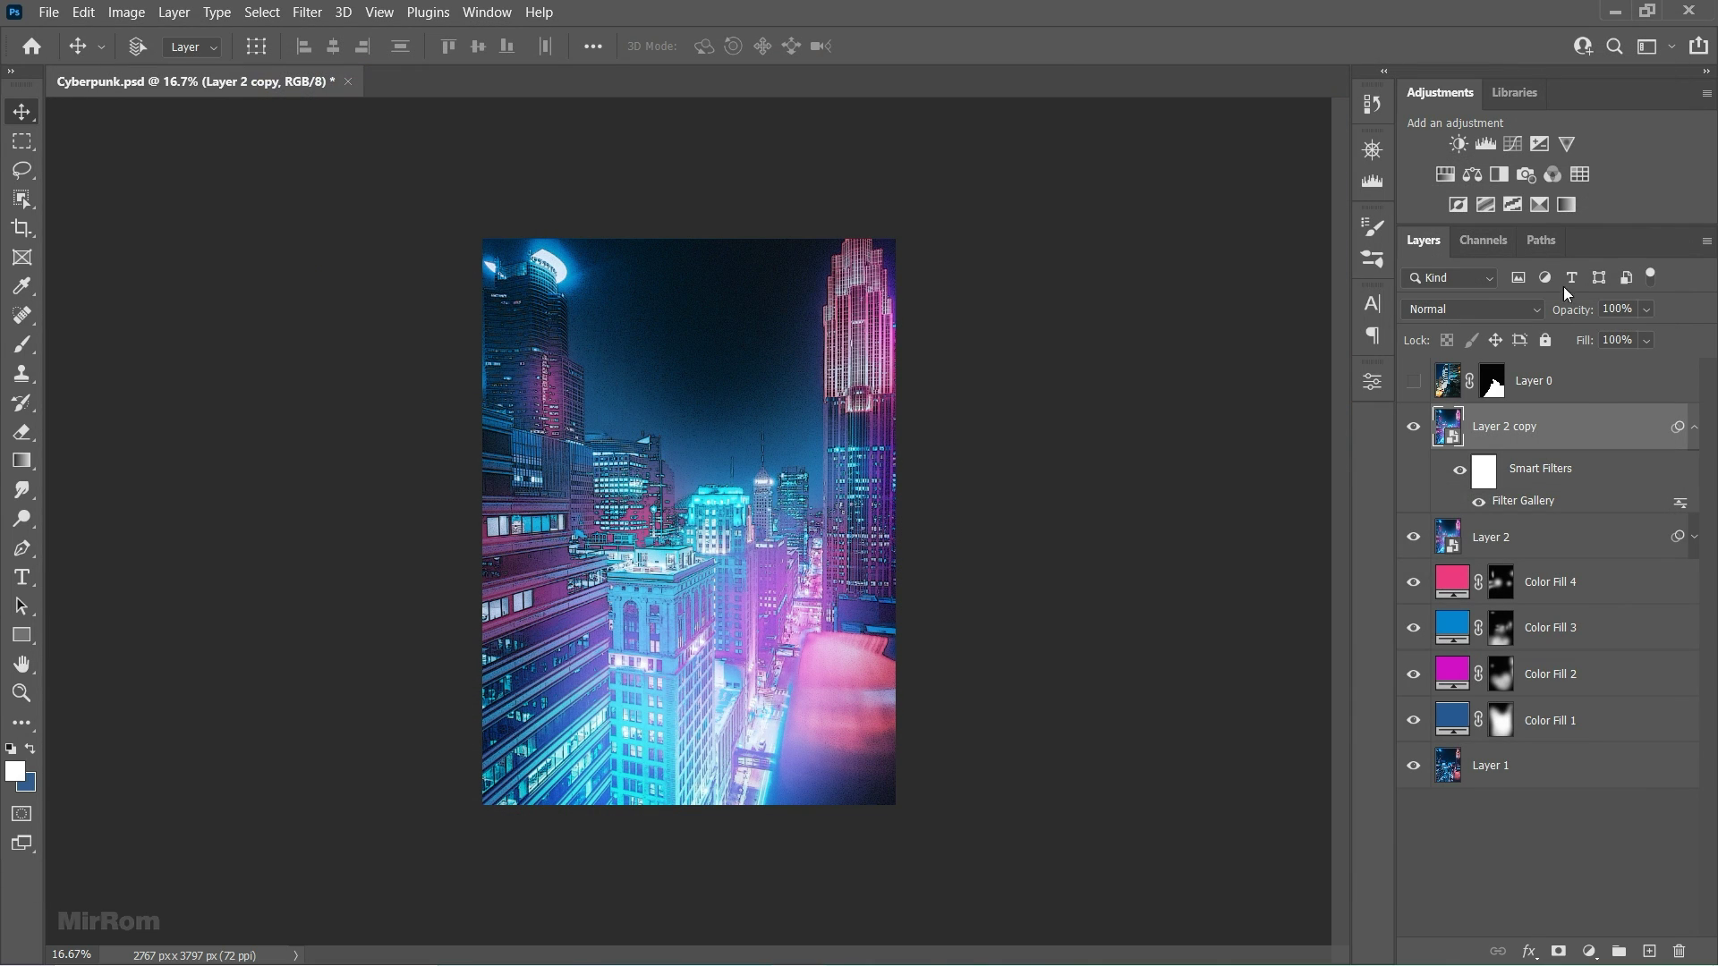
pyautogui.click(1692, 428)
# Step: Set the Poster Edges layer's blend mode to Soft Light and its opacity to 69%
pyautogui.click(1512, 309)
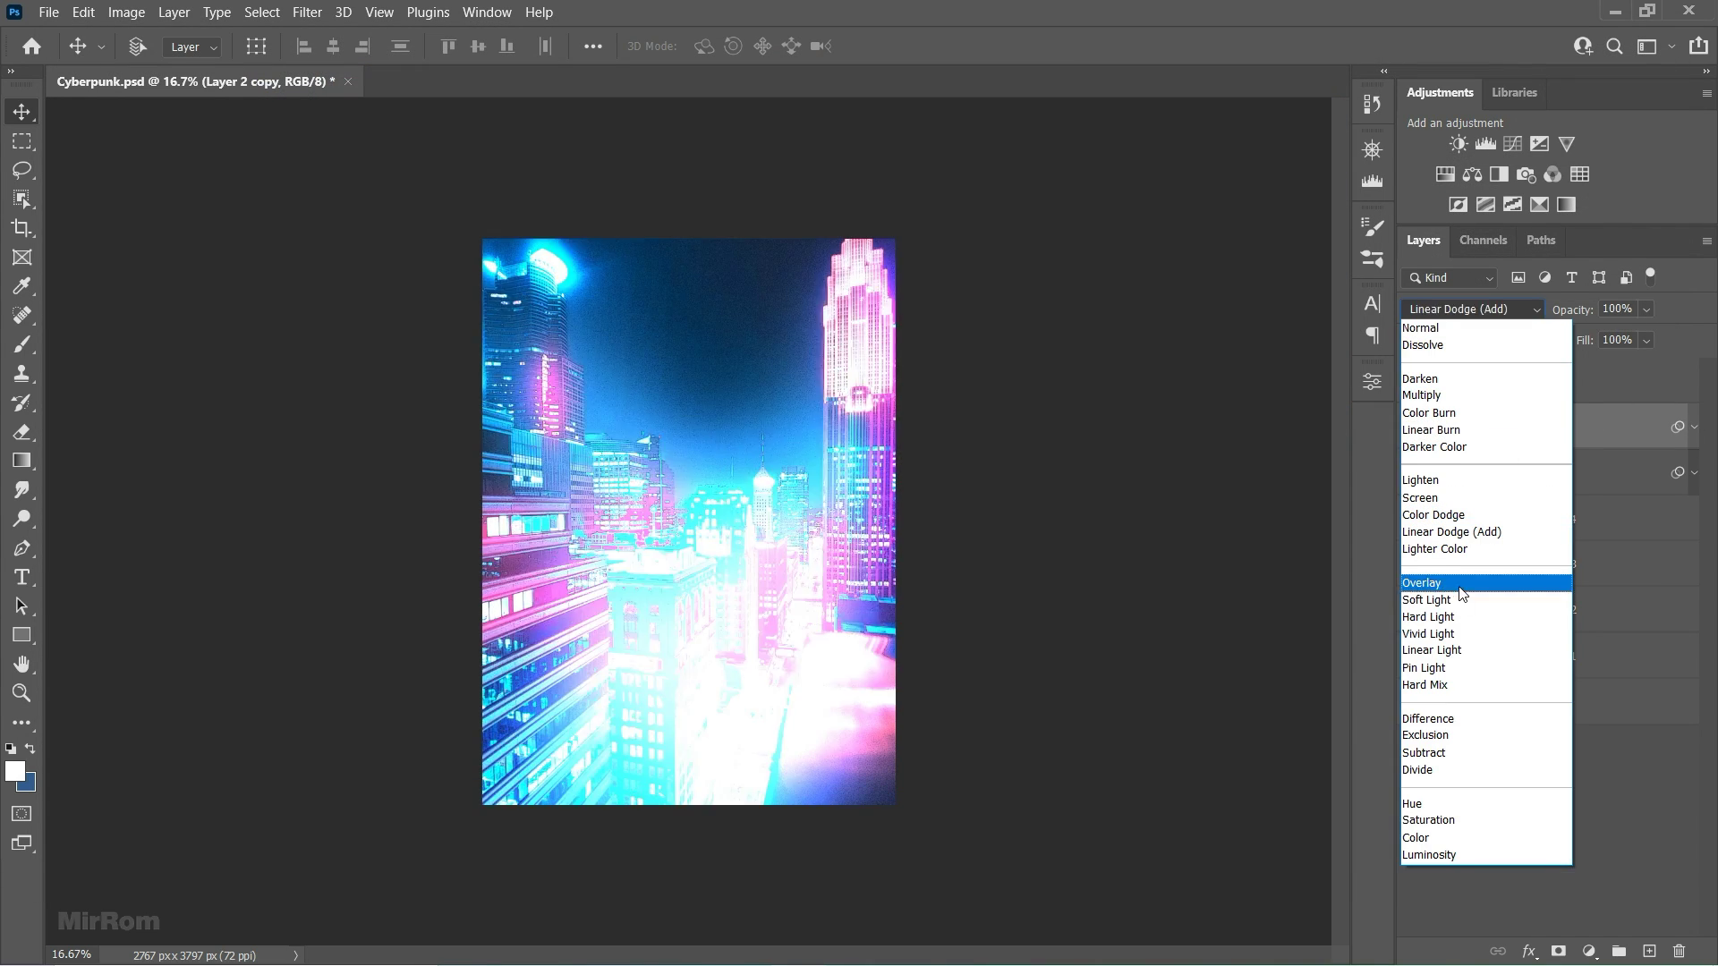
pyautogui.click(1459, 602)
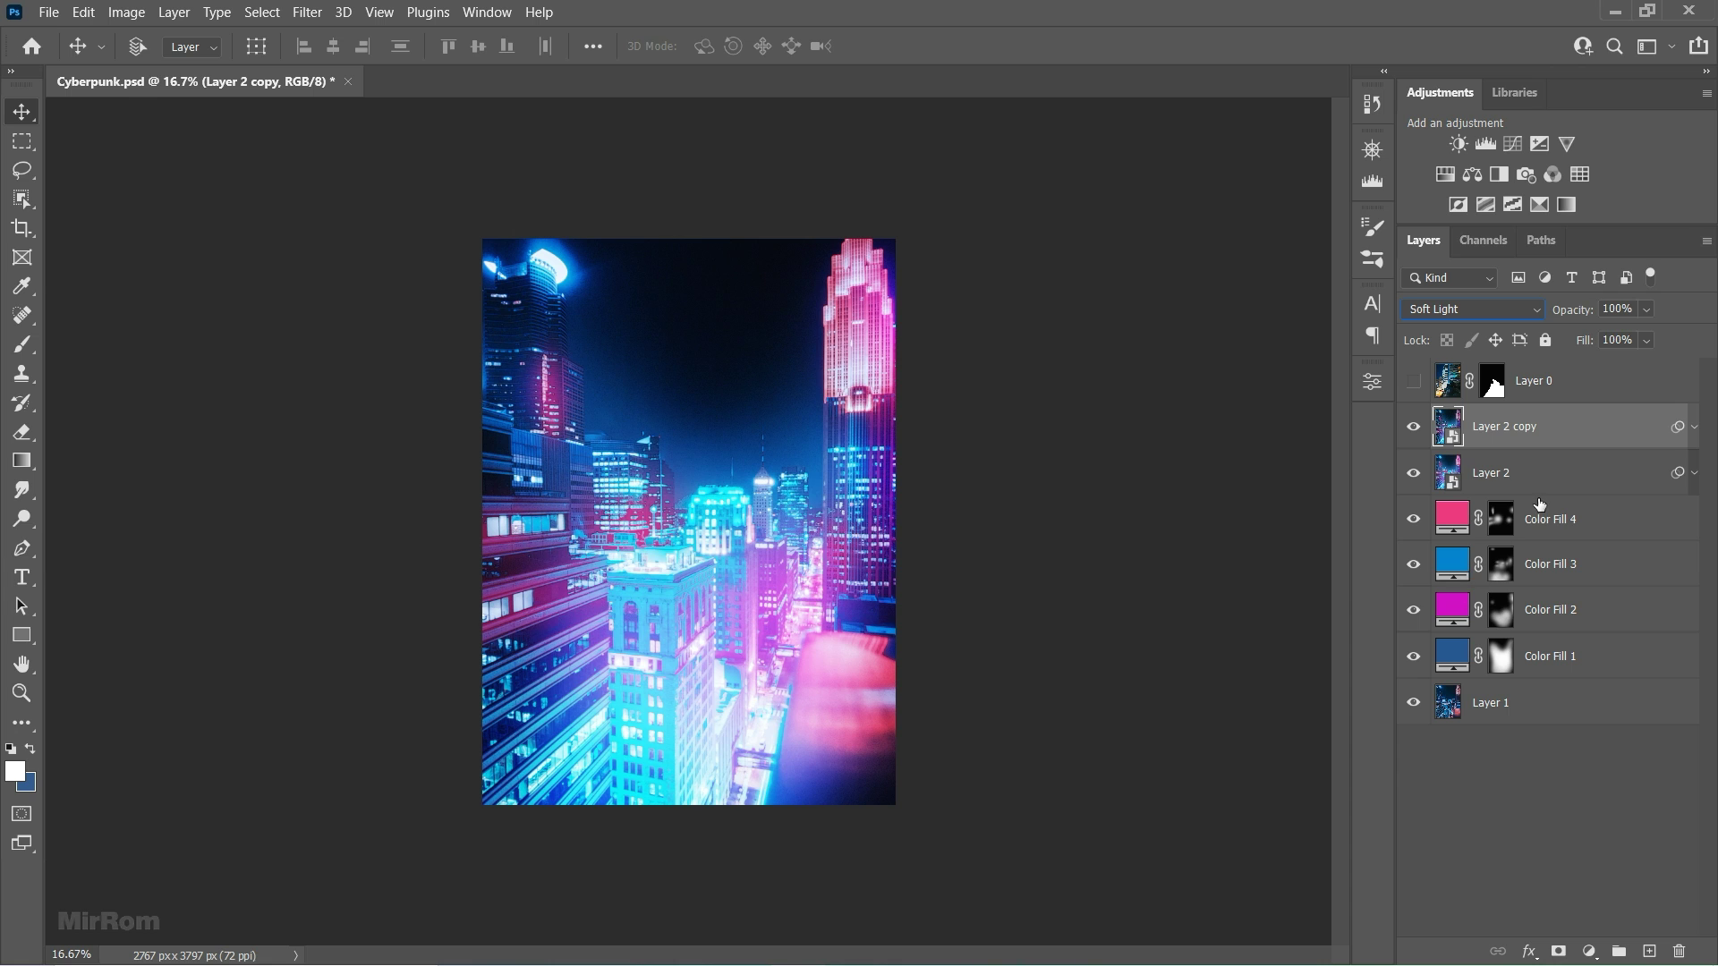
pyautogui.click(1647, 310)
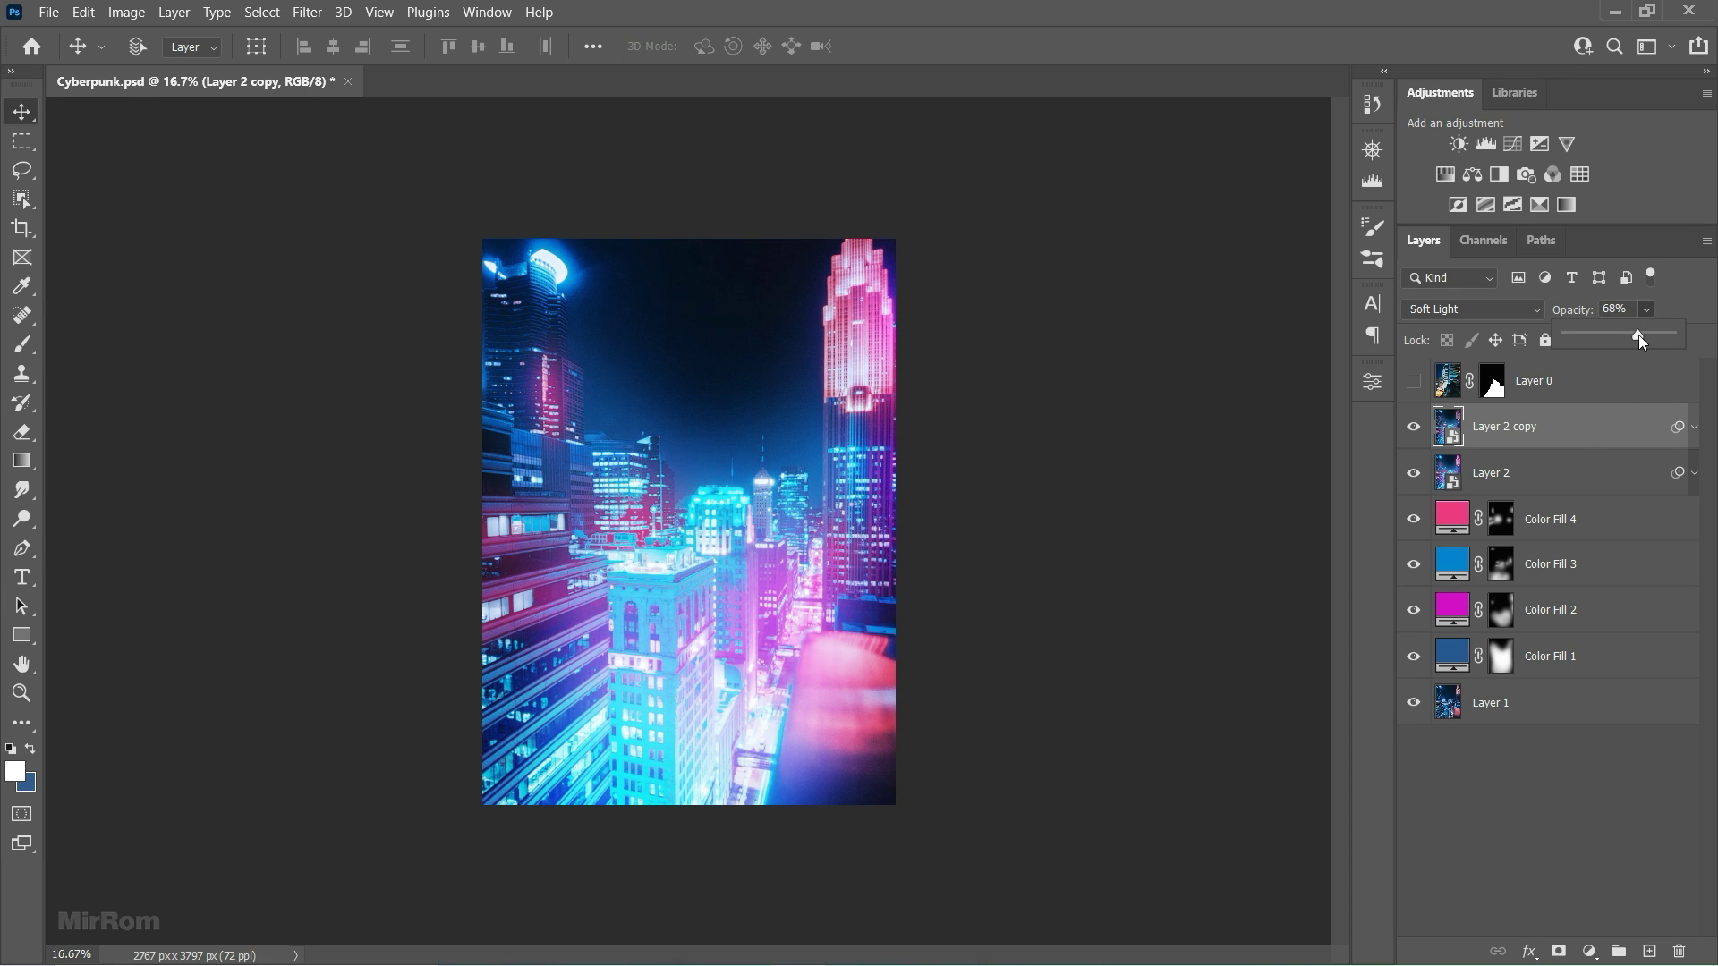
pyautogui.moveTo(1640, 339); pyautogui.dragTo(1633, 312)
# Step: Compare the city with the Poster Edges layer hidden and shown, and examine the filtered buildings up close
pyautogui.click(1414, 430)
pyautogui.click(1414, 430)
pyautogui.hotkey('ctrl', '+')
pyautogui.scroll(2, 1204, 452)
pyautogui.scroll(-3, 1205, 452)
pyautogui.scroll(1, 1204, 452)
pyautogui.hotkey('ctrl', '-')
# Step: Show and select the seated figure's layer, and save the document
pyautogui.click(1414, 381)
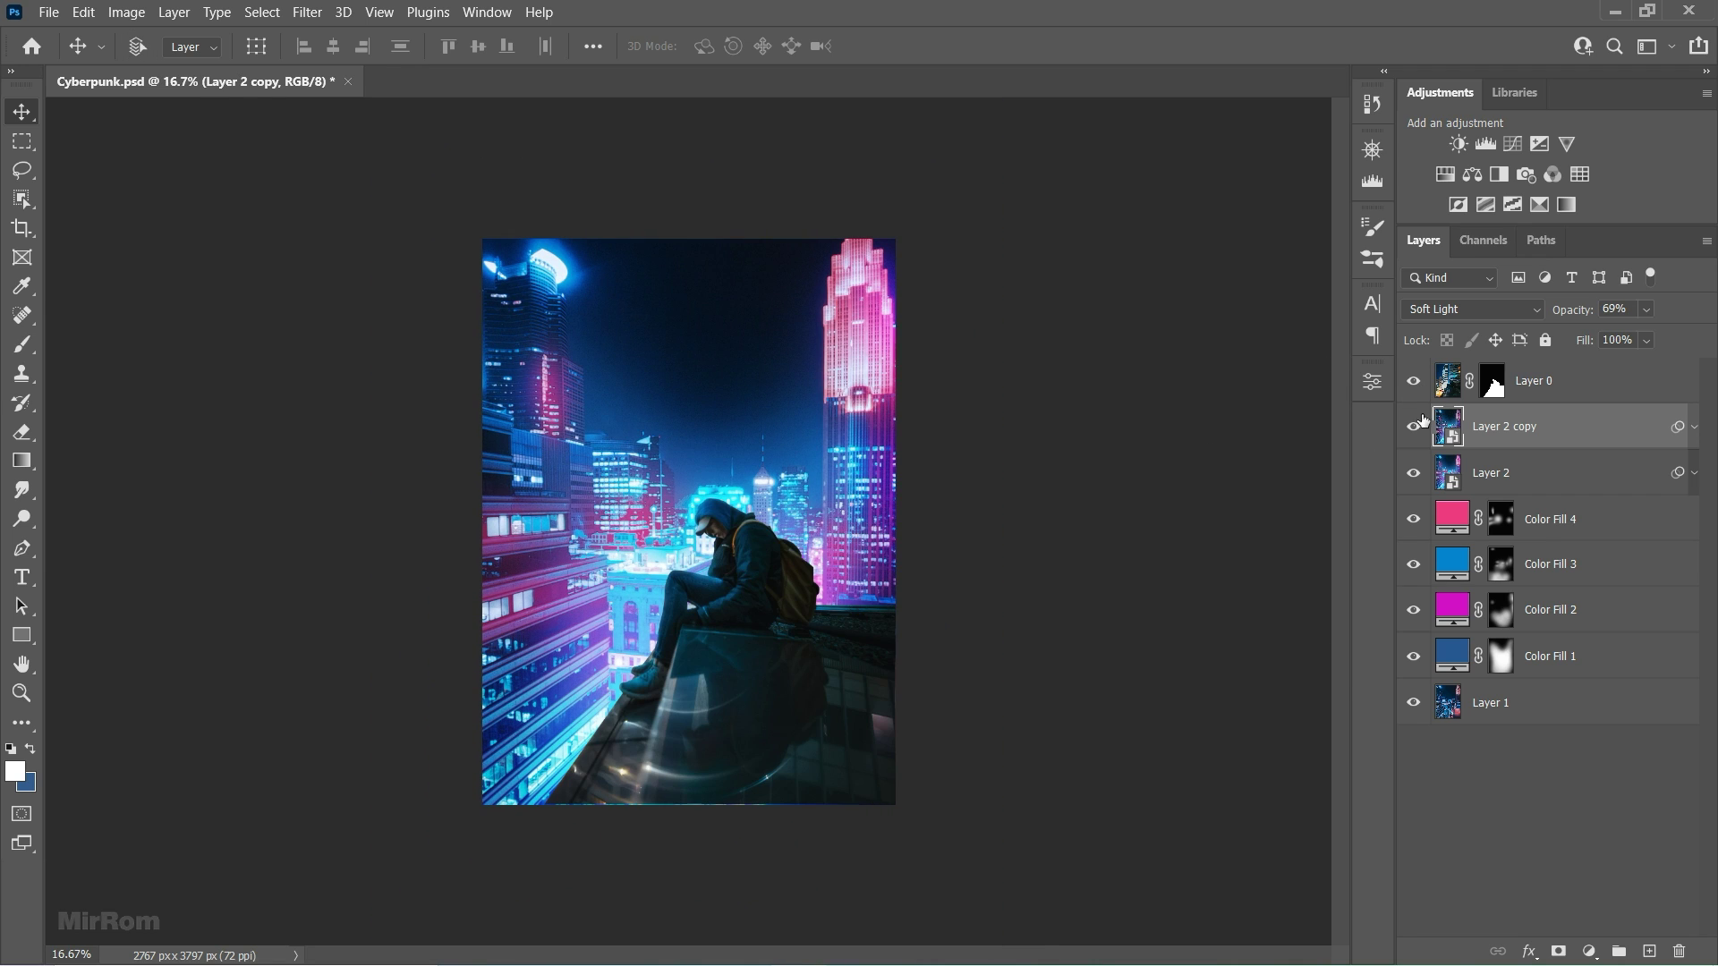
pyautogui.click(1449, 389)
pyautogui.hotkey('ctrl', 's')
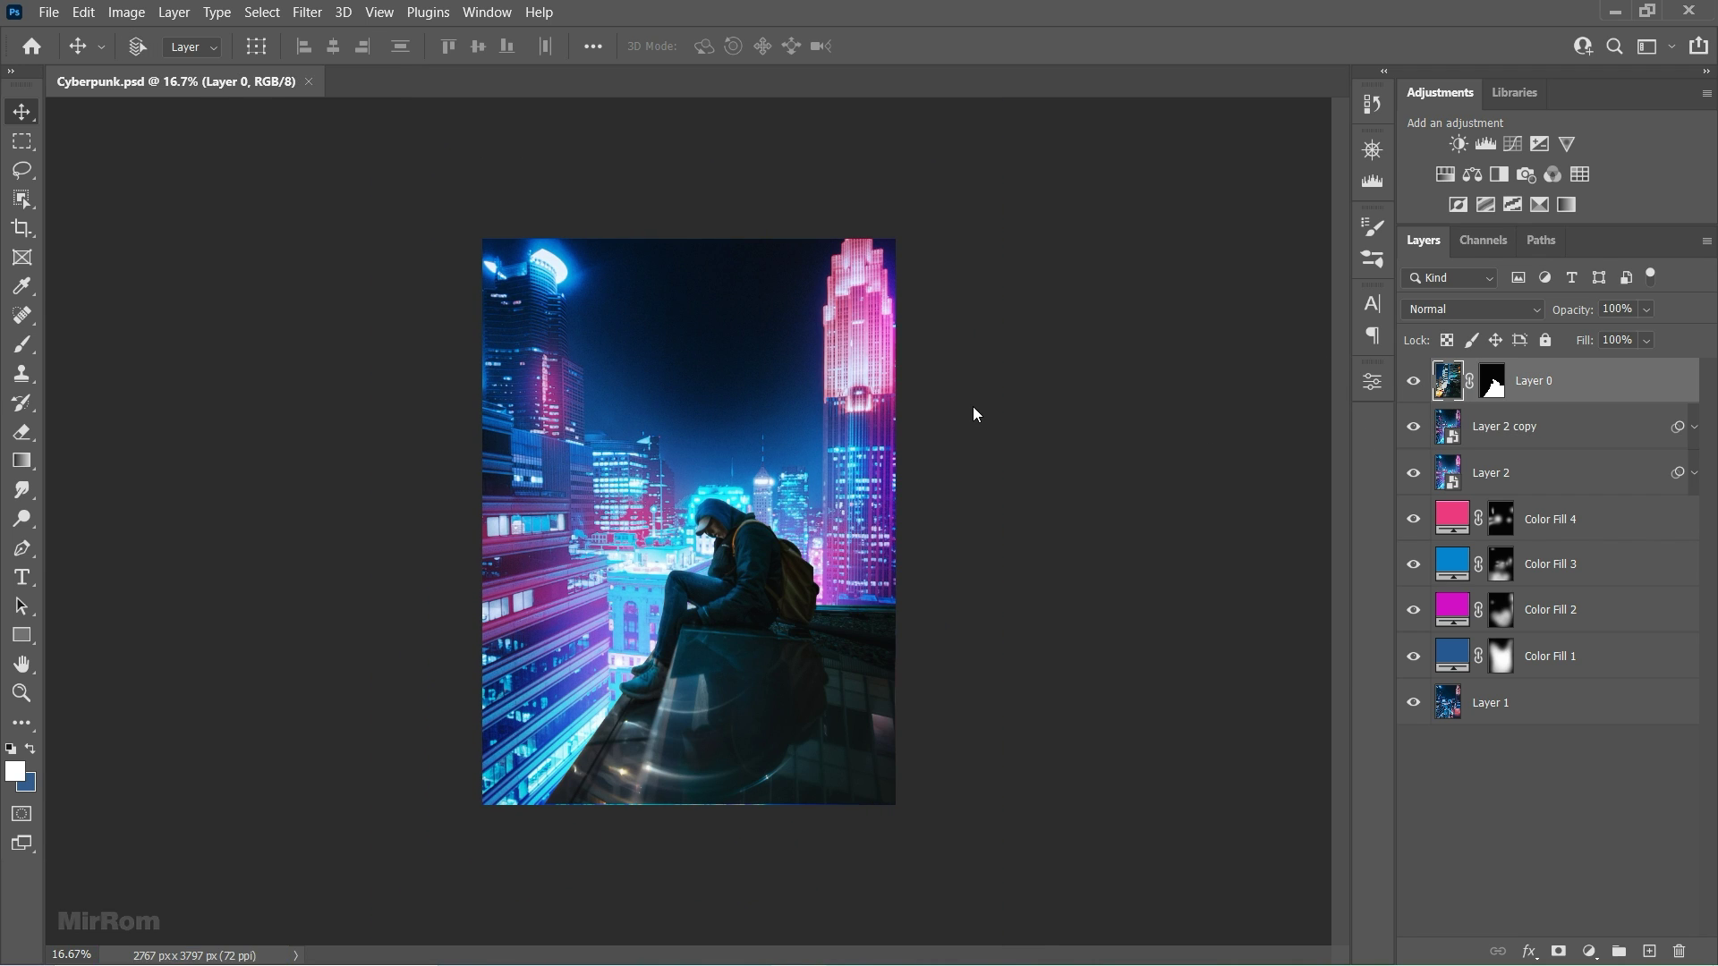
# Step: Apply the seated figure's layer mask permanently and convert the layer to a smart object
pyautogui.rightClick(1493, 383)
pyautogui.click(1522, 441)
pyautogui.click(1706, 242)
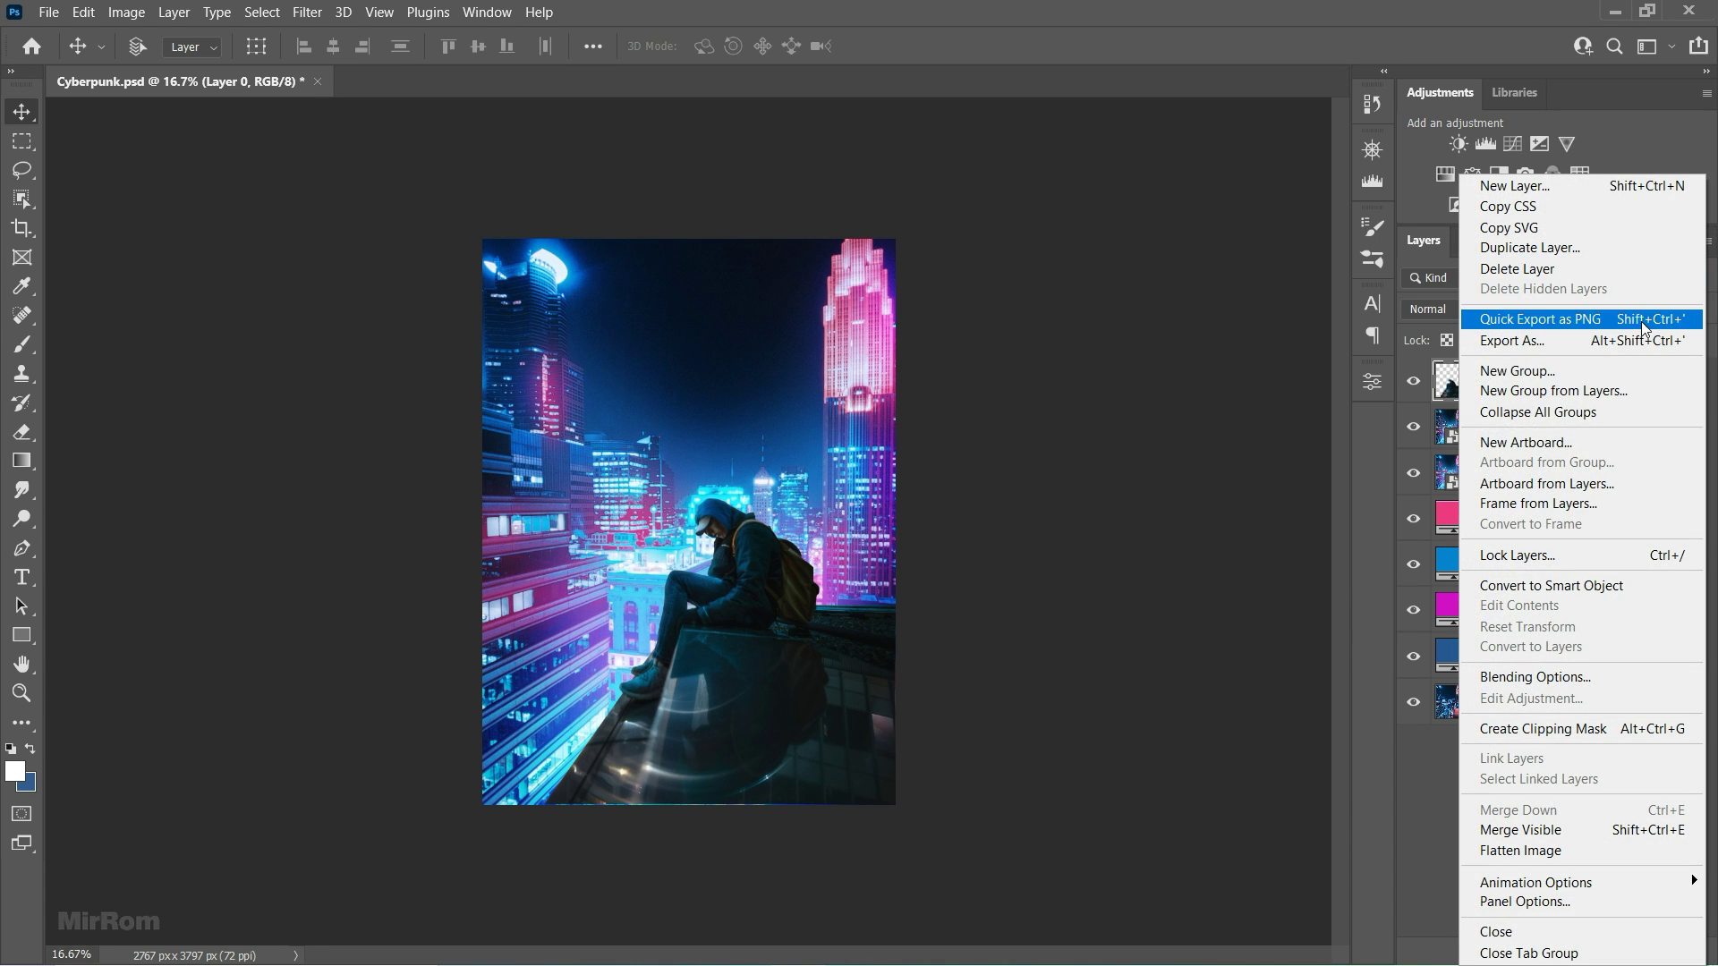
pyautogui.click(1562, 585)
# Step: Apply a Camera Raw filter to the seated figure with Highlights -21, Shadows +20, Whites +53 and Clarity +57
pyautogui.hotkey('ctrl', '+')
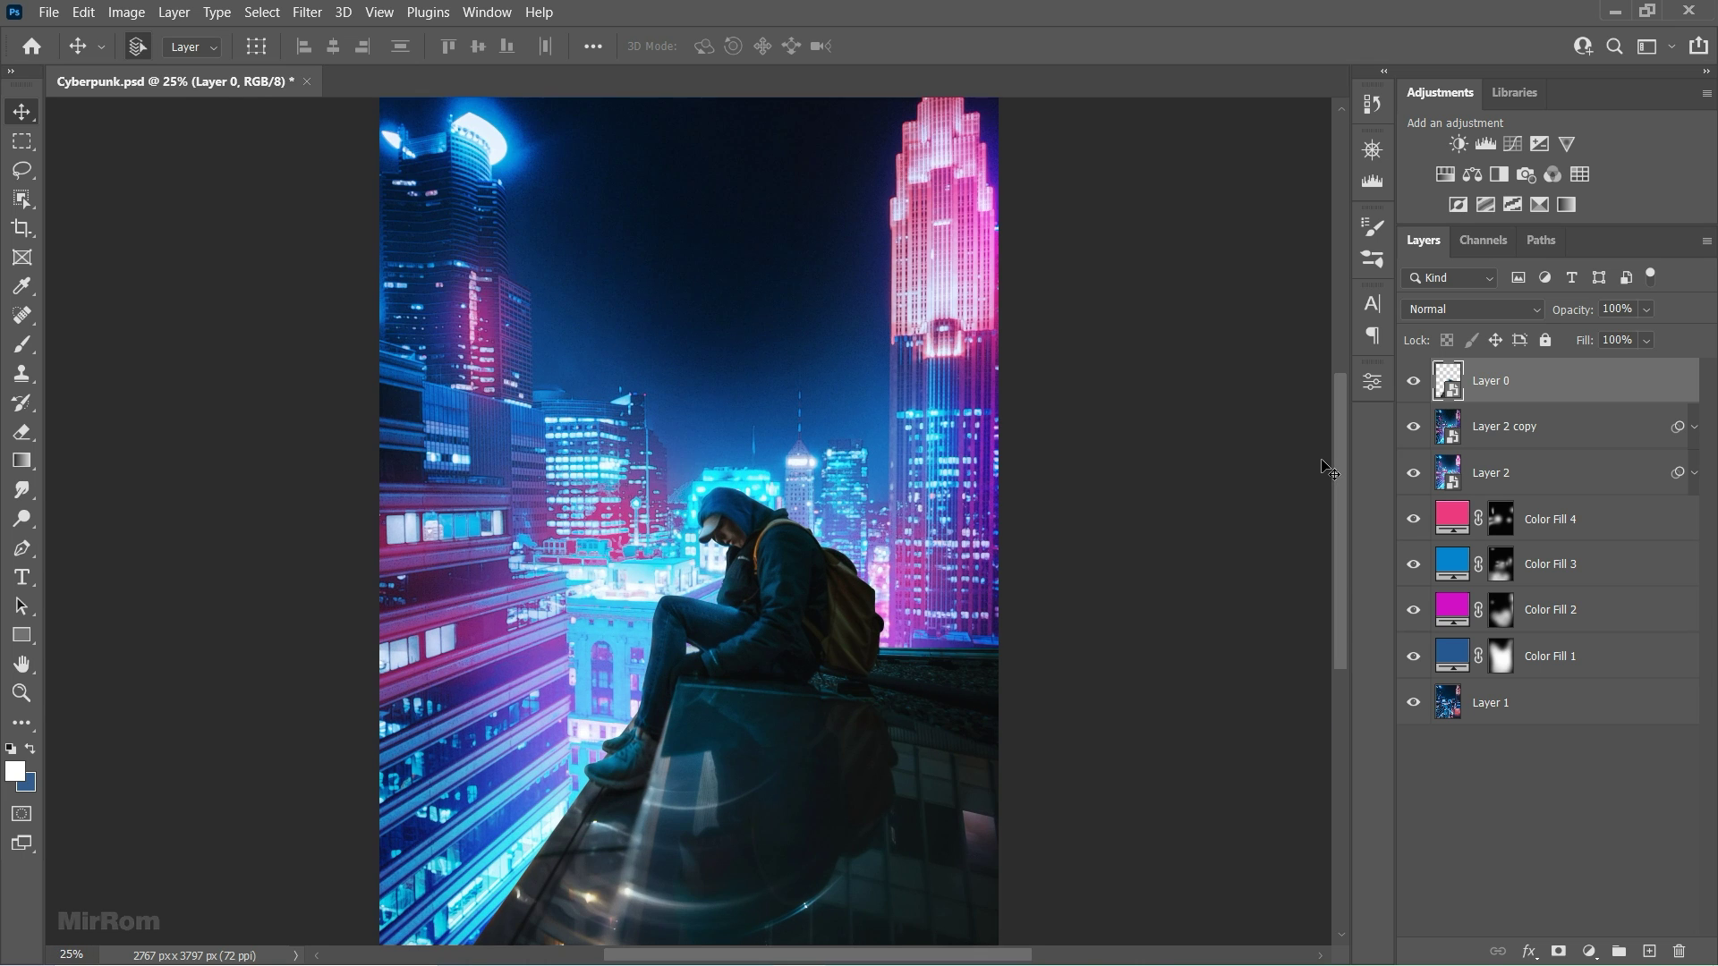
pyautogui.click(307, 12)
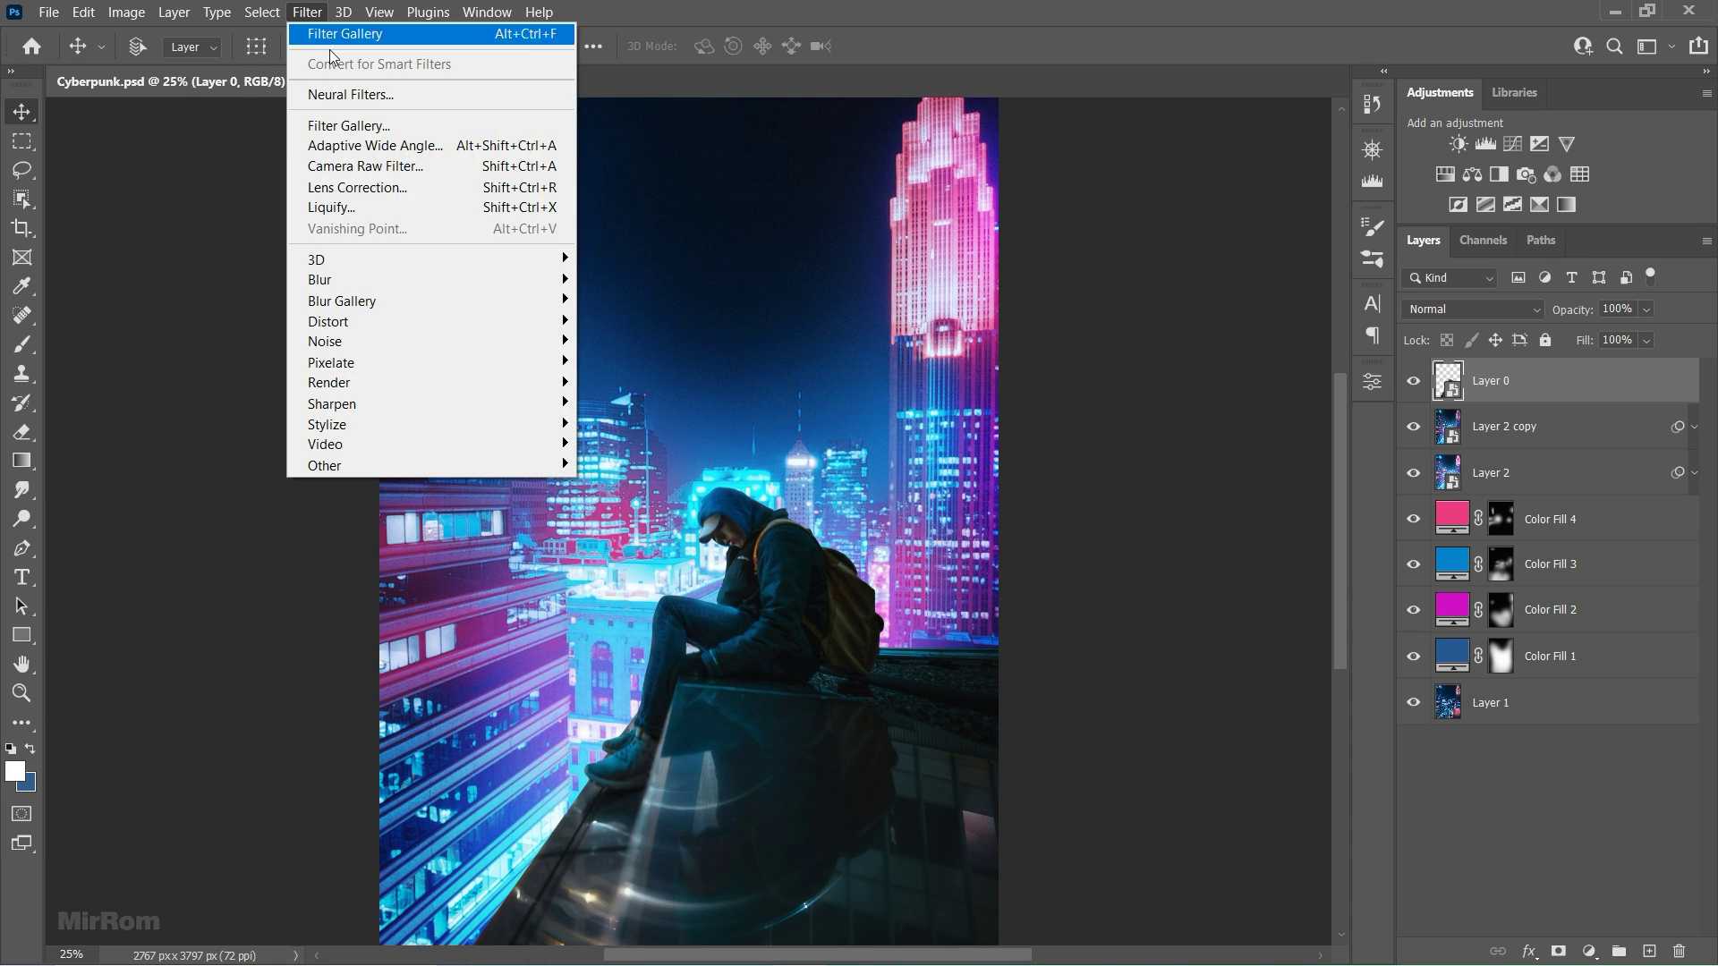
pyautogui.click(407, 166)
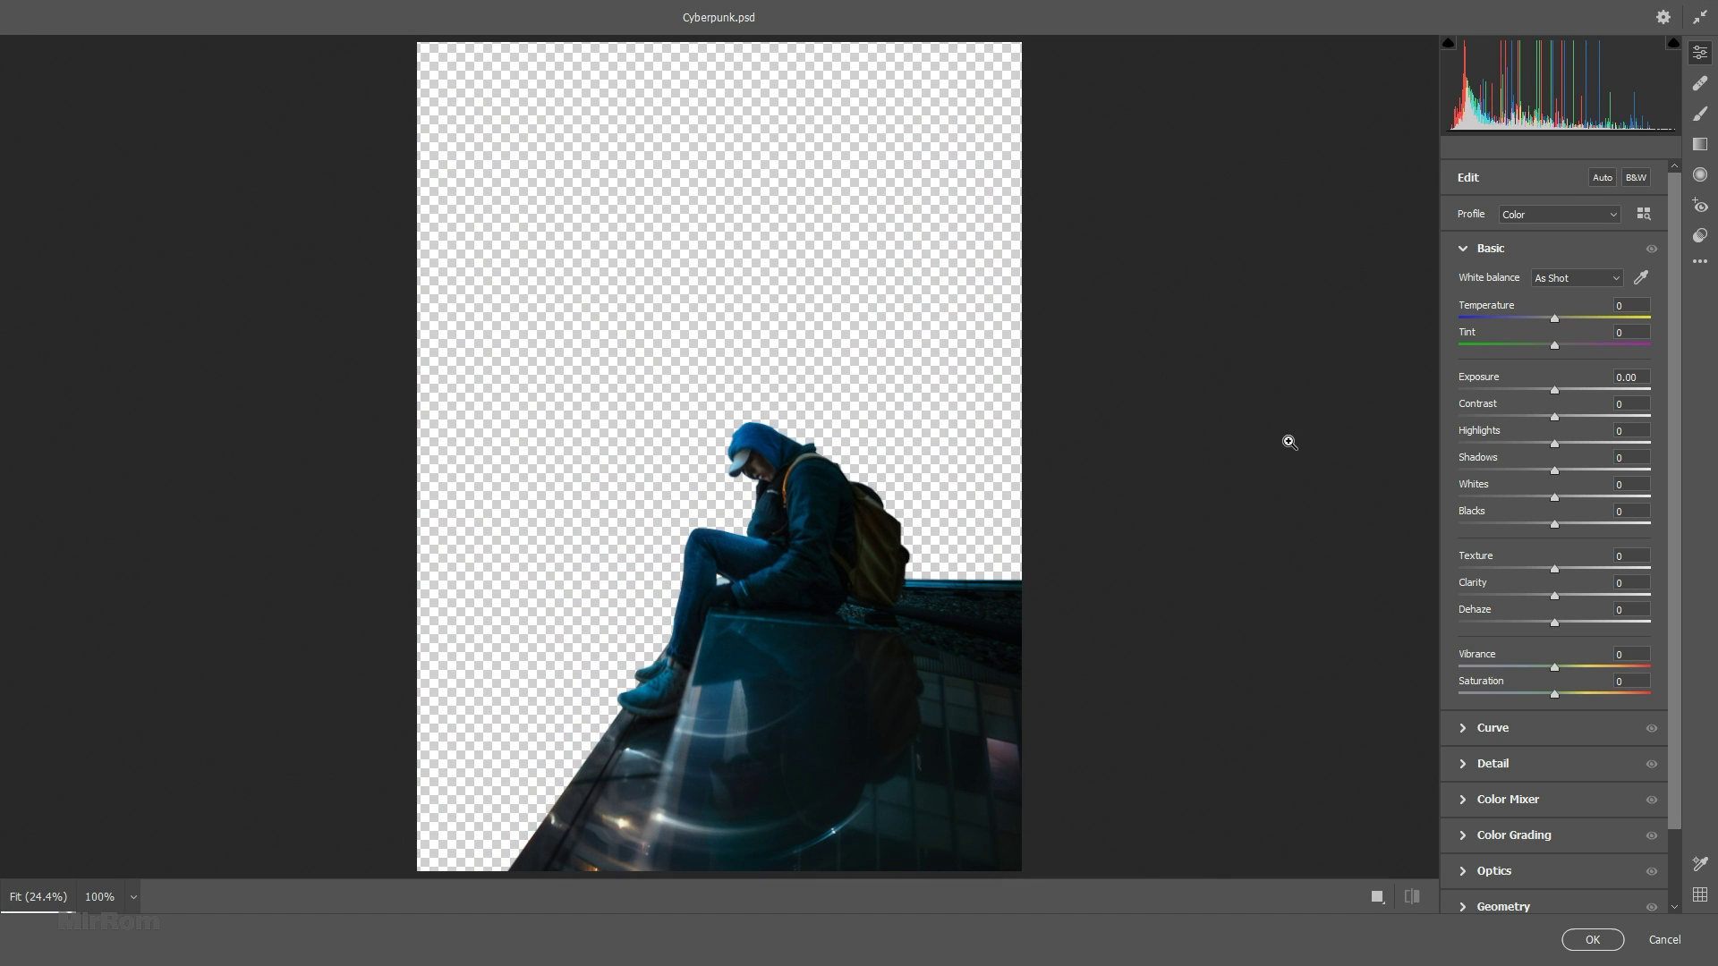
pyautogui.hotkey('ctrl', '+')
pyautogui.scroll(-2, 1280, 440)
pyautogui.scroll(1, 1281, 440)
pyautogui.scroll(-1, 1280, 440)
pyautogui.moveTo(1555, 444); pyautogui.dragTo(1606, 499)
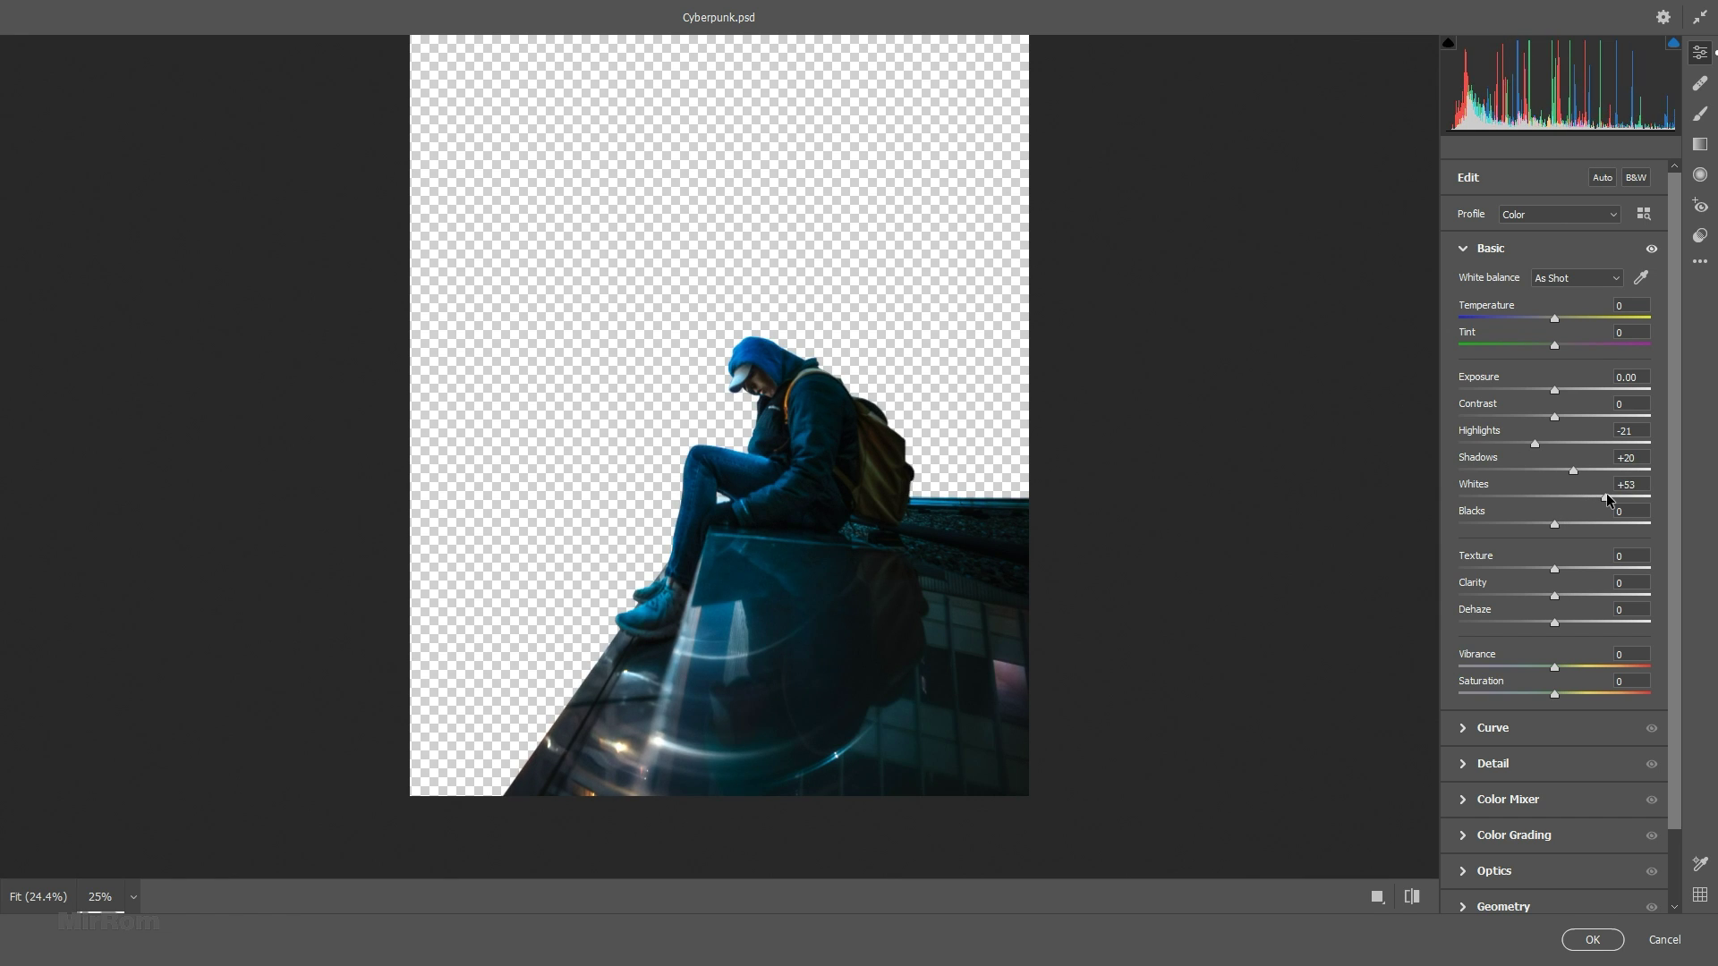
pyautogui.moveTo(1554, 596); pyautogui.dragTo(1609, 596)
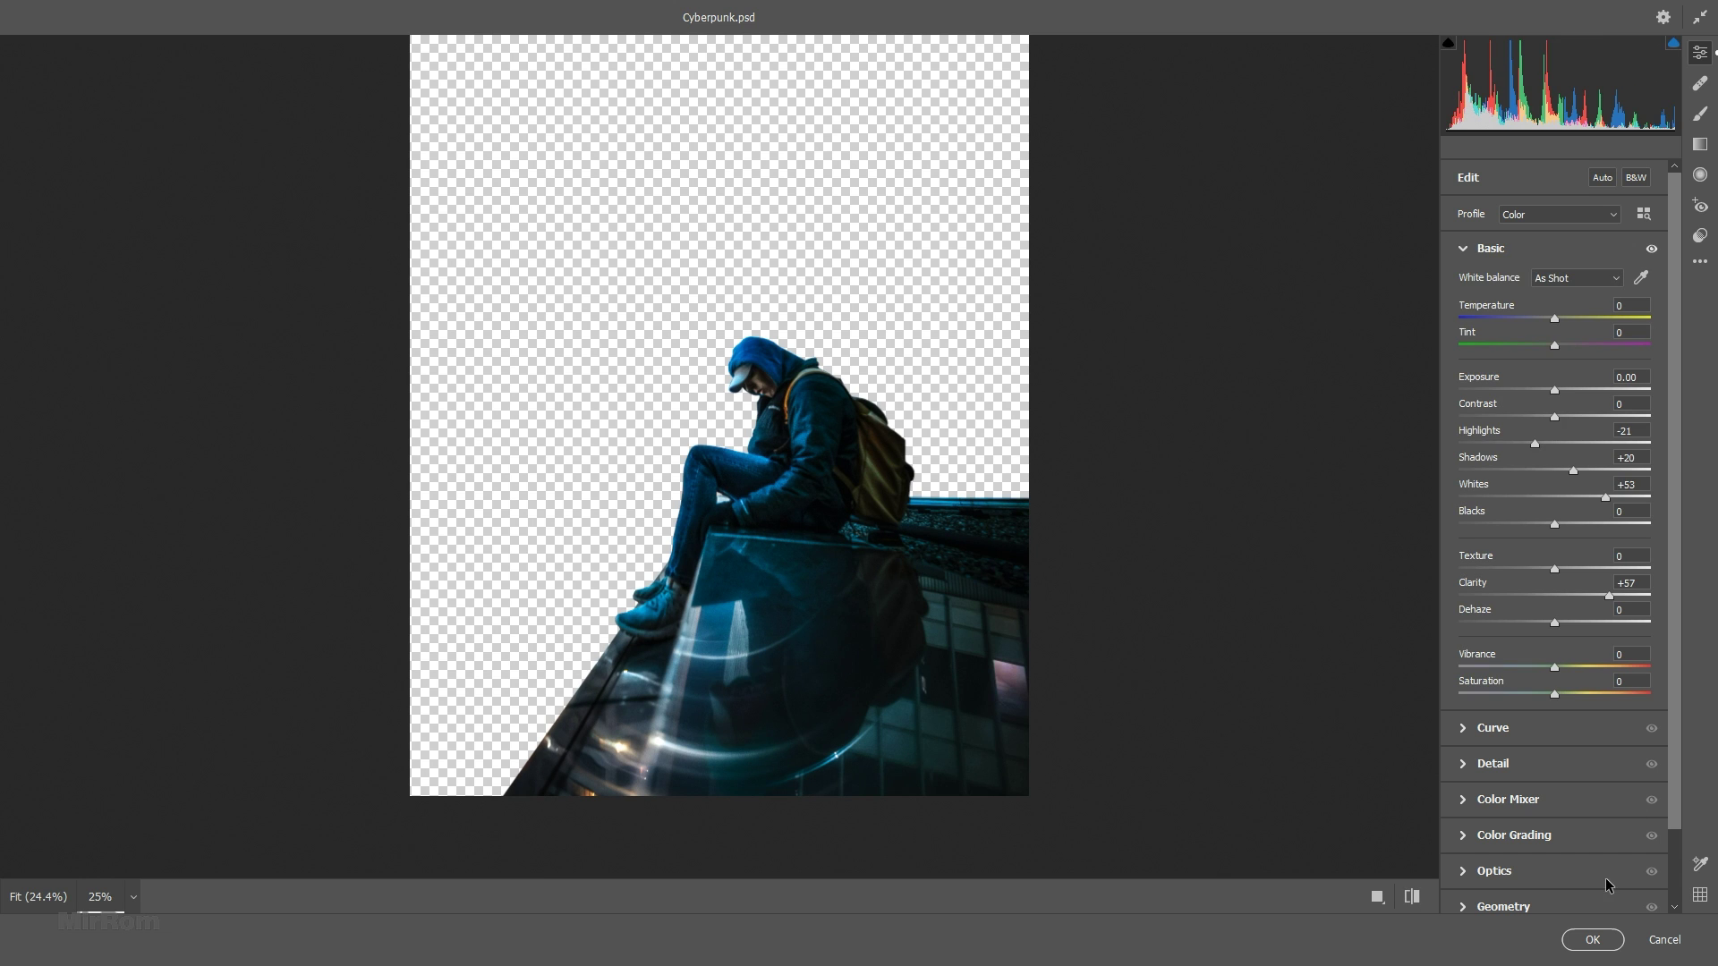
pyautogui.click(1594, 945)
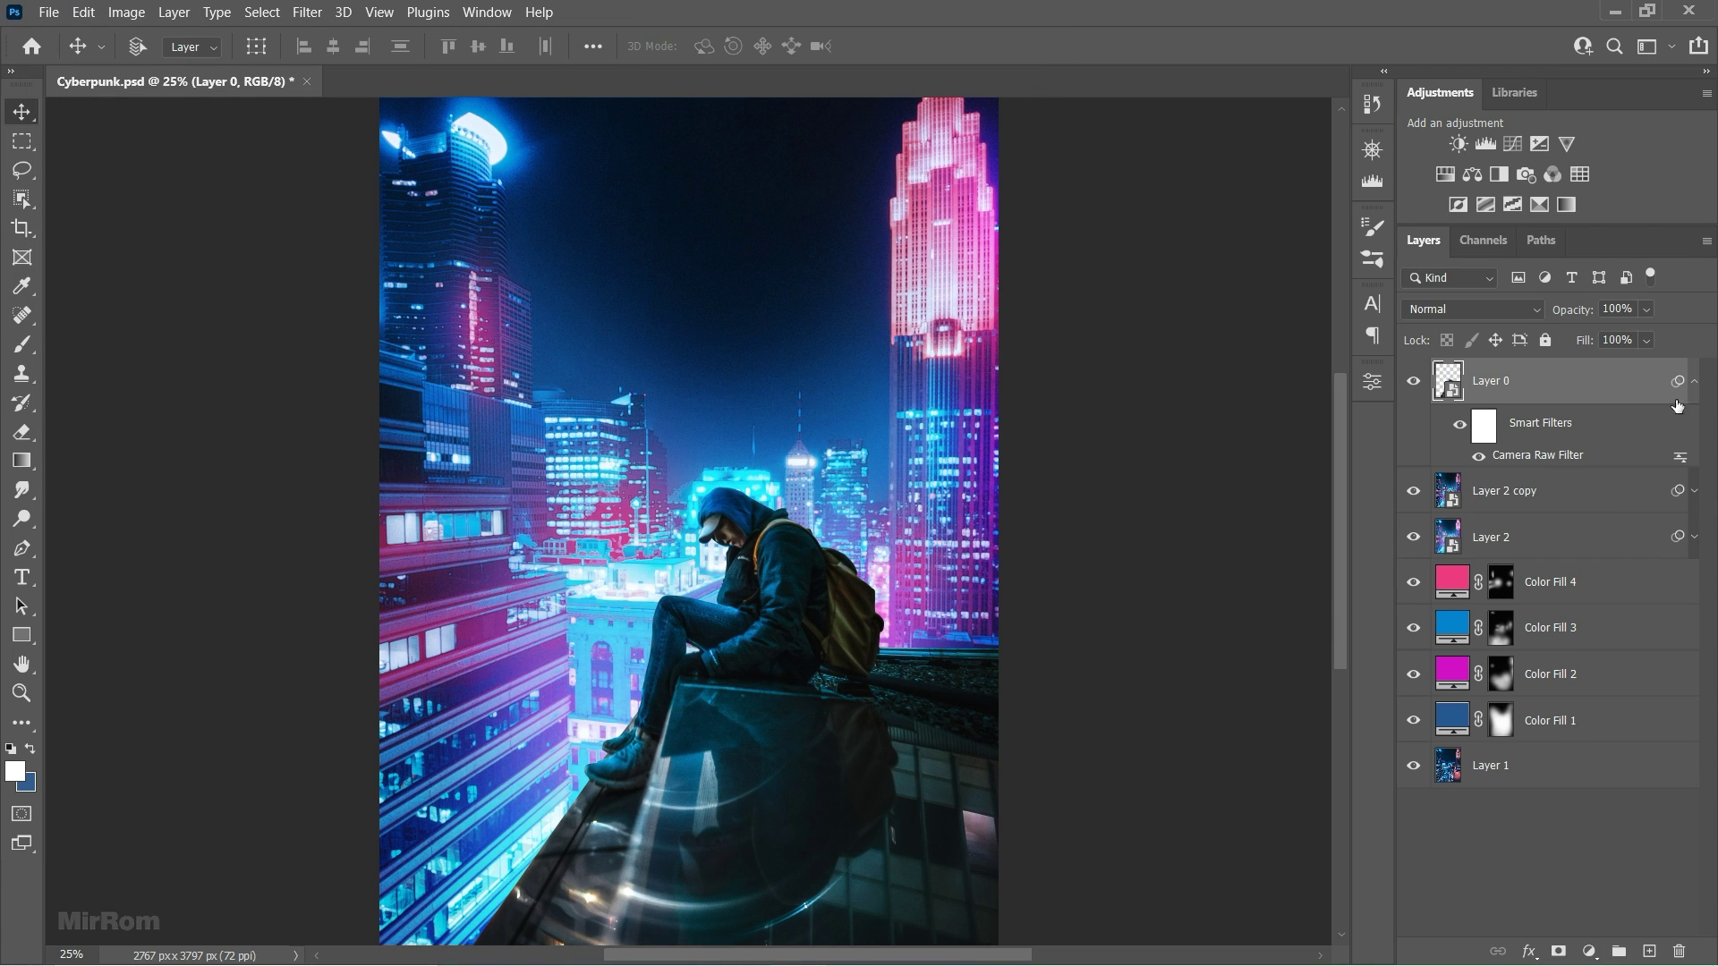
pyautogui.click(1695, 382)
# Step: Duplicate the seated figure's filtered layer and hide the original below it
pyautogui.press('ctrl')
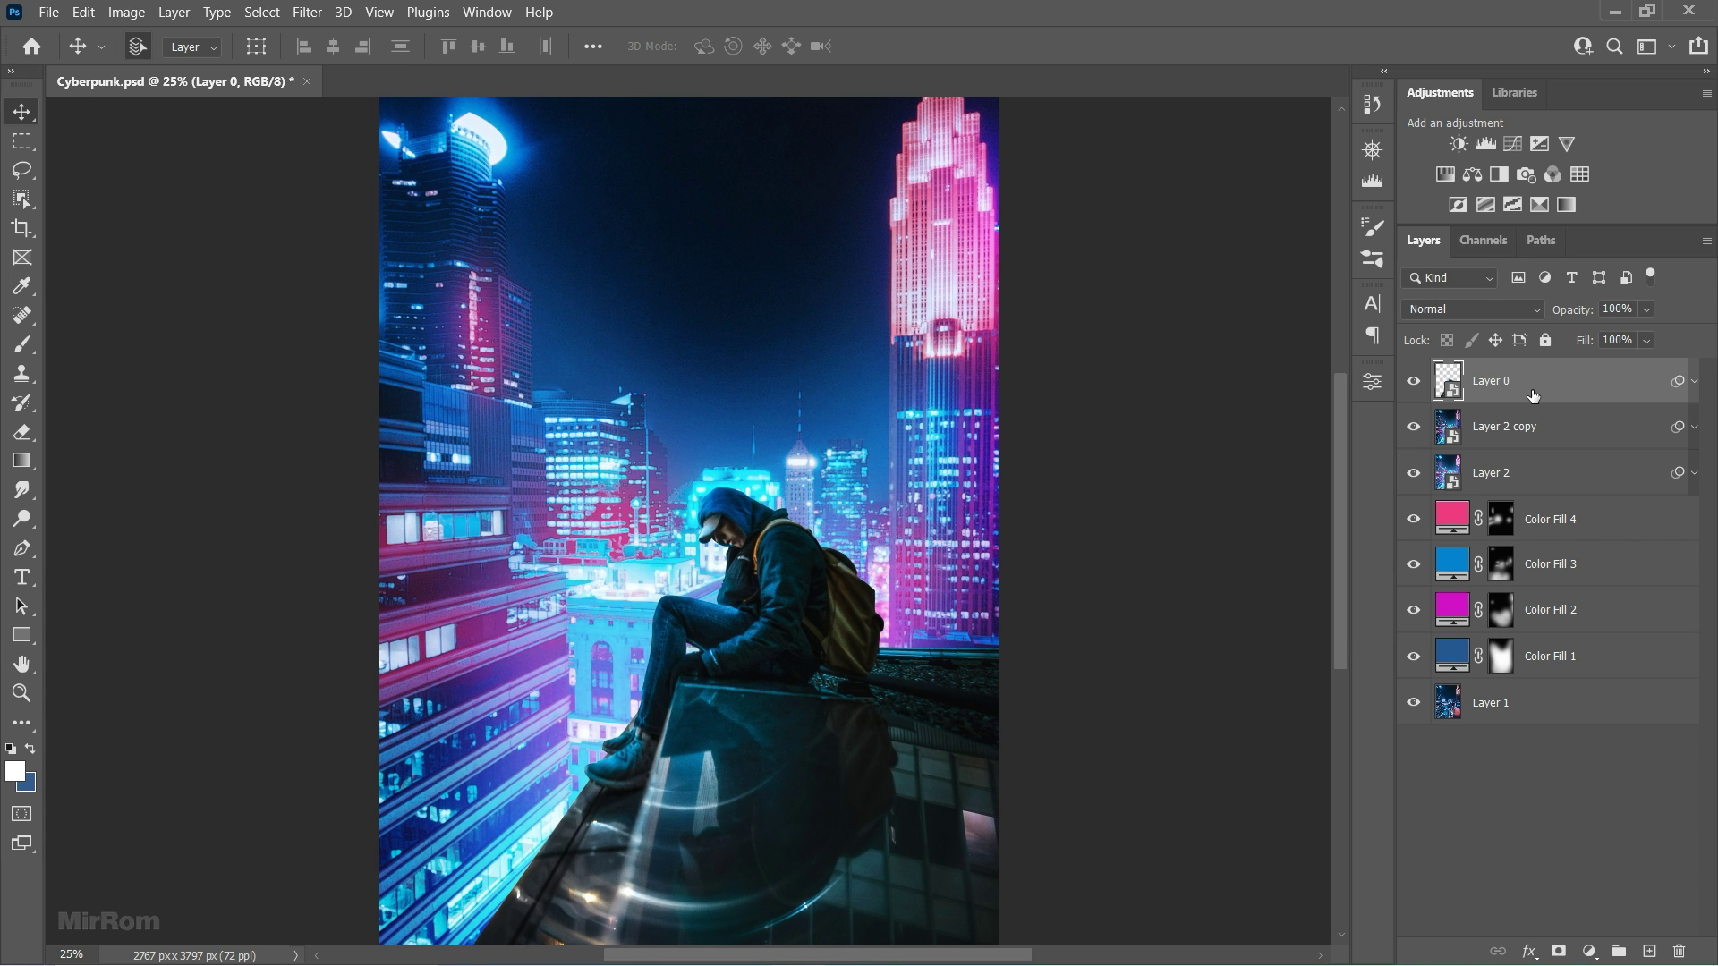
pyautogui.hotkey('ctrl', 'j')
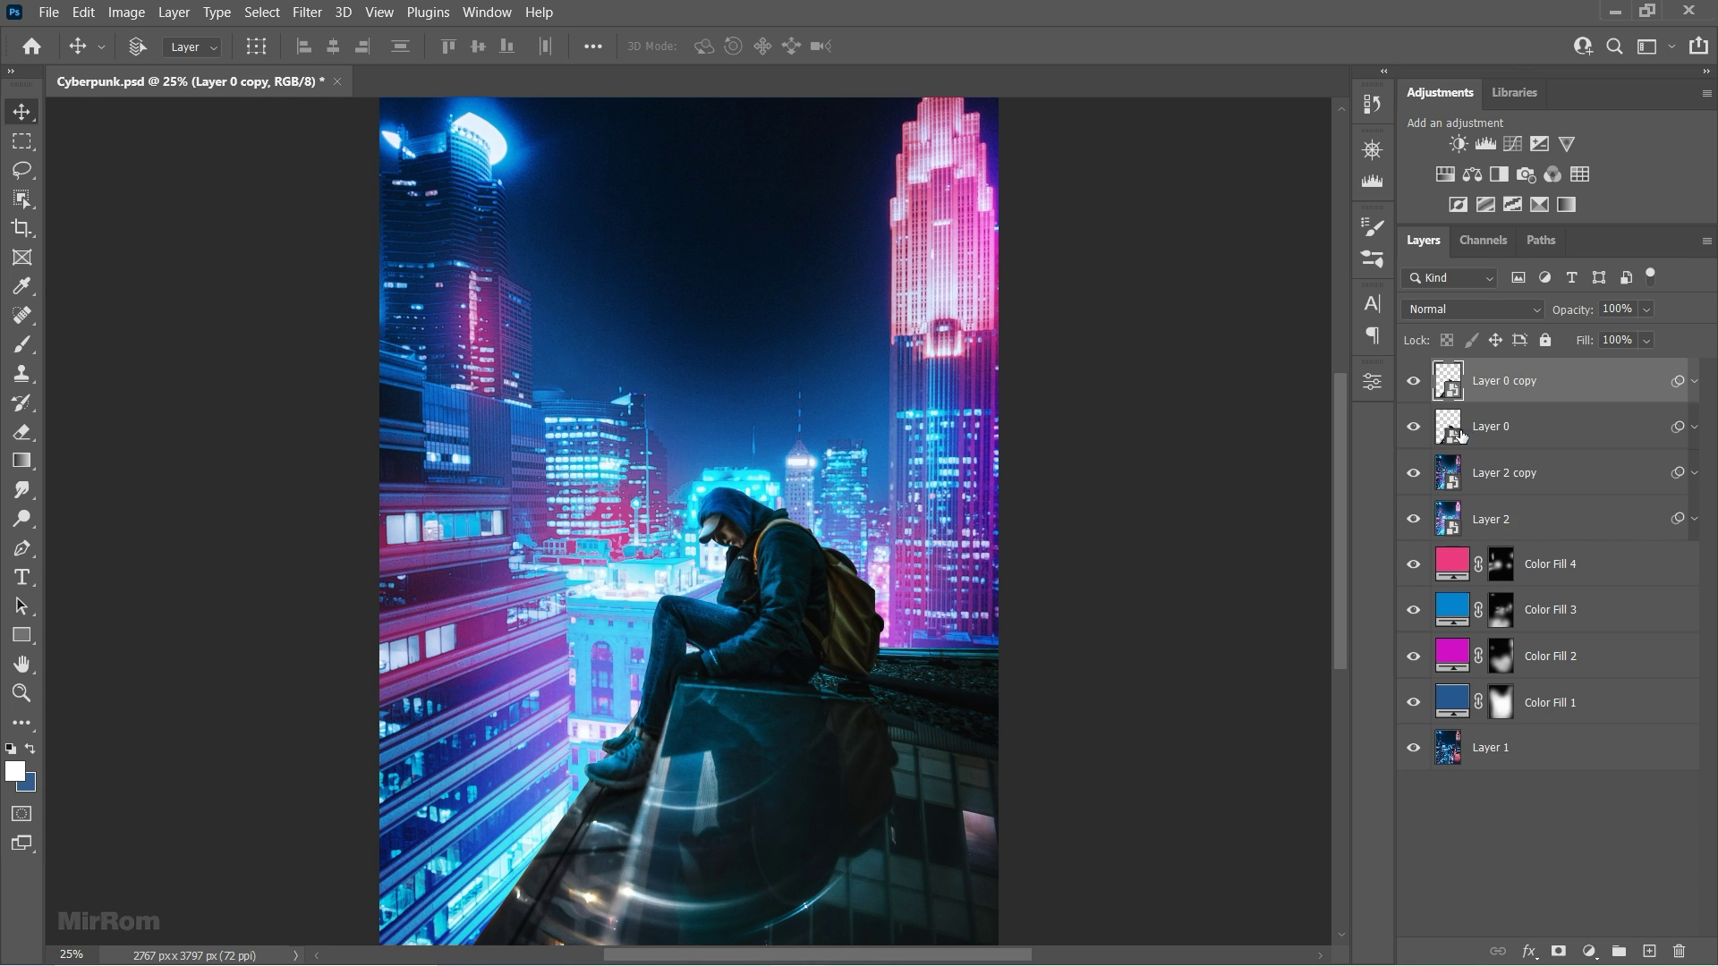
pyautogui.hotkey('ctrl', 'z')
pyautogui.click(1414, 428)
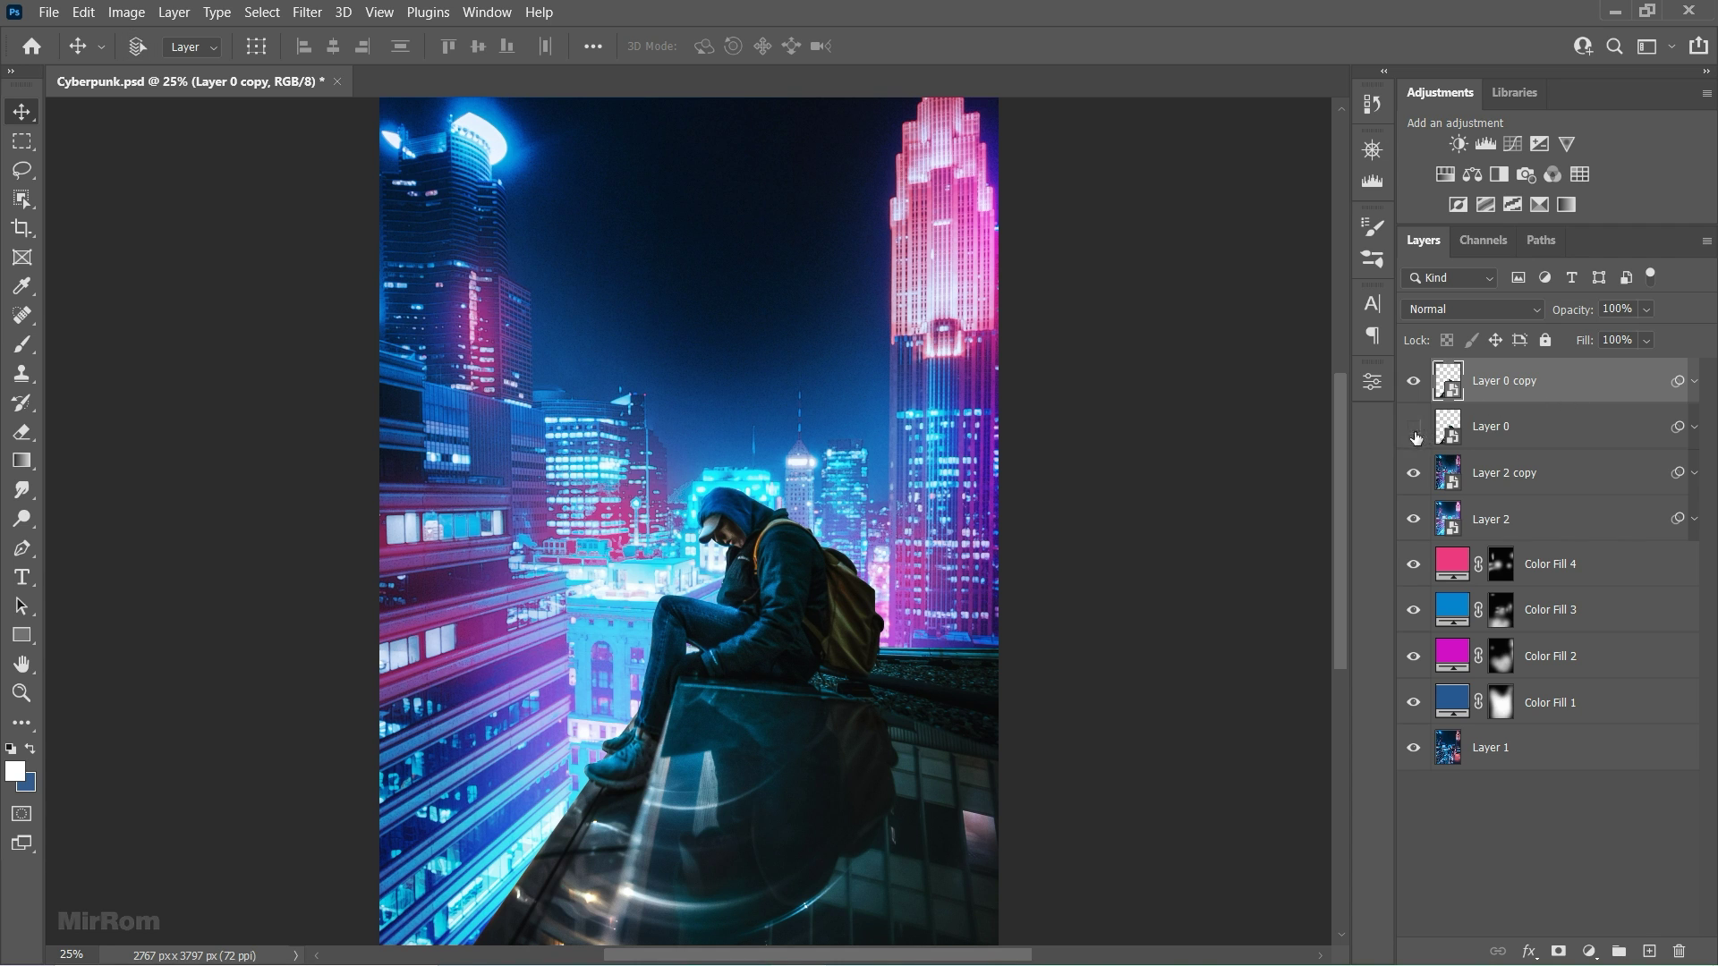
# Step: Rasterize the duplicated figure layer and check it by hiding and showing it
pyautogui.rightClick(1580, 383)
pyautogui.click(1557, 309)
pyautogui.click(1413, 382)
pyautogui.click(1414, 382)
# Step: Convert the rasterized figure layer, Layer 0 copy, to a smart object
pyautogui.rightClick(1576, 391)
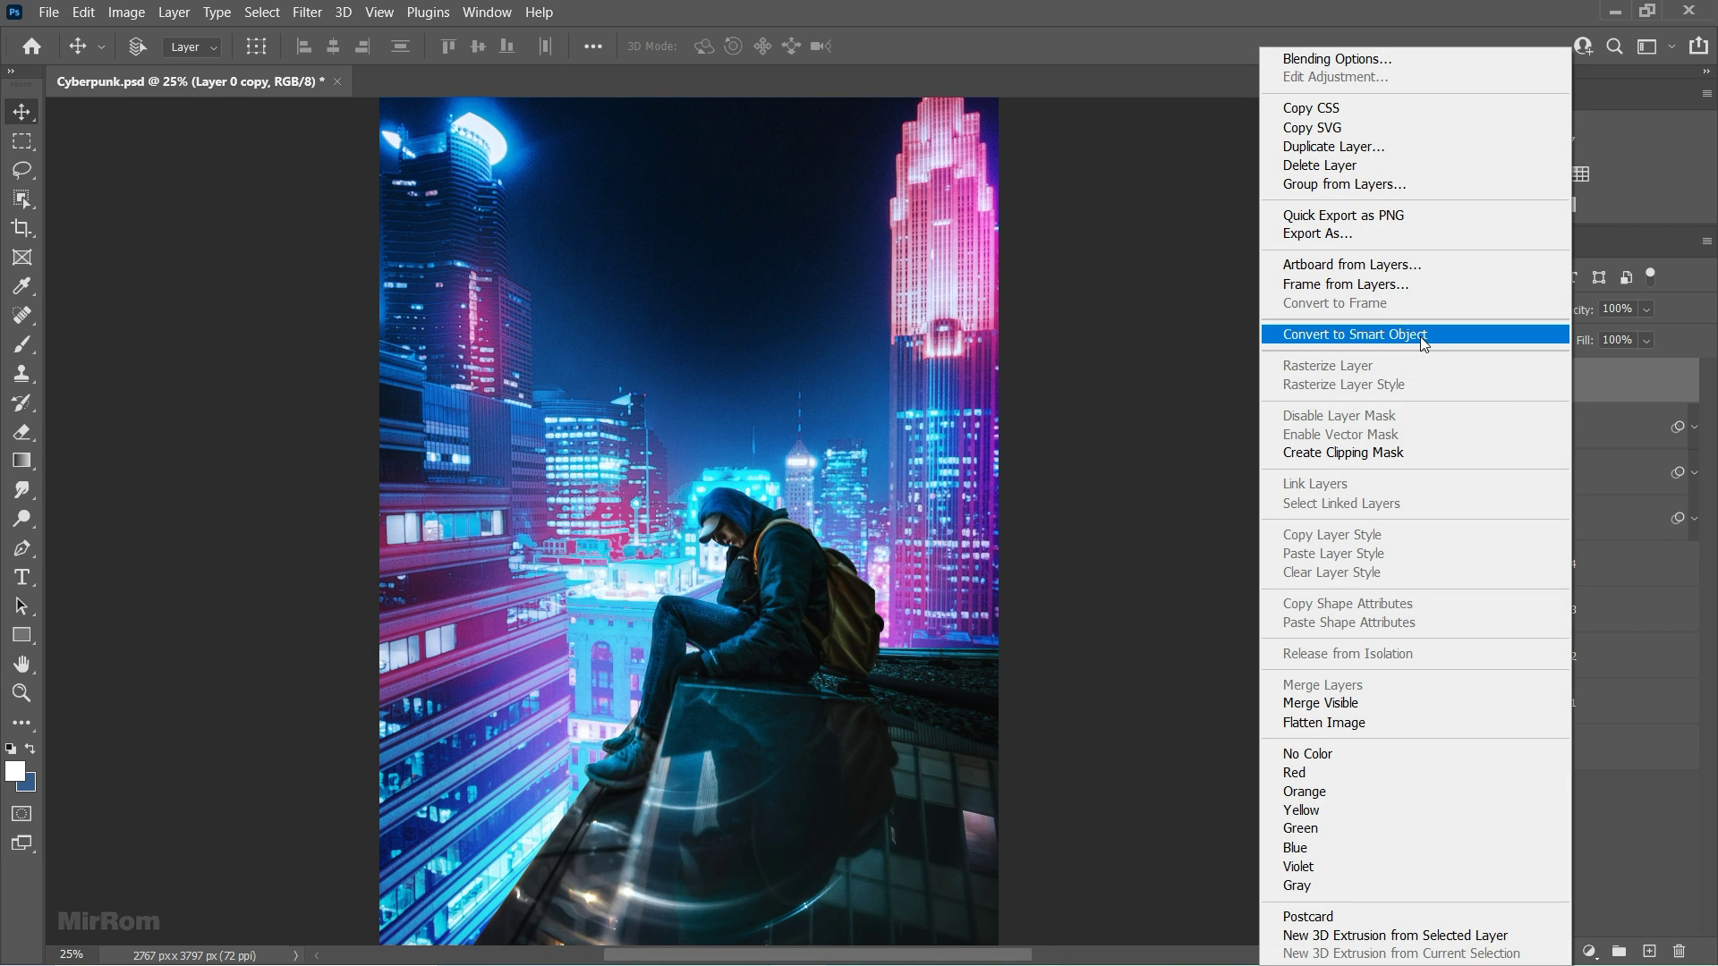
pyautogui.click(1421, 345)
pyautogui.click(1706, 243)
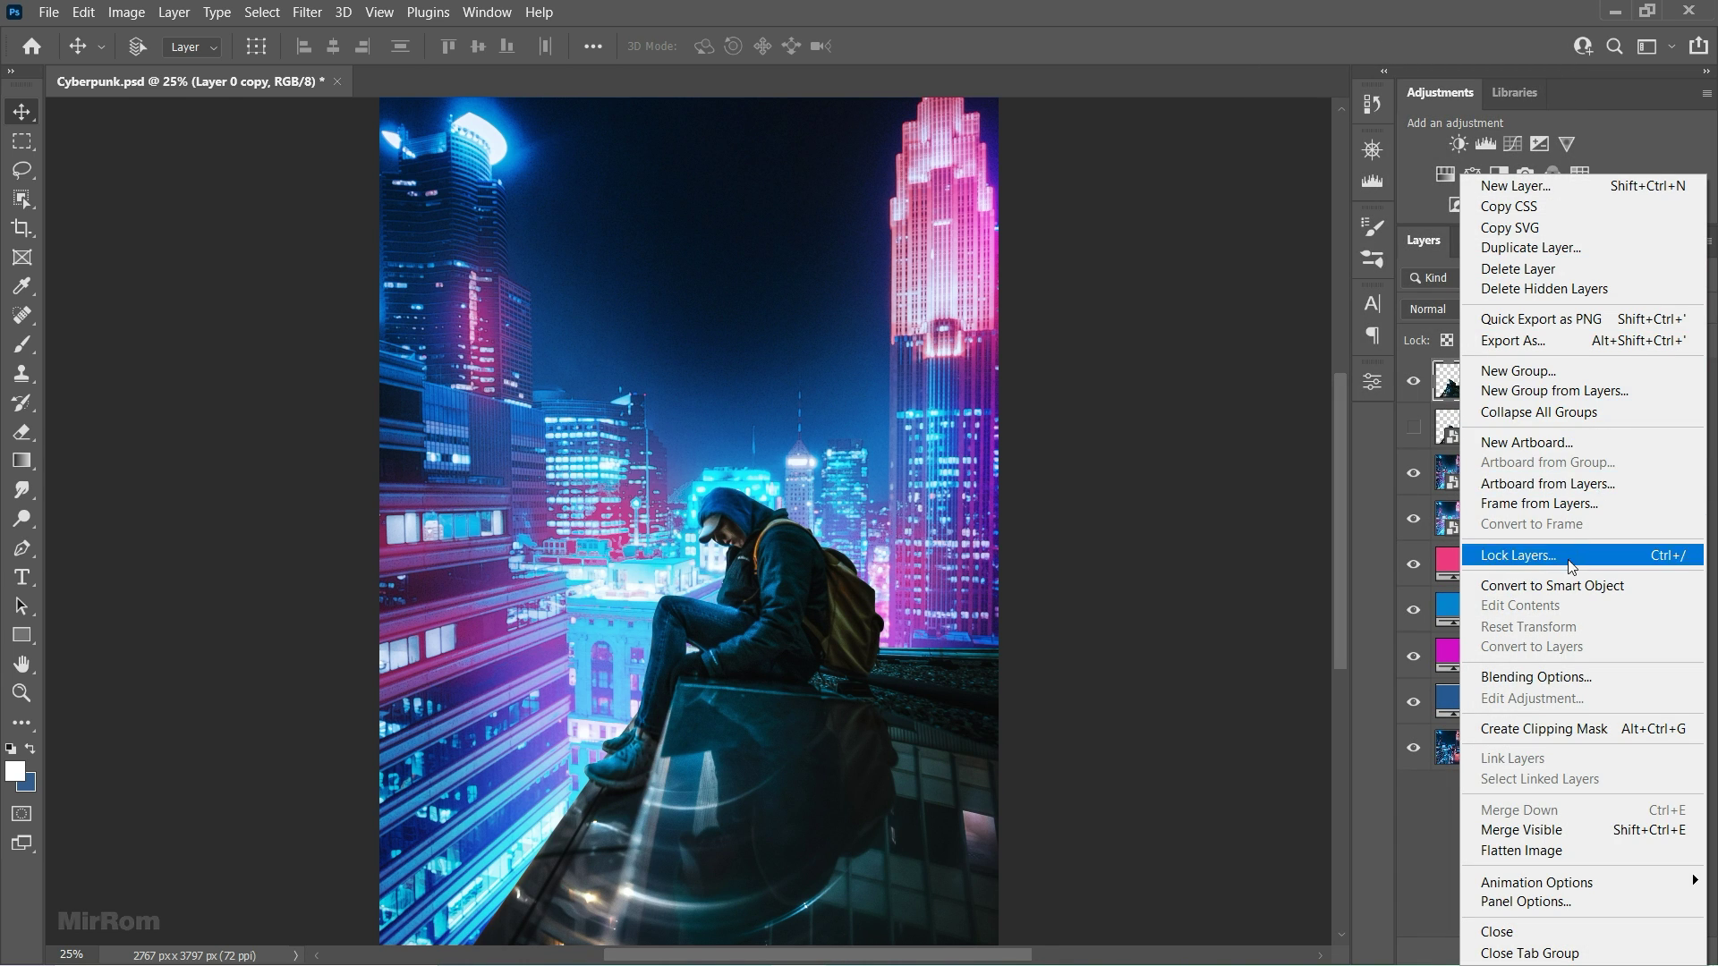
pyautogui.click(1553, 586)
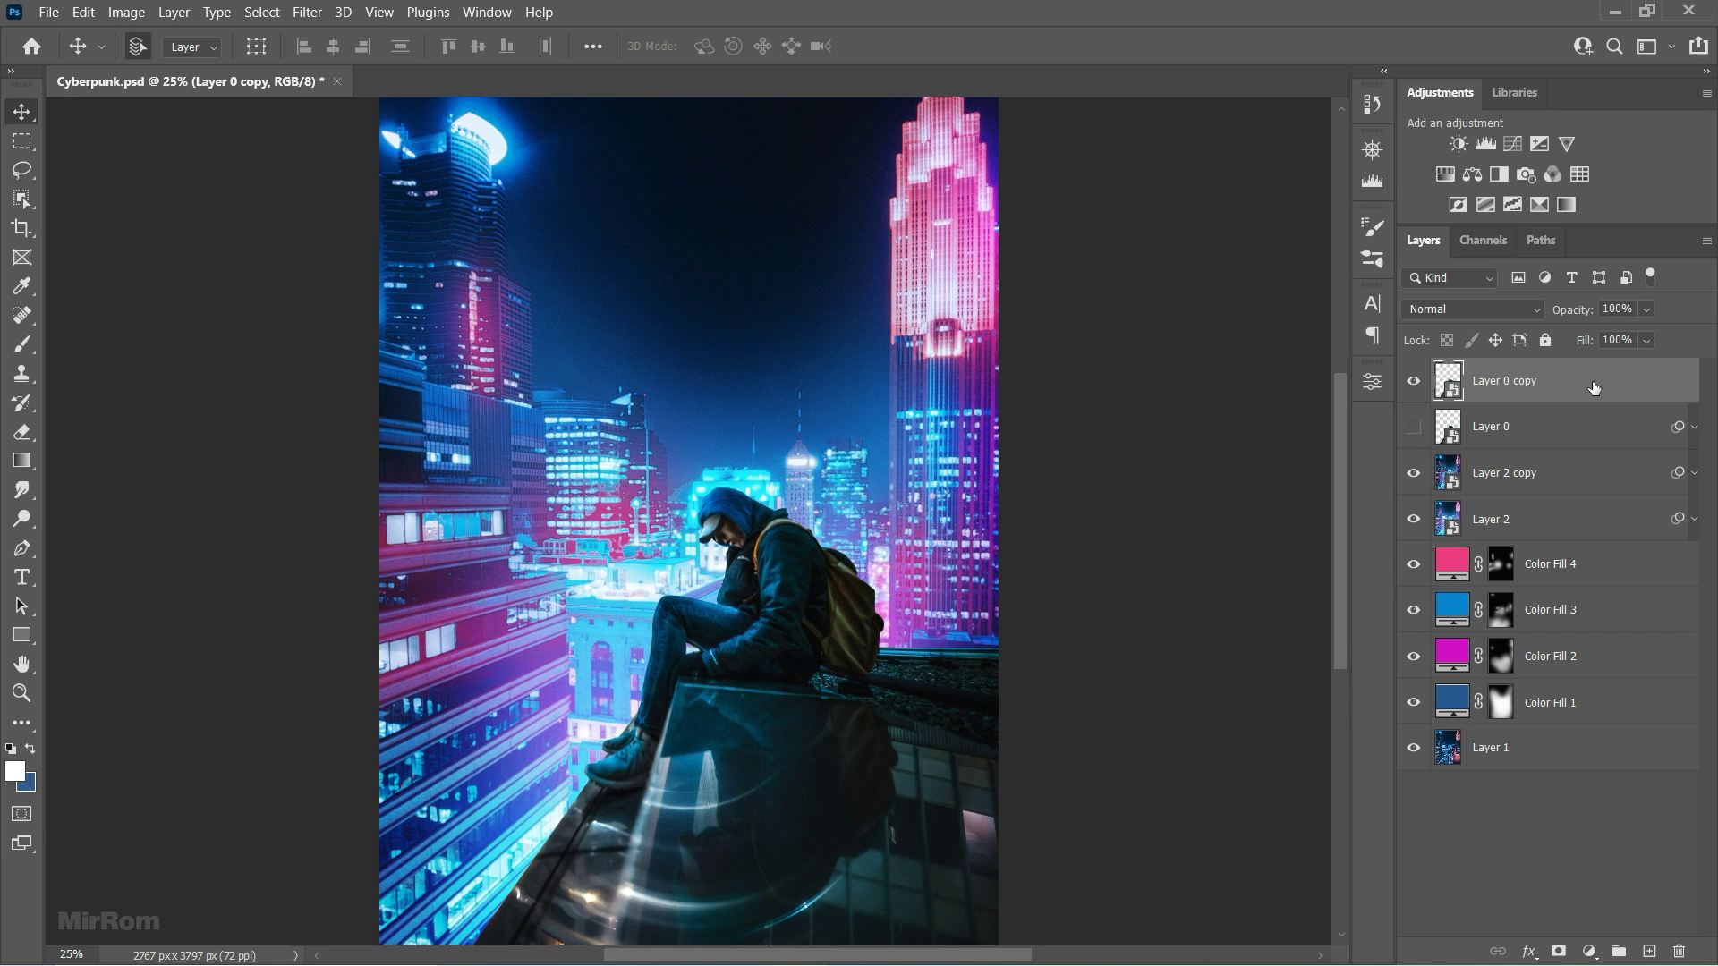
# Step: Duplicate the Layer 0 copy smart object, hide the upper duplicate and select the lower one
pyautogui.hotkey('ctrl', 'j')
pyautogui.click(1414, 382)
pyautogui.click(1493, 435)
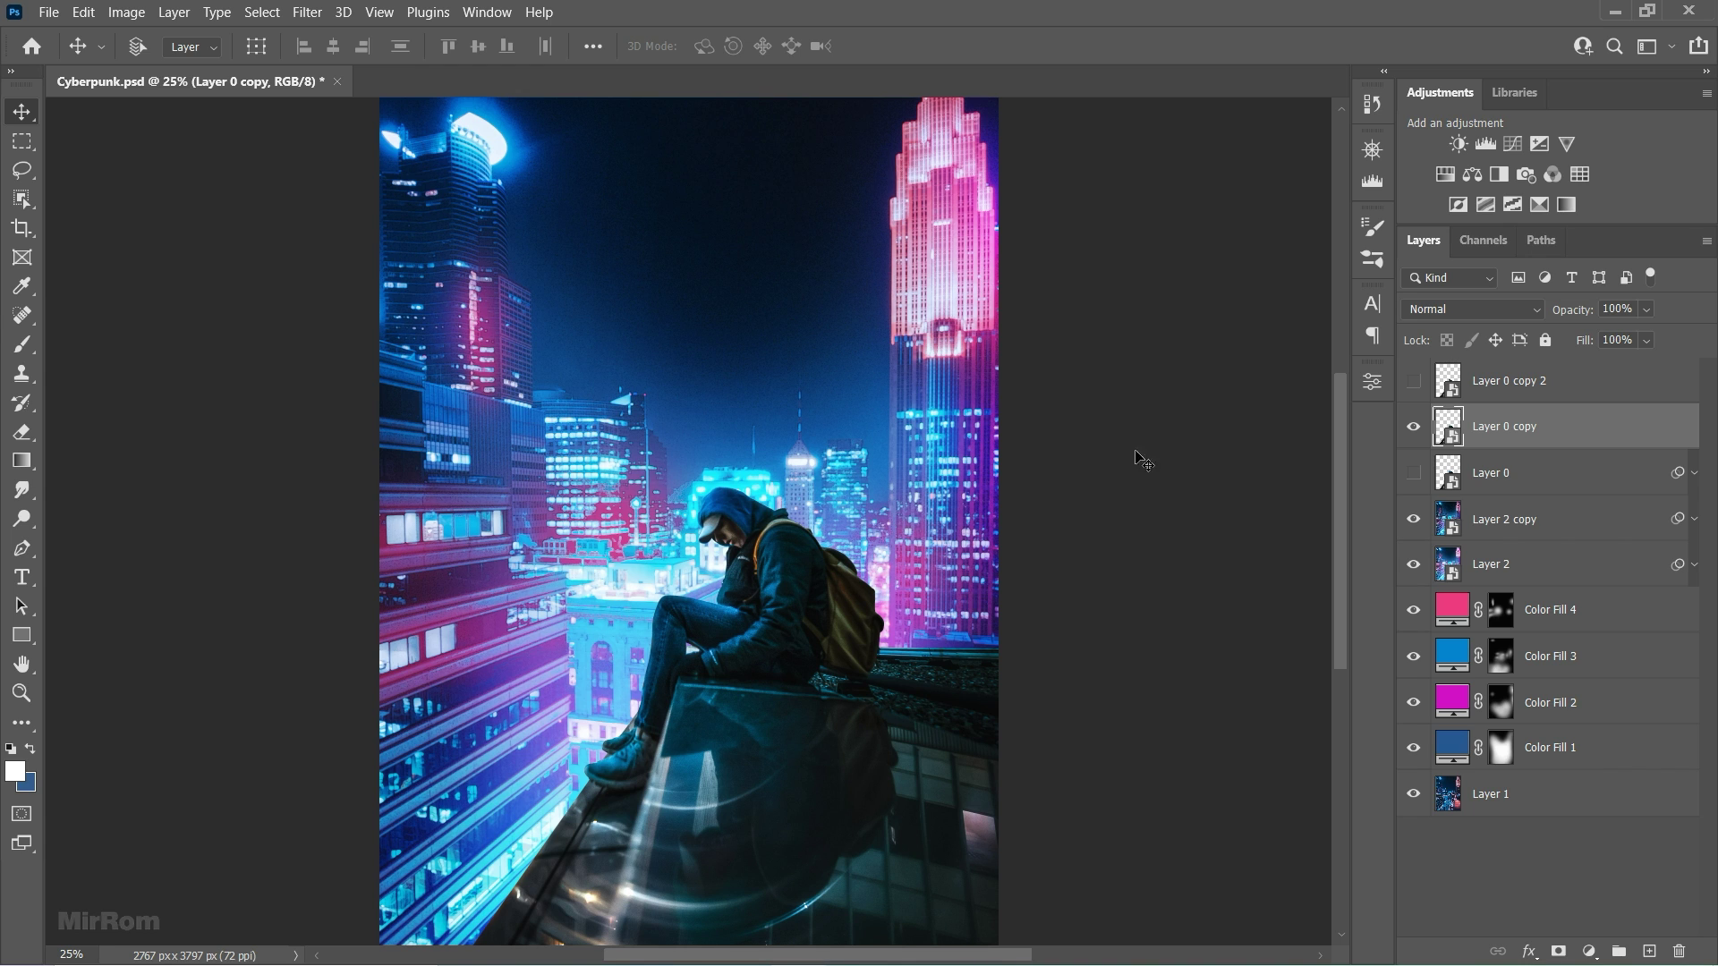
# Step: Apply the Poster Edges filter to Layer 0 copy with Edge Thickness 2, Edge Intensity 0 and Posterization 2
pyautogui.click(306, 13)
pyautogui.click(452, 128)
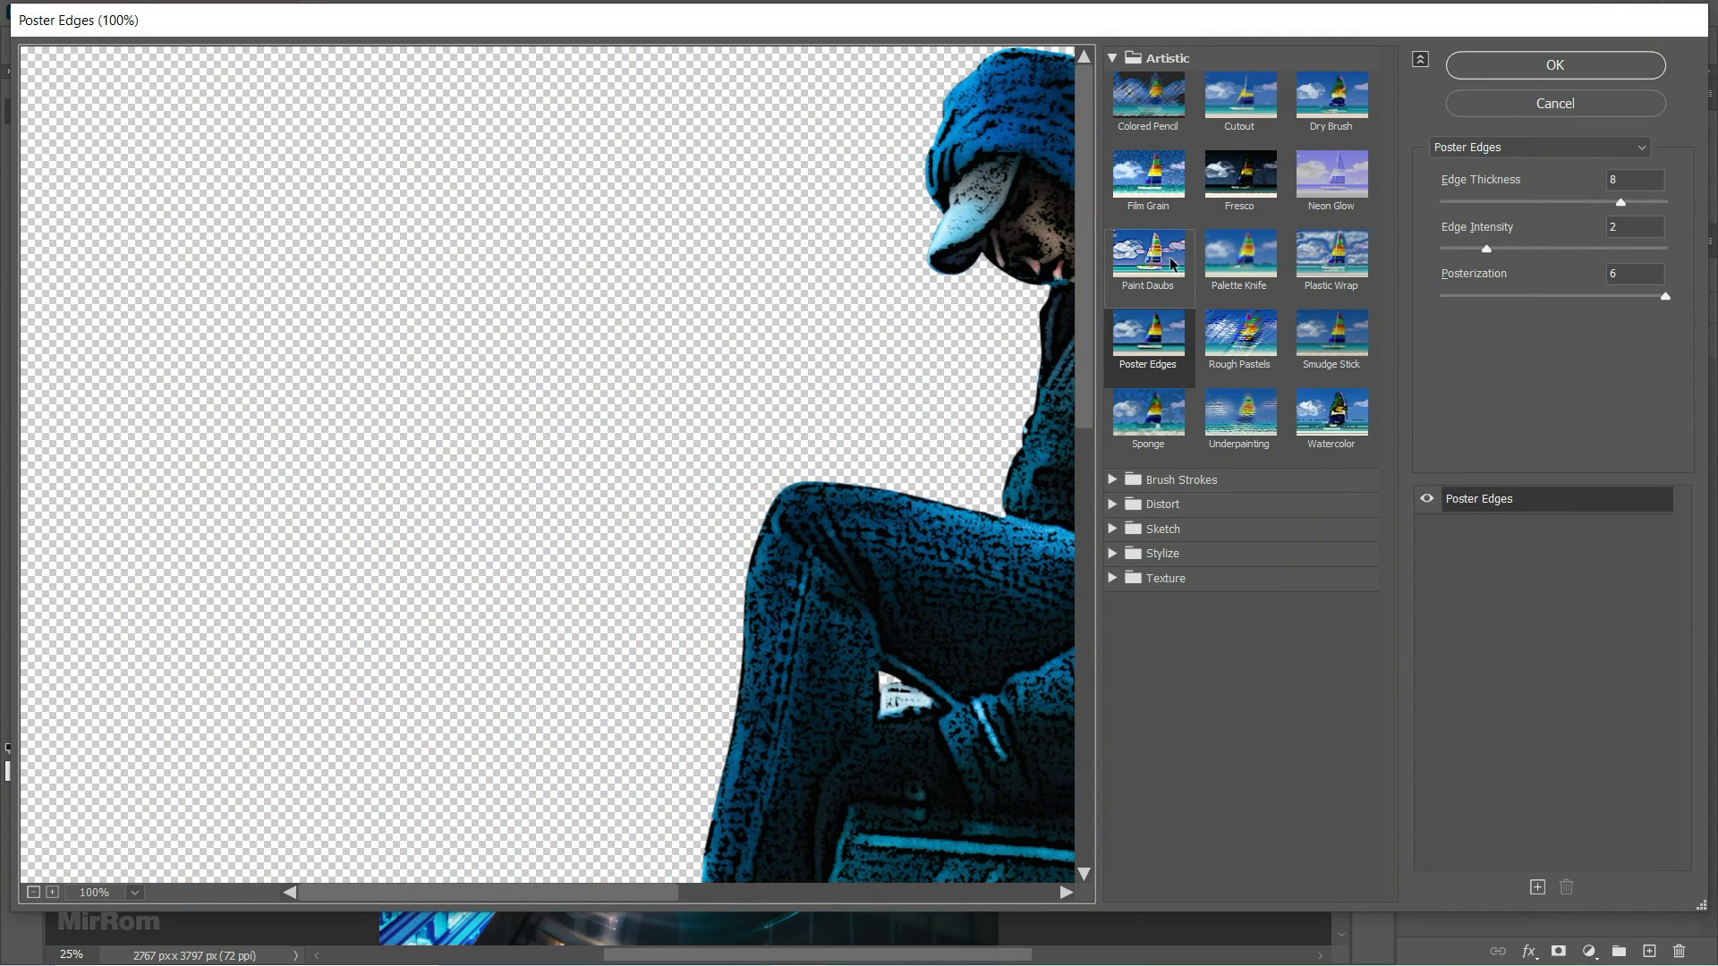
pyautogui.moveTo(1008, 368); pyautogui.dragTo(505, 352)
pyautogui.moveTo(1619, 211); pyautogui.dragTo(1486, 209)
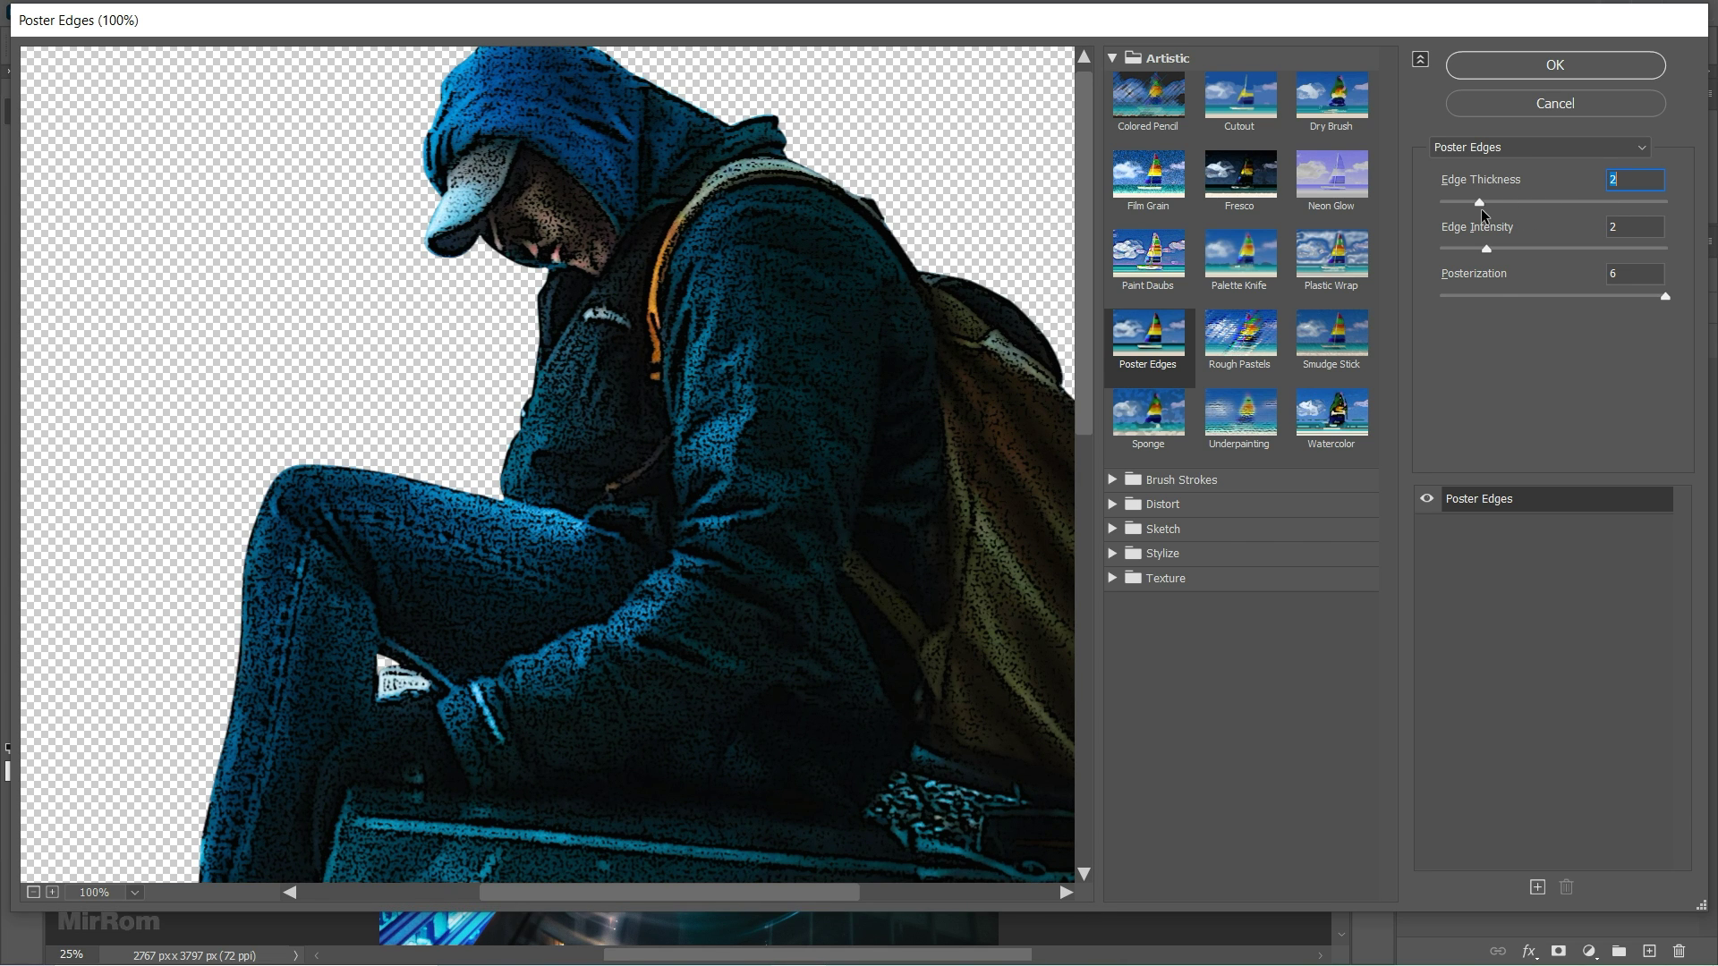
pyautogui.moveTo(1486, 250); pyautogui.dragTo(1436, 251)
pyautogui.moveTo(1665, 296); pyautogui.dragTo(1505, 295)
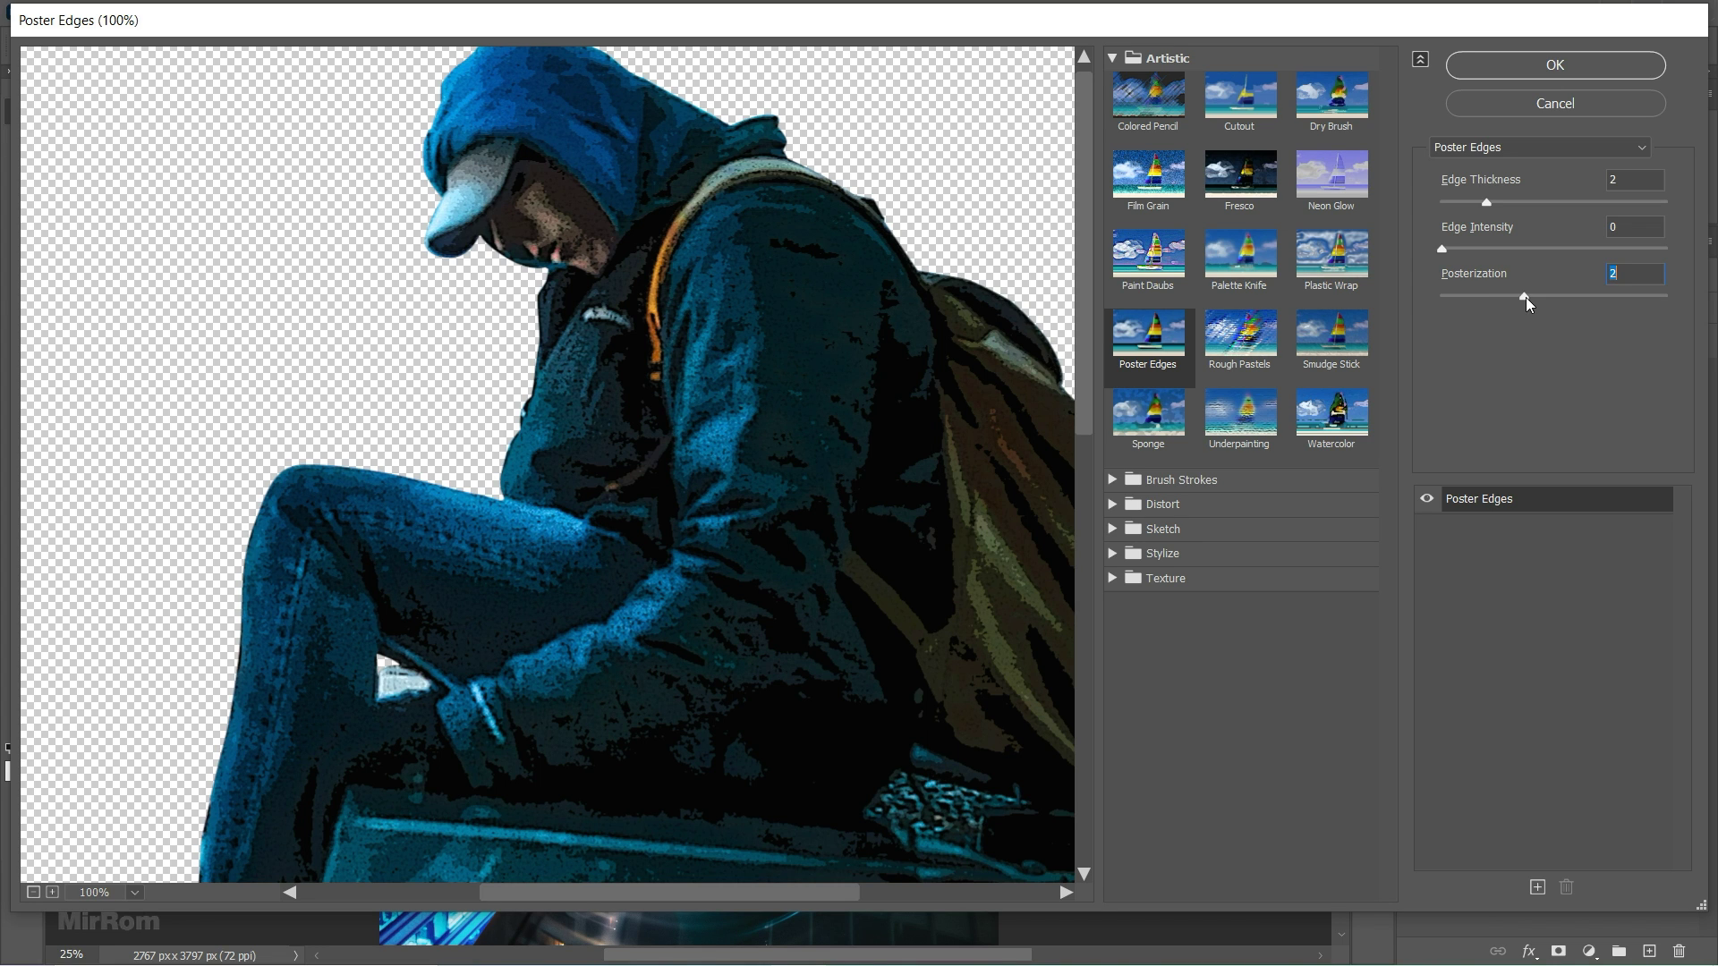
pyautogui.moveTo(877, 414); pyautogui.dragTo(782, 180)
pyautogui.moveTo(873, 307); pyautogui.dragTo(626, 307)
pyautogui.moveTo(560, 554); pyautogui.dragTo(858, 215)
pyautogui.click(1503, 68)
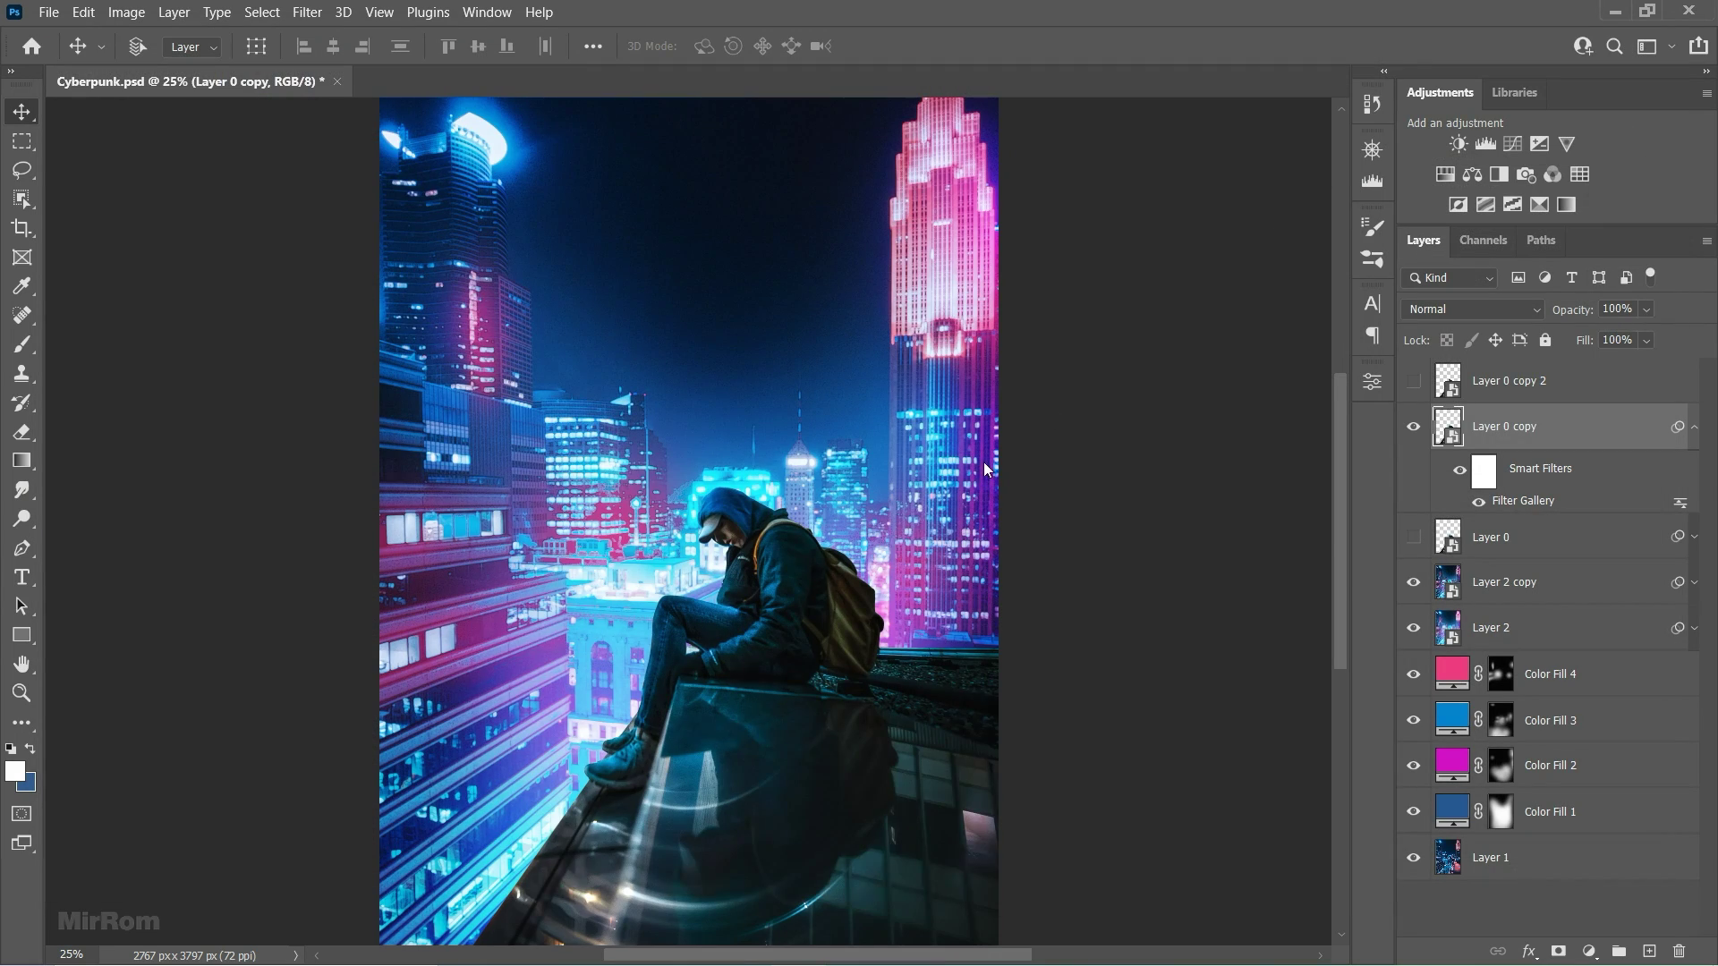
pyautogui.click(1694, 427)
# Step: Show Layer 0 copy 2 and apply the Cutout filter with Number of Levels 8, Edge Simplicity 4 and Edge Fidelity 2
pyautogui.click(1521, 382)
pyautogui.click(1414, 382)
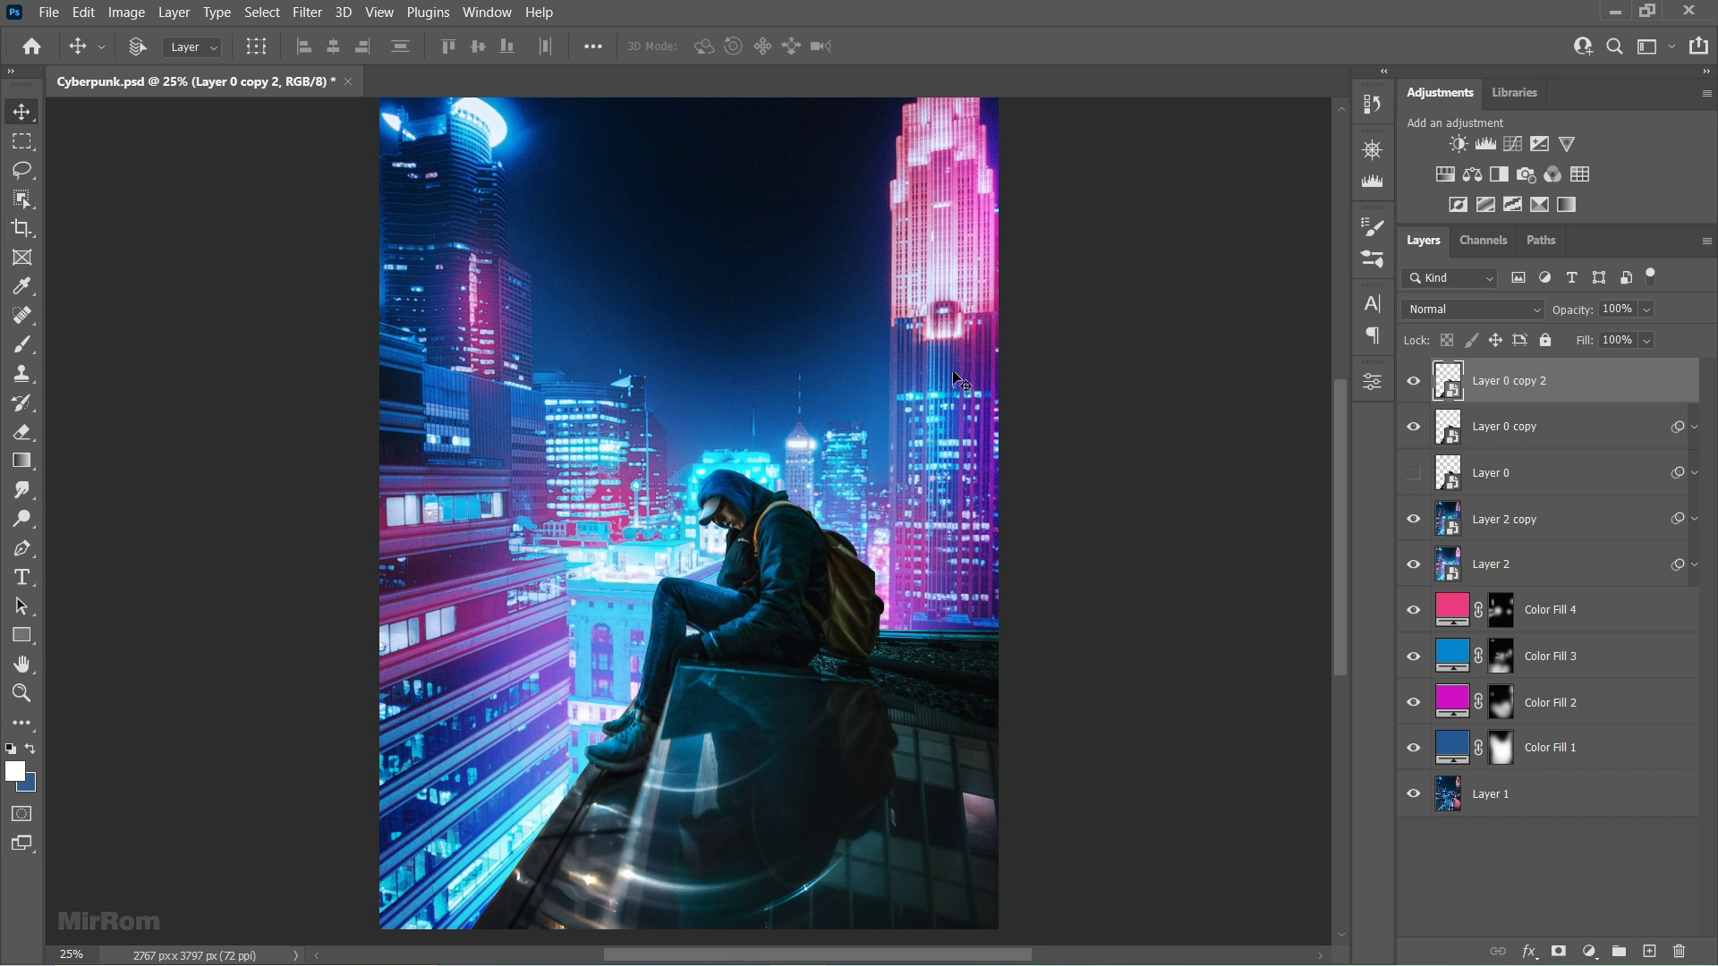
pyautogui.click(313, 15)
pyautogui.click(356, 131)
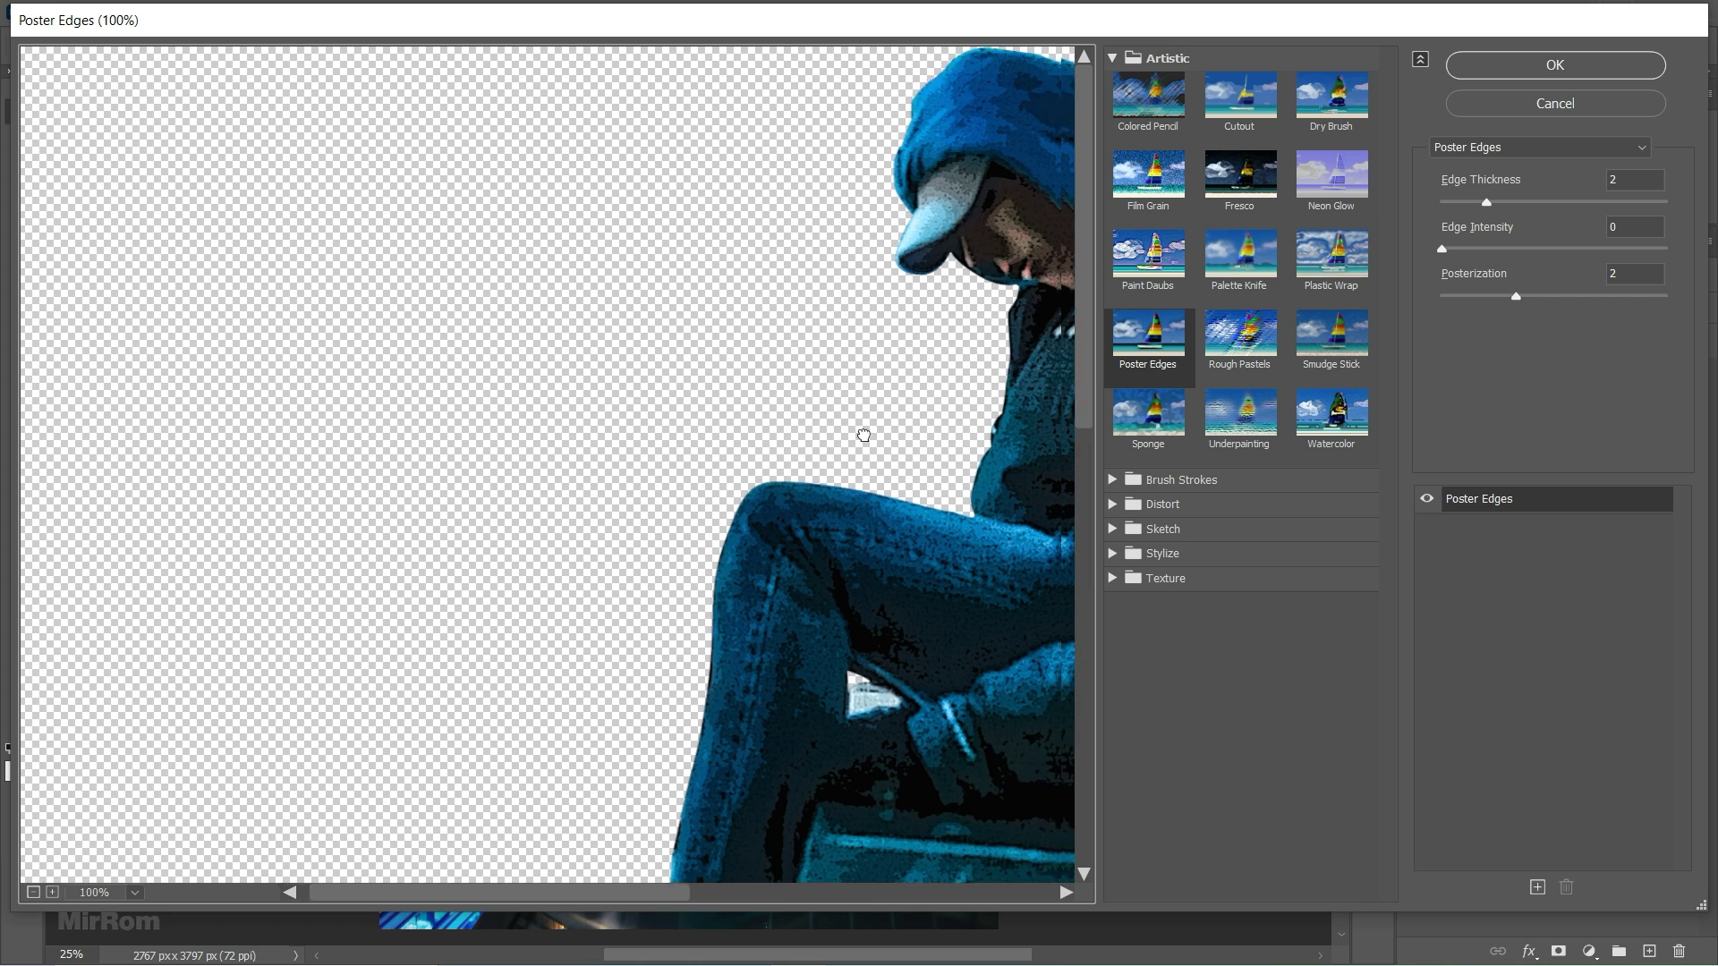
pyautogui.moveTo(904, 435); pyautogui.dragTo(491, 441)
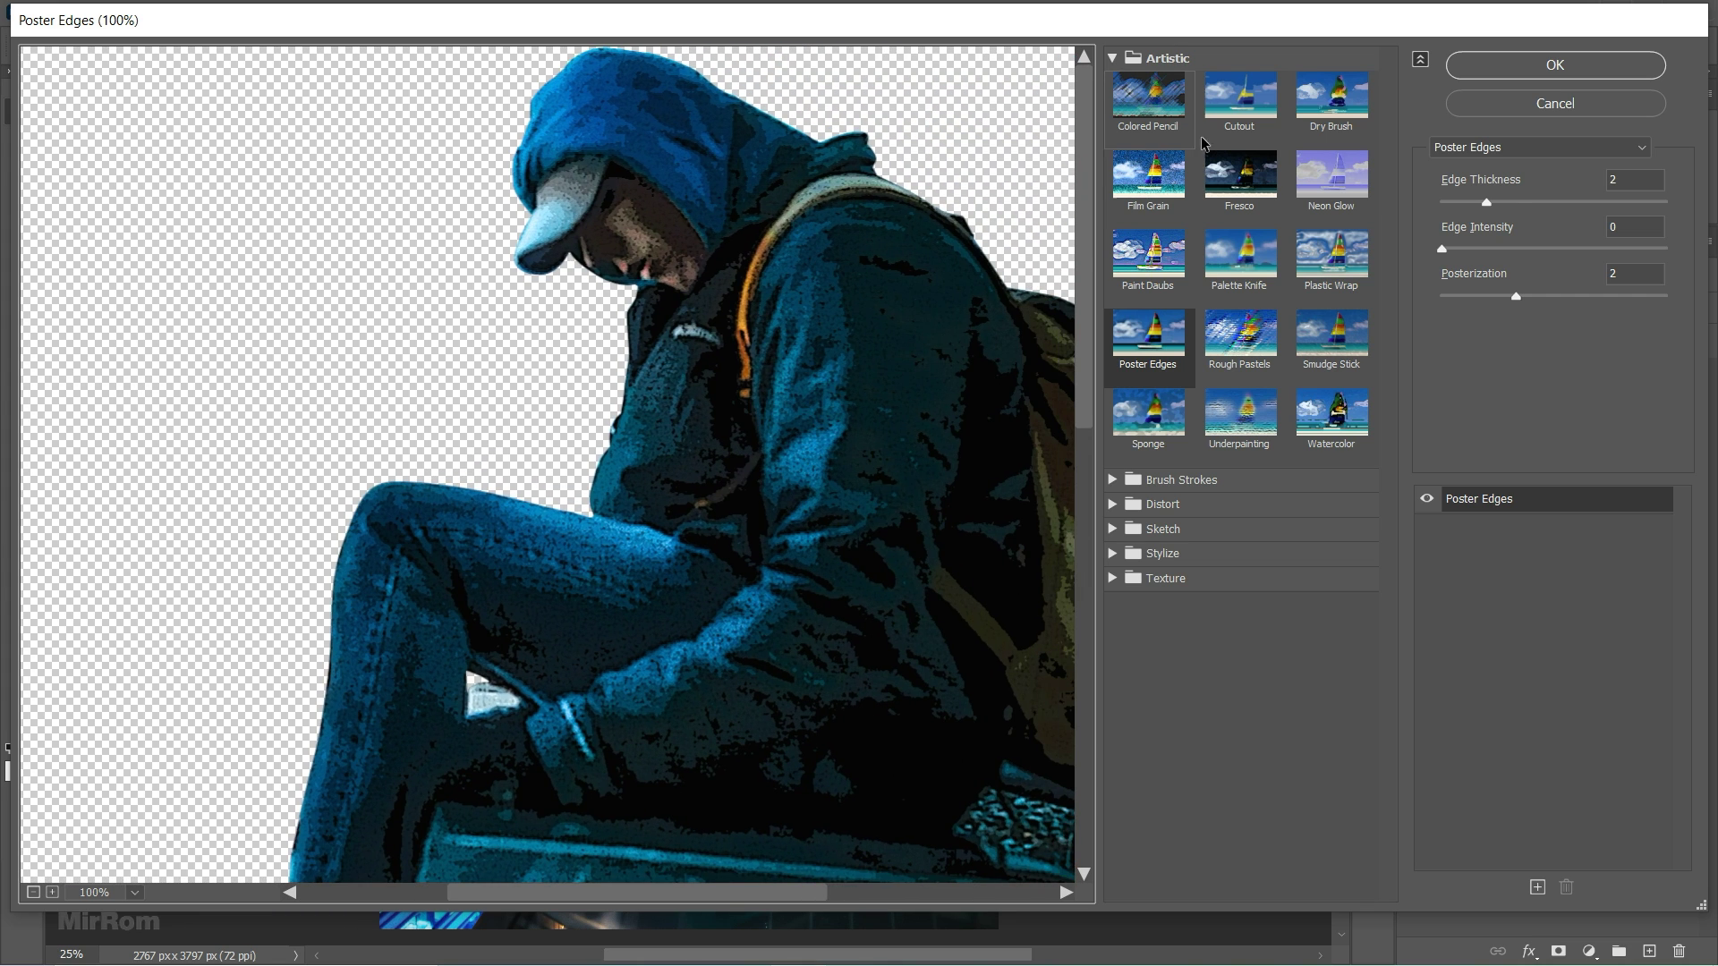
pyautogui.click(1235, 113)
pyautogui.moveTo(936, 295); pyautogui.dragTo(847, 297)
pyautogui.click(1524, 203)
pyautogui.moveTo(1526, 207); pyautogui.dragTo(1684, 217)
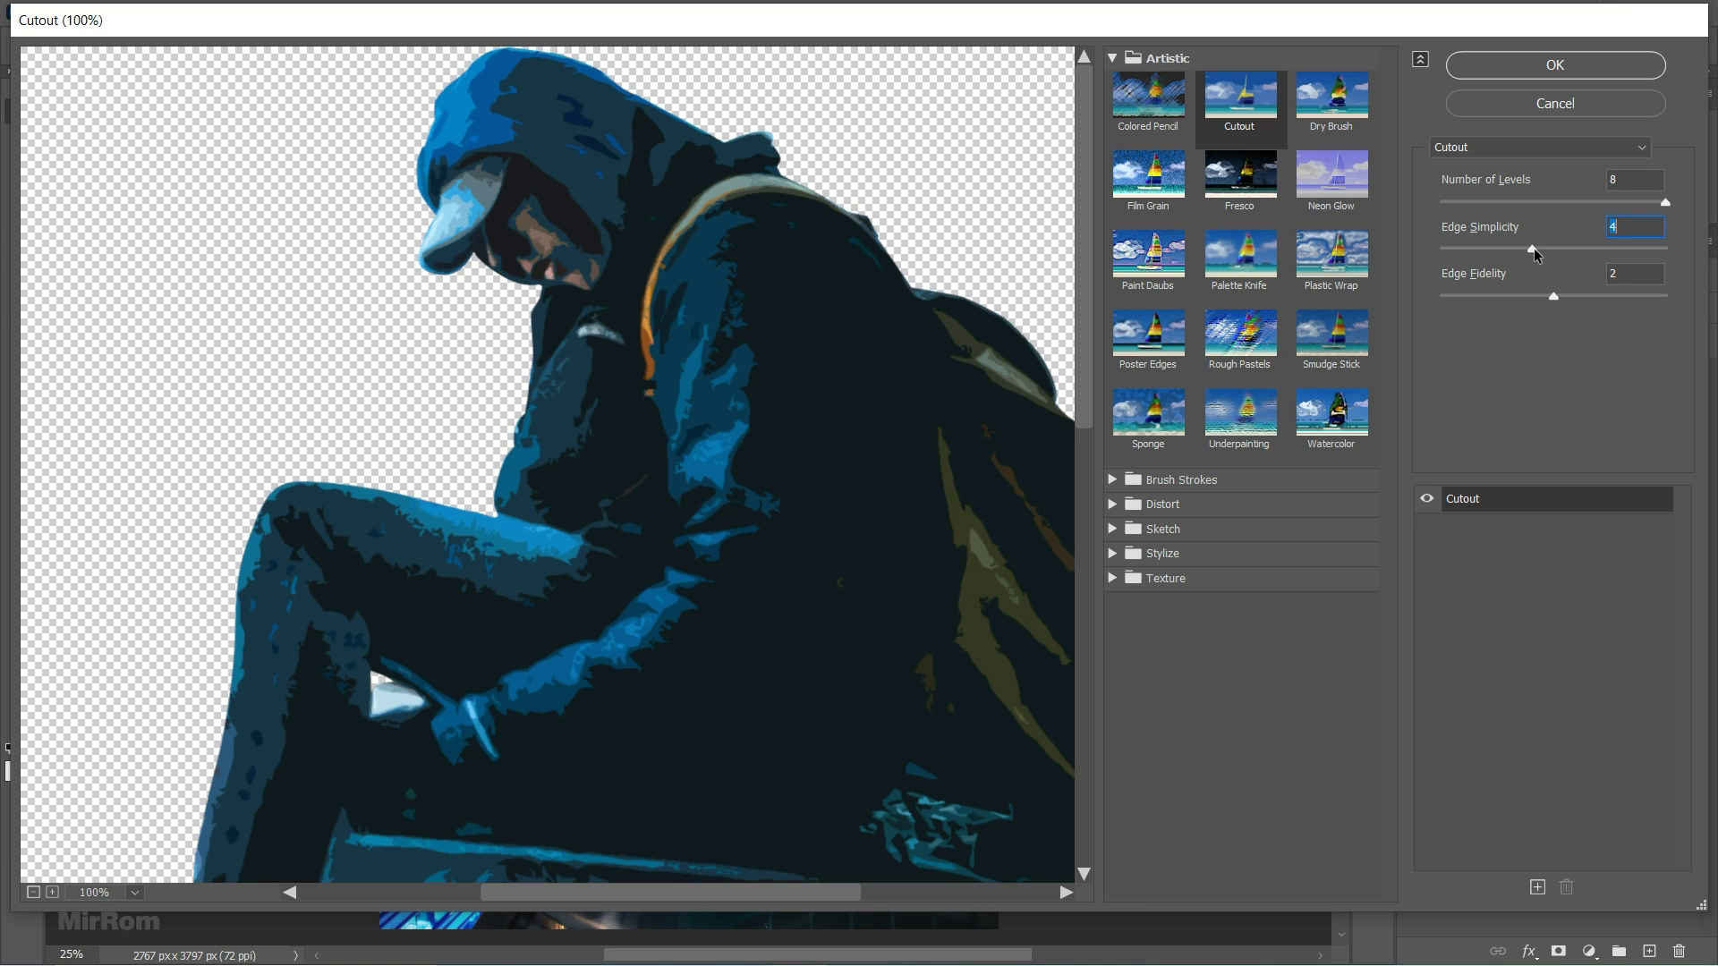
pyautogui.click(1554, 295)
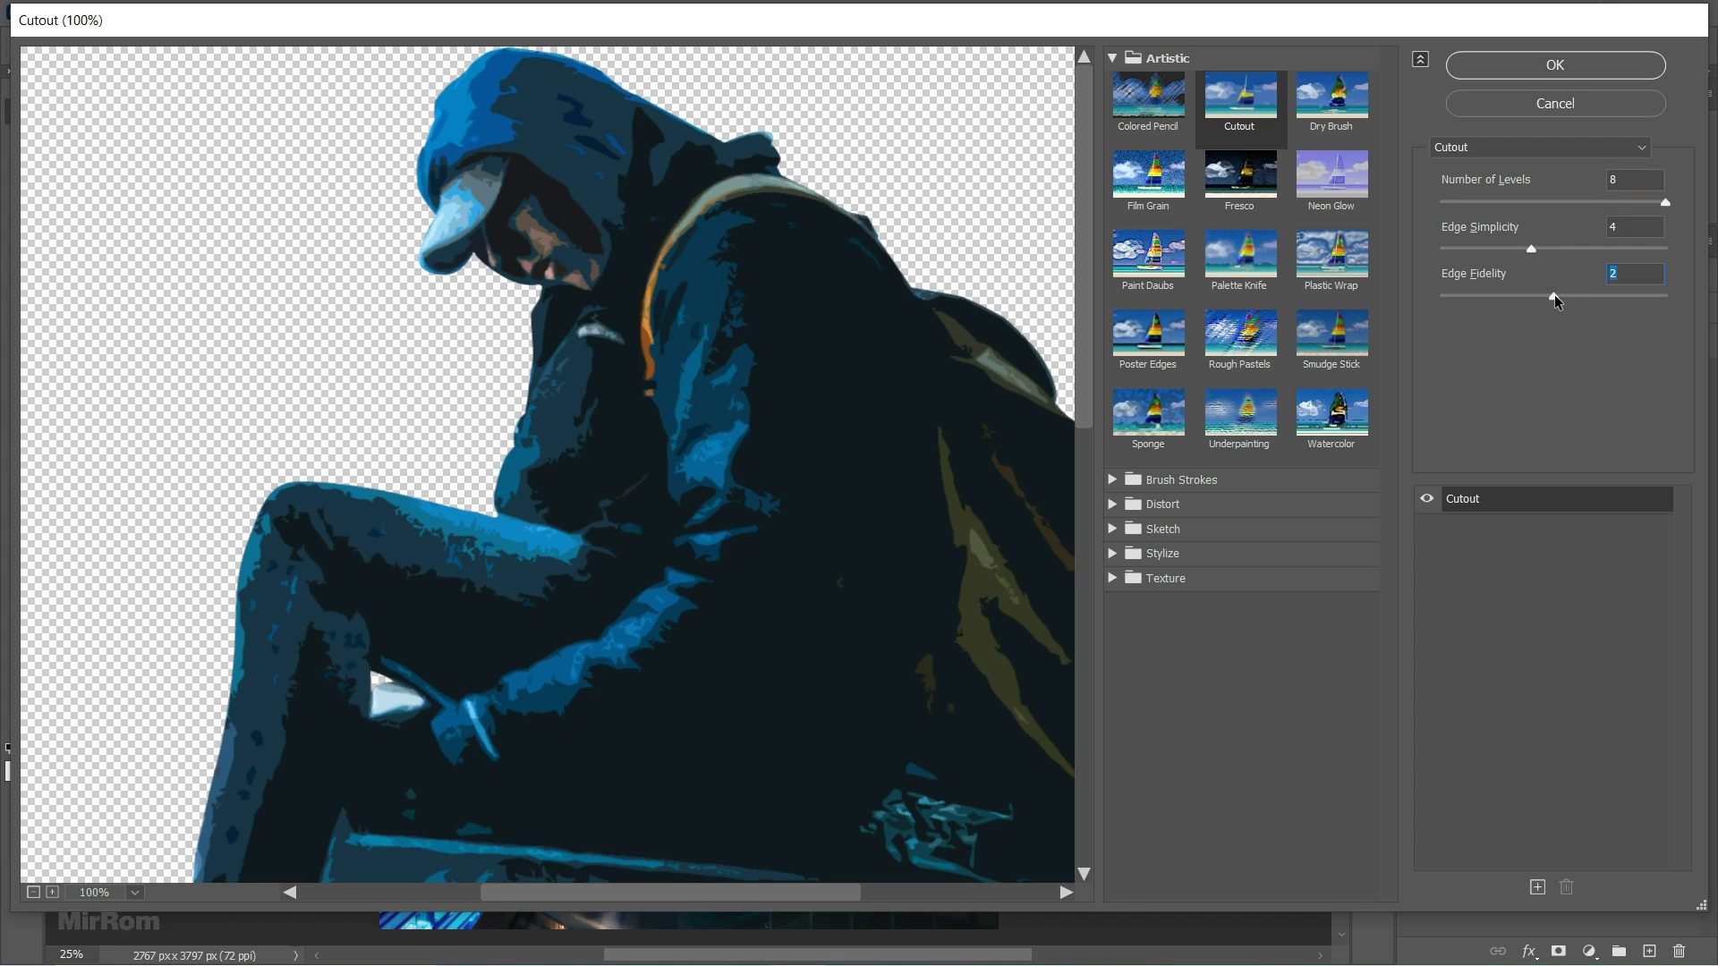
pyautogui.click(1521, 71)
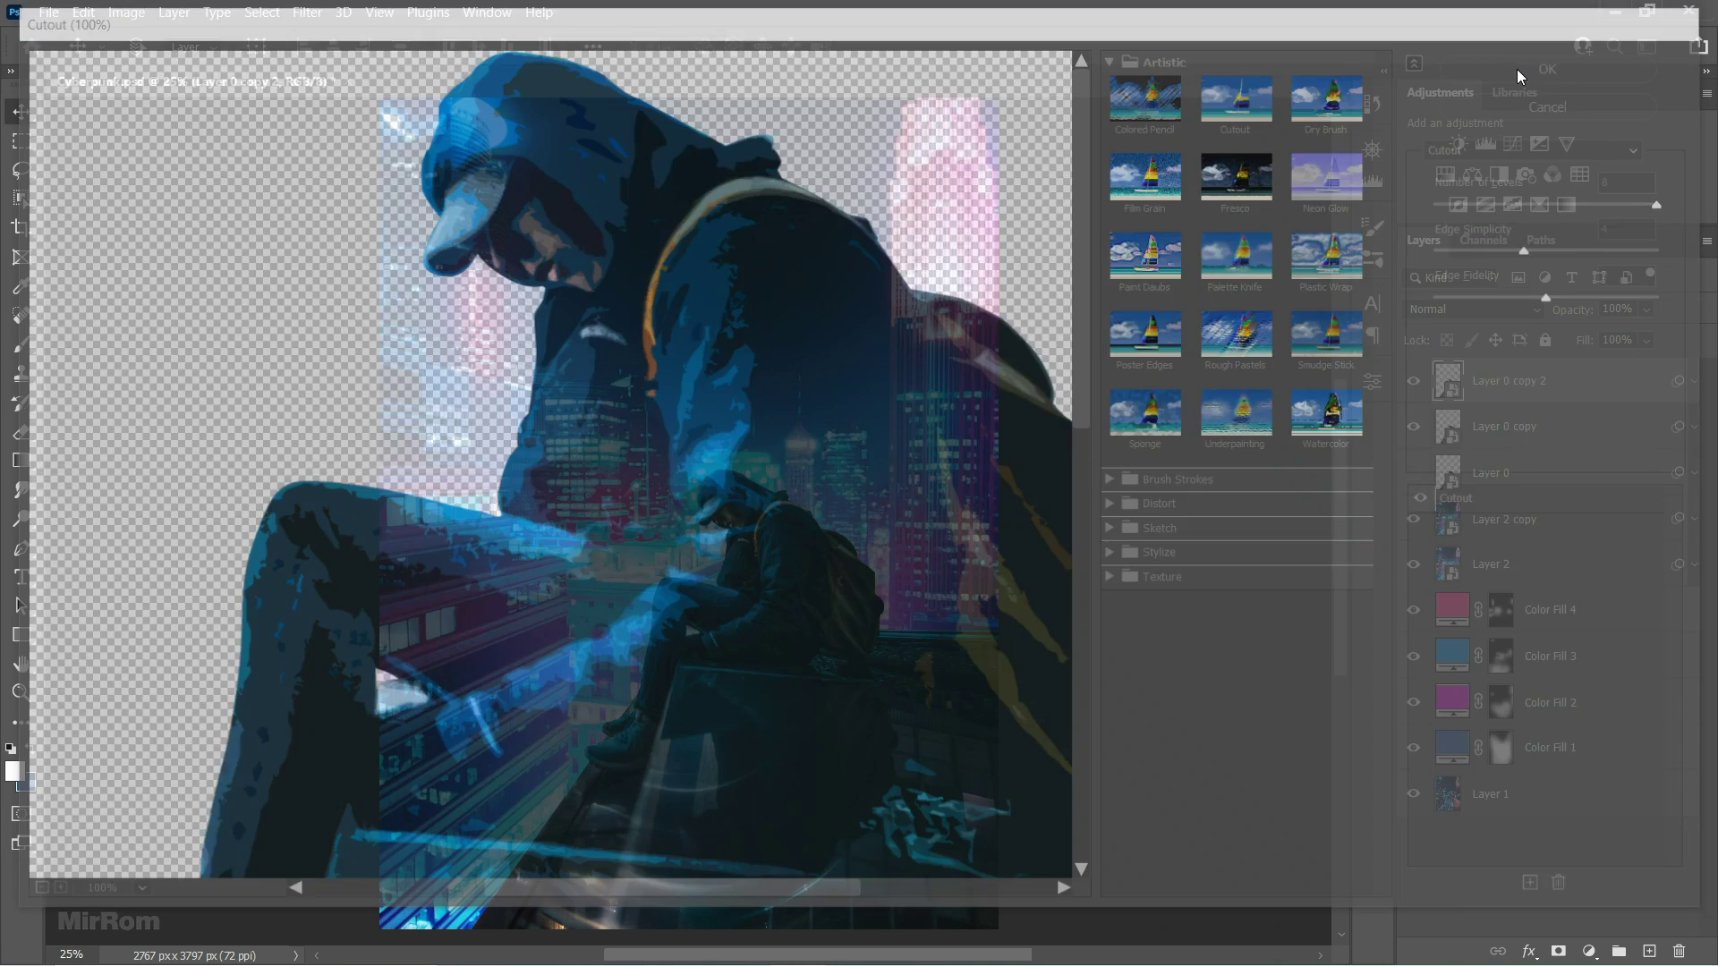
# Step: Lower the opacity of Layer 0 copy 2 to 72% and compare the figure with and without the layer
pyautogui.hotkey('ctrl', '+')
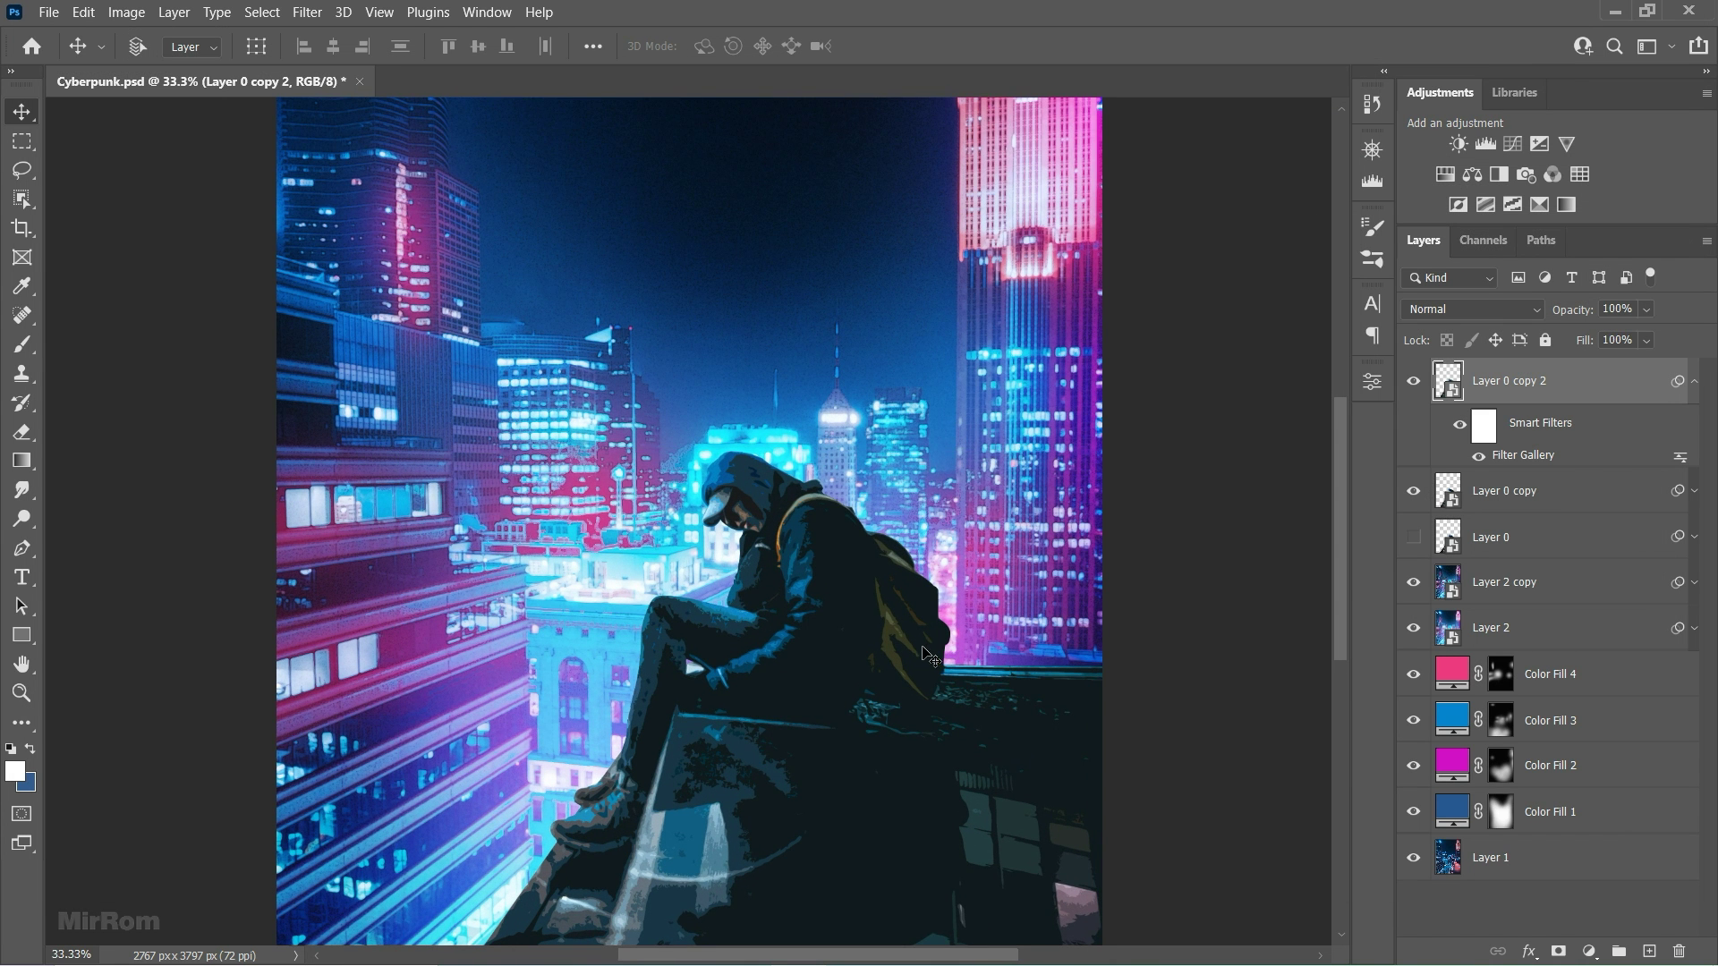
pyautogui.scroll(-2, 926, 659)
pyautogui.scroll(-1, 926, 662)
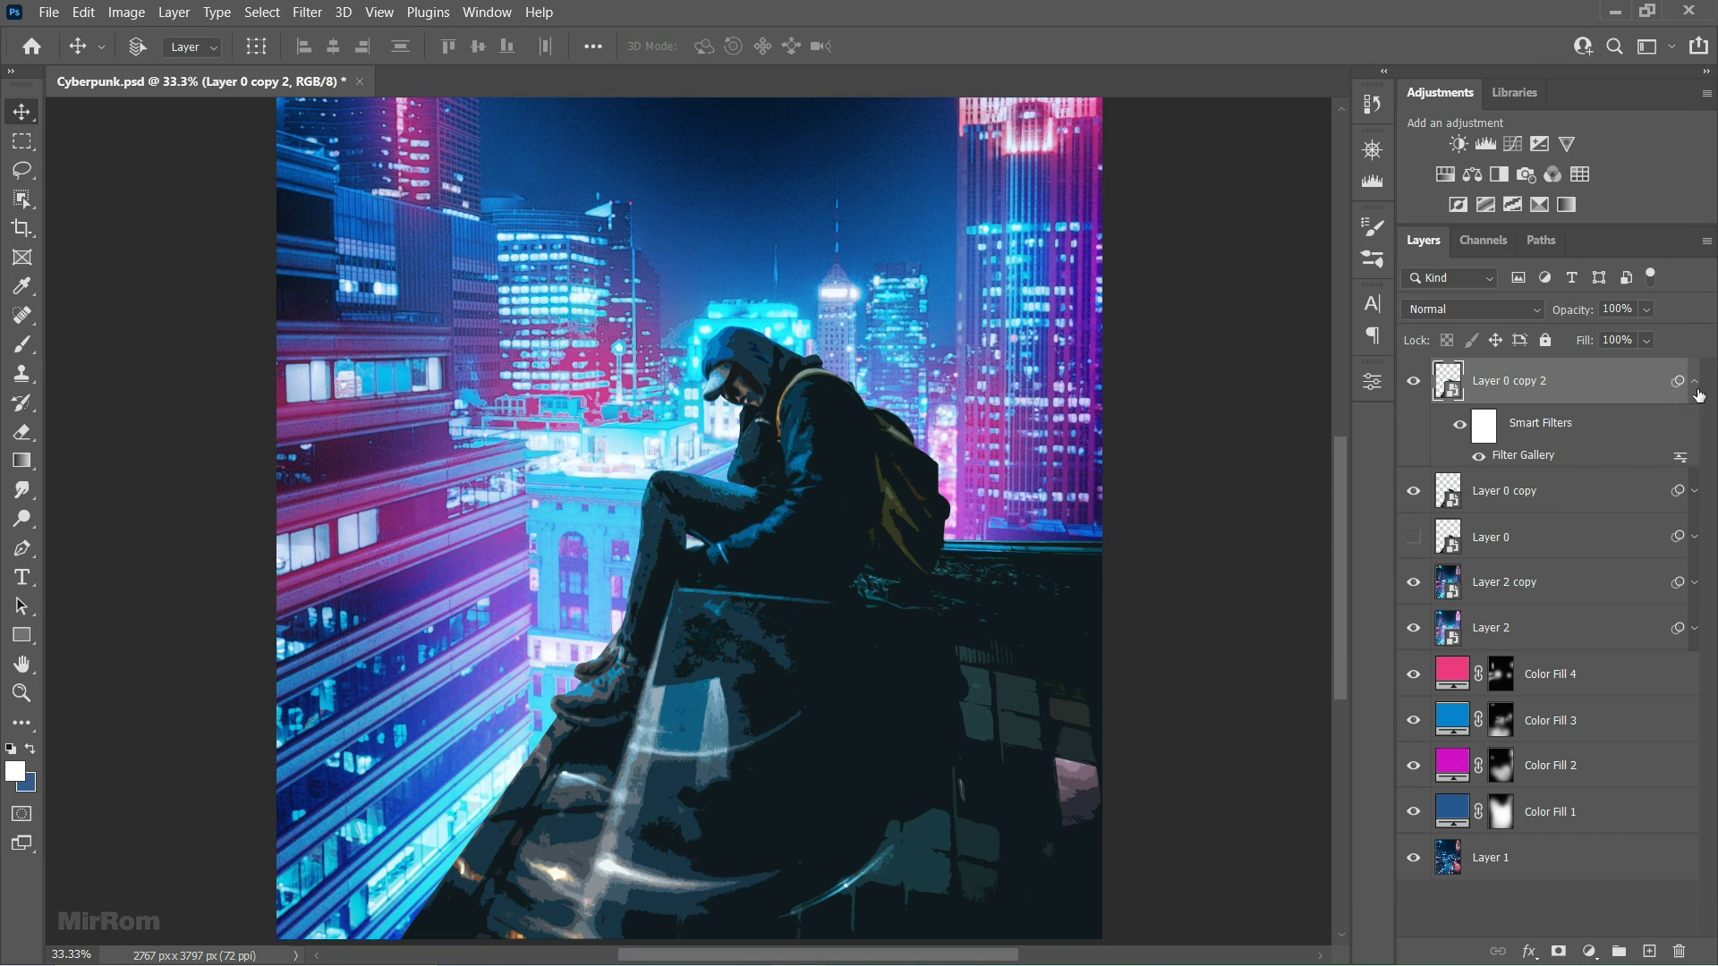
pyautogui.click(1694, 383)
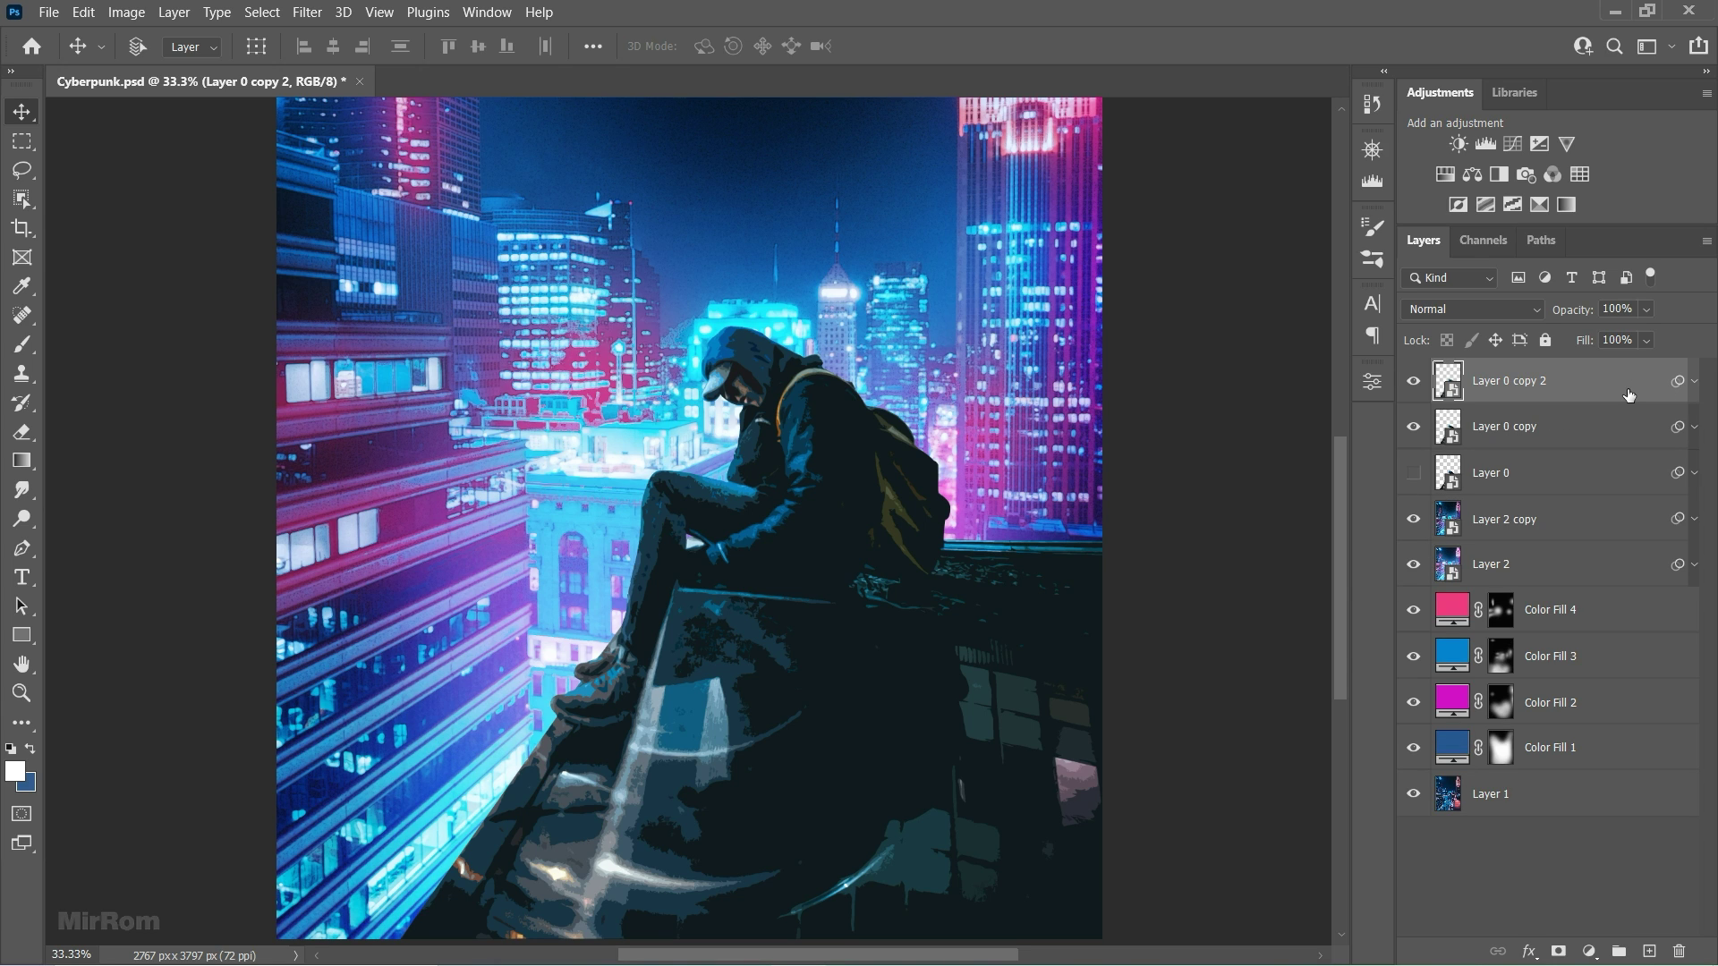
pyautogui.click(1646, 310)
pyautogui.click(1414, 383)
pyautogui.click(1414, 383)
pyautogui.scroll(-1, 986, 620)
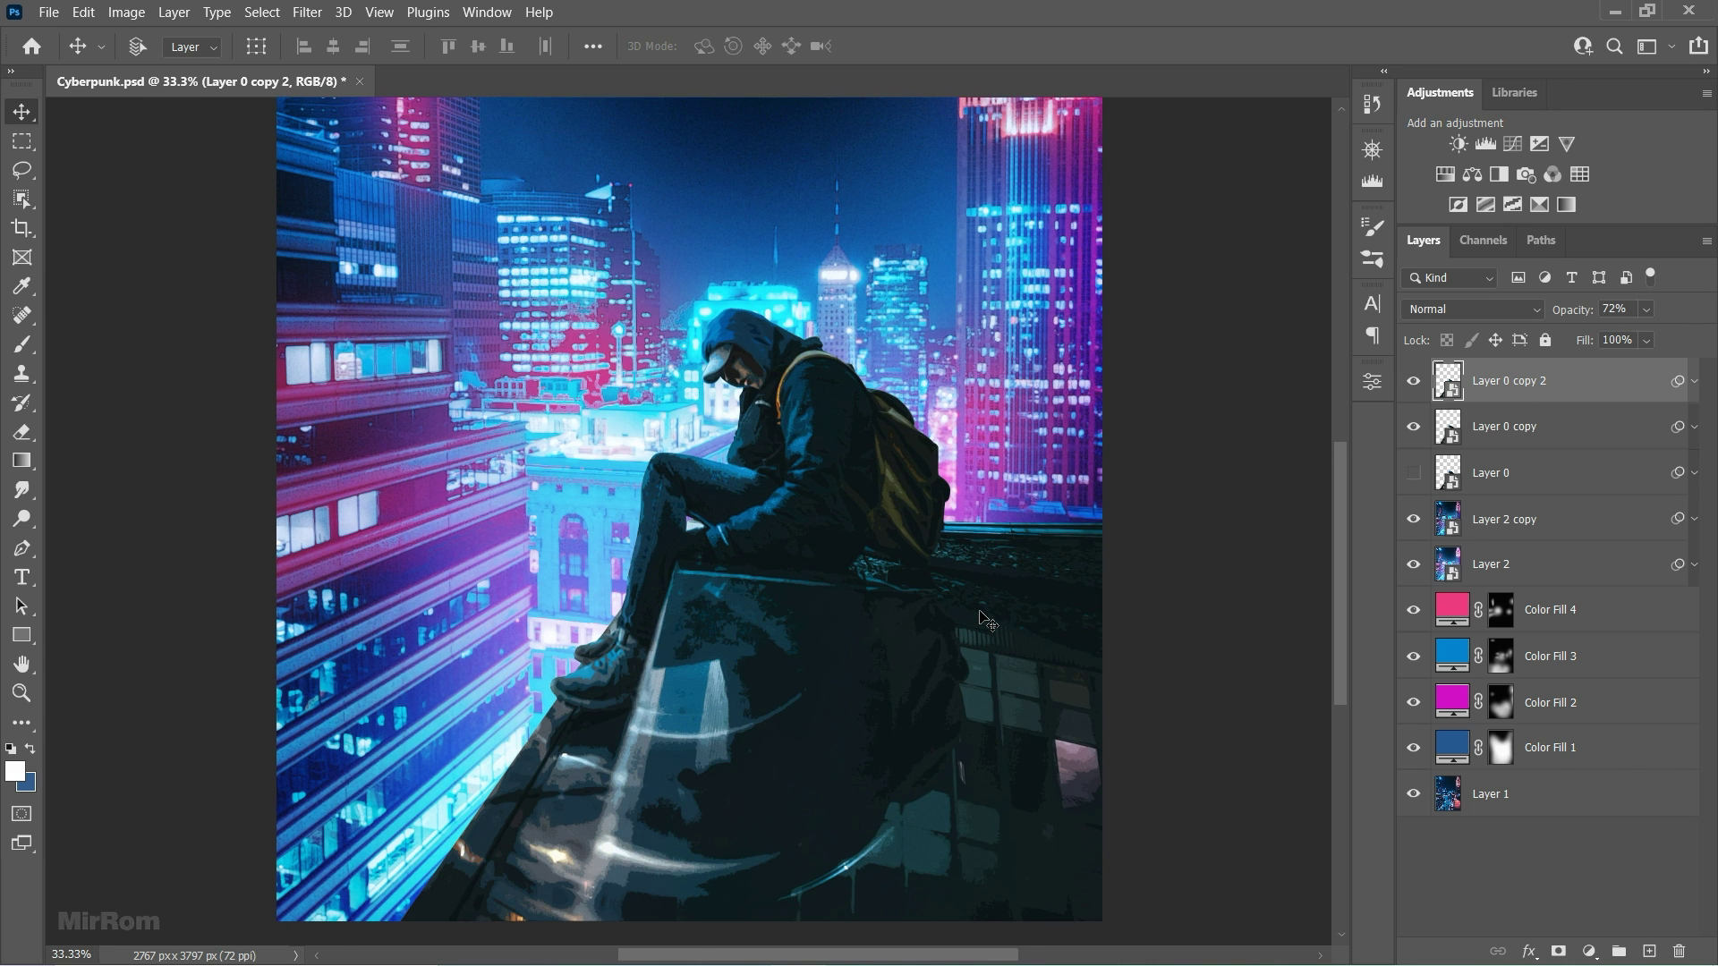
pyautogui.hotkey('ctrl', '-')
pyautogui.hotkey('ctrl', '-')
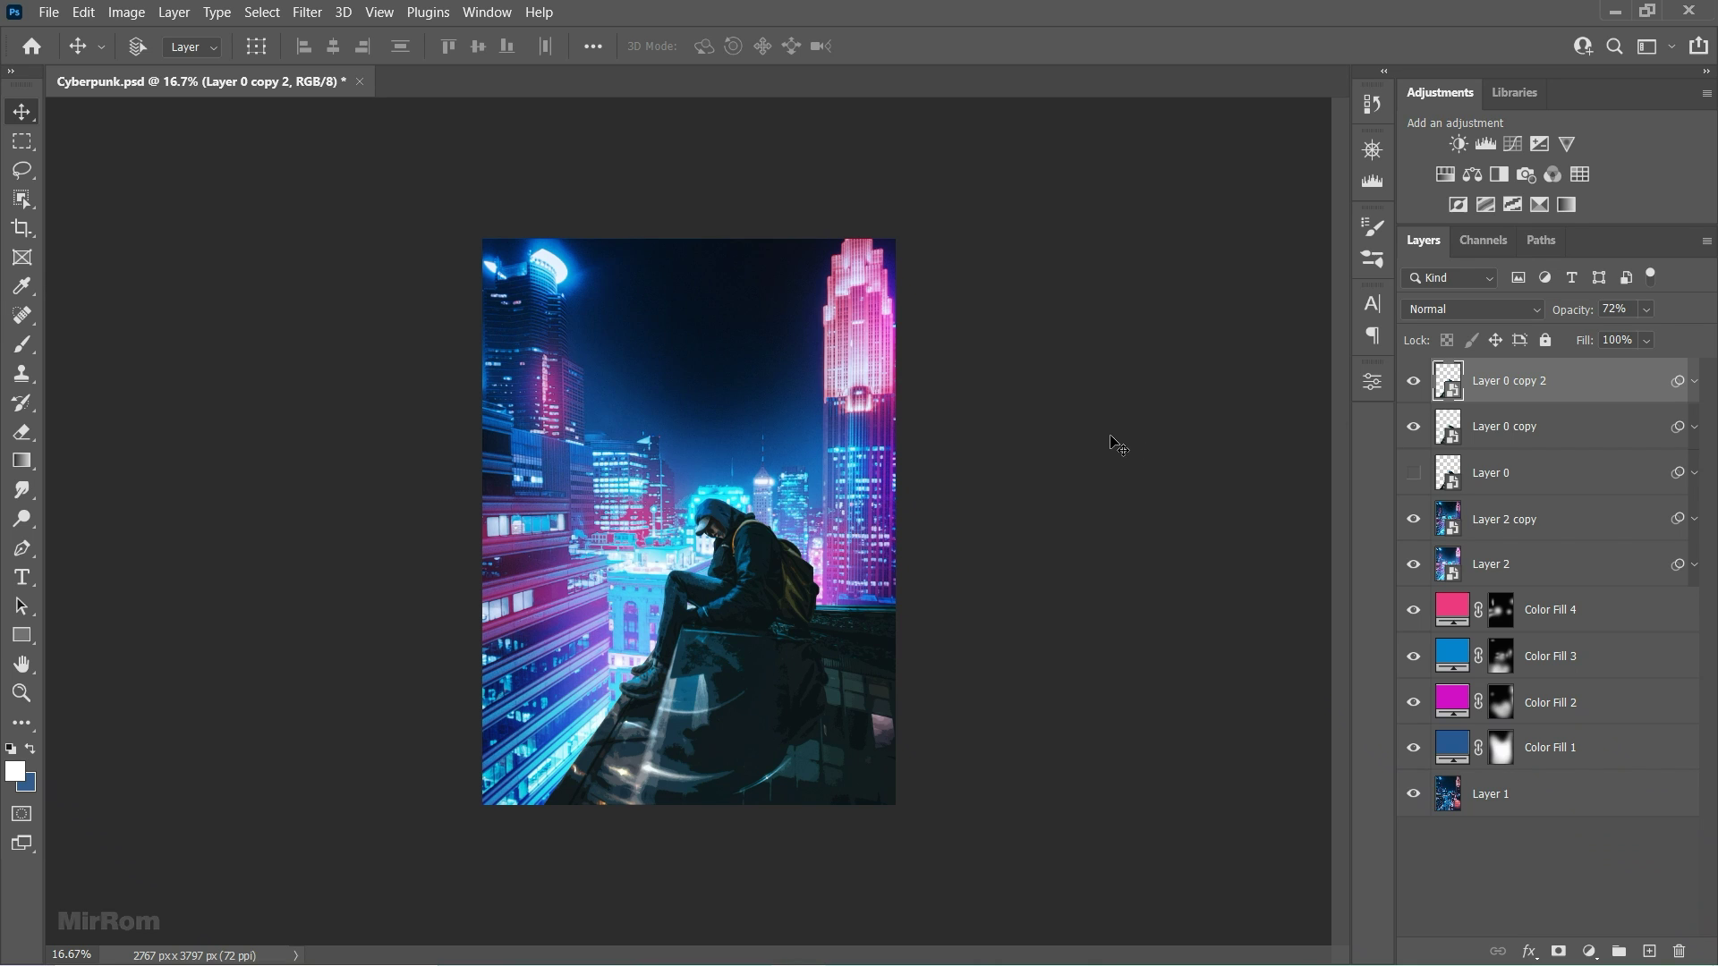
# Step: Group the three seated figure layers, from Layer 0 copy 2 down to Layer 0
pyautogui.keyDown('shift'); pyautogui.click(1511, 435); pyautogui.keyUp('shift')
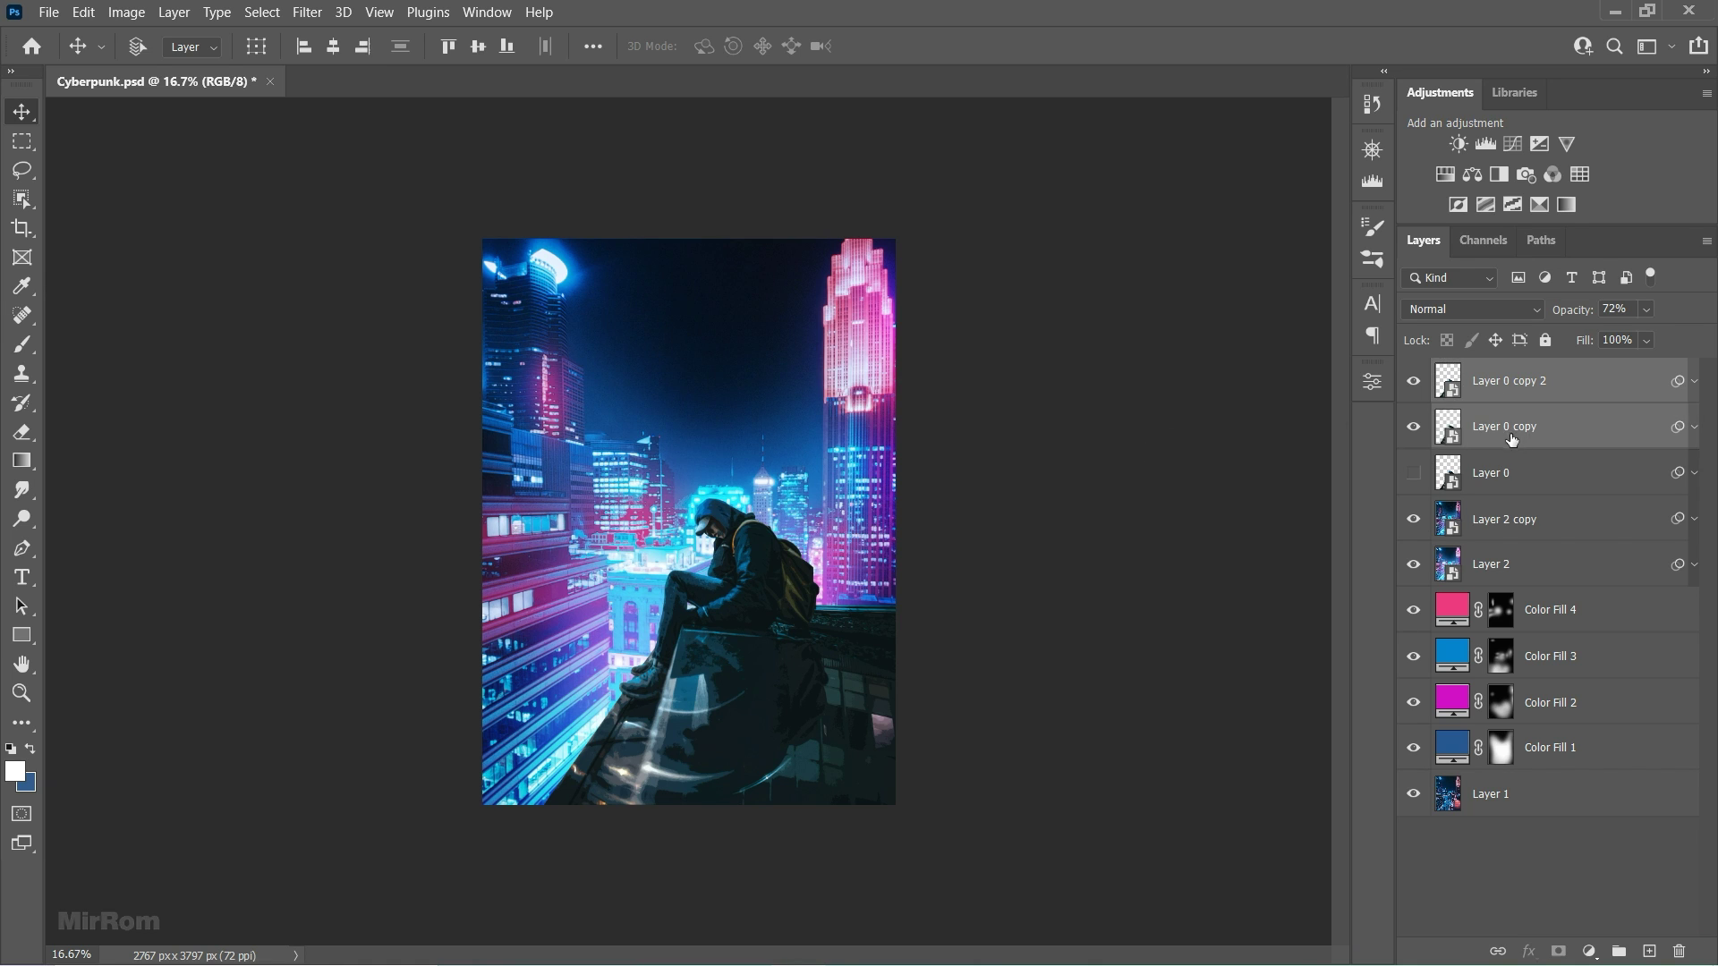
pyautogui.keyDown('shift'); pyautogui.click(1534, 485); pyautogui.keyUp('shift')
pyautogui.click(1539, 477)
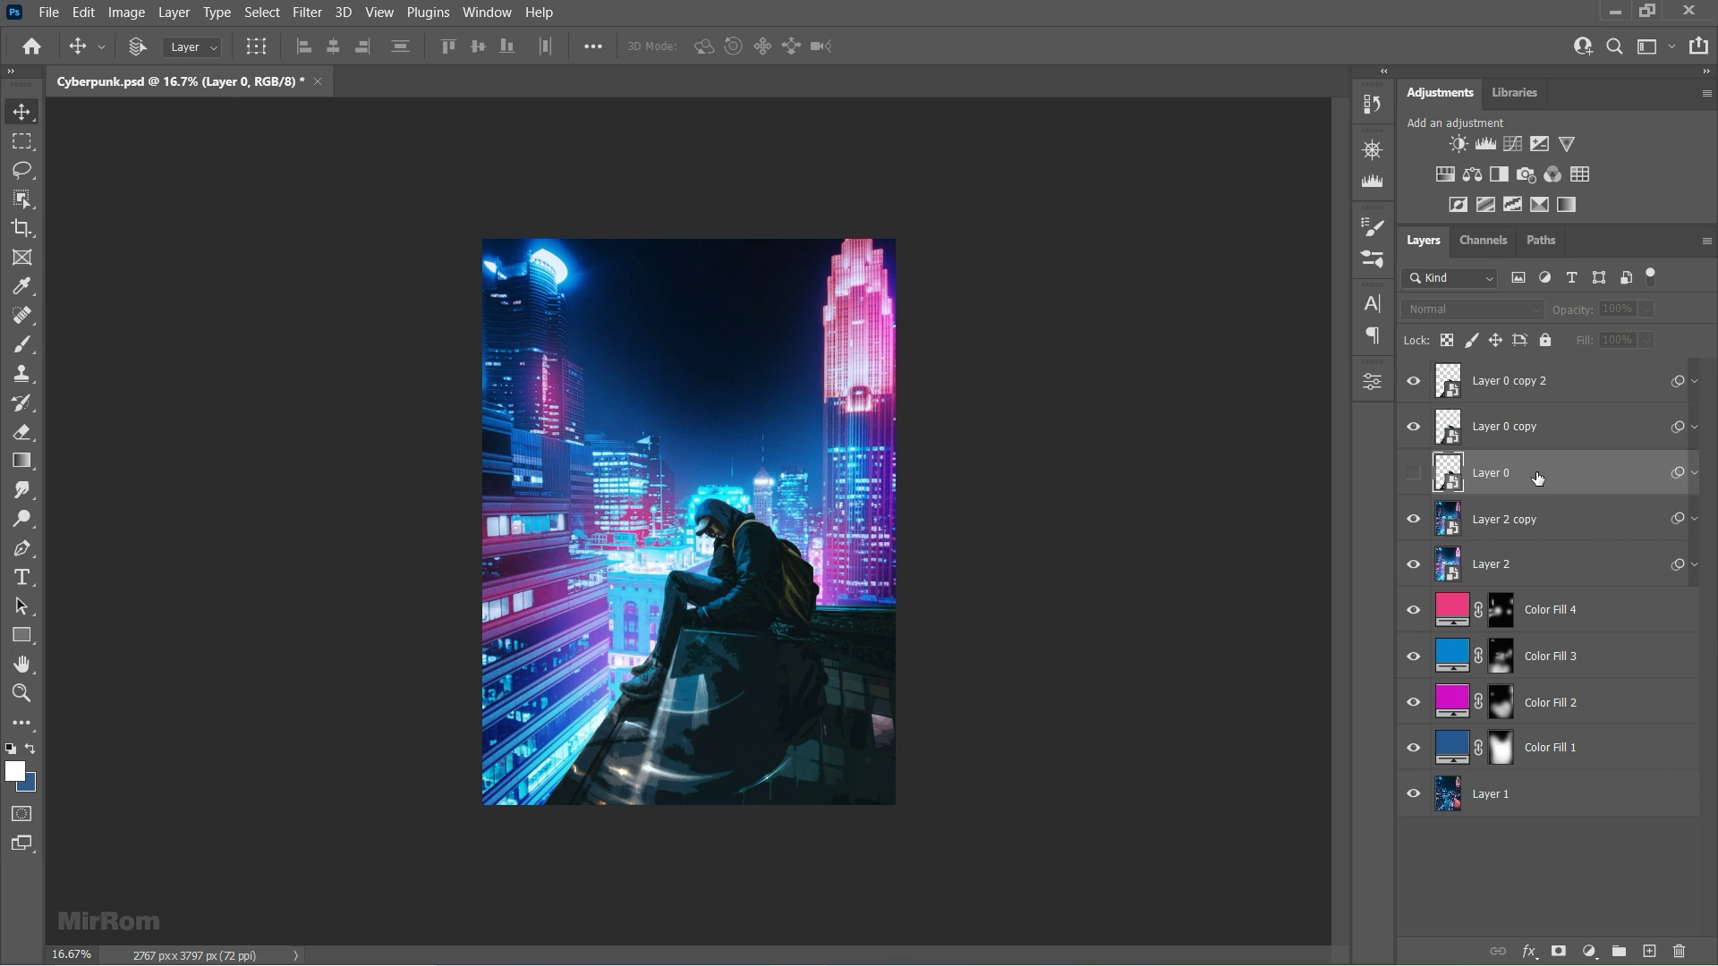
pyautogui.click(1517, 397)
pyautogui.keyDown('shift'); pyautogui.click(1521, 477); pyautogui.keyUp('shift')
pyautogui.hotkey('ctrl', 'g')
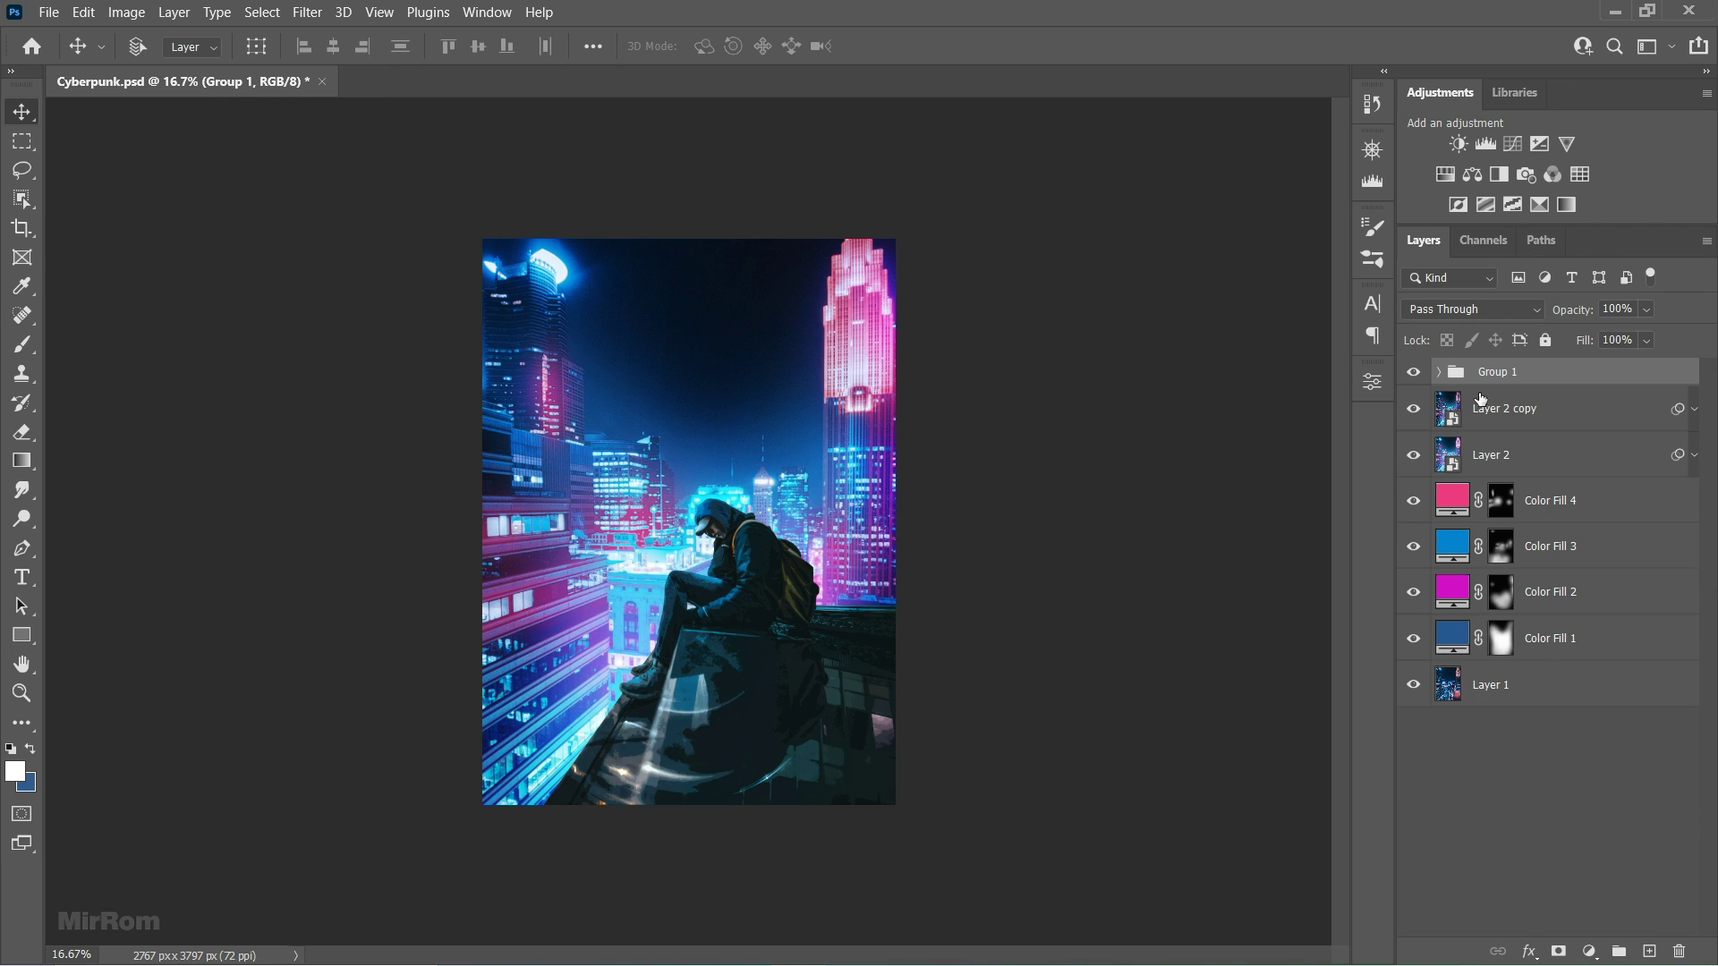
# Step: Duplicate the figure group, hide the original group and merge the duplicate into a single layer
pyautogui.hotkey('ctrl', 'j')
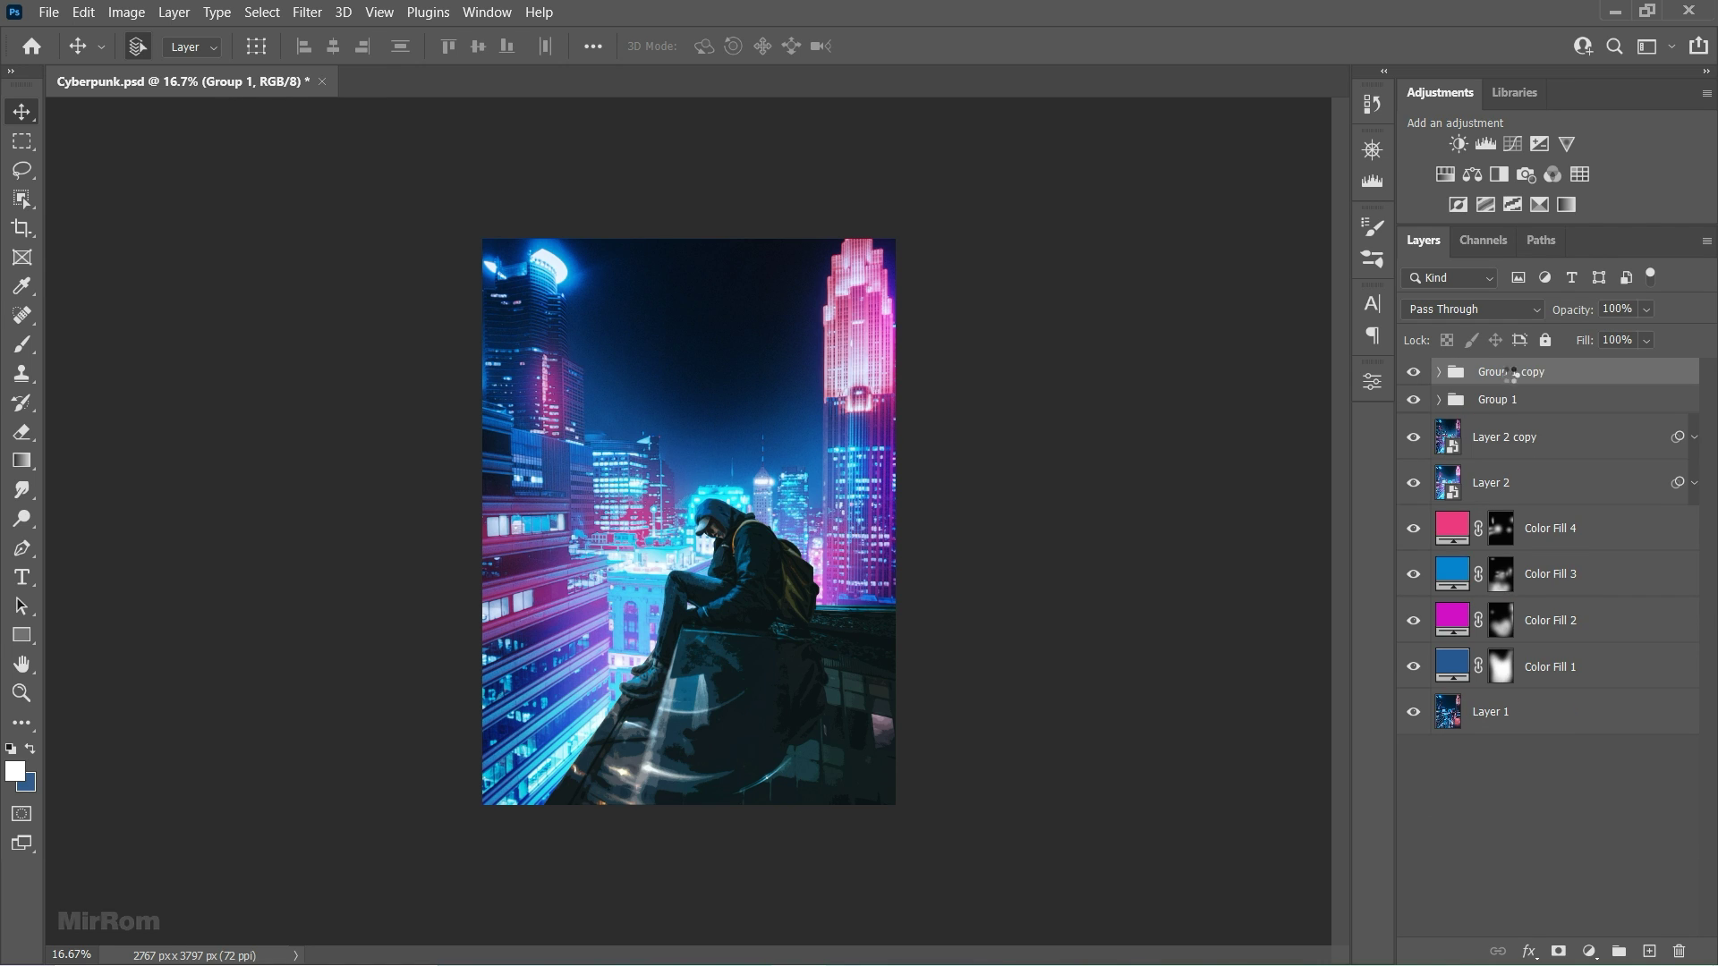
pyautogui.click(1414, 399)
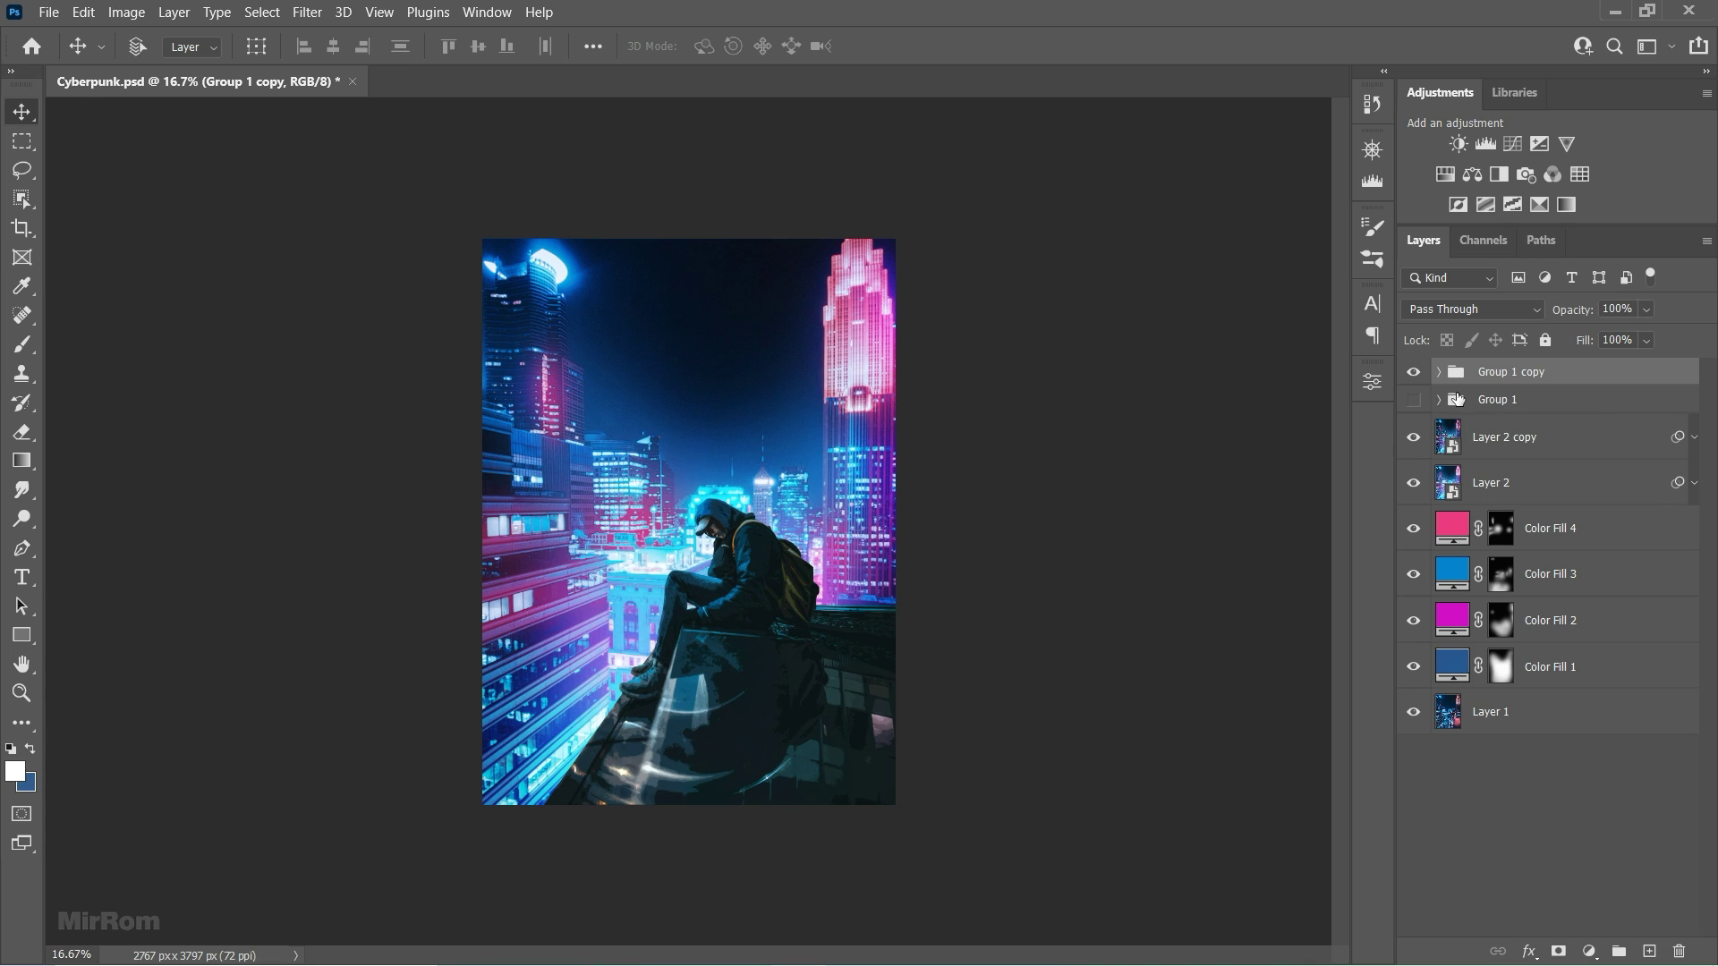
pyautogui.hotkey('ctrl', 'e')
# Step: Rename the merged figure layer to Model
pyautogui.doubleClick(1521, 380)
pyautogui.write('Model')
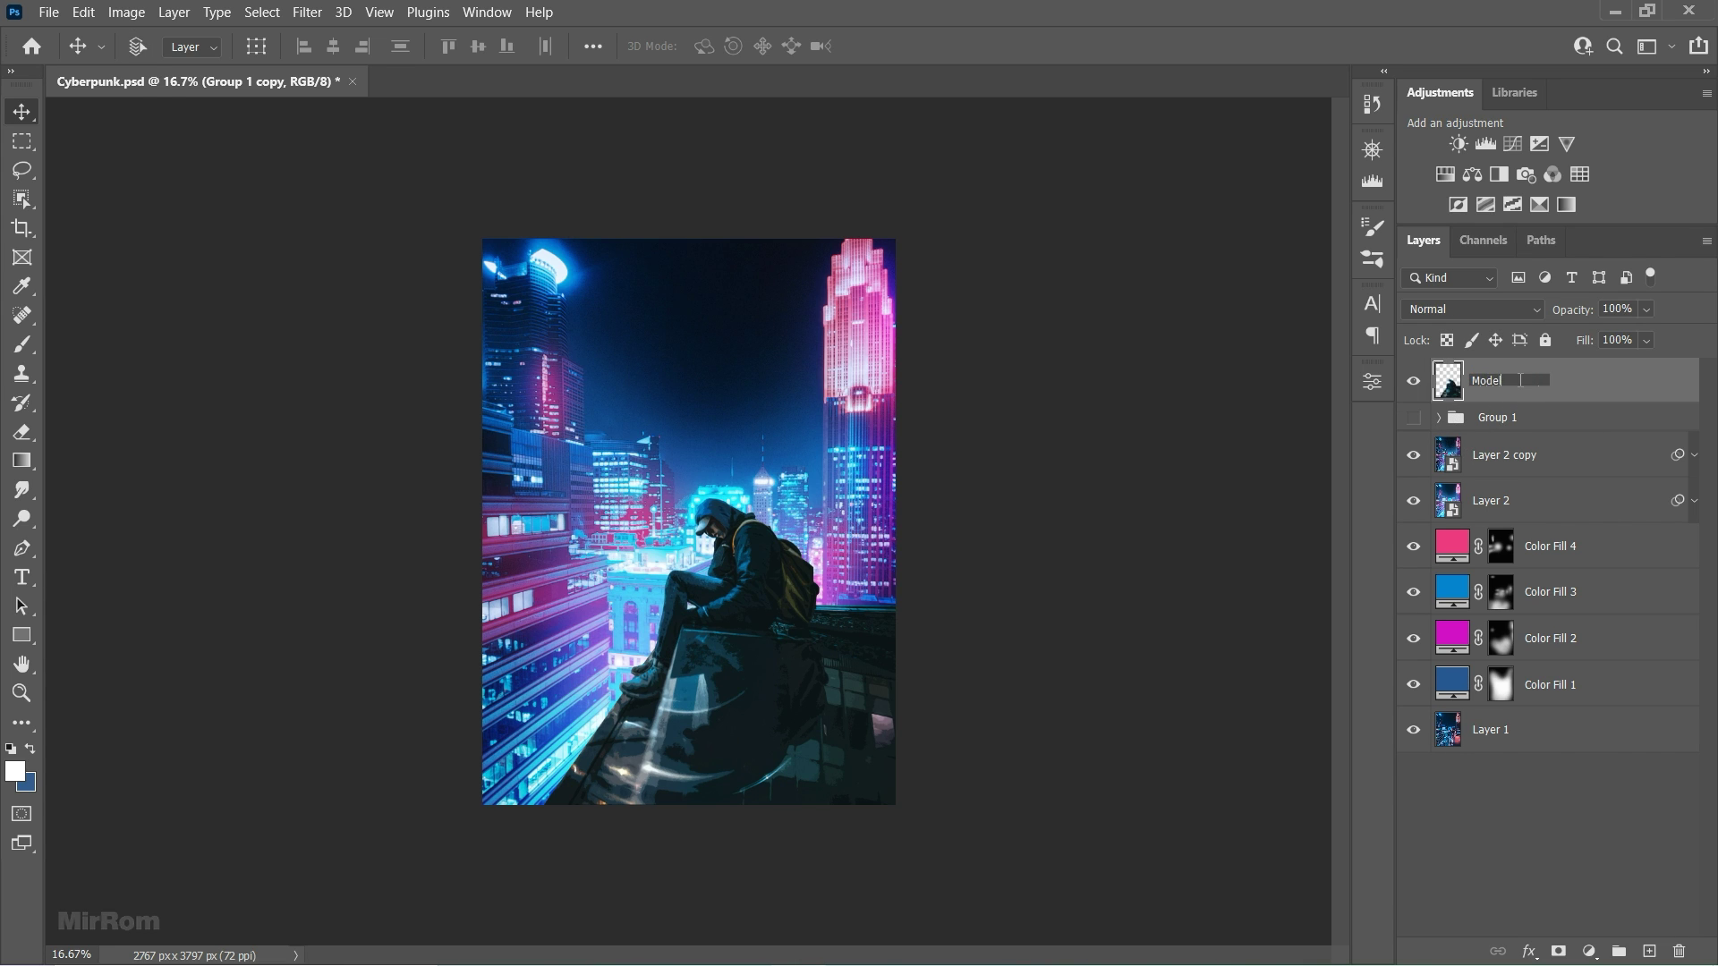
pyautogui.press('Return')
# Step: Compare the merged Model layer with the original figure group by switching their visibility
pyautogui.scroll(3, 765, 631)
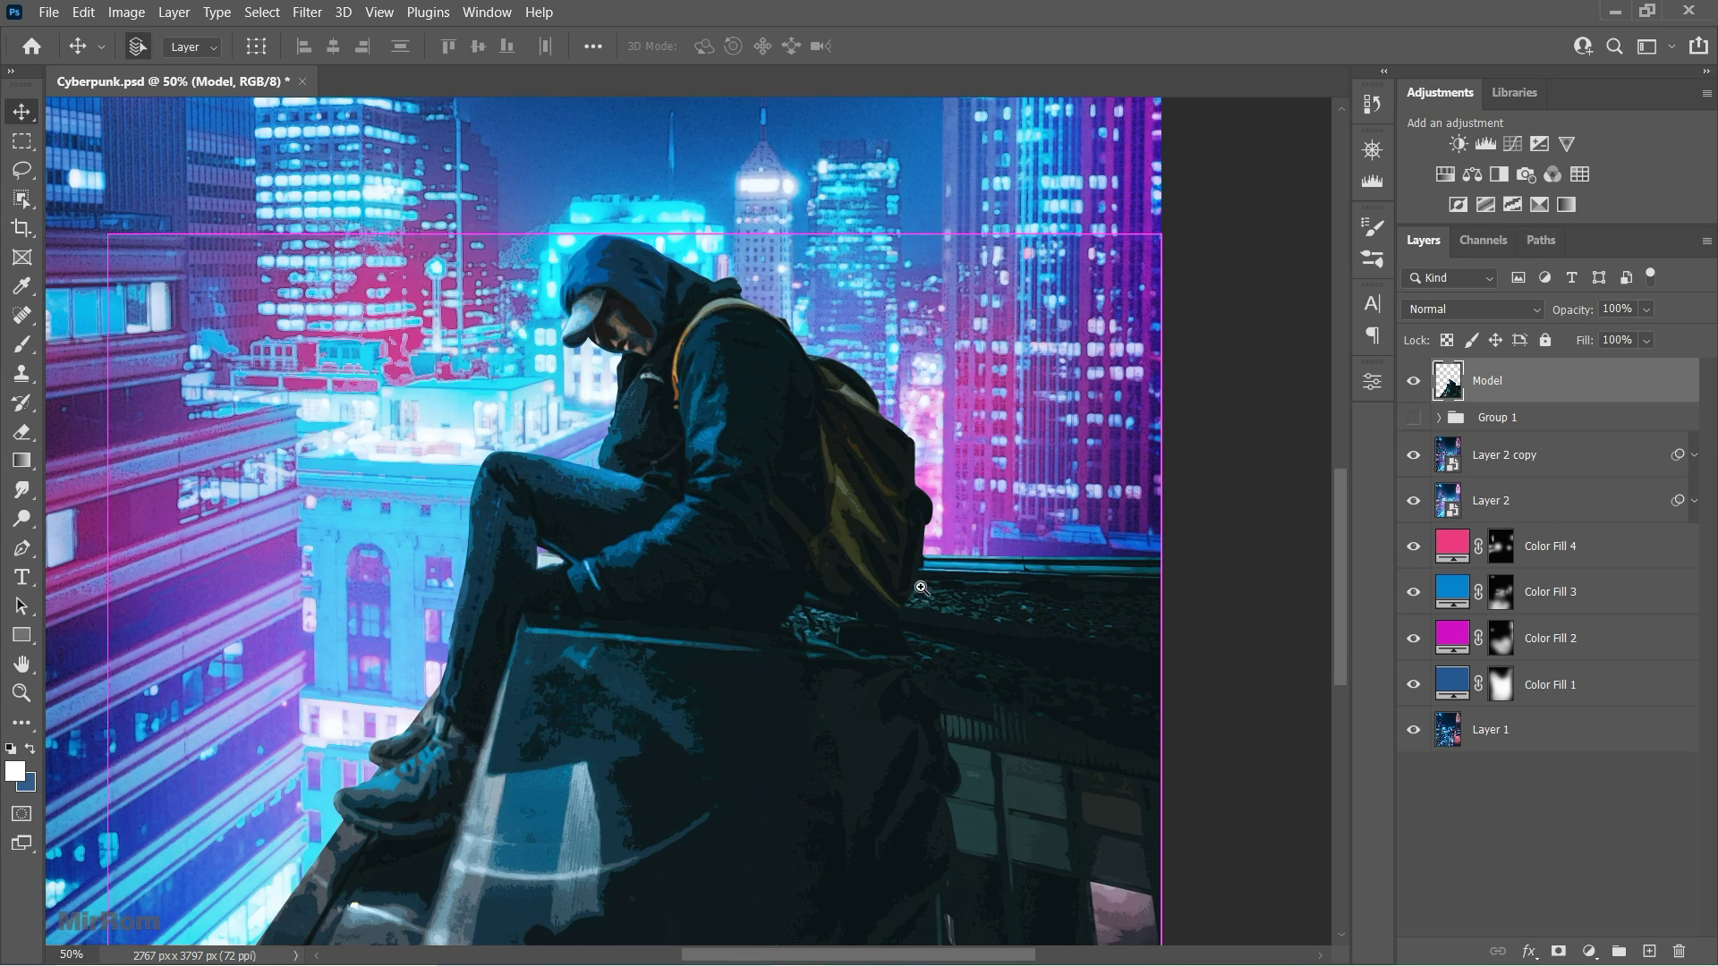
pyautogui.click(1415, 385)
pyautogui.click(1414, 417)
pyautogui.click(1413, 417)
pyautogui.click(1414, 380)
pyautogui.hotkey('ctrl', '-')
pyautogui.hotkey('ctrl', '-')
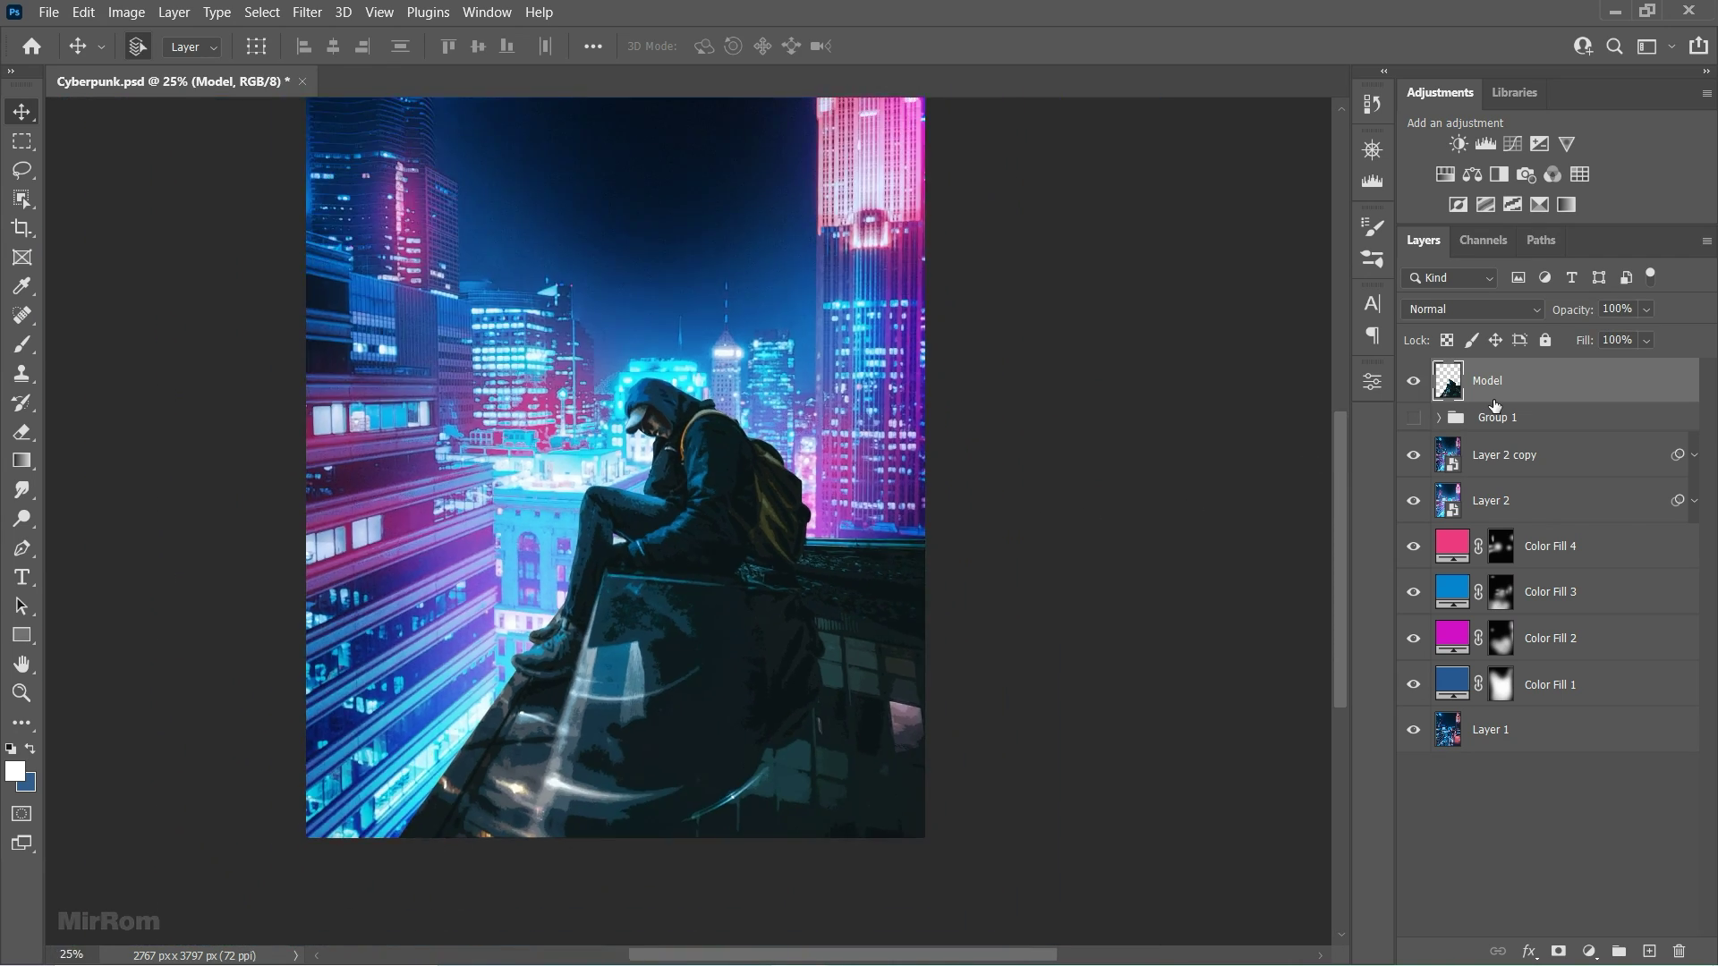
pyautogui.hotkey('ctrl', '-')
# Step: Add a Brightness/Contrast adjustment clipped to the Model layer, with Brightness 80 and a reduced Contrast
pyautogui.hotkey('ctrl', '+')
pyautogui.hotkey('ctrl', '+')
pyautogui.scroll(-1, 1011, 782)
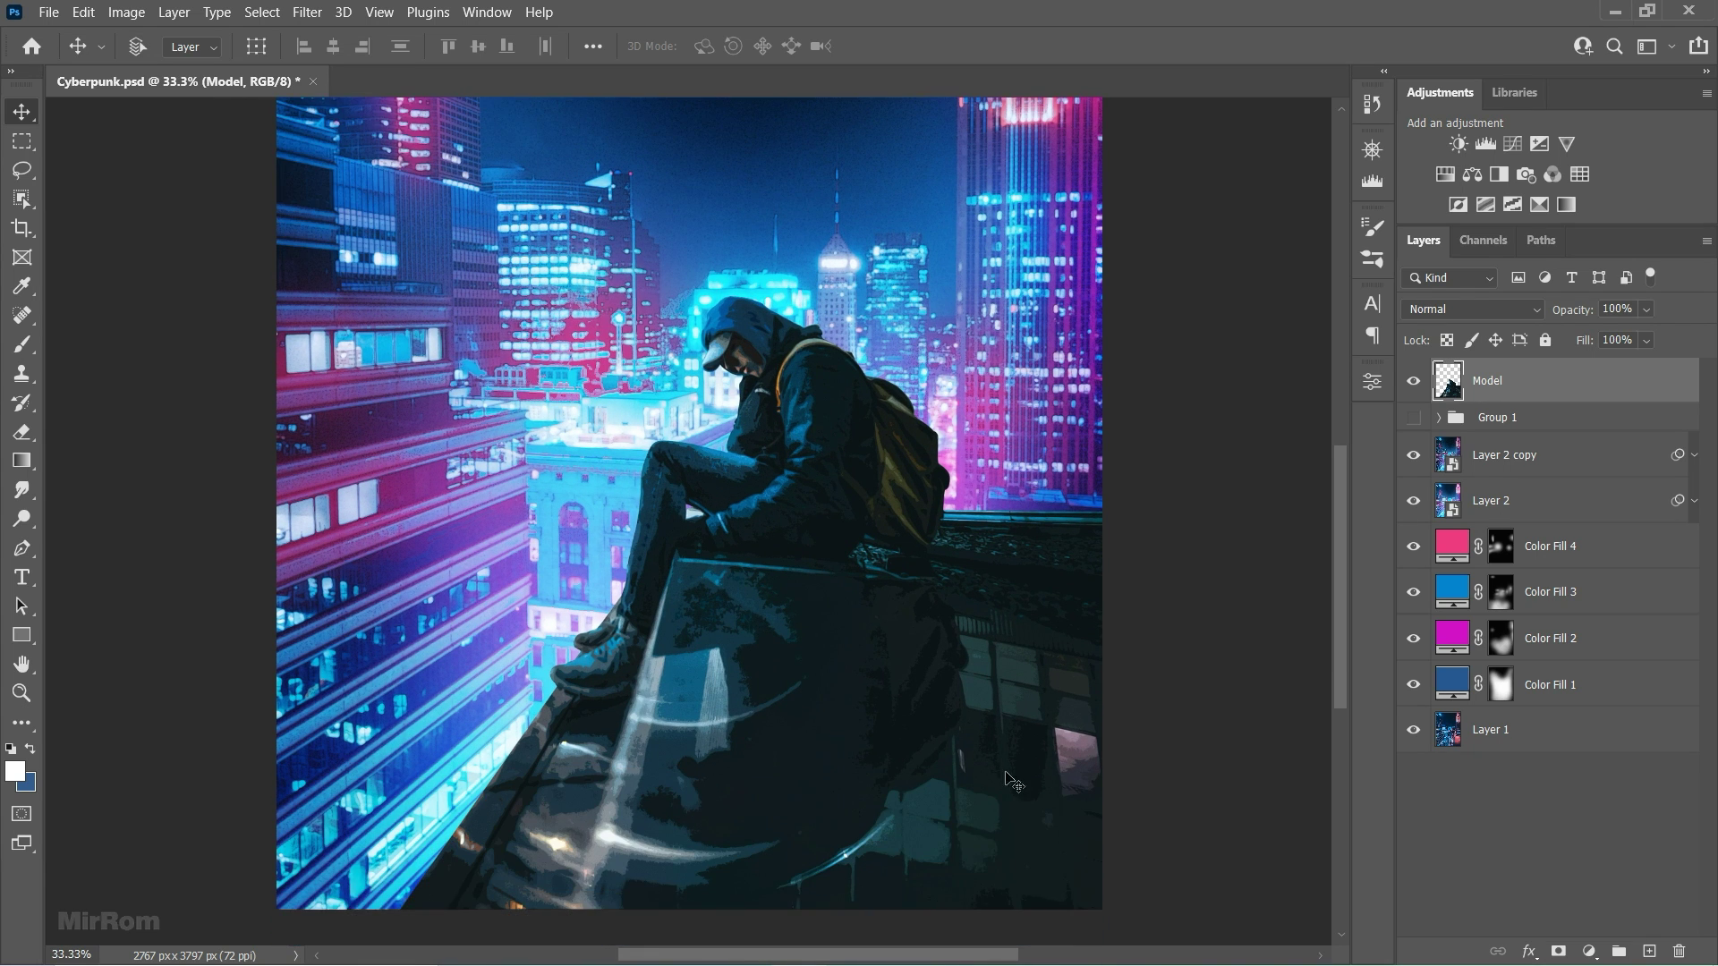
pyautogui.hscroll(4, 1012, 781)
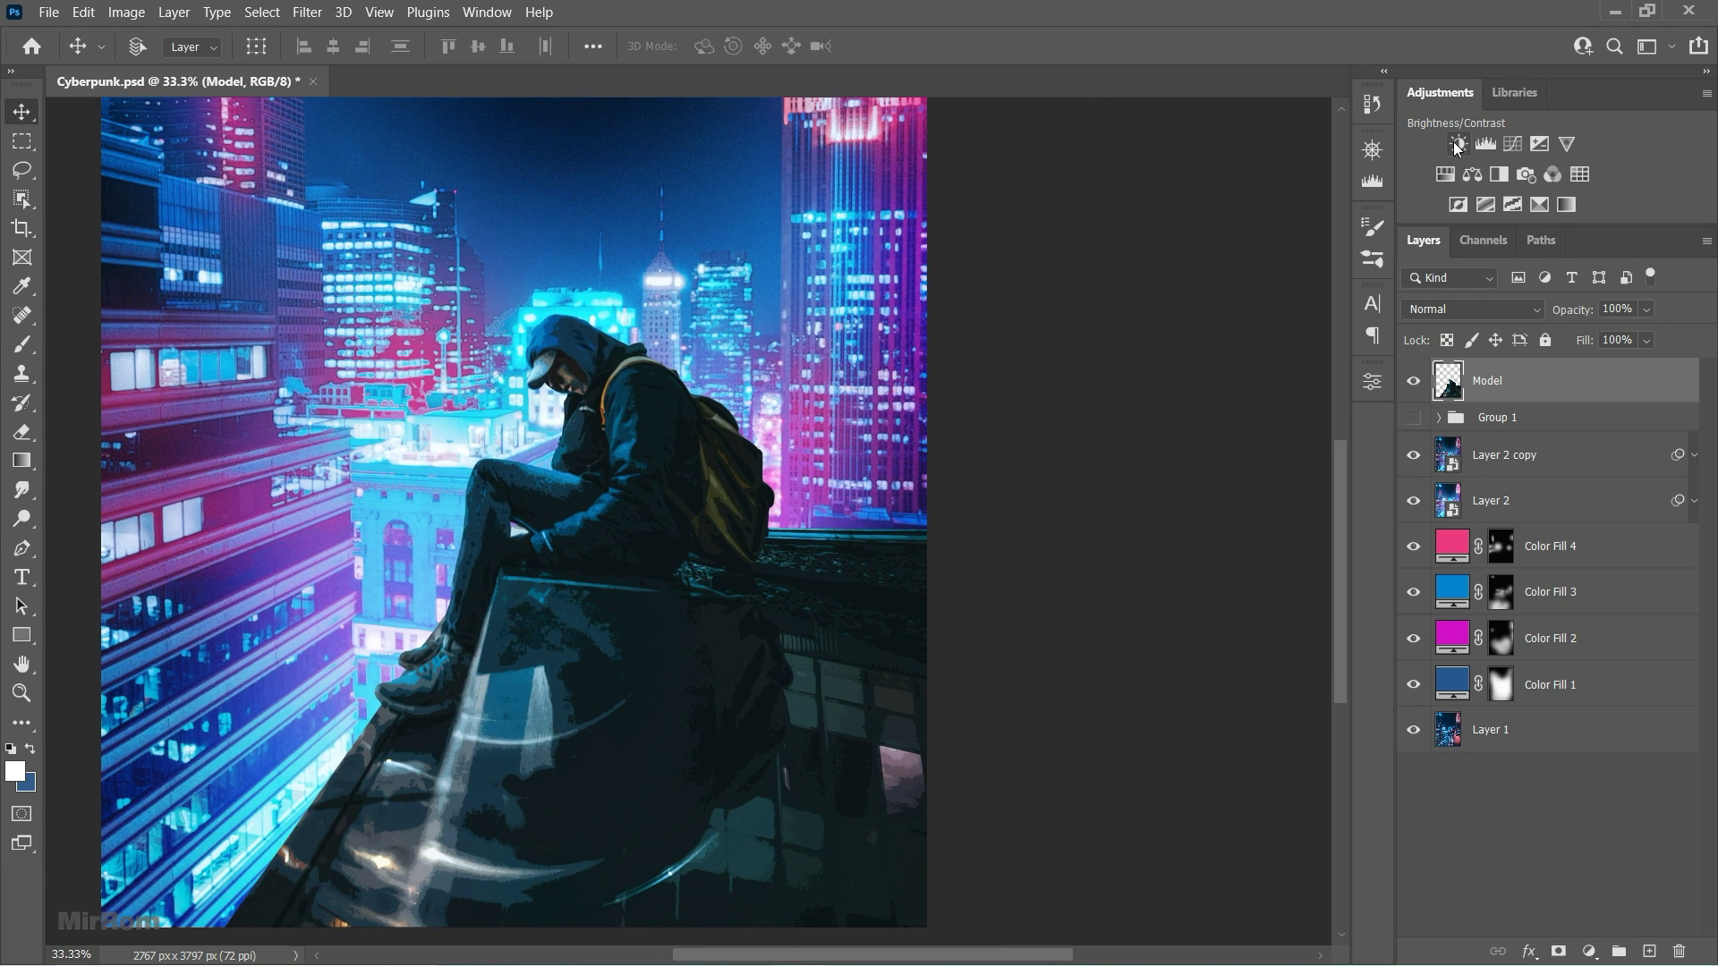
pyautogui.click(1458, 149)
pyautogui.click(1181, 813)
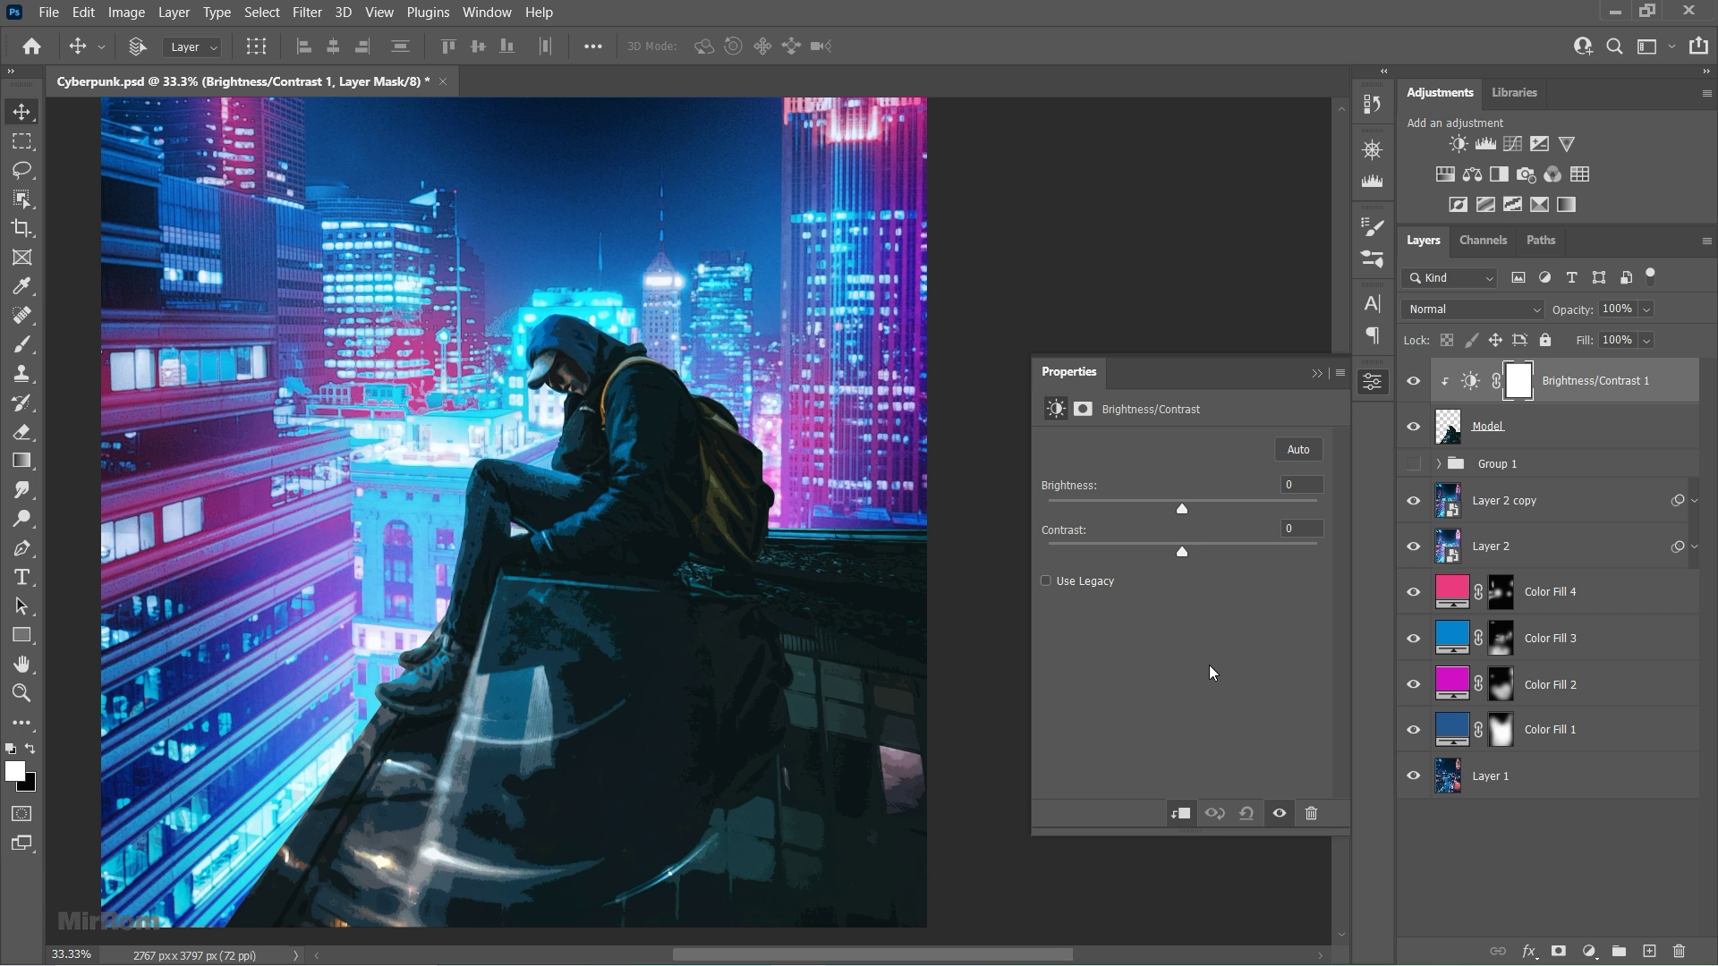
pyautogui.moveTo(1185, 514); pyautogui.dragTo(1244, 508)
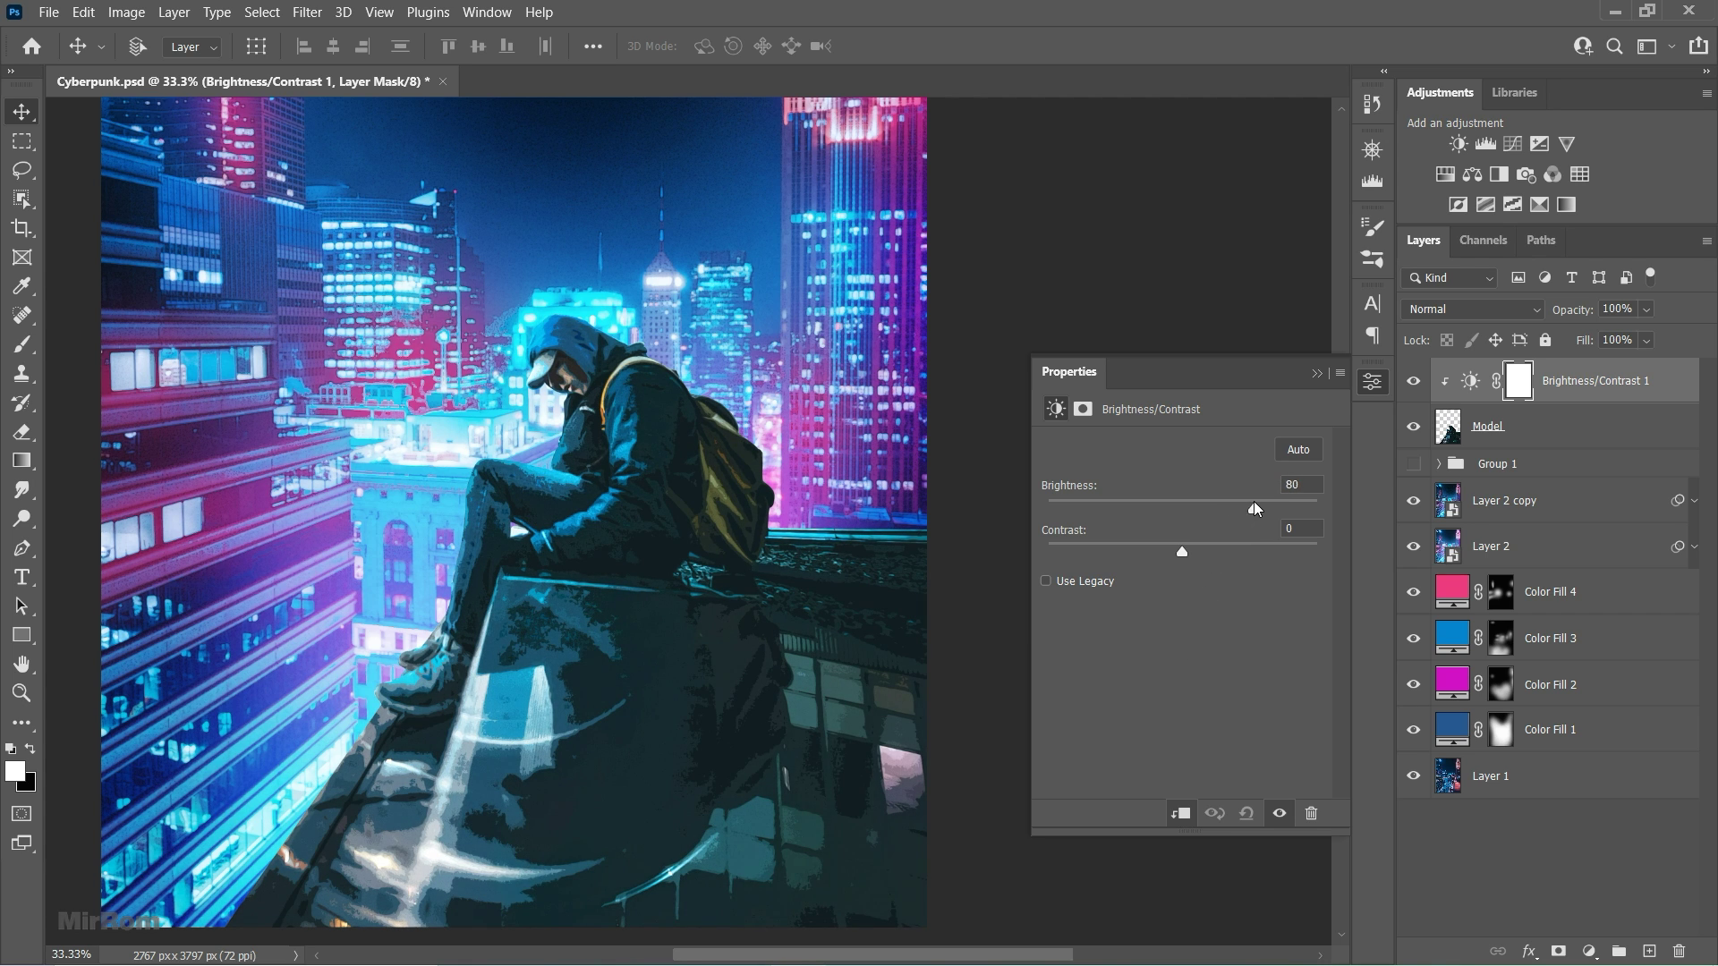
pyautogui.moveTo(1189, 550); pyautogui.dragTo(1157, 555)
pyautogui.click(1316, 373)
# Step: Invert the Brightness/Contrast mask to black and set up the Brush with size 500 and 74% opacity
pyautogui.hotkey('ctrl', 'i')
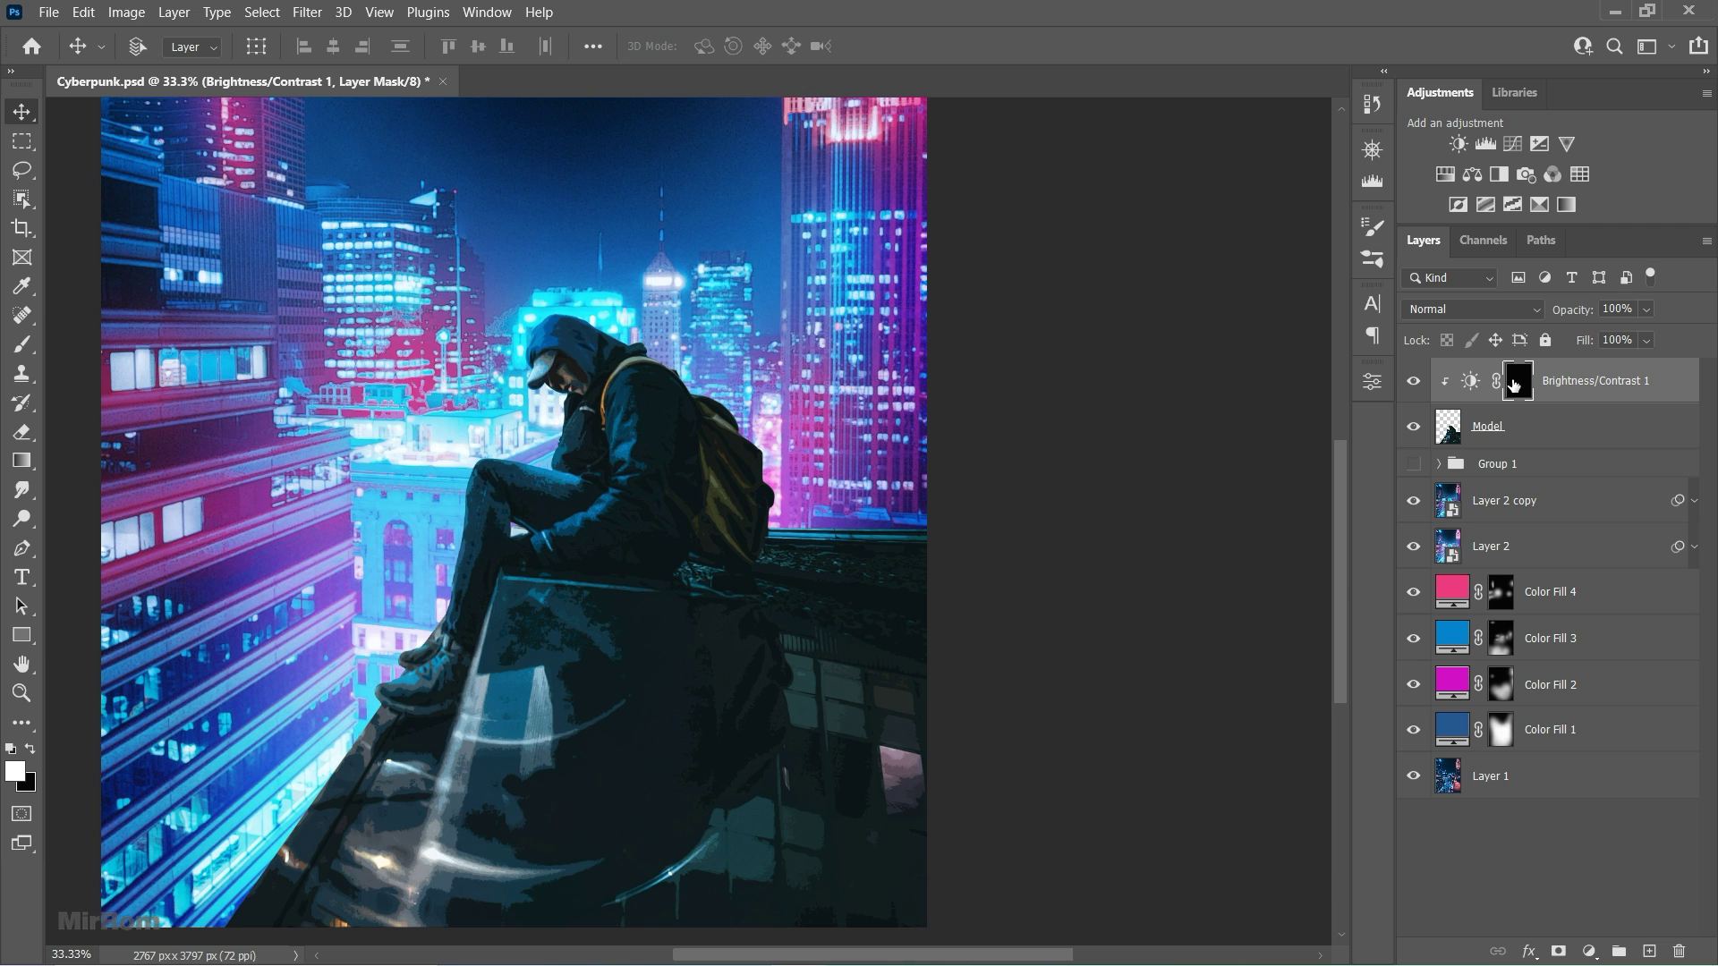
pyautogui.press('b')
pyautogui.press('[')
pyautogui.press('[')
pyautogui.press('[')
pyautogui.press('[')
pyautogui.press('[')
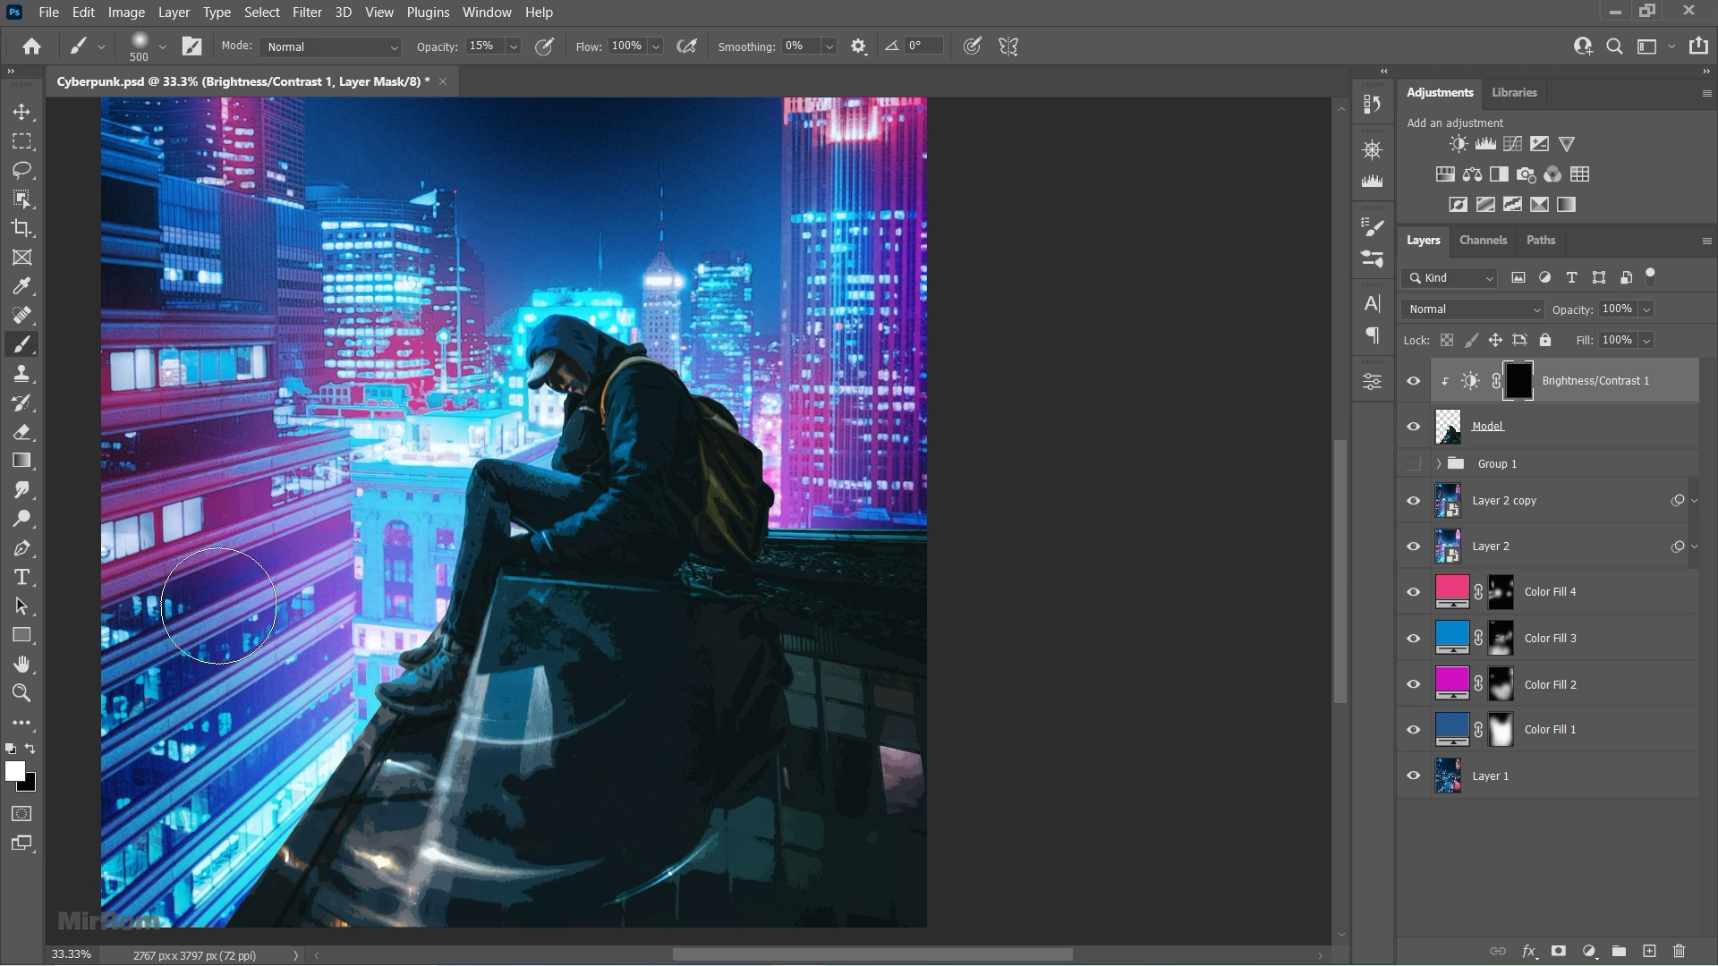
pyautogui.click(512, 46)
pyautogui.moveTo(518, 73); pyautogui.dragTo(582, 72)
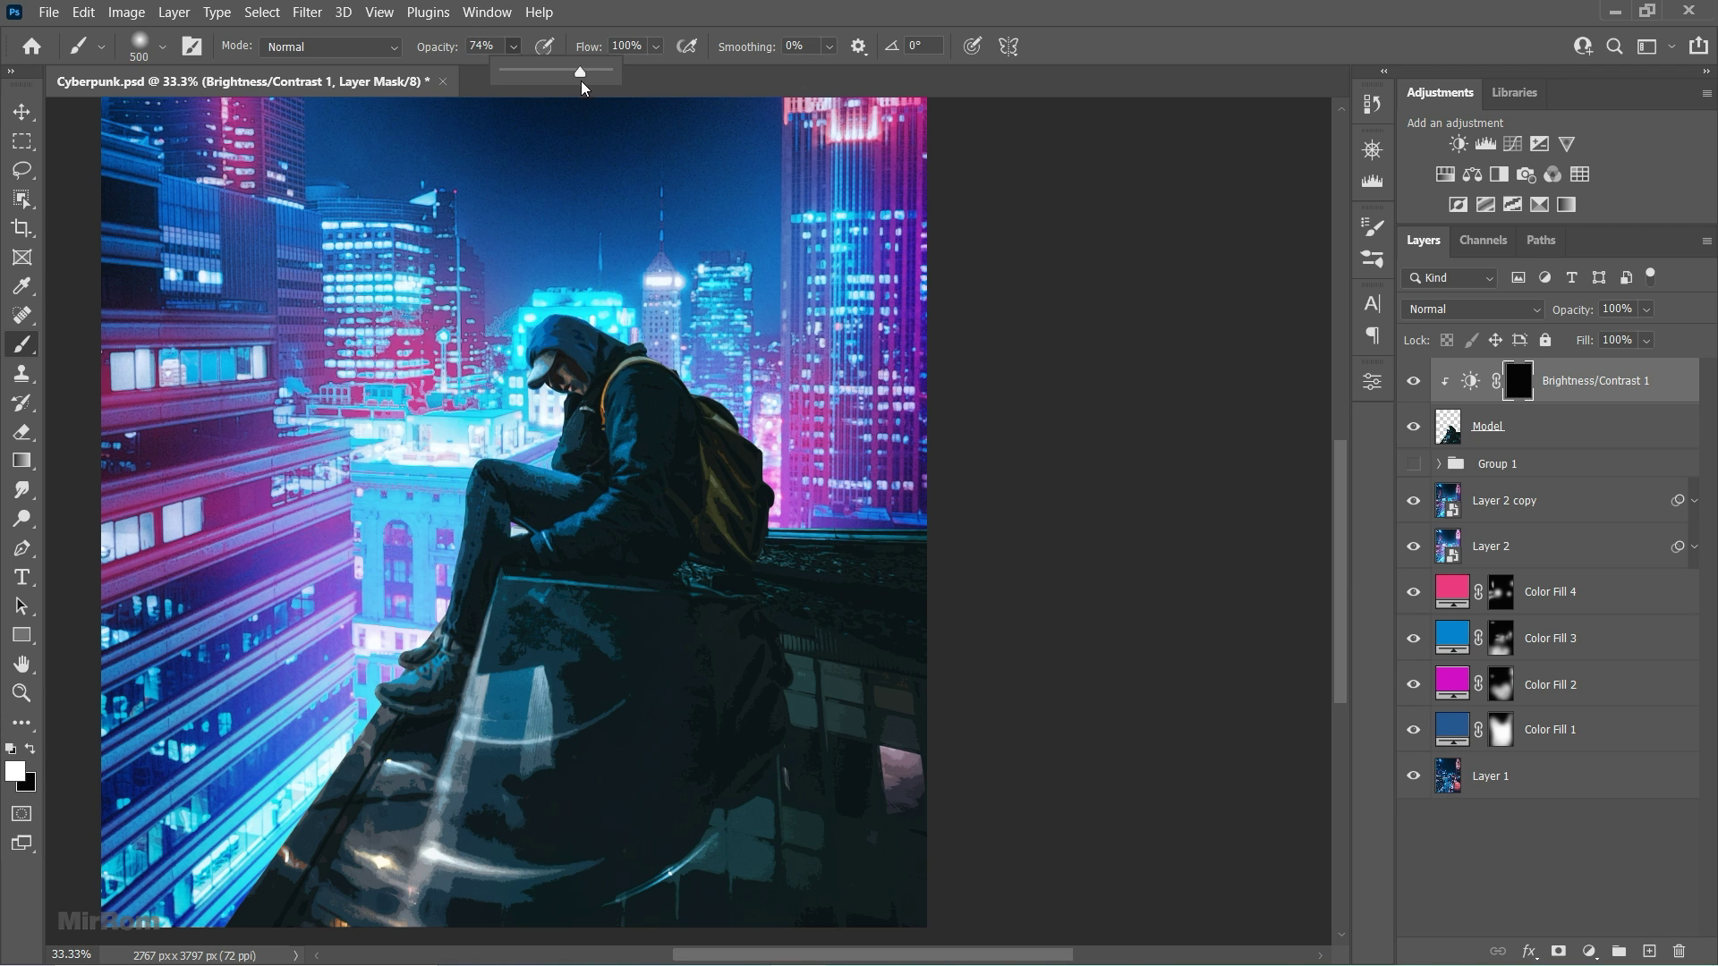
# Step: Paint white on the Brightness/Contrast mask over the face and hood, reducing the brush to size 150
pyautogui.click(577, 326)
pyautogui.hotkey('ctrl', 'z')
pyautogui.press('[')
pyautogui.press('[')
pyautogui.press('[')
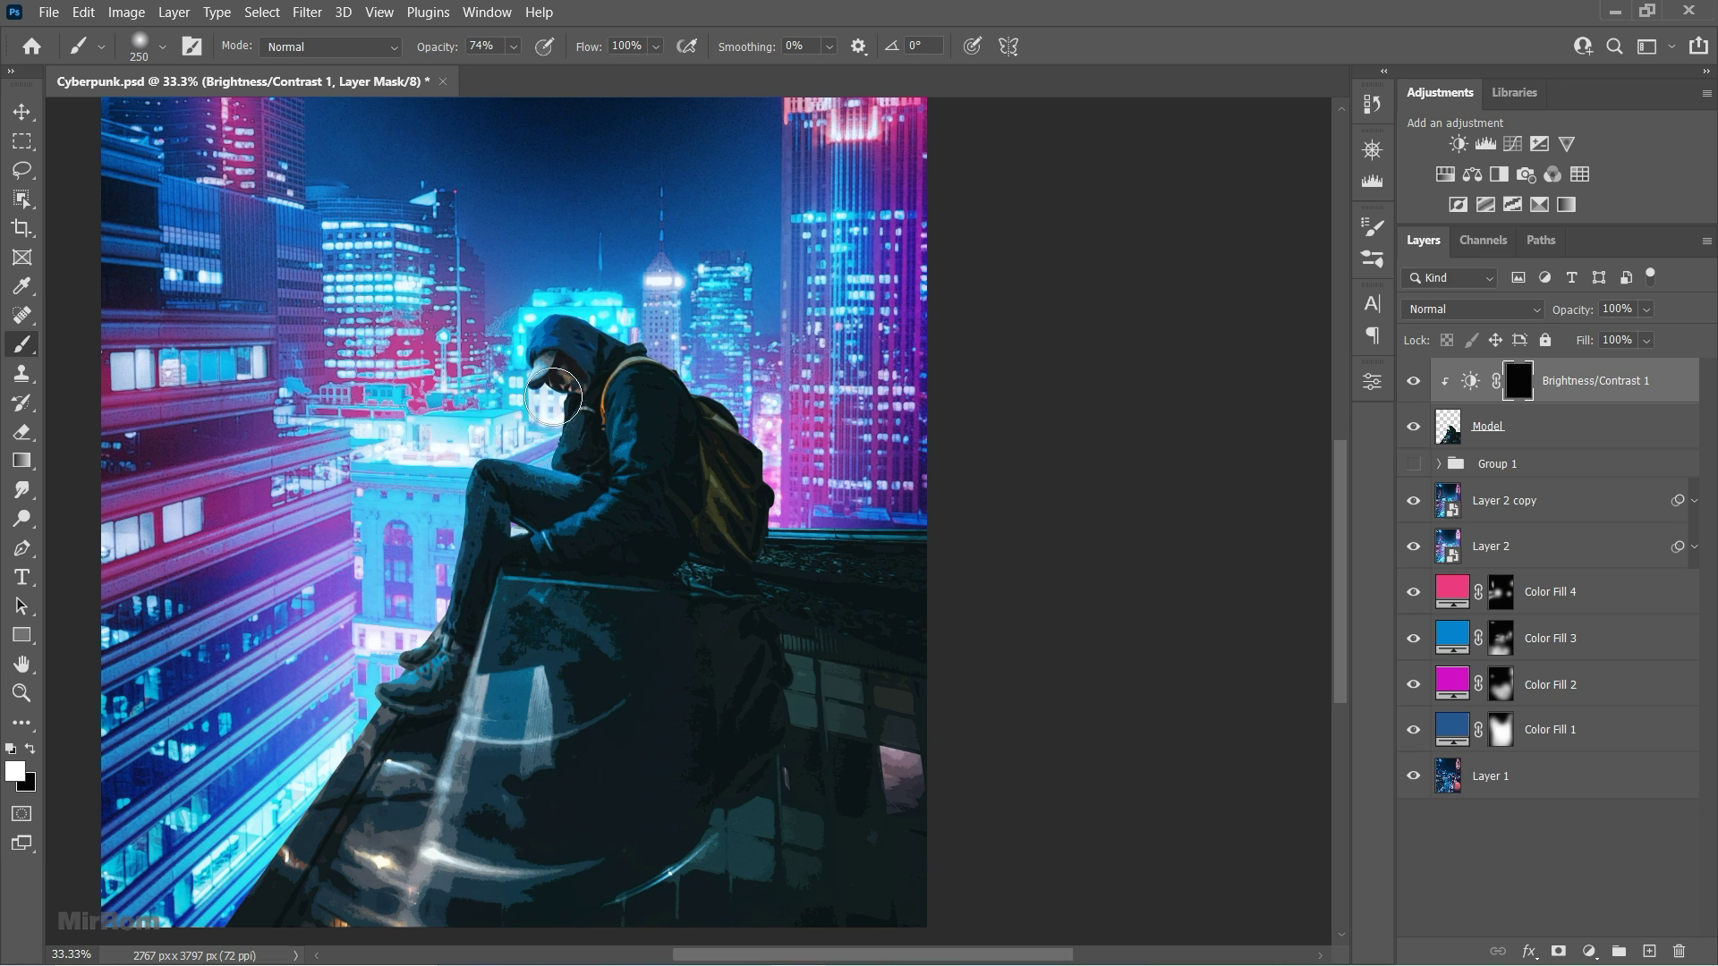
pyautogui.scroll(1, 530, 412)
pyautogui.moveTo(548, 263); pyautogui.dragTo(513, 360)
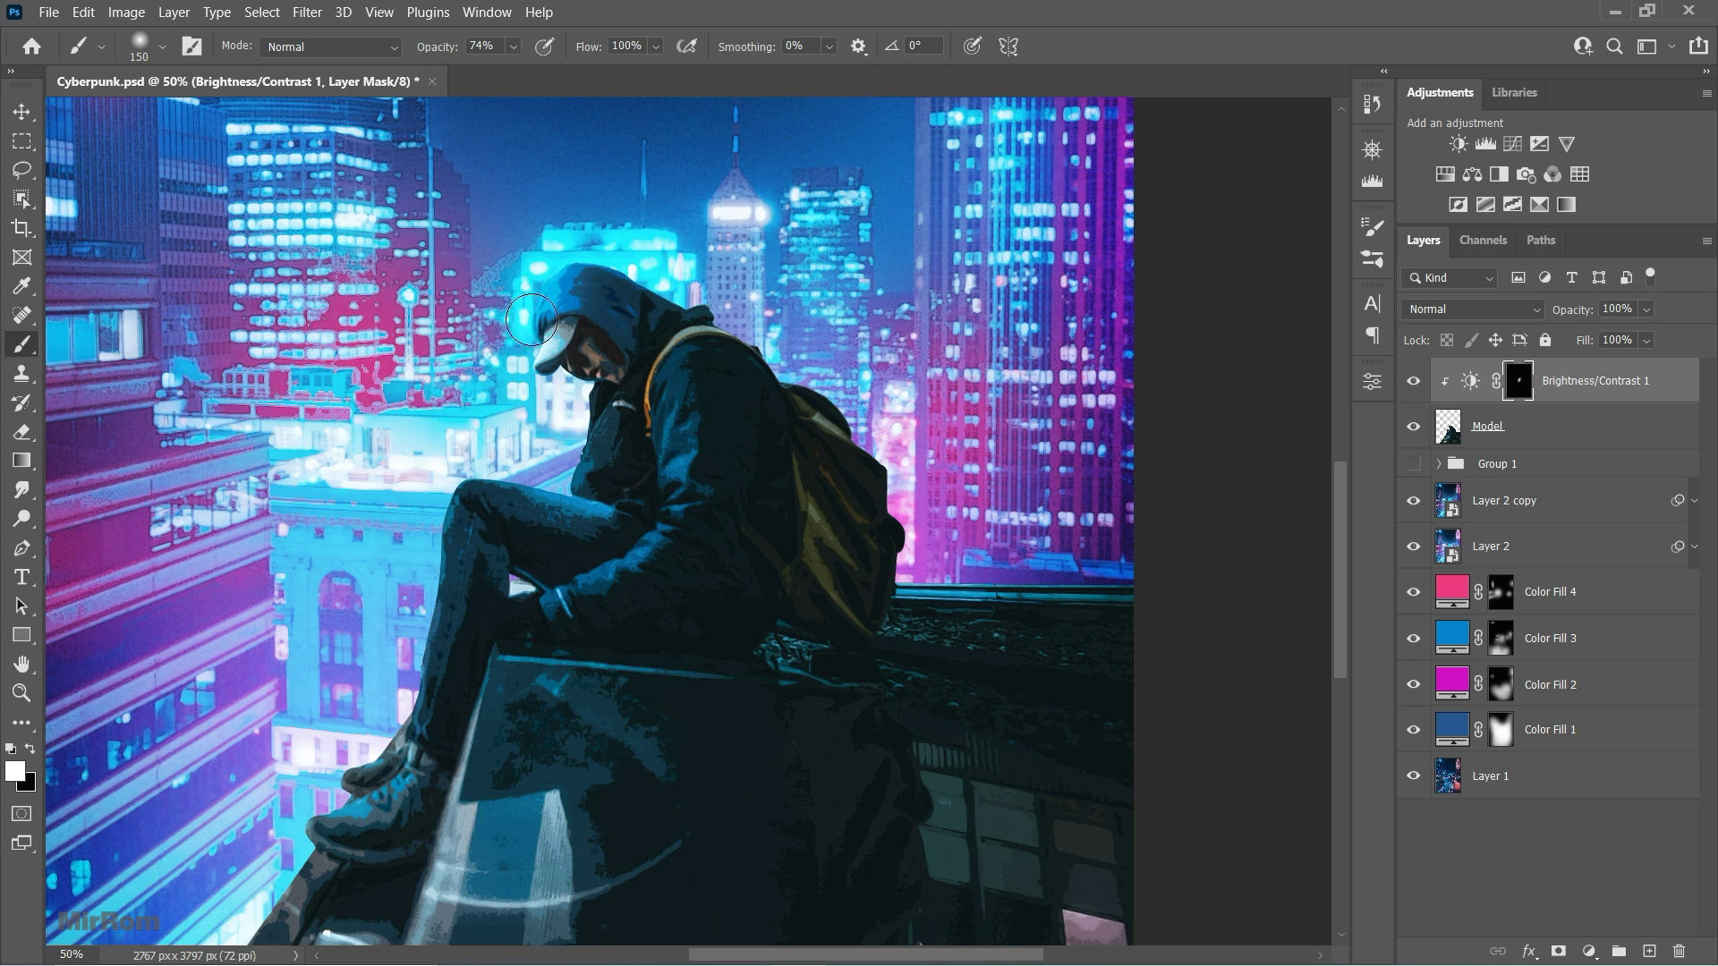
pyautogui.press('[')
pyautogui.press('[')
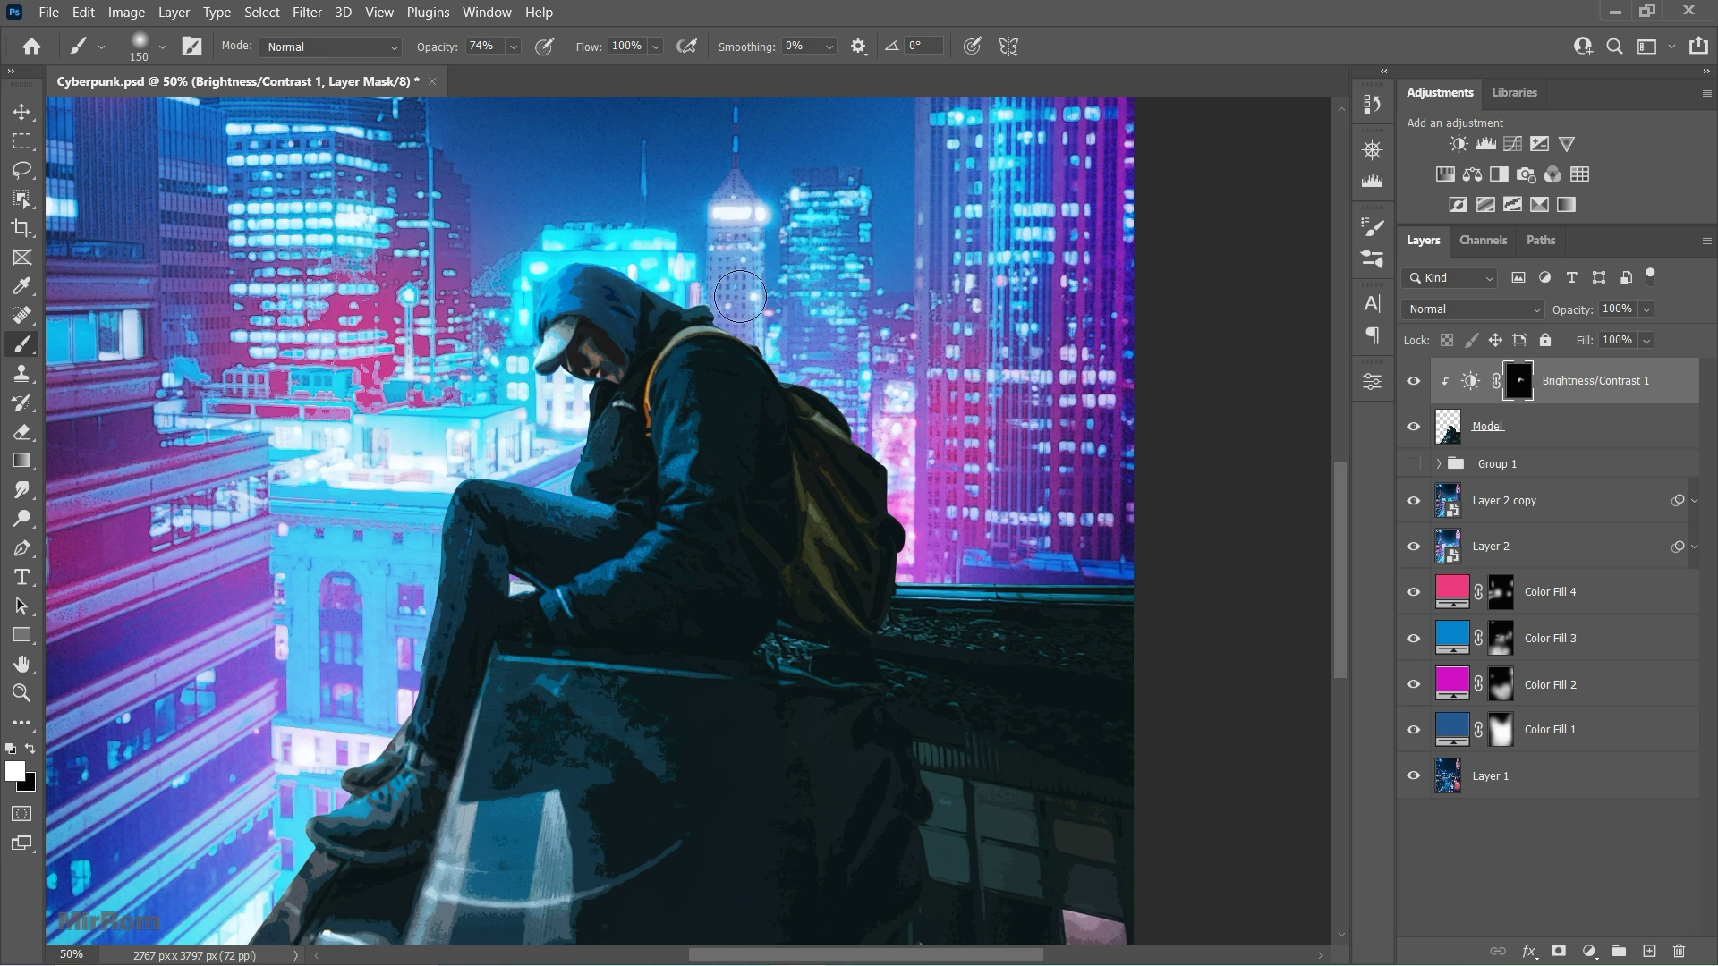
# Step: Paint white on the Brightness/Contrast mask to brighten the figure's leg and shoes, using a brush around size 150
pyautogui.press('[')
pyautogui.press('[')
pyautogui.press('[')
pyautogui.press(']')
pyautogui.press(']')
pyautogui.press(']')
pyautogui.moveTo(564, 492)
pyautogui.mouseDown()
pyautogui.moveTo(462, 503)
pyautogui.moveTo(340, 775)
pyautogui.mouseUp()
pyautogui.press('[')
pyautogui.press('[')
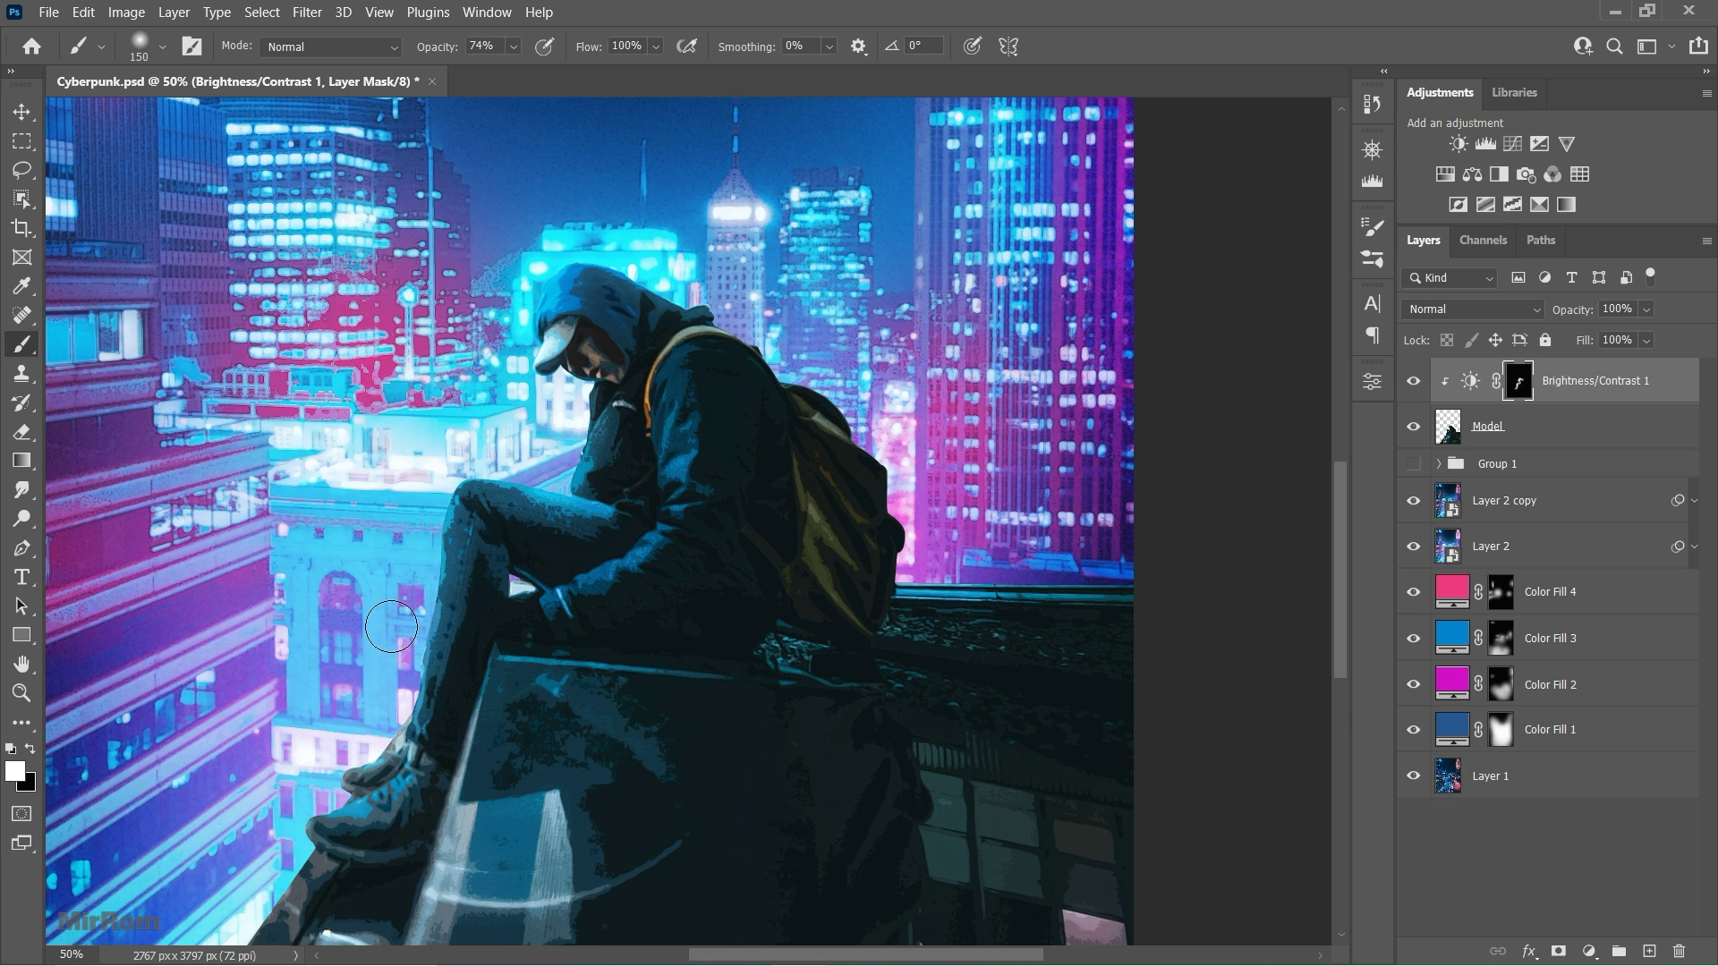
pyautogui.scroll(-3, 392, 627)
pyautogui.moveTo(301, 661); pyautogui.dragTo(344, 650)
# Step: Enlarge the brush to size 200 and paint white on the mask along the sloping ledge edge below the shoes
pyautogui.press(']')
pyautogui.press(']')
pyautogui.press(']')
pyautogui.press(']')
pyautogui.moveTo(918, 420)
pyautogui.mouseDown()
pyautogui.moveTo(1100, 416)
pyautogui.moveTo(923, 443)
pyautogui.moveTo(1006, 419)
pyautogui.mouseUp()
pyautogui.scroll(-4, 780, 499)
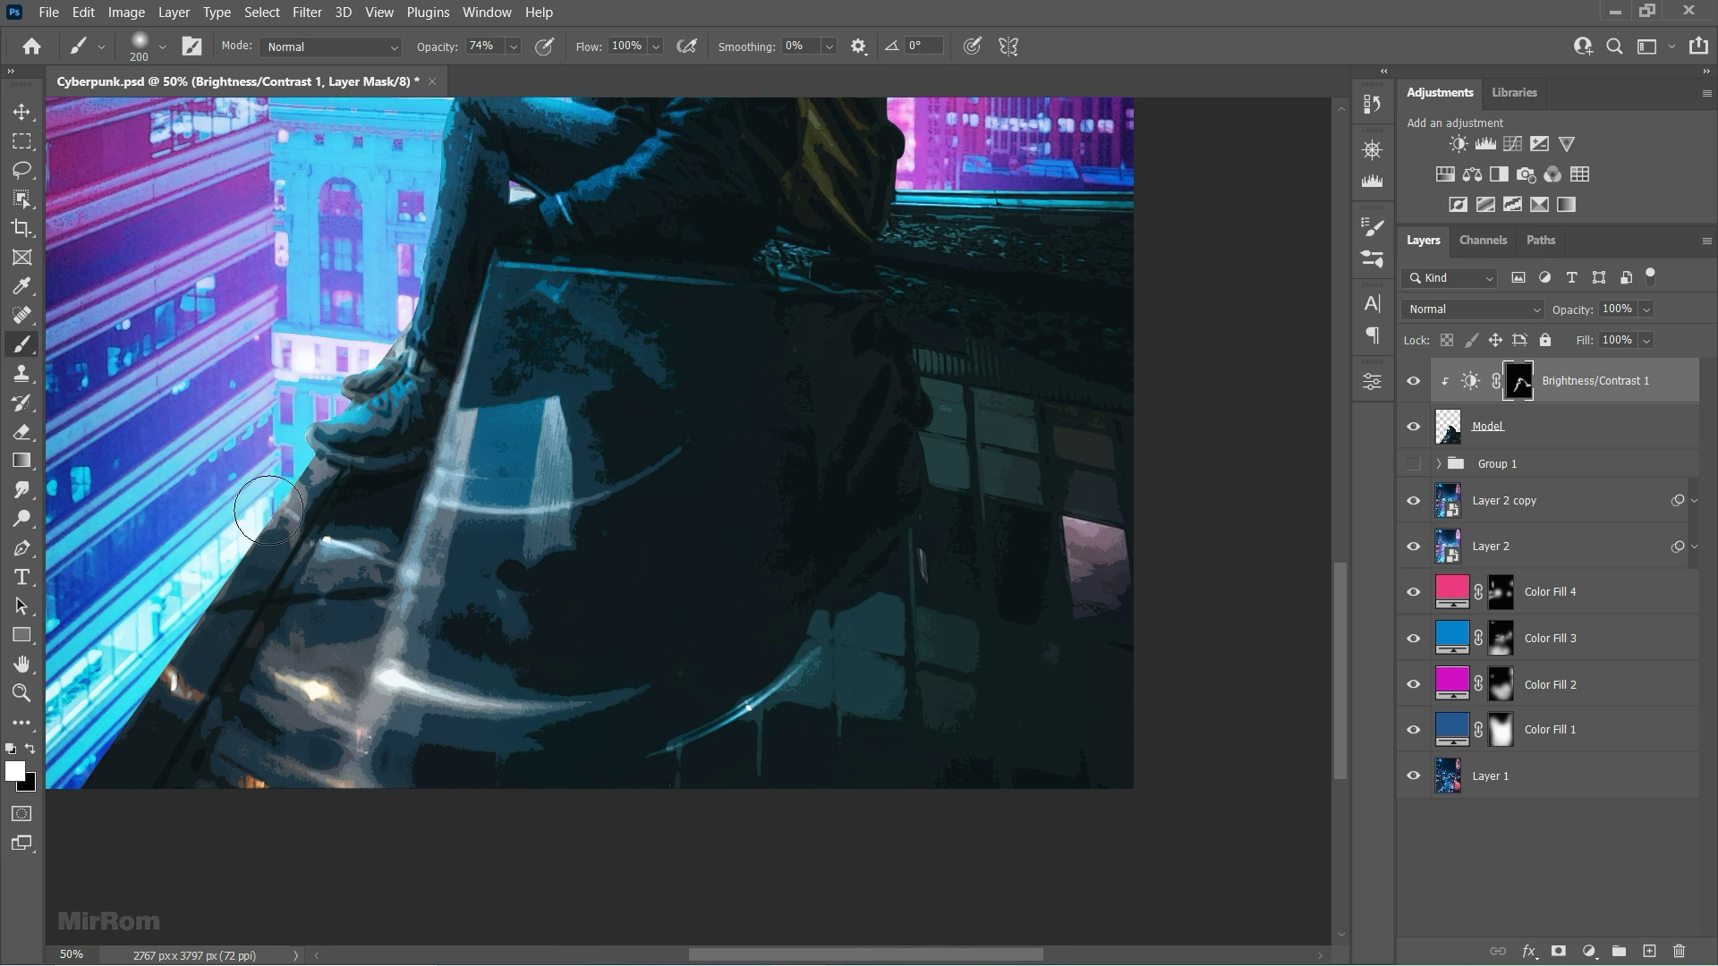
# Step: Lower the brush opacity to 26% and brighten fine details on the sleeve and upper ledge edge with a small brush down to size 40
pyautogui.scroll(1, 447, 267)
pyautogui.click(513, 46)
pyautogui.moveTo(535, 76); pyautogui.dragTo(479, 76)
pyautogui.press('Return')
pyautogui.press('[')
pyautogui.press('[')
pyautogui.press('[')
pyautogui.press('[')
pyautogui.press('[')
pyautogui.press('[')
pyautogui.press('[')
pyautogui.press('[')
pyautogui.press('[')
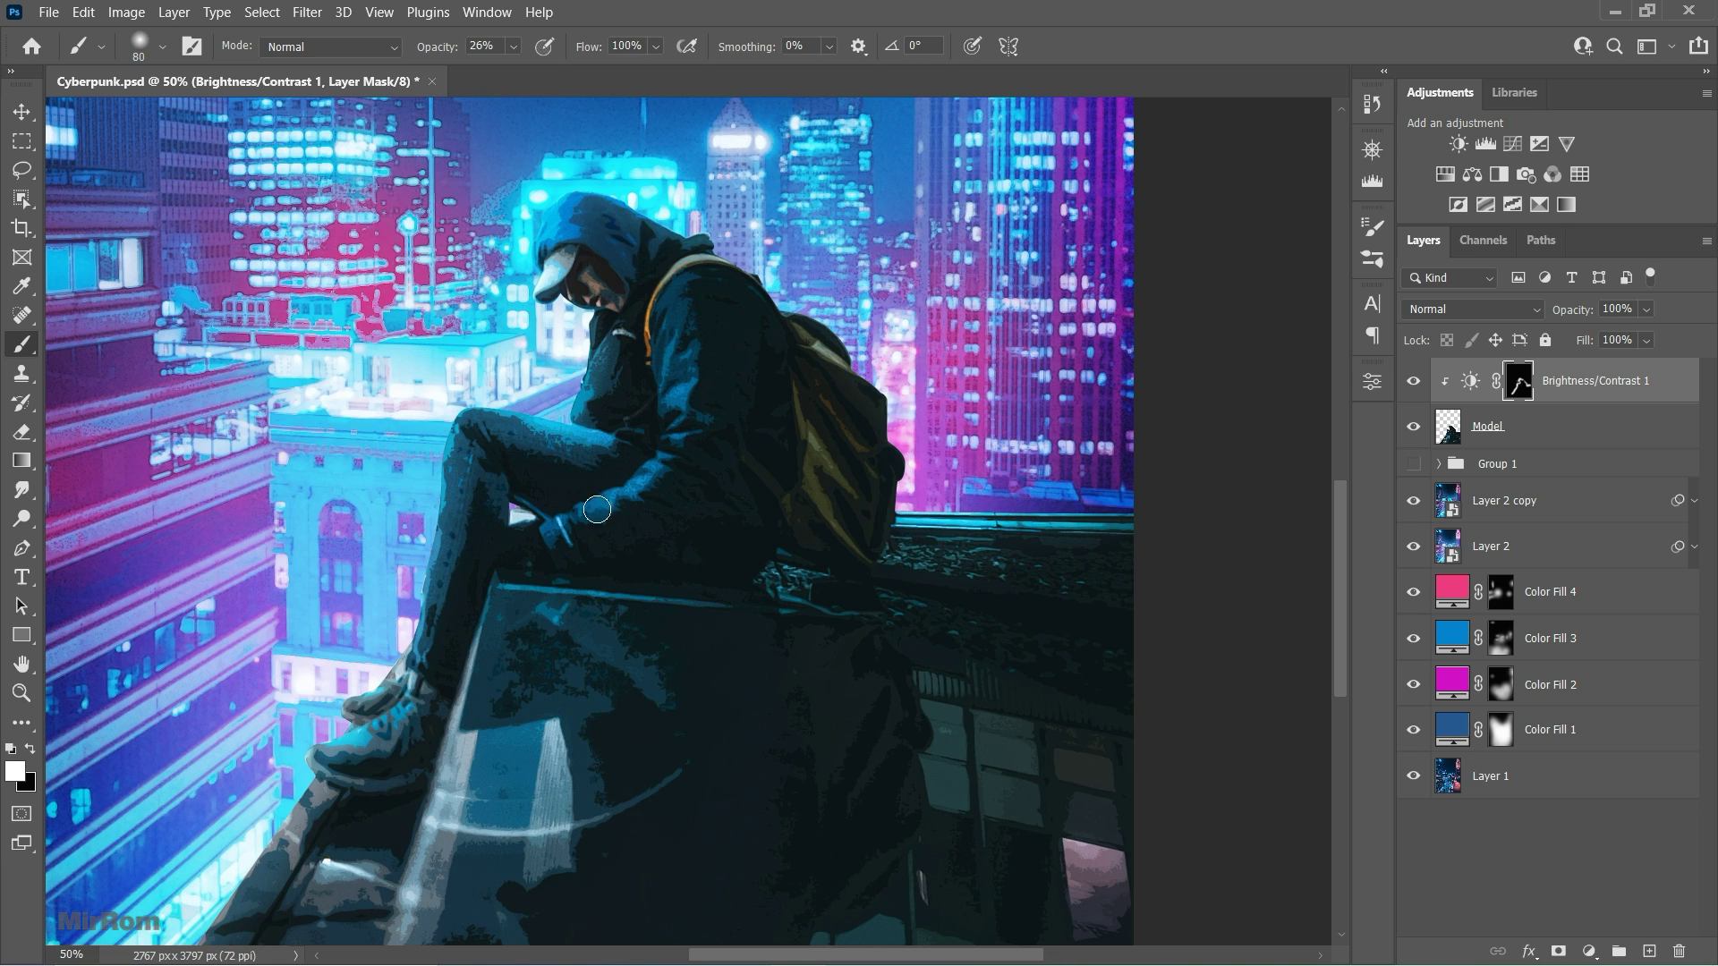
pyautogui.press('[')
pyautogui.scroll(-2, 833, 451)
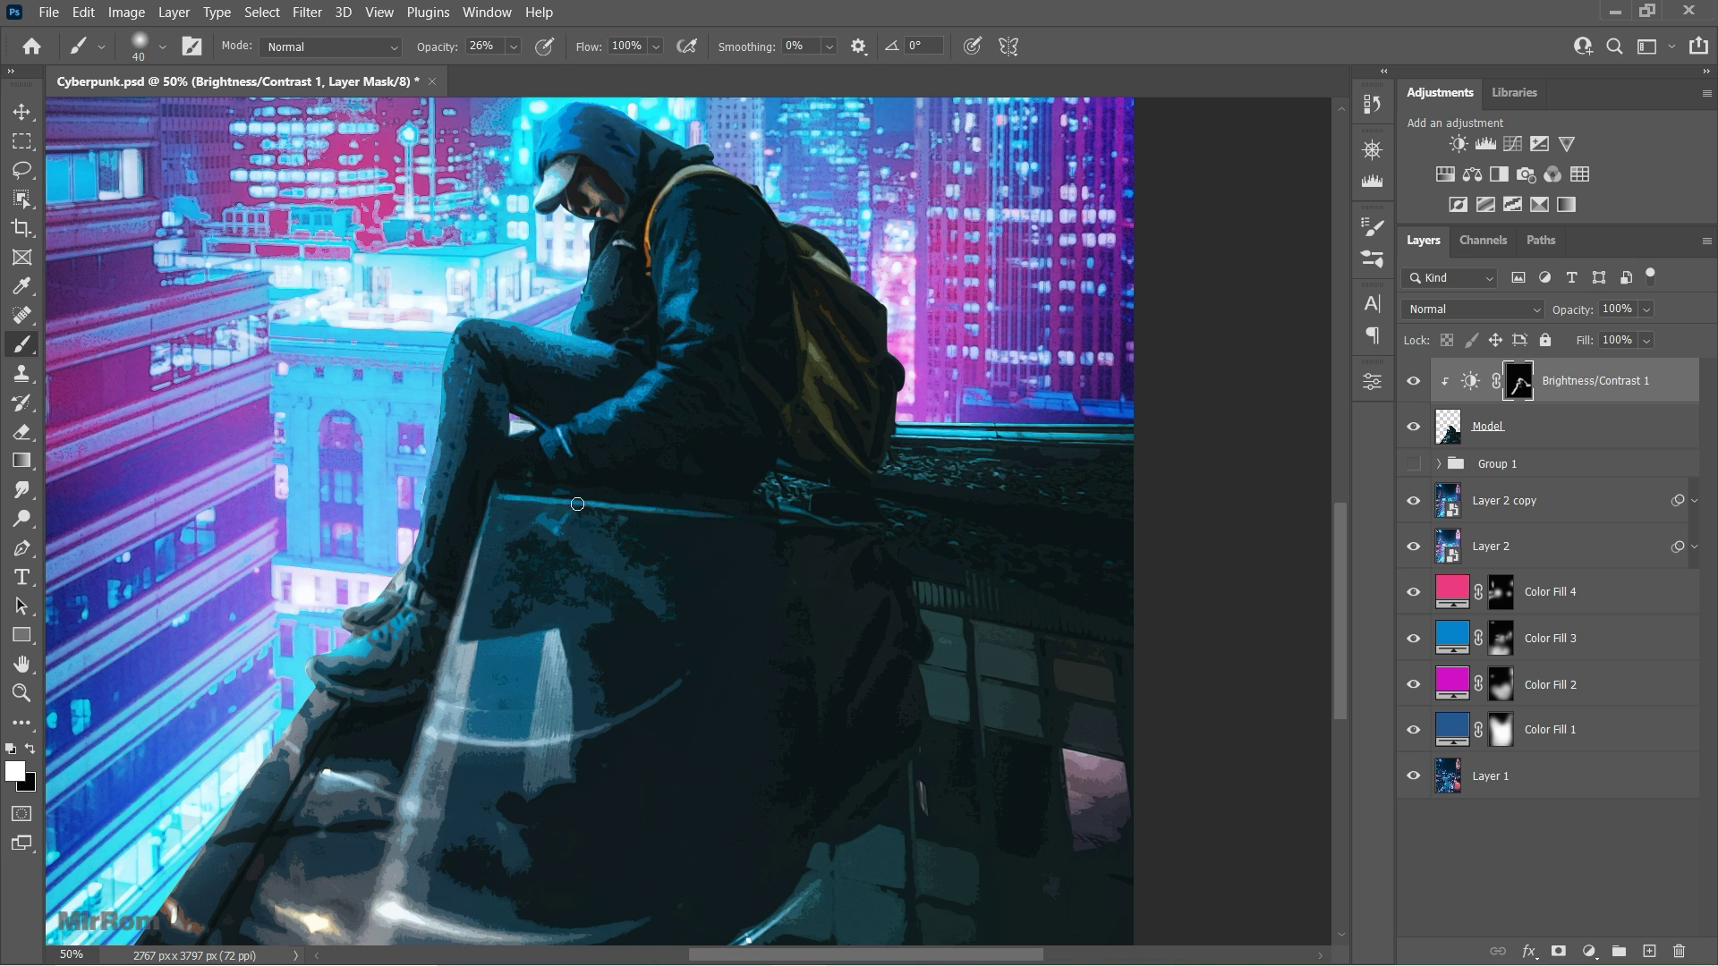
pyautogui.scroll(-3, 555, 474)
# Step: Enlarge the brush to about 250 and paint faint white on the mask over the ledge's dark glass surface
pyautogui.press(']')
pyautogui.press(']')
pyautogui.press(']')
pyautogui.press(']')
pyautogui.press(']')
pyautogui.press(']')
pyautogui.press(']')
pyautogui.press(']')
pyautogui.press(']')
pyautogui.press(']')
pyautogui.press(']')
pyautogui.press(']')
pyautogui.press(']')
pyautogui.press(']')
pyautogui.press(']')
pyautogui.press(']')
pyautogui.press('[')
pyautogui.press('[')
pyautogui.press('[')
pyautogui.press('[')
pyautogui.press('[')
pyautogui.press('[')
pyautogui.press('[')
pyautogui.press('[')
pyautogui.press('[')
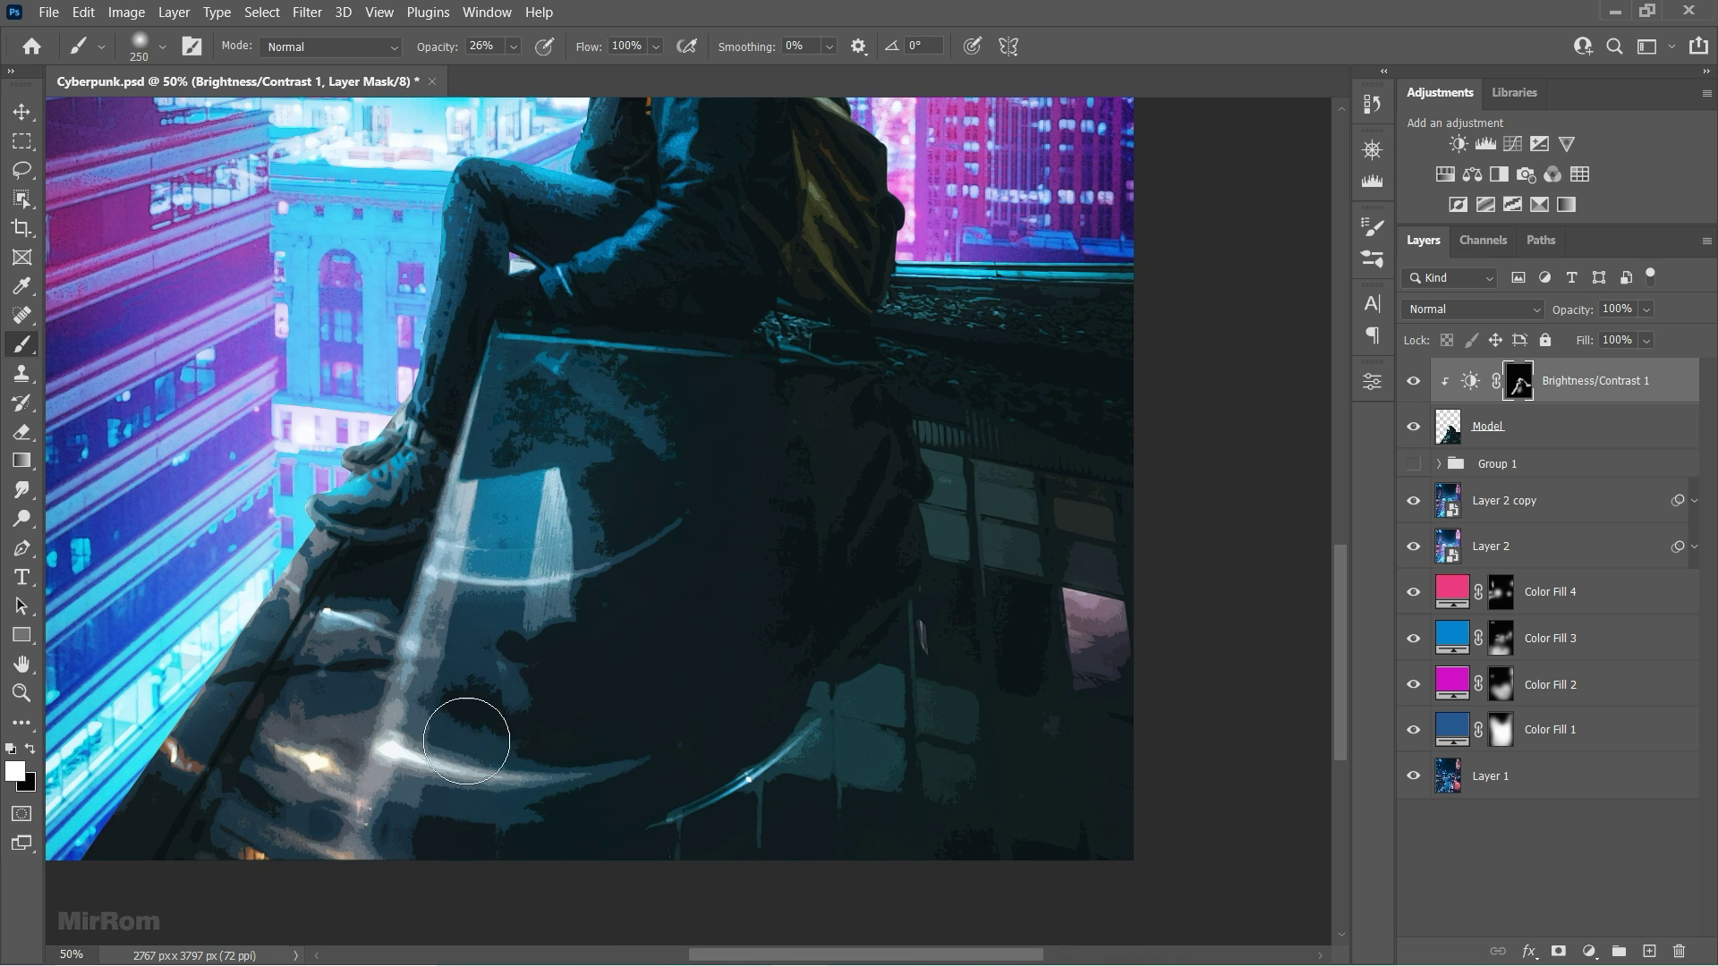
pyautogui.moveTo(458, 499); pyautogui.dragTo(455, 557)
# Step: Compare the figure with and without the masked Brightness/Contrast adjustment
pyautogui.hotkey('ctrl', '-')
pyautogui.hotkey('ctrl', '-')
pyautogui.hotkey('ctrl', ',')
pyautogui.hotkey('ctrl', ',')
pyautogui.keyDown('ctrl'); pyautogui.click(813, 304); pyautogui.keyUp('ctrl')
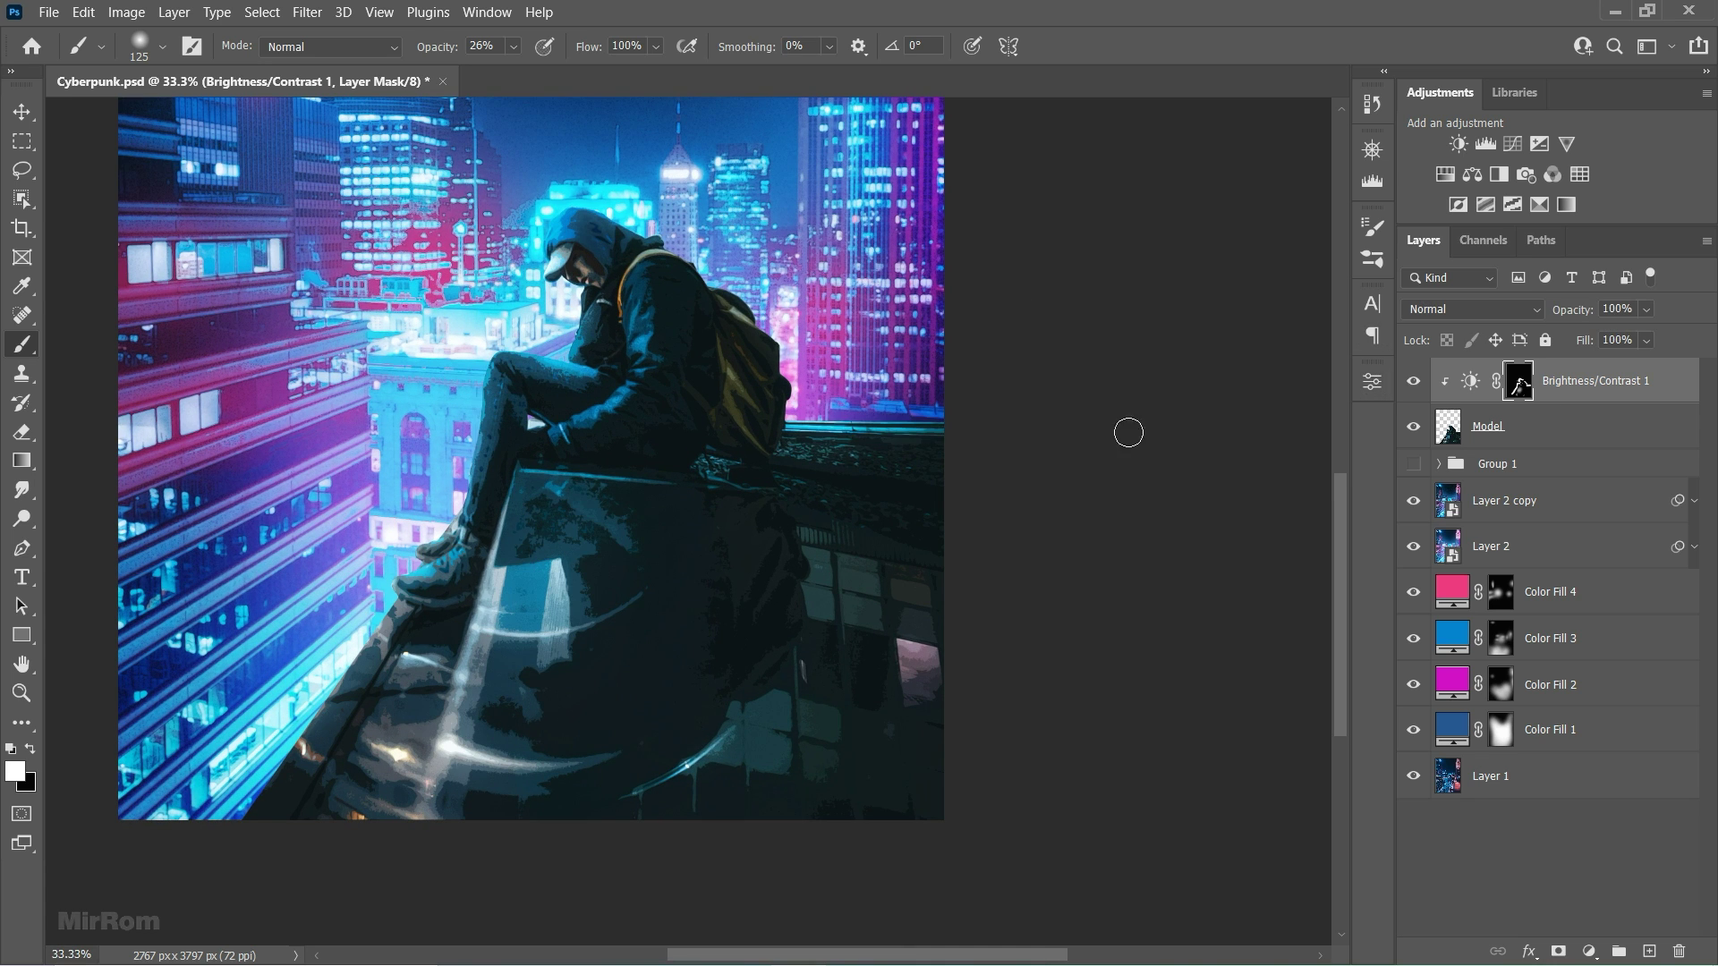
# Step: Add a Color Balance adjustment above Brightness/Contrast with Midtones at Cyan-Red -32, Magenta-Green -11 and Yellow-Blue +32
pyautogui.press('v')
pyautogui.scroll(-2, 862, 430)
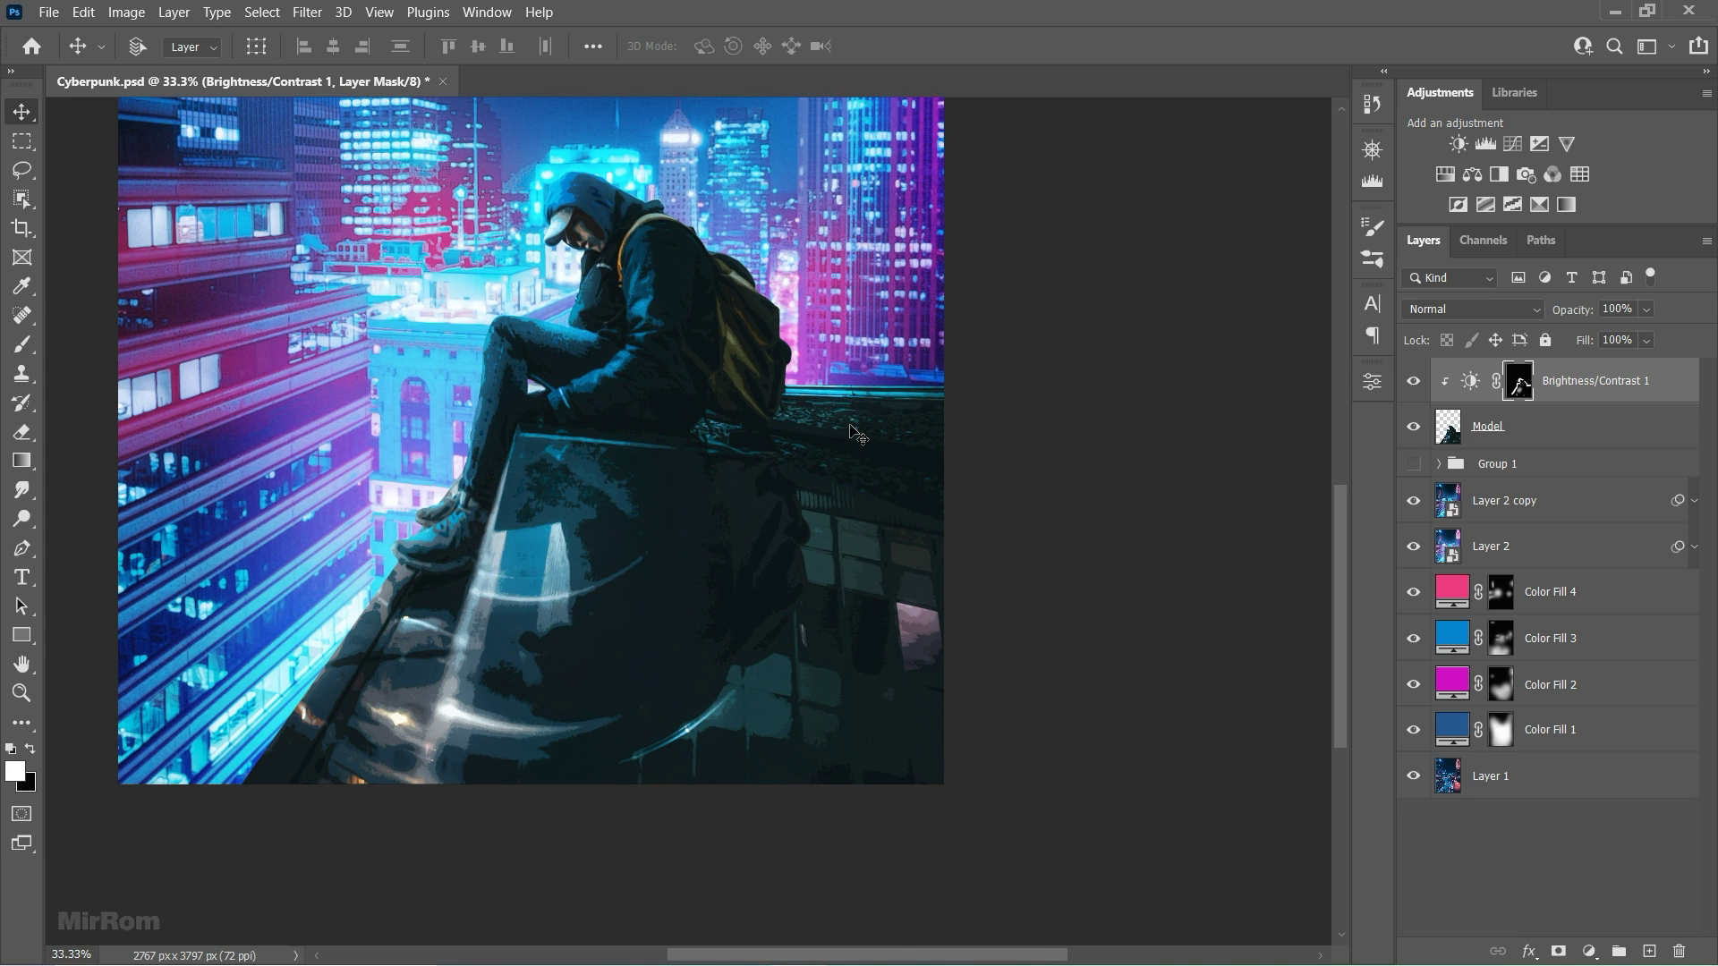
pyautogui.click(1456, 381)
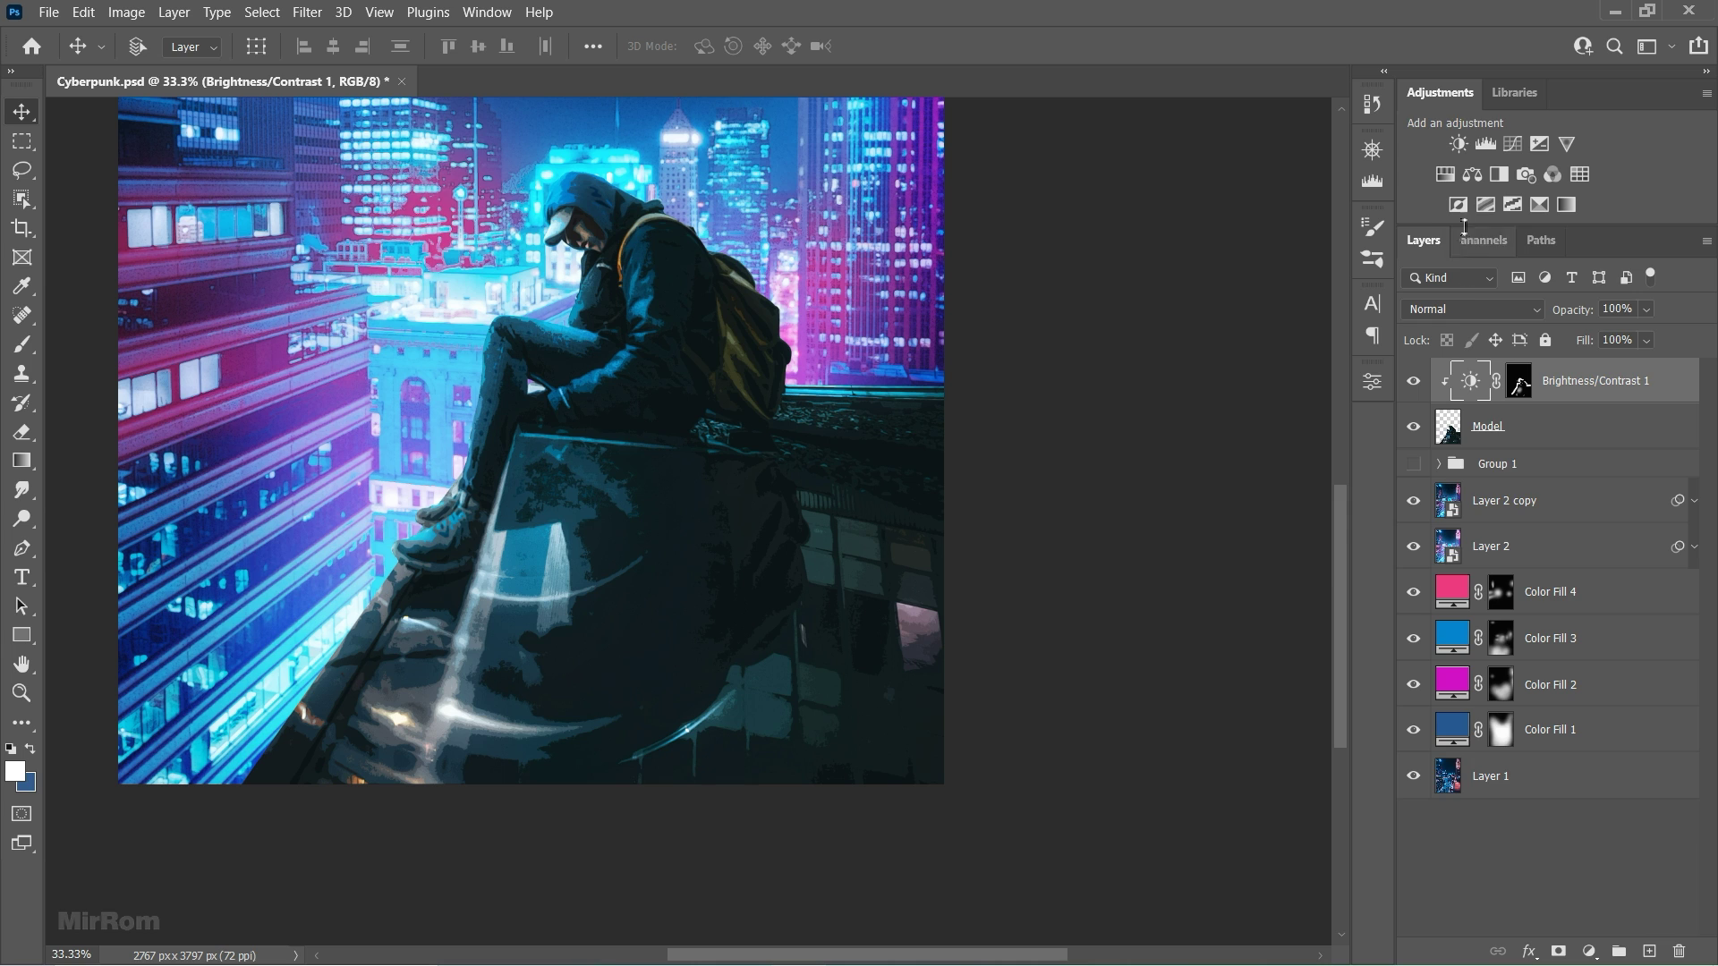
pyautogui.click(1472, 175)
pyautogui.moveTo(1154, 503); pyautogui.dragTo(1123, 503)
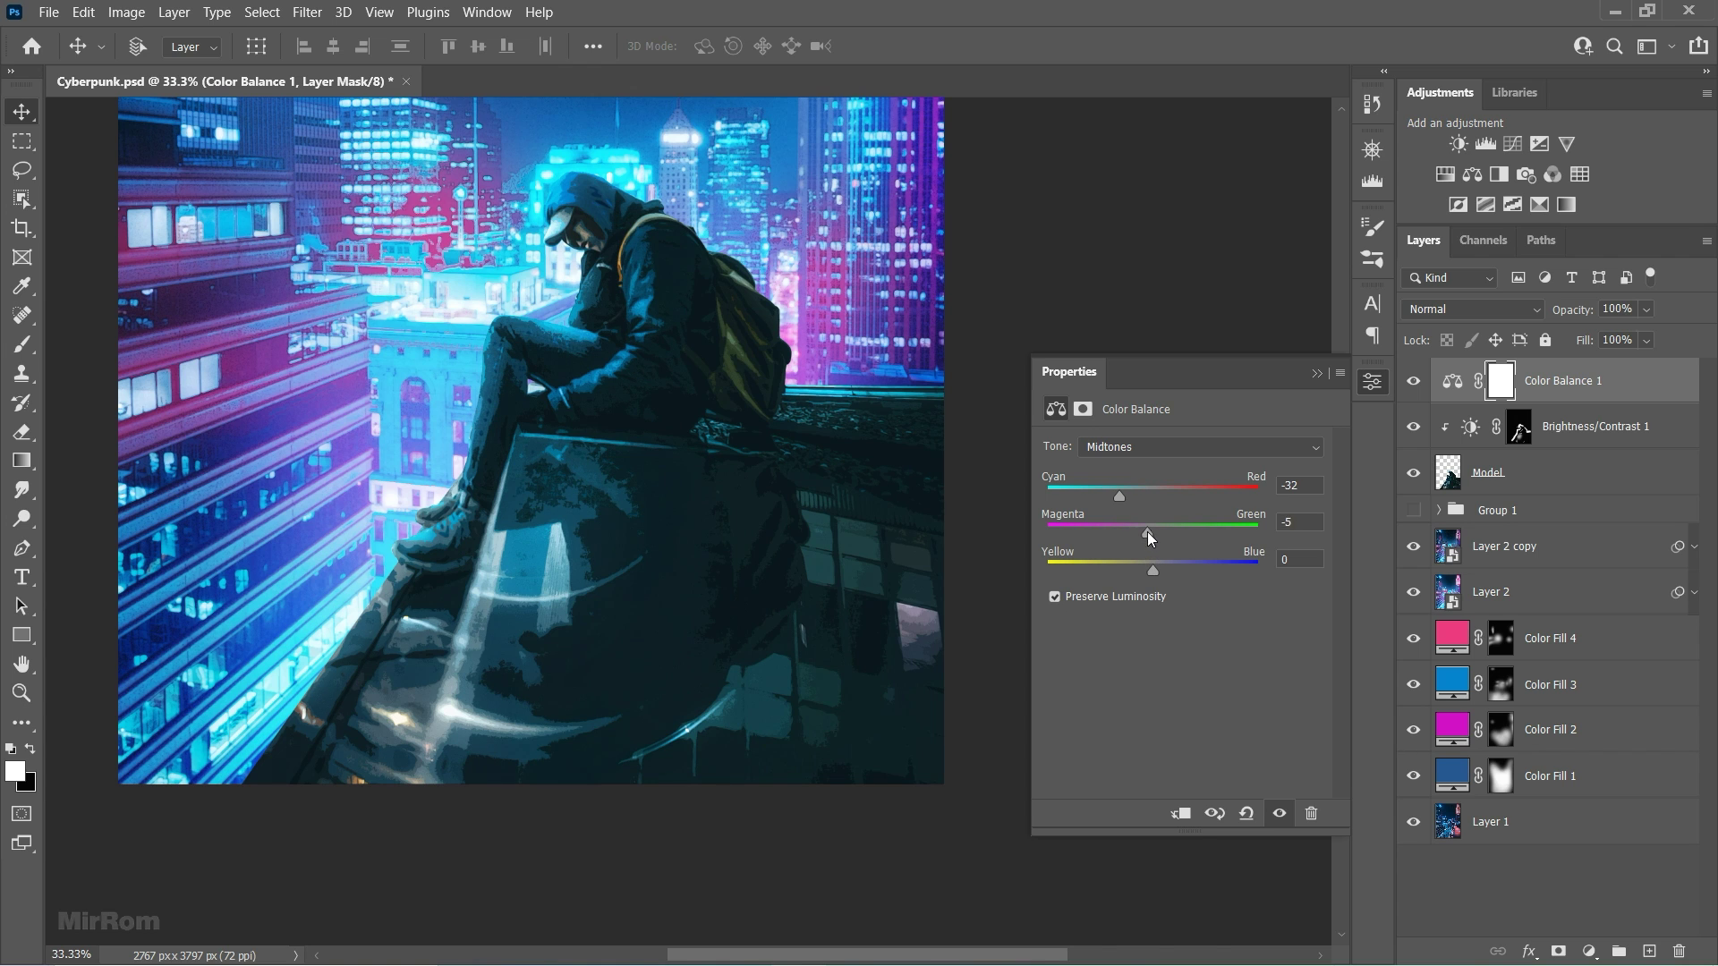
pyautogui.moveTo(1153, 570); pyautogui.dragTo(1178, 569)
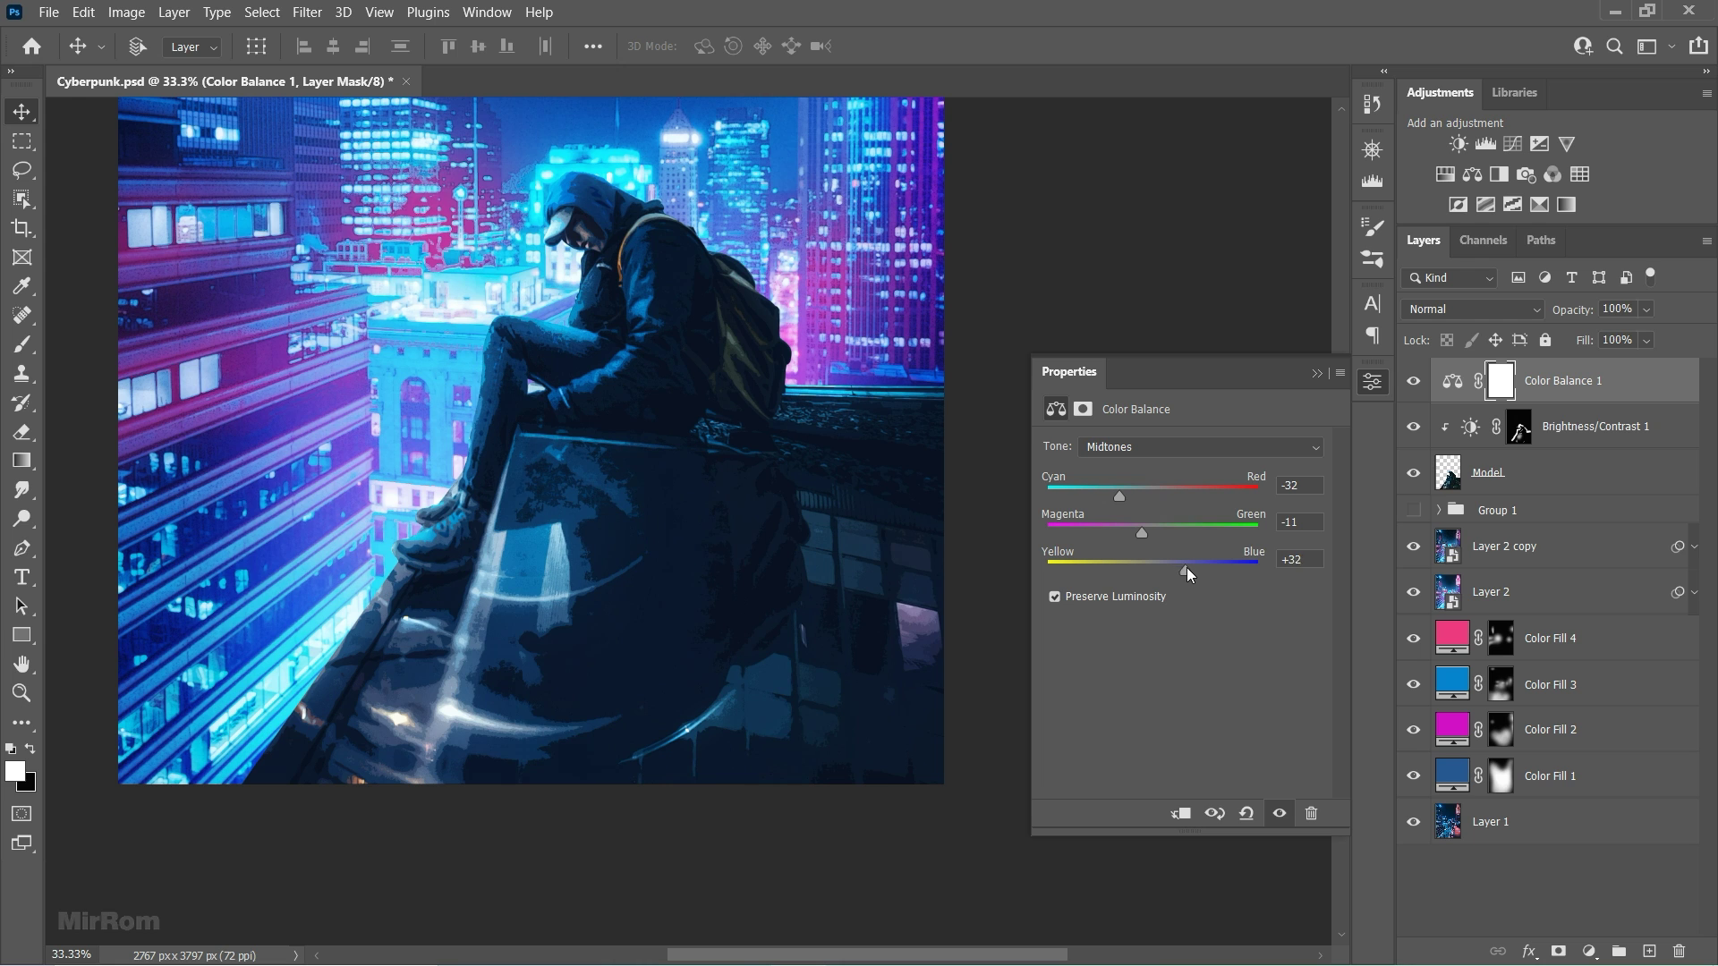
# Step: Compare the Color Balance adjustment on and off, and clip it to the Model layer
pyautogui.click(1282, 815)
pyautogui.click(1282, 815)
pyautogui.click(1183, 815)
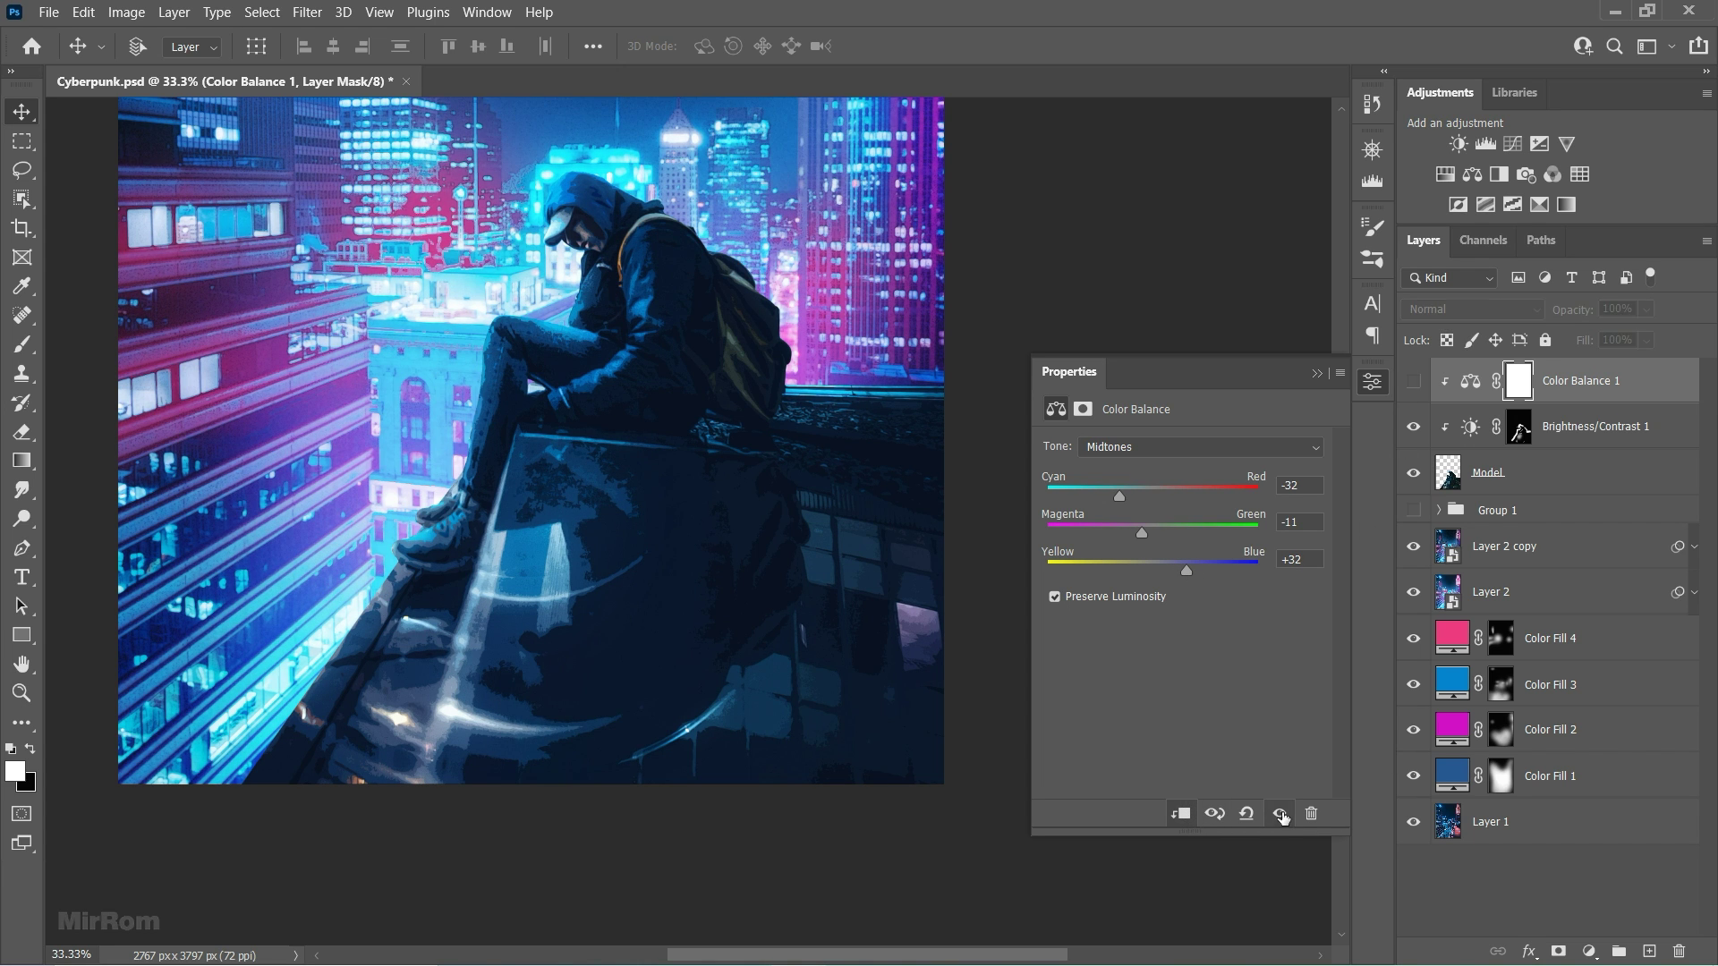
pyautogui.click(1316, 374)
pyautogui.hotkey('ctrl', '-')
pyautogui.hotkey('ctrl', '-')
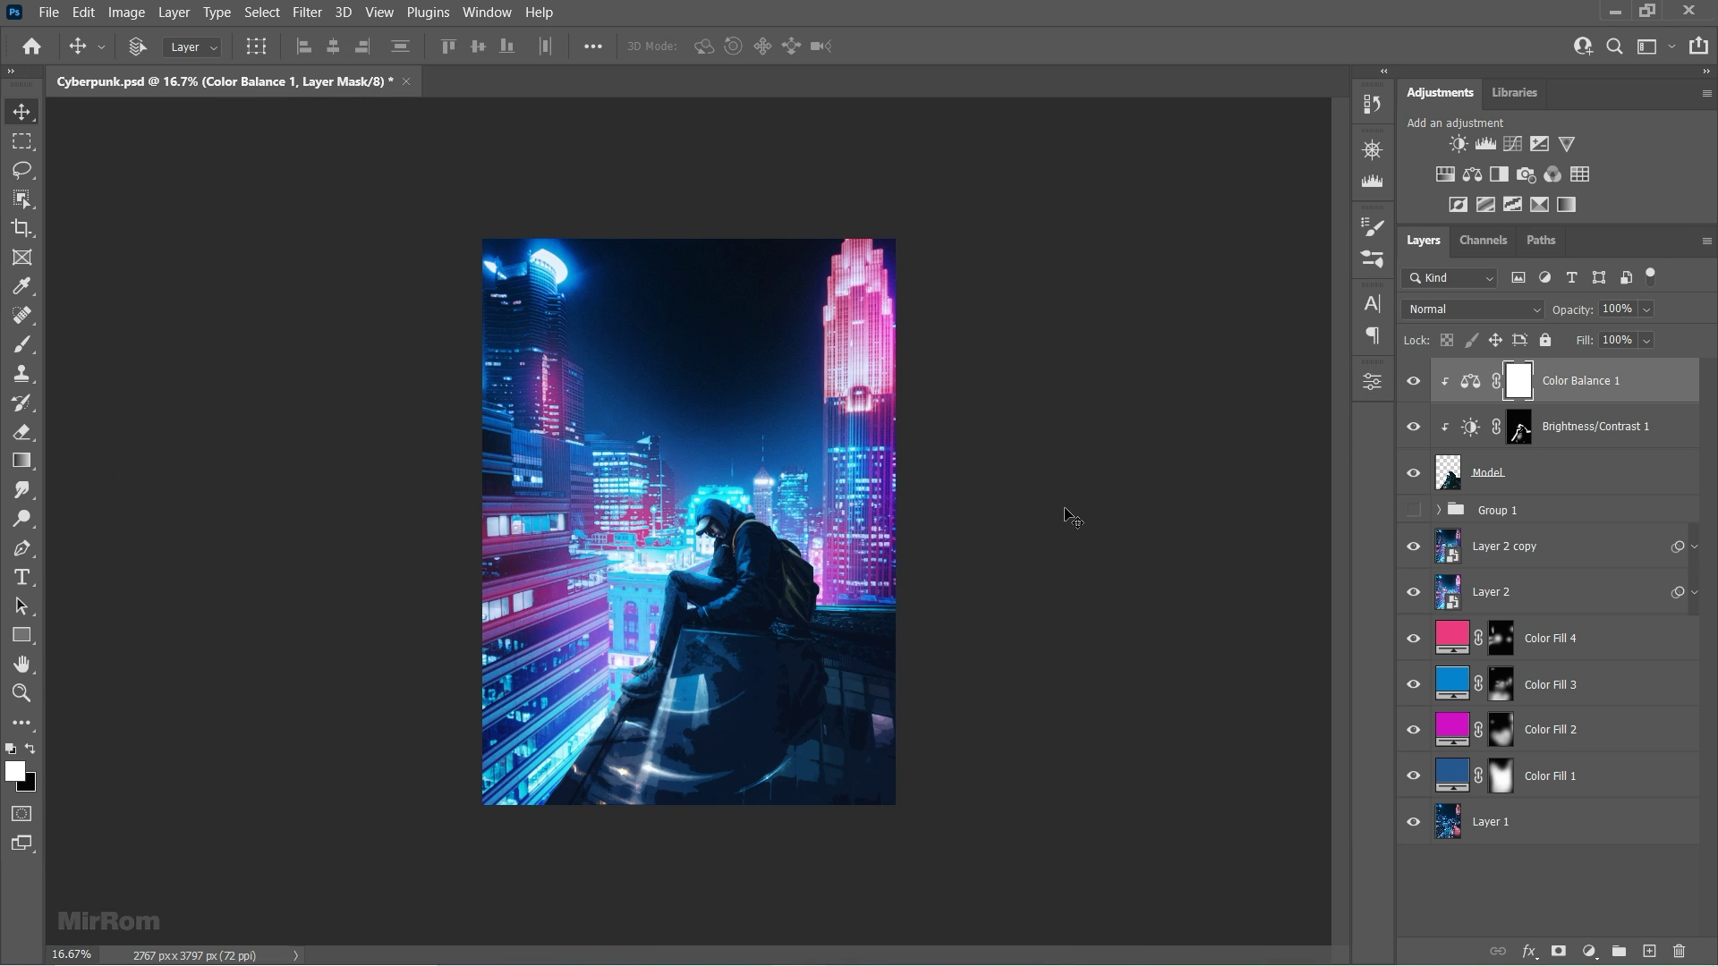
# Step: Add a Solid Color fill layer in 0082cd and set its blend mode to Color Dodge
pyautogui.click(1590, 952)
pyautogui.click(1557, 566)
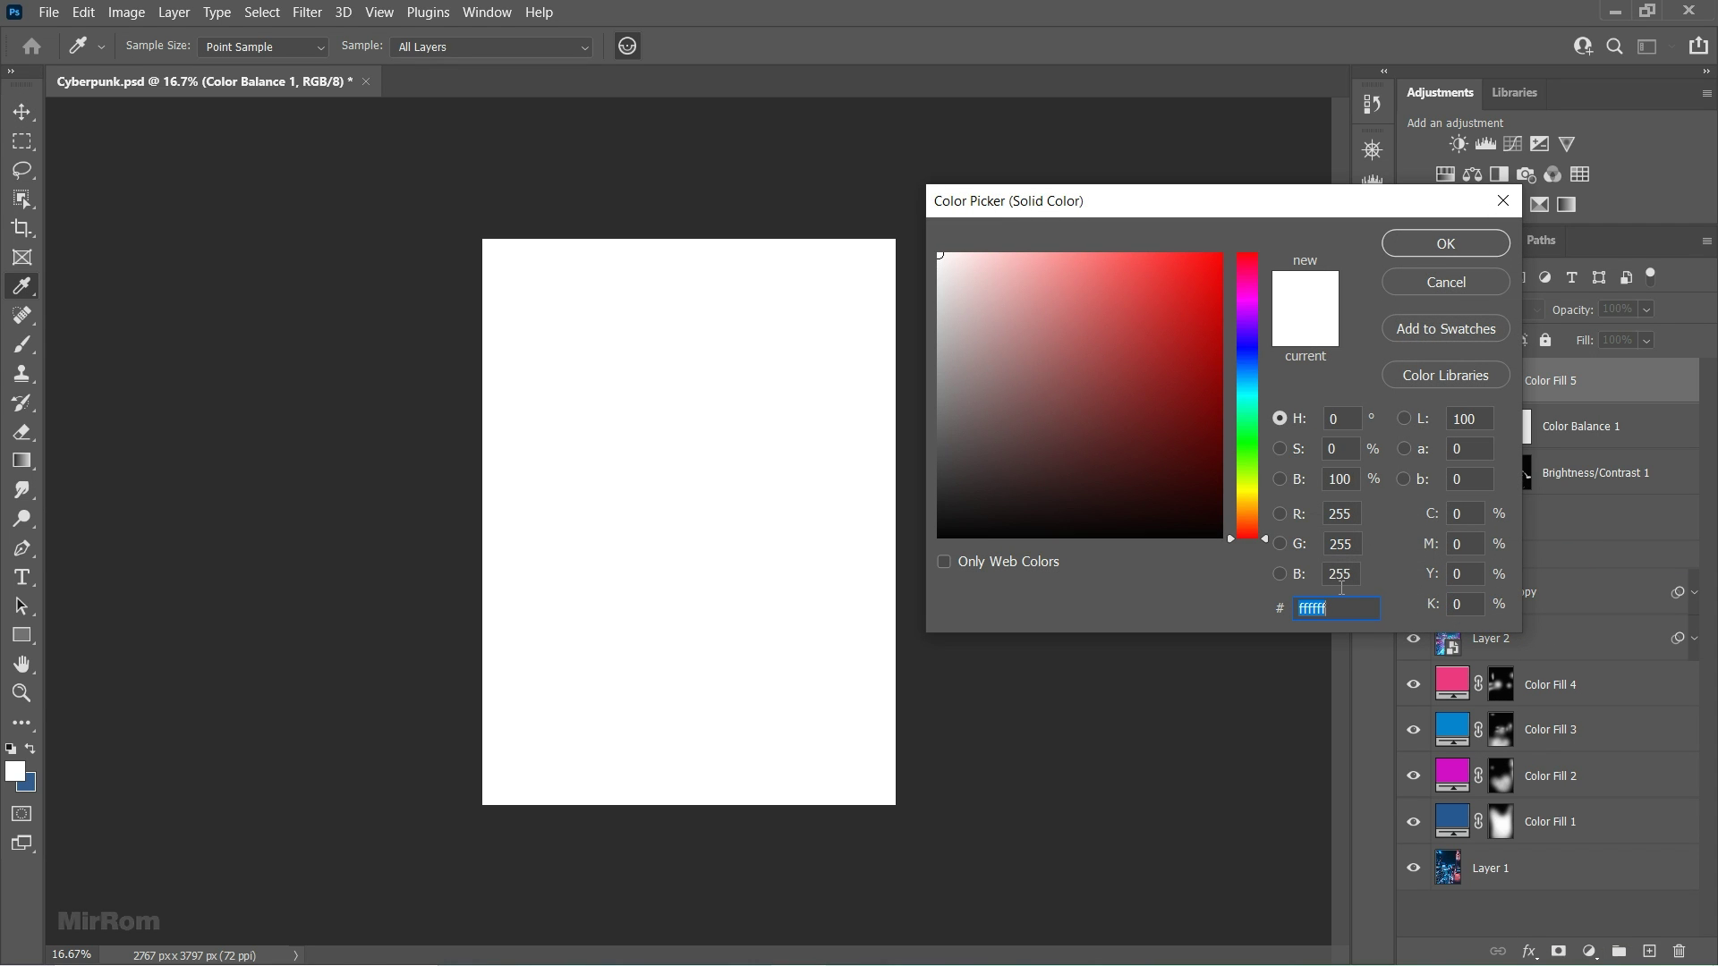
pyautogui.write('008')
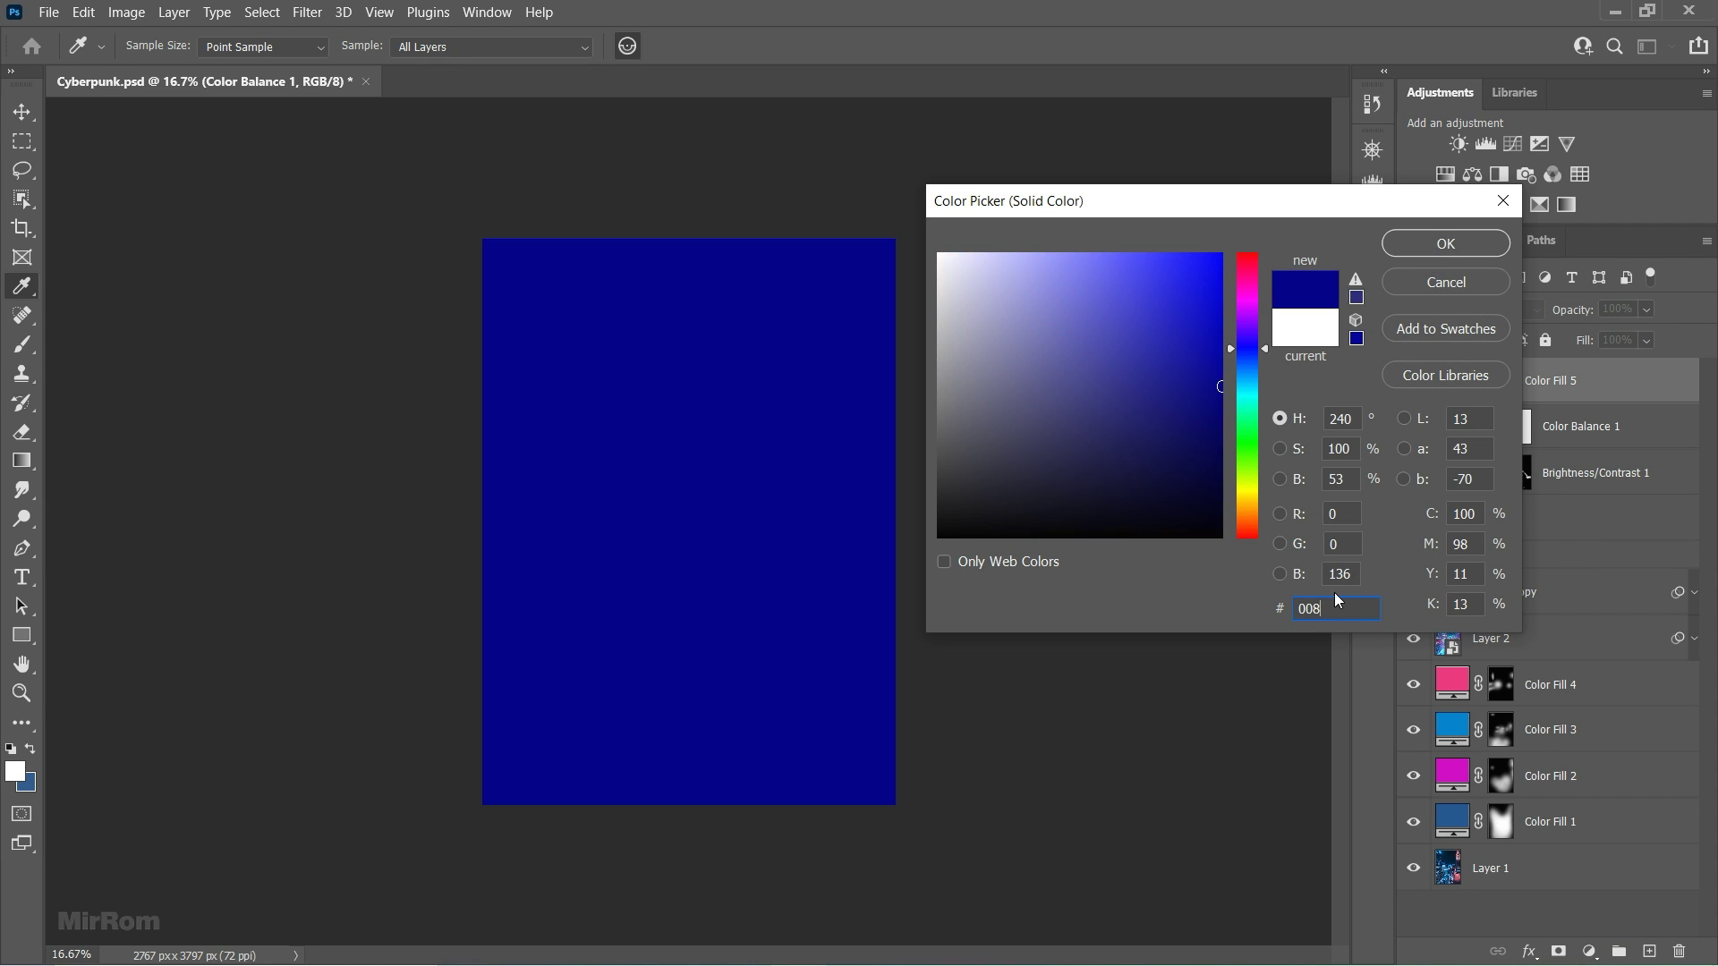
pyautogui.write('2cd')
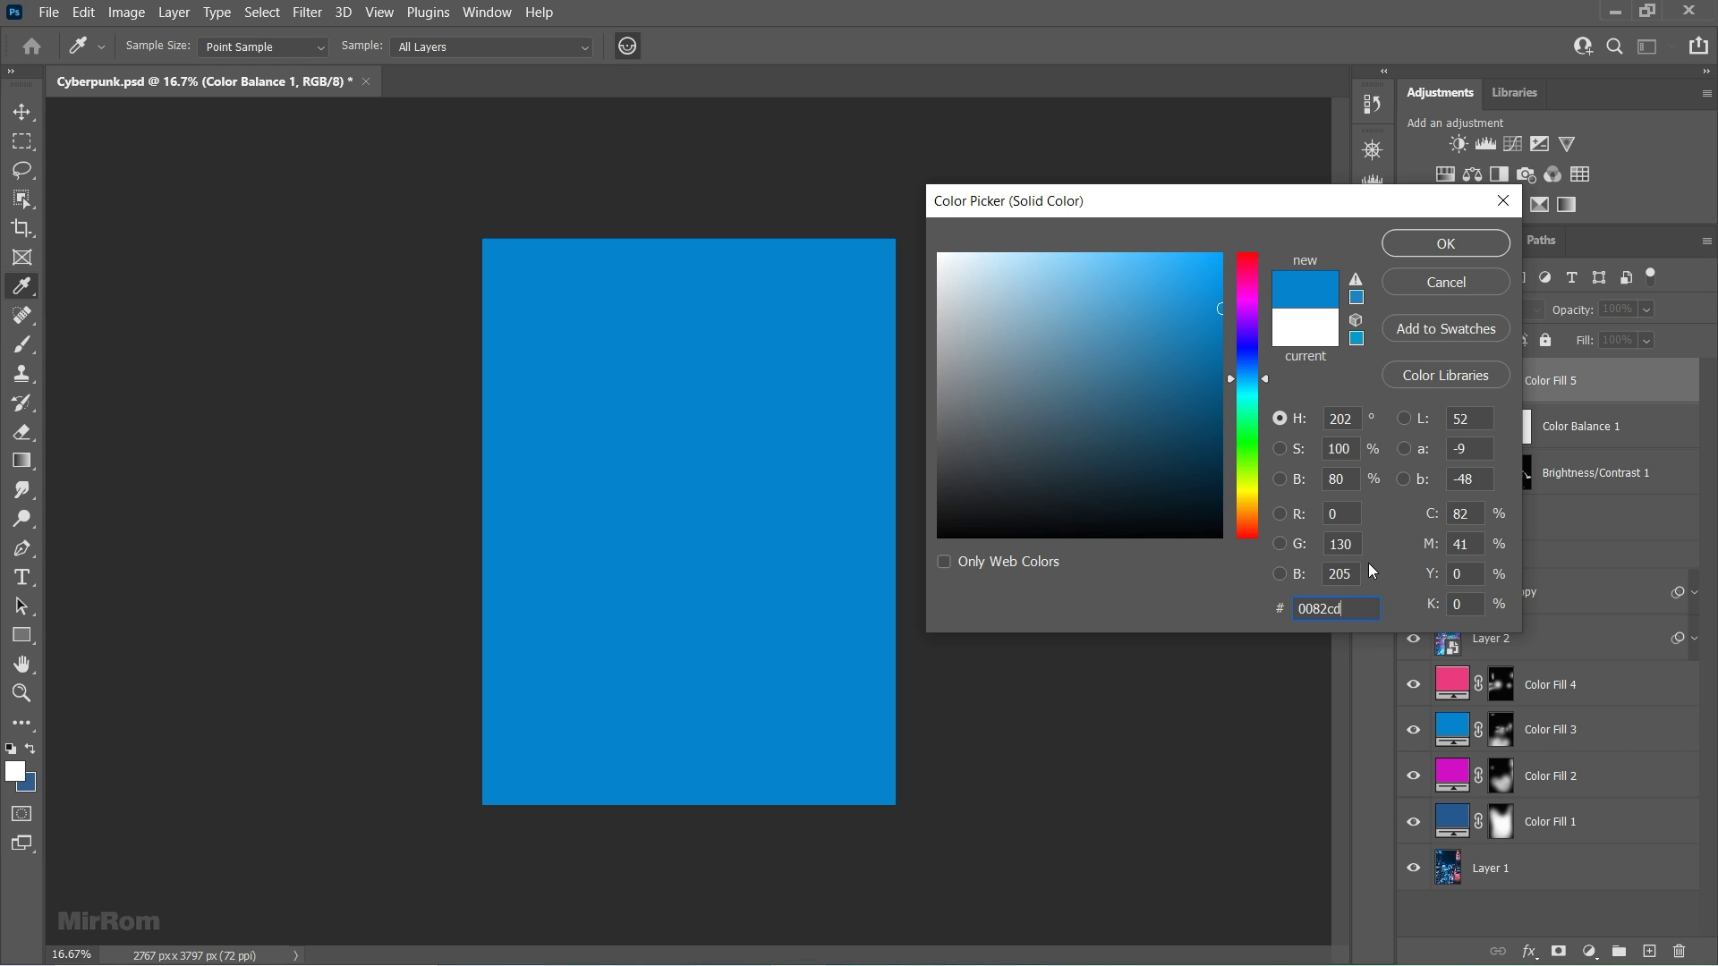
pyautogui.click(1480, 245)
pyautogui.click(1472, 309)
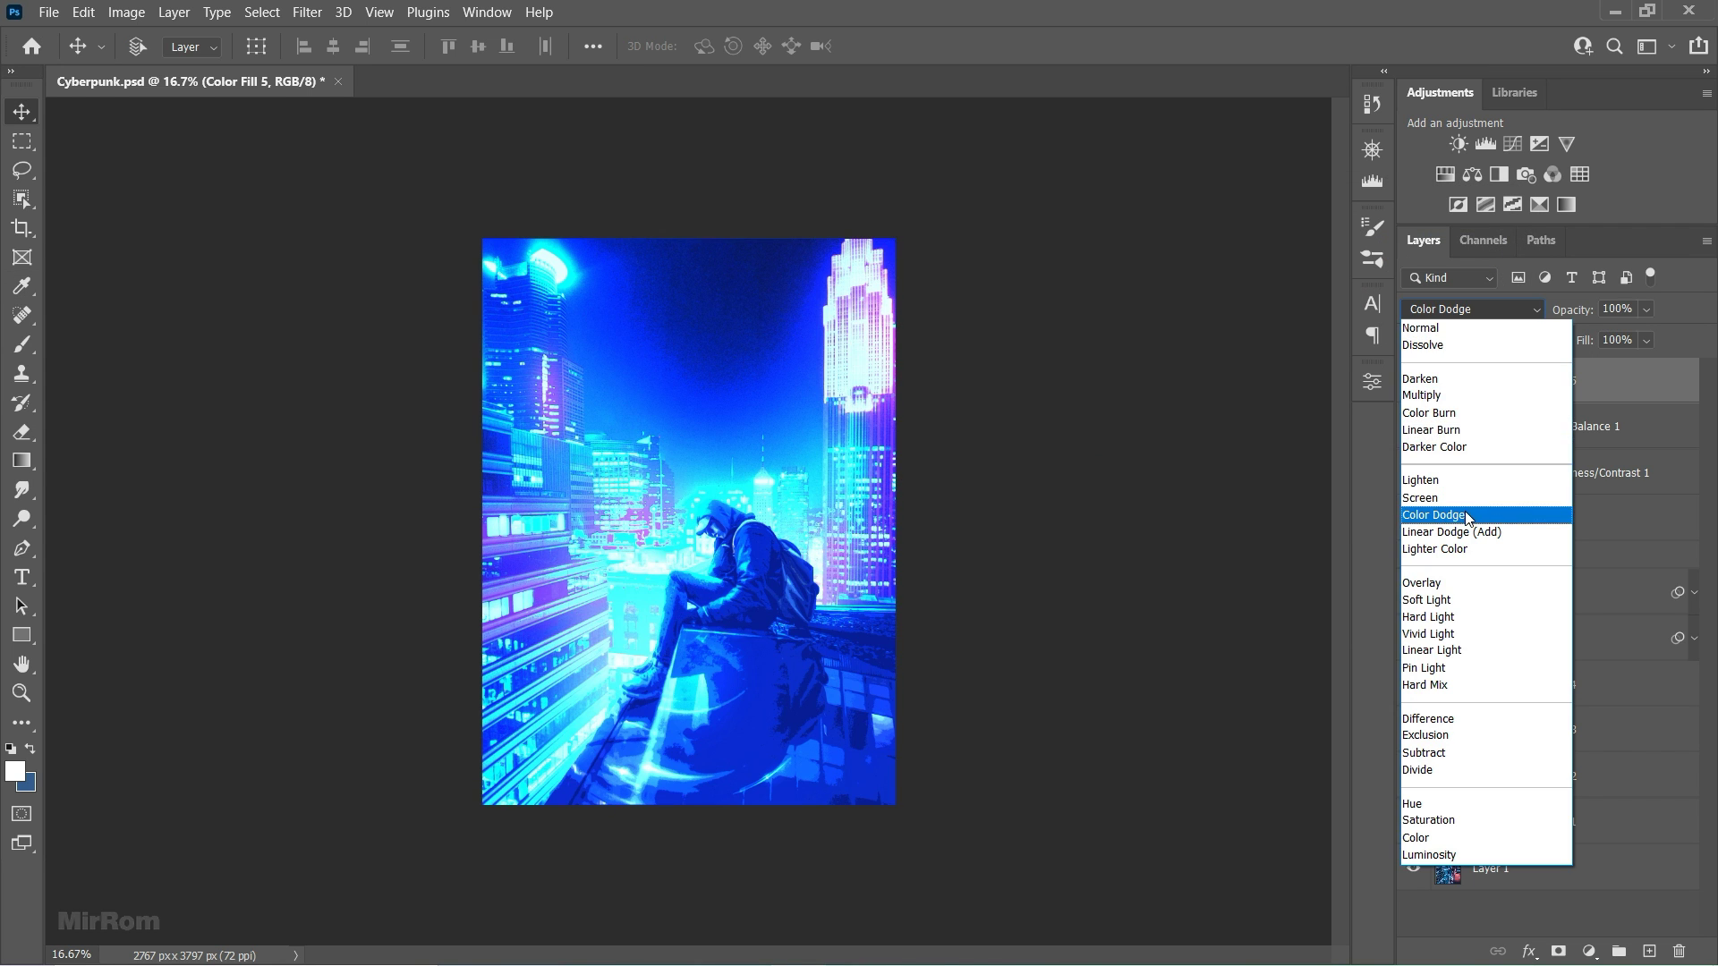
pyautogui.click(1465, 517)
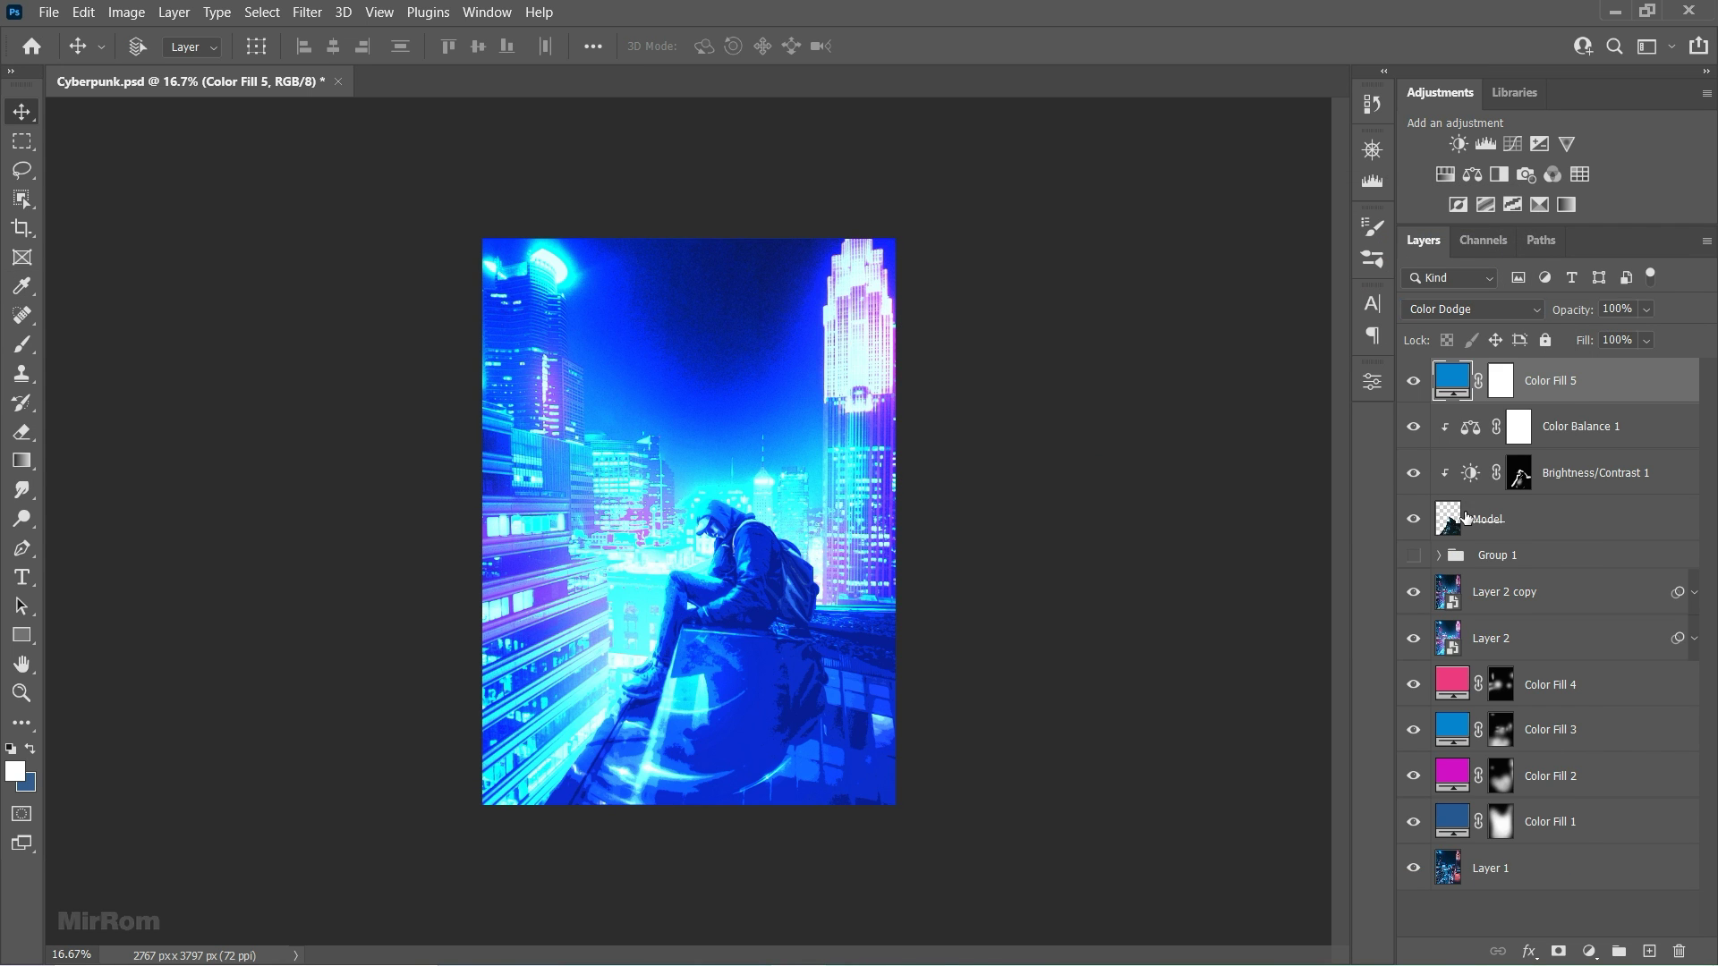
# Step: Clip the blue Color Fill 5 layer to the Model layer and invert its mask to black
pyautogui.keyDown('alt'); pyautogui.click(1566, 404); pyautogui.keyUp('alt')
pyautogui.click(1518, 386)
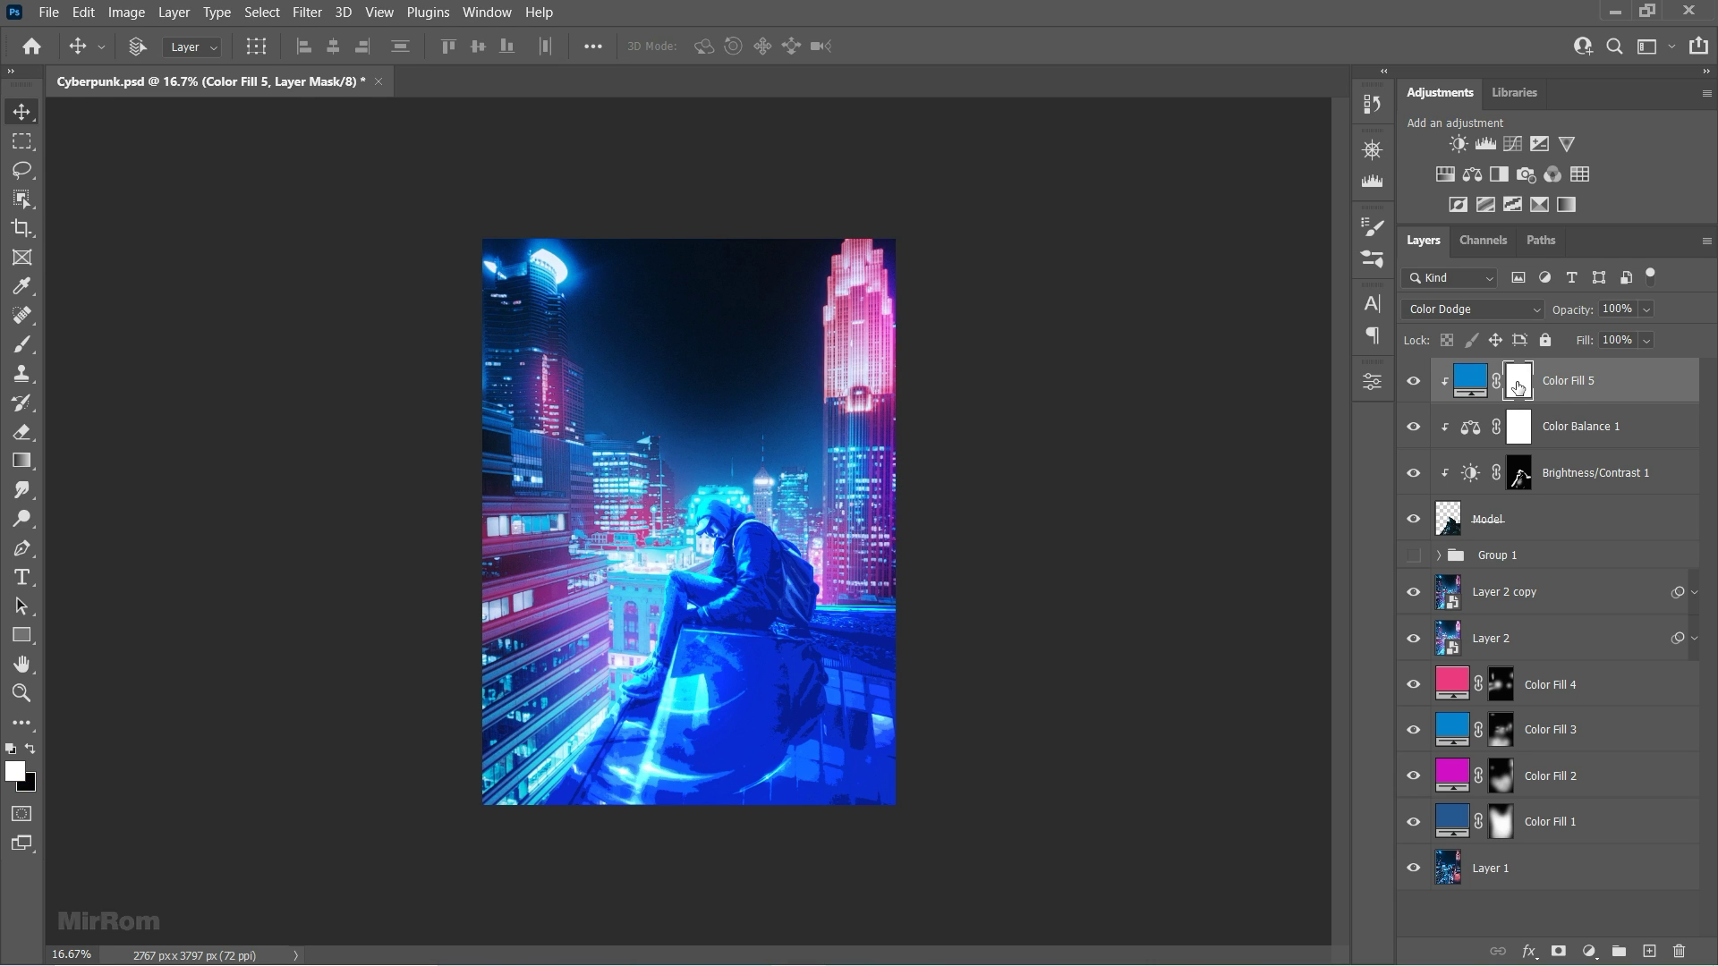
pyautogui.hotkey('ctrl', 'i')
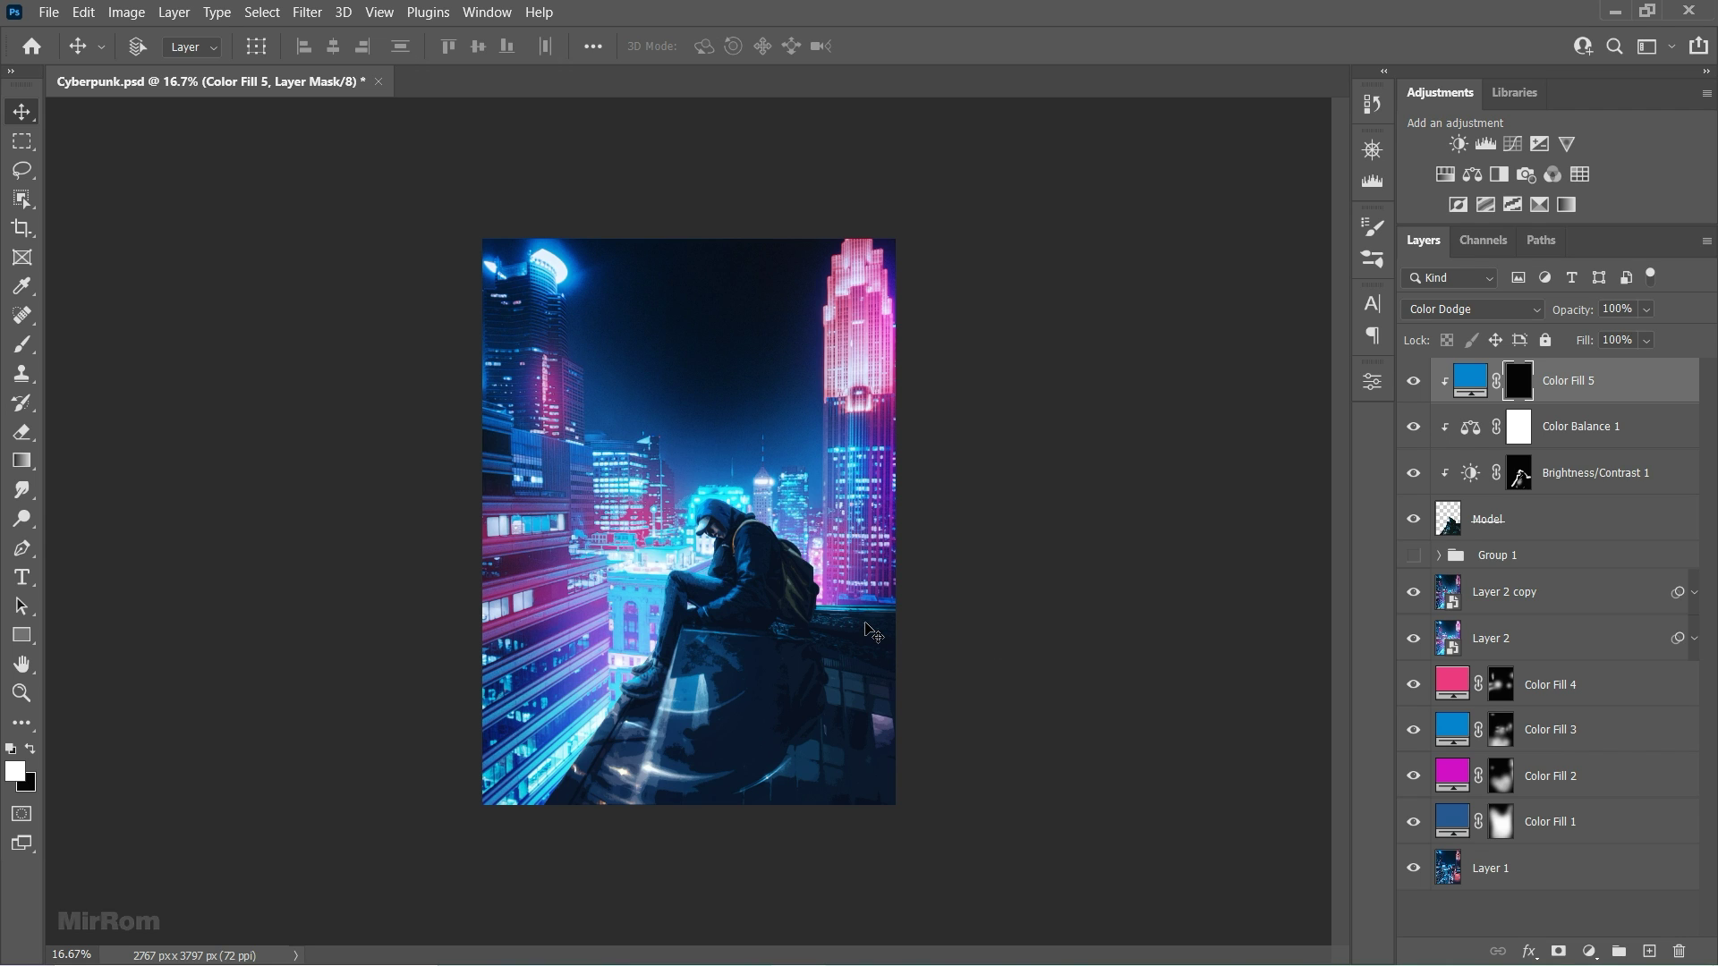
# Step: Paint a broad blue glow over the figure and ledge on the Color Fill 5 mask, using a soft brush of size 1600
pyautogui.press('b')
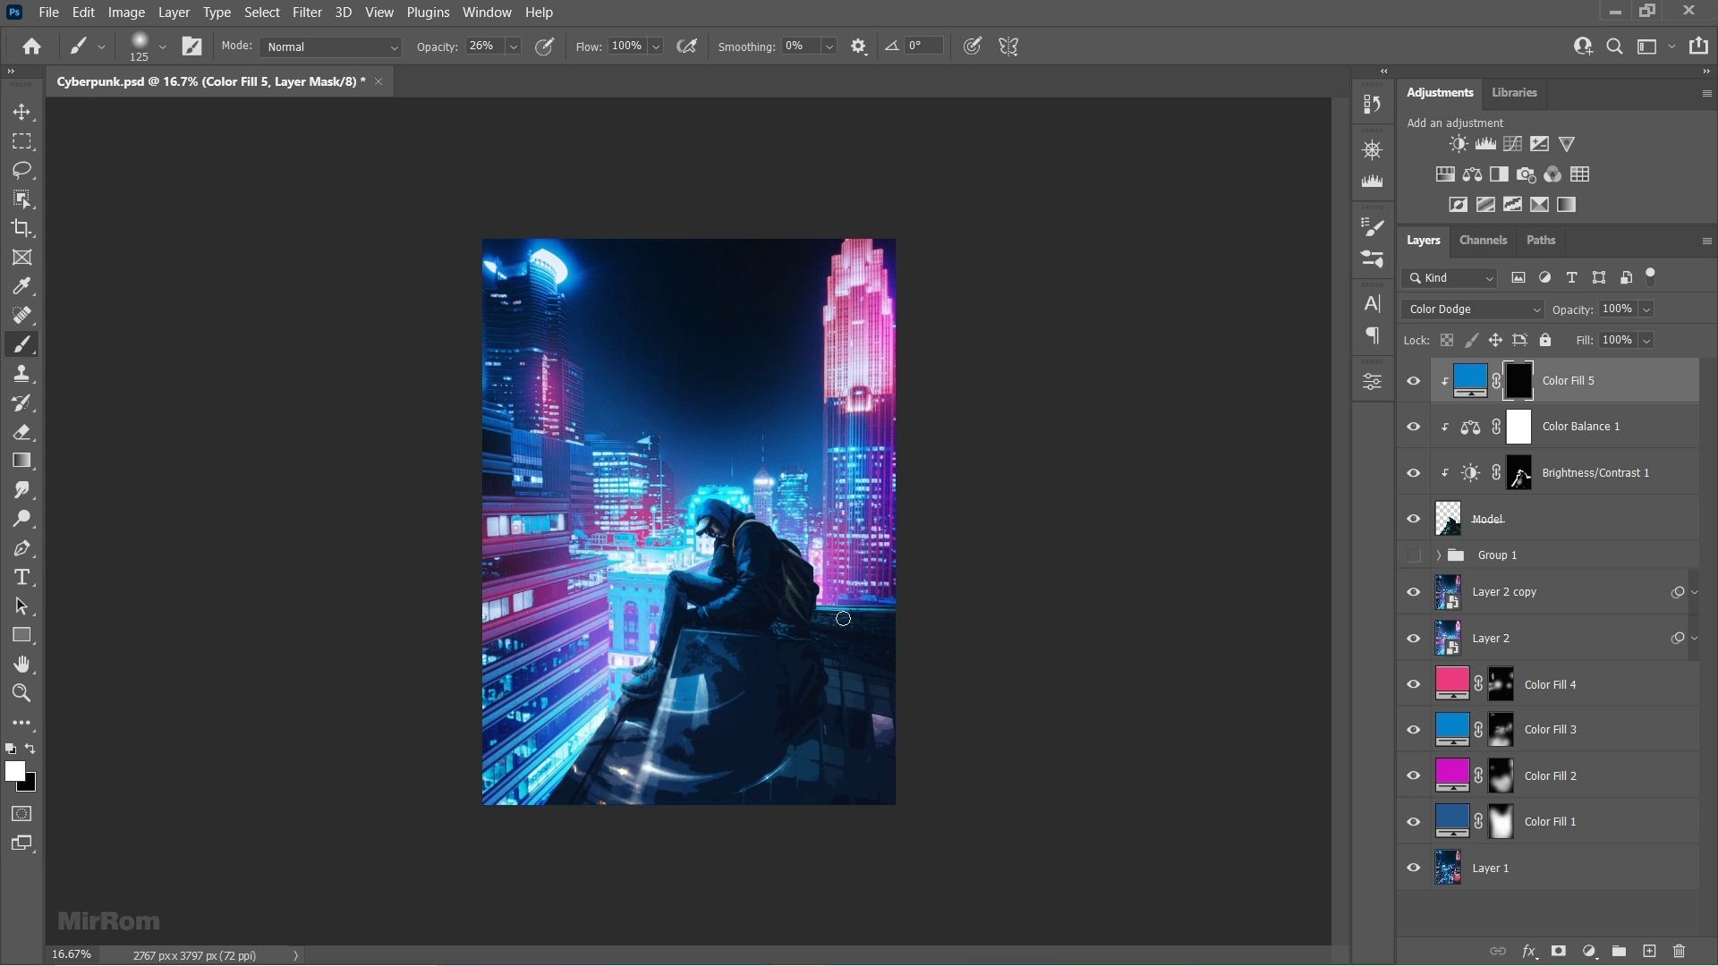
pyautogui.press(']')
pyautogui.press(']')
pyautogui.press(']')
pyautogui.press(']')
pyautogui.press(']')
pyautogui.press(']')
pyautogui.press(']')
pyautogui.press(']')
pyautogui.press(']')
pyautogui.press(']')
pyautogui.press(']')
pyautogui.press(']')
pyautogui.press(']')
pyautogui.press(']')
pyautogui.press(']')
pyautogui.press(']')
pyautogui.press(']')
pyautogui.moveTo(513, 50)
pyautogui.mouseDown()
pyautogui.moveTo(565, 75)
pyautogui.moveTo(546, 77)
pyautogui.mouseUp()
pyautogui.moveTo(660, 690); pyautogui.dragTo(559, 773)
pyautogui.hotkey('ctrl', 'z')
pyautogui.moveTo(633, 703)
pyautogui.mouseDown()
pyautogui.moveTo(557, 772)
pyautogui.moveTo(851, 545)
pyautogui.moveTo(833, 491)
pyautogui.moveTo(882, 522)
pyautogui.moveTo(989, 683)
pyautogui.mouseUp()
# Step: Lower the brush opacity to 18% and build up the blue glow over the lower part of the ledge
pyautogui.click(513, 46)
pyautogui.moveTo(546, 77); pyautogui.dragTo(495, 77)
pyautogui.press('1')
pyautogui.press('8')
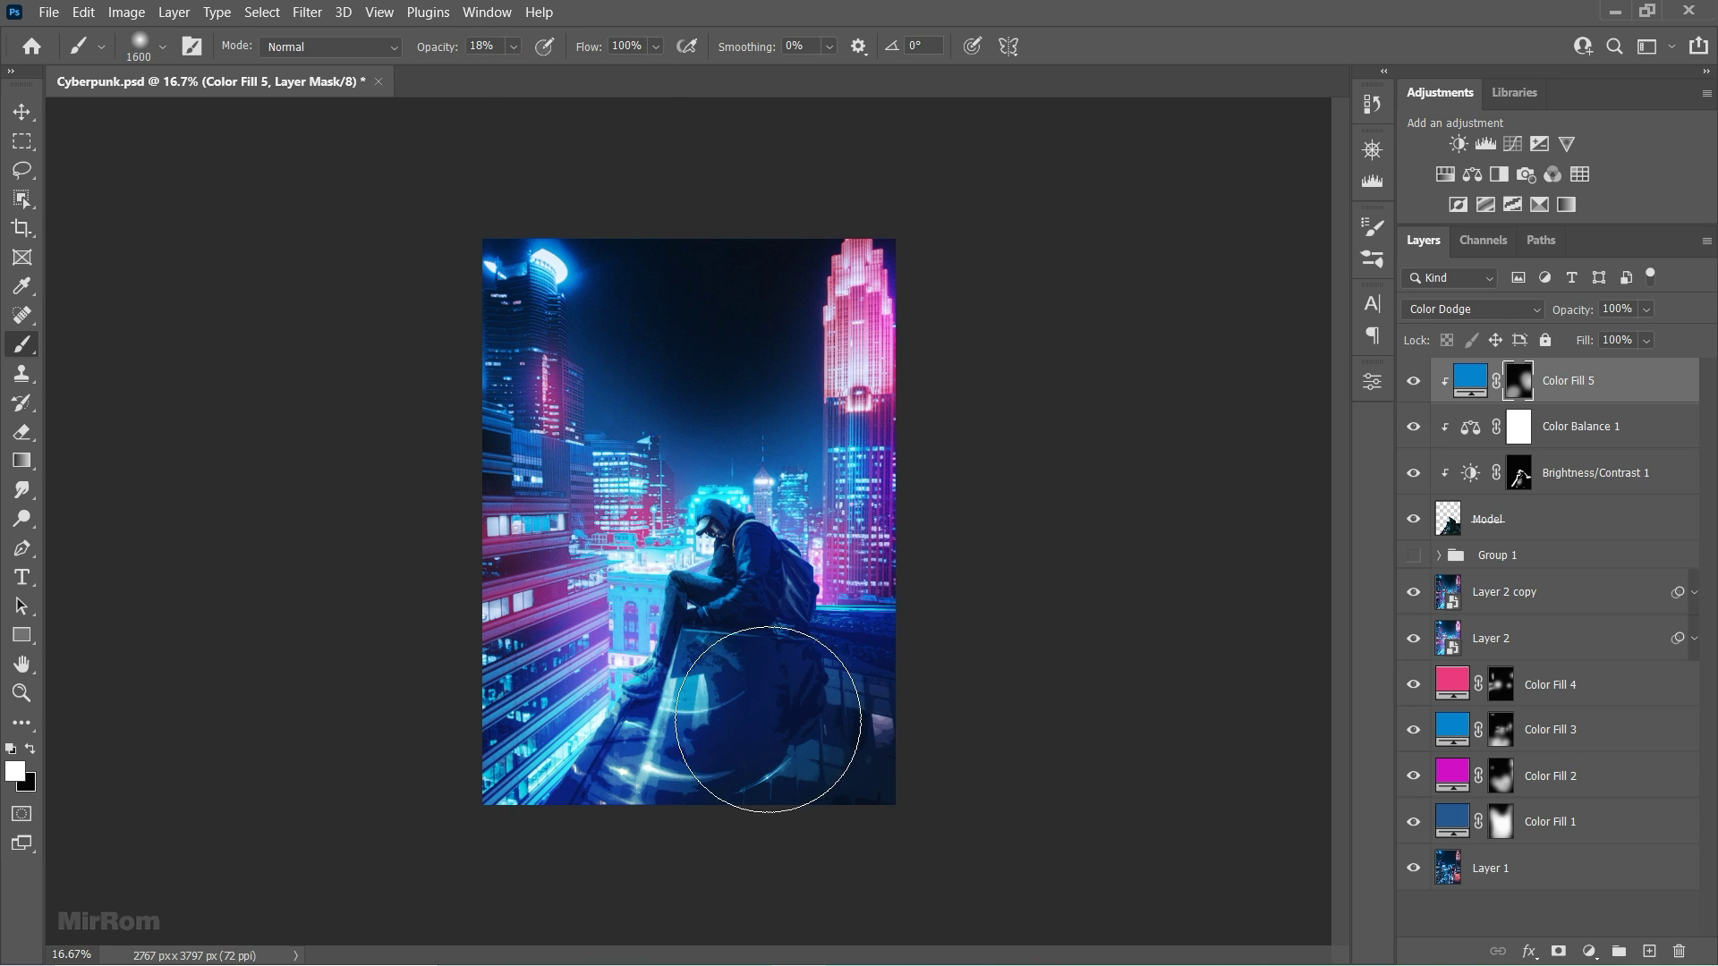
pyautogui.moveTo(806, 729); pyautogui.dragTo(756, 838)
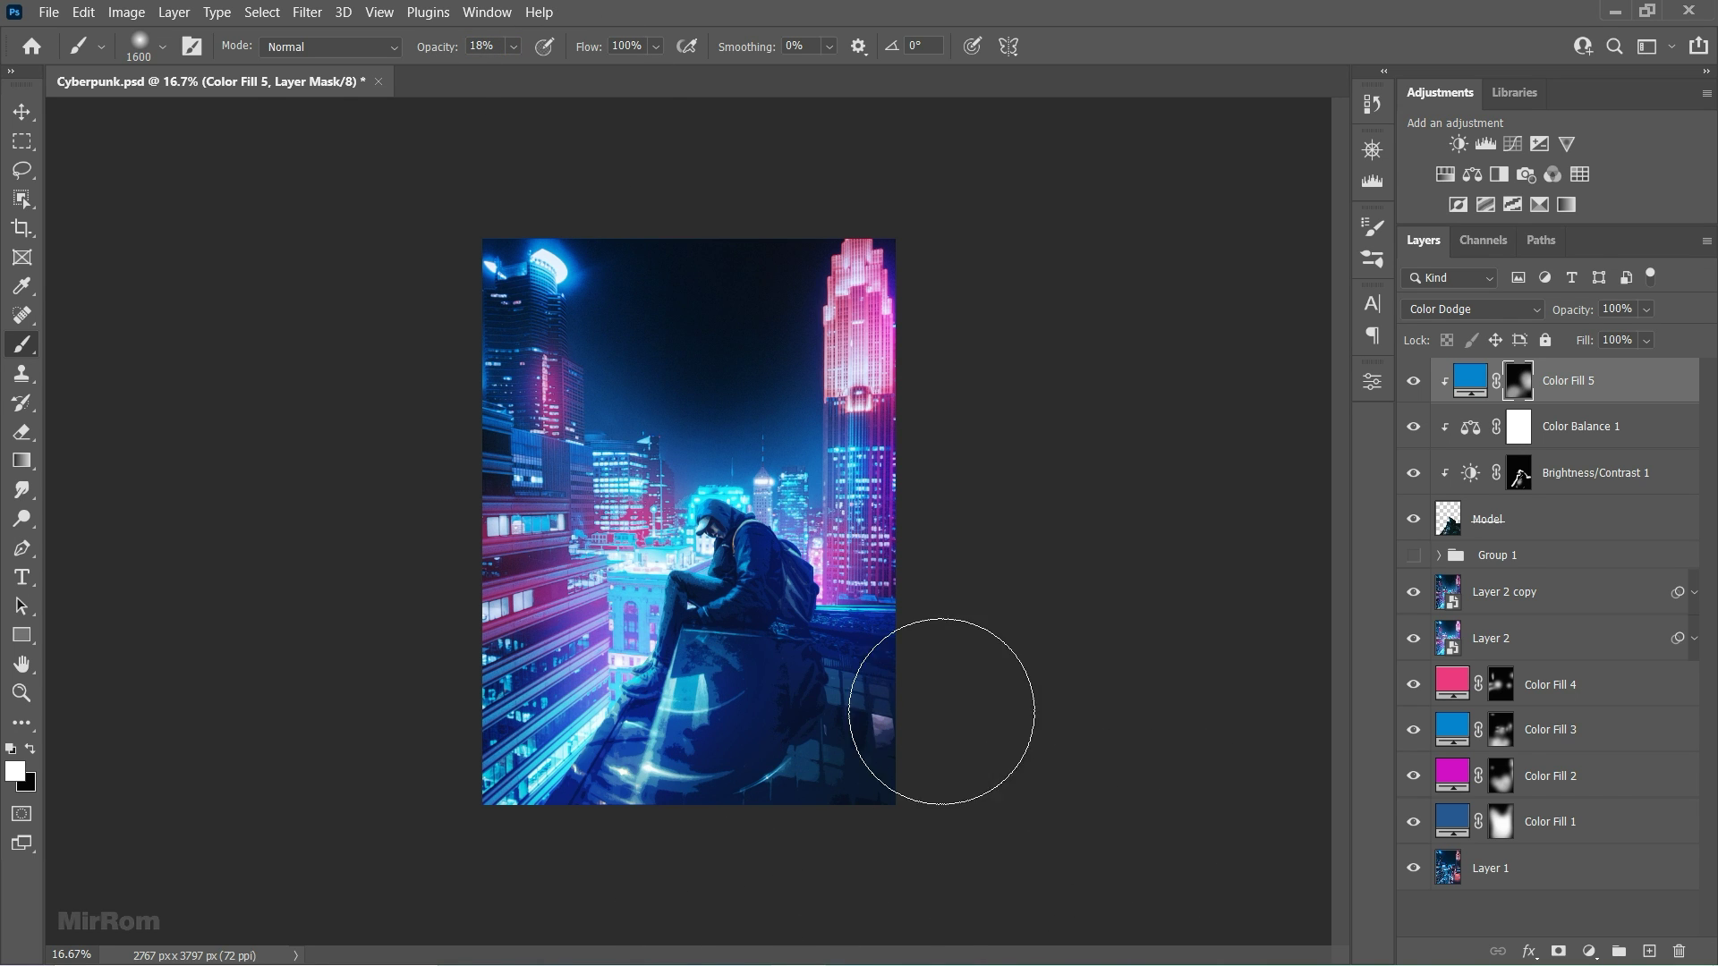
# Step: Reduce the brush to size 600 and refine the blue glow around the figure and the ledge surface
pyautogui.scroll(1, 969, 823)
pyautogui.press('[')
pyautogui.press('[')
pyautogui.press('[')
pyautogui.press('[')
pyautogui.press('[')
pyautogui.press('[')
pyautogui.press('[')
pyautogui.press('[')
pyautogui.press('[')
pyautogui.press('[')
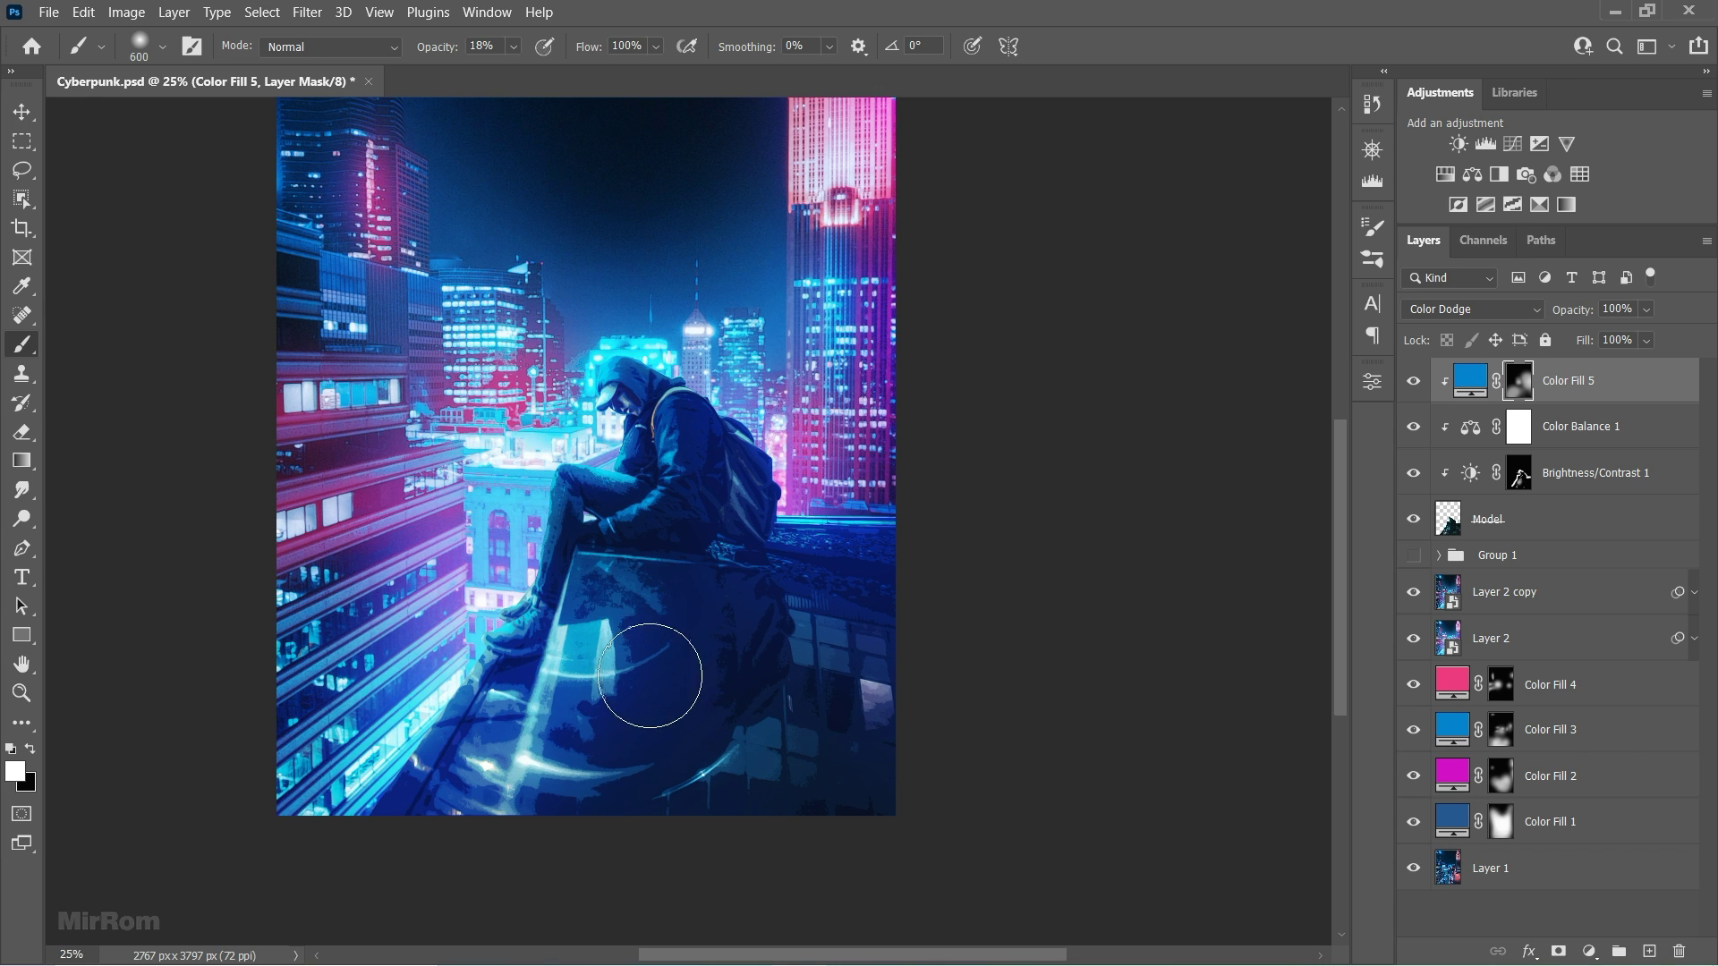
# Step: Compare the image with and without the blue Color Fill 5 glow
pyautogui.click(1413, 385)
pyautogui.click(1413, 385)
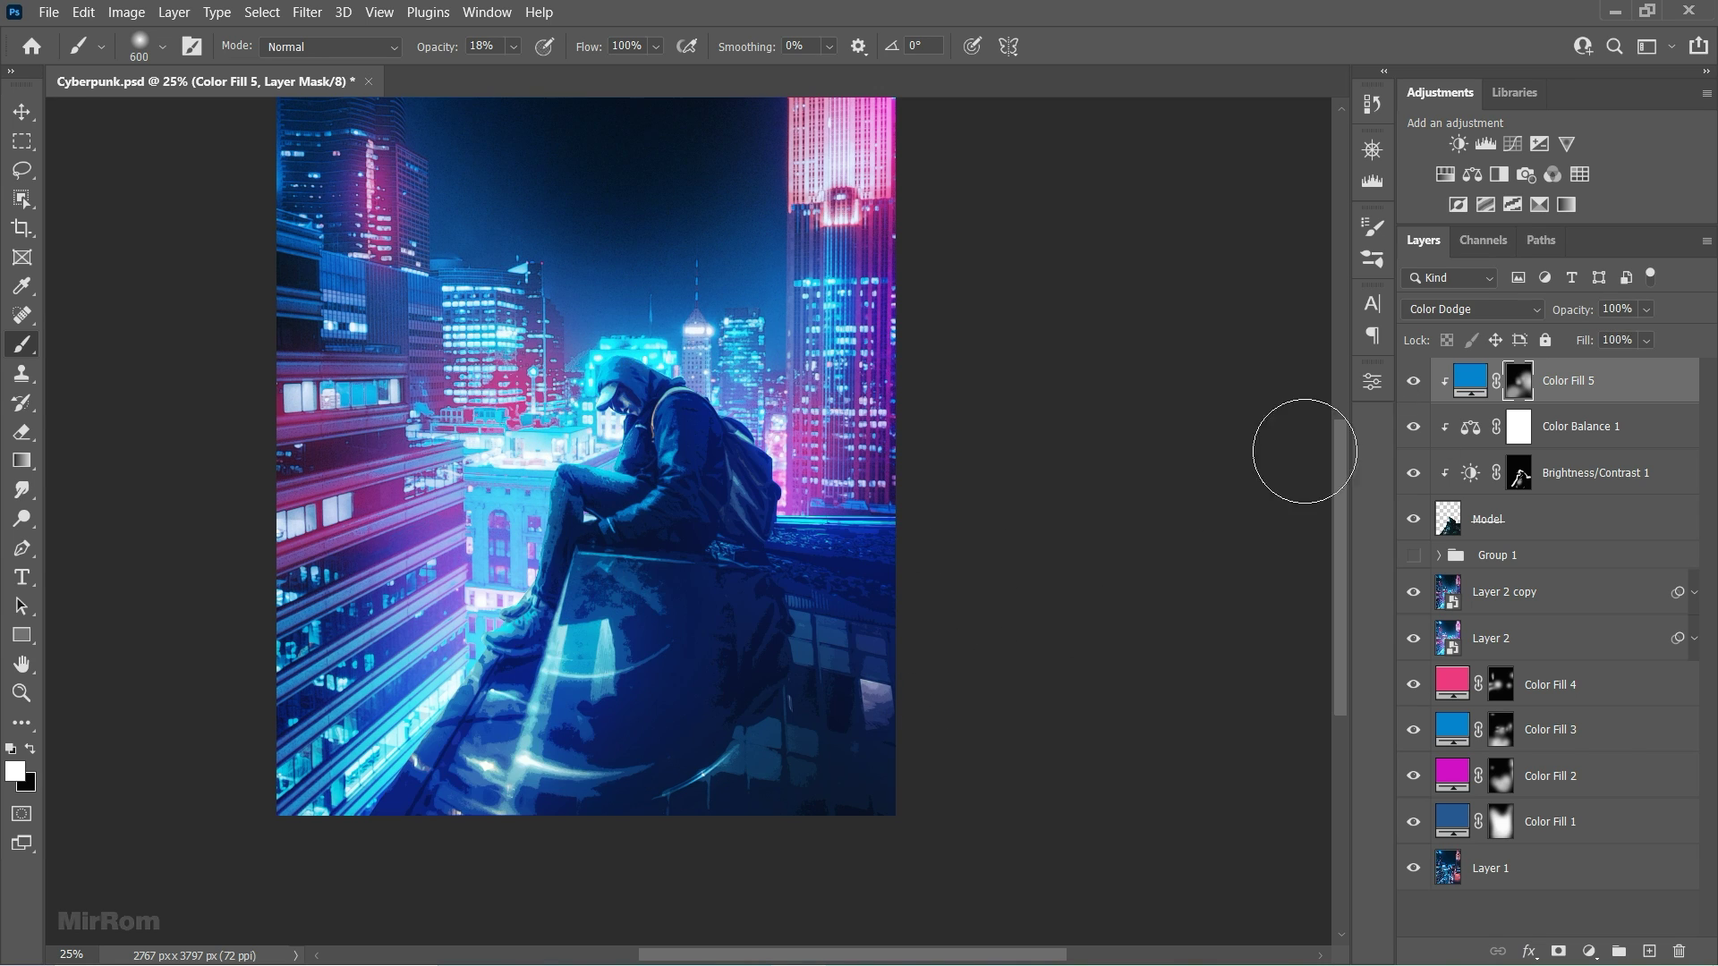
pyautogui.press('v')
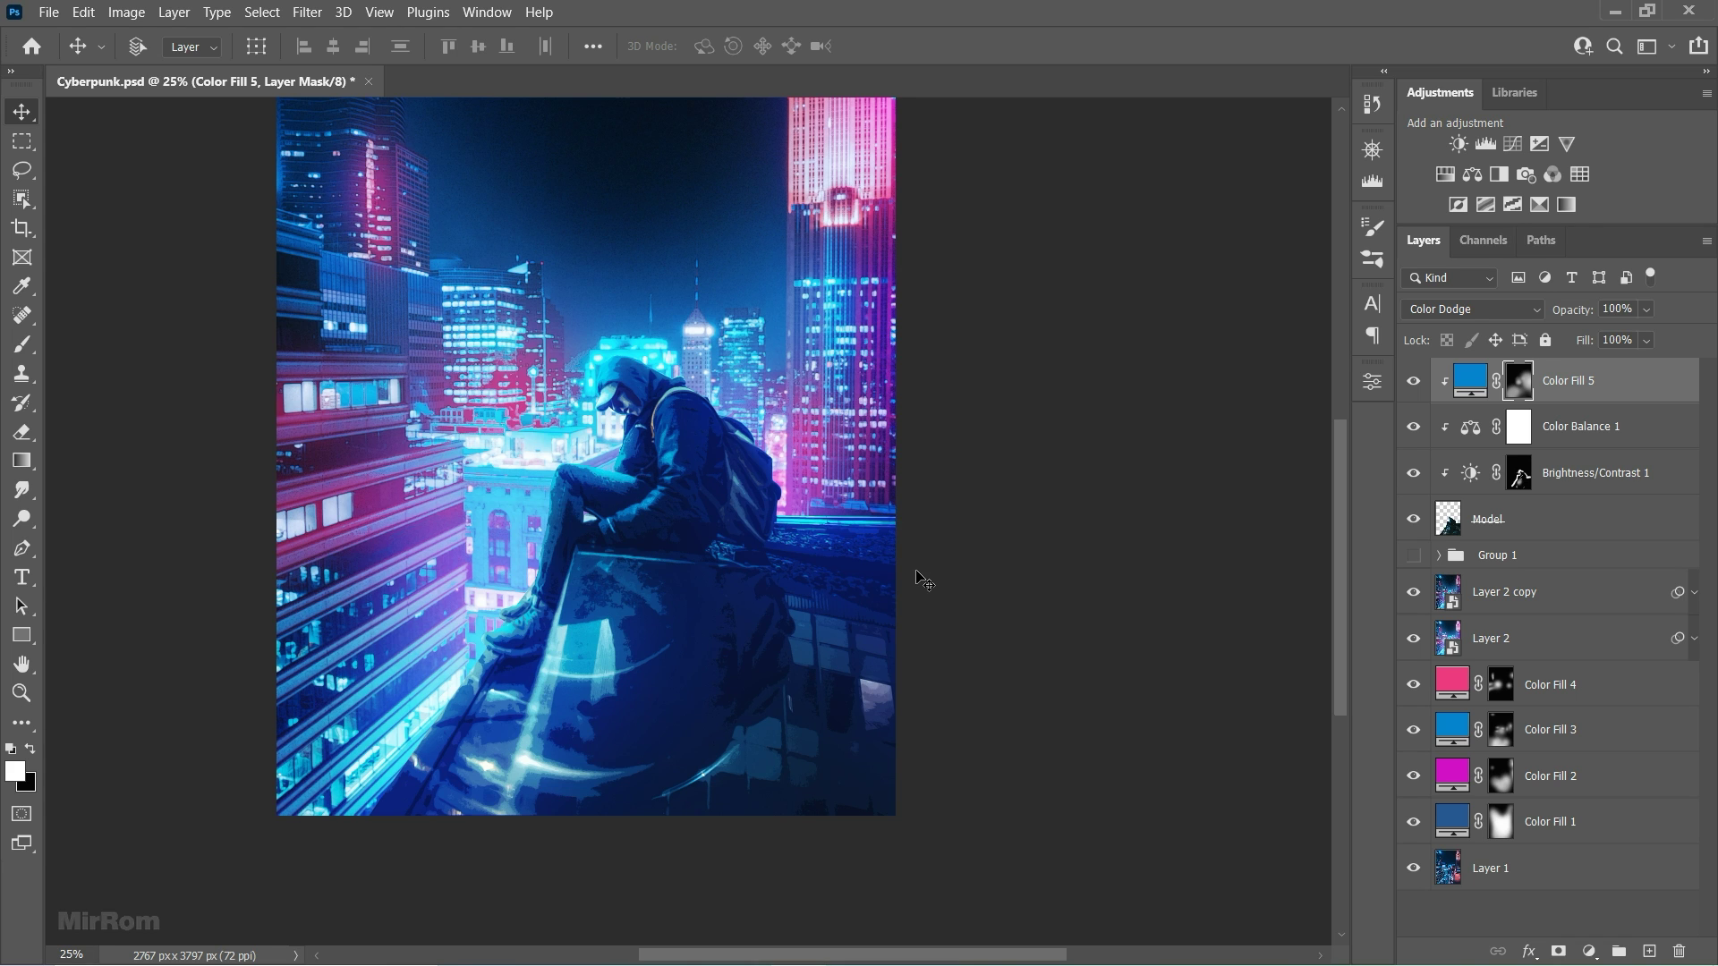
pyautogui.scroll(3, 916, 573)
# Step: Add a Solid Color fill layer in e321e5 above Color Fill 5 and clip it to the Model layer
pyautogui.click(1577, 386)
pyautogui.click(1590, 952)
pyautogui.click(1561, 562)
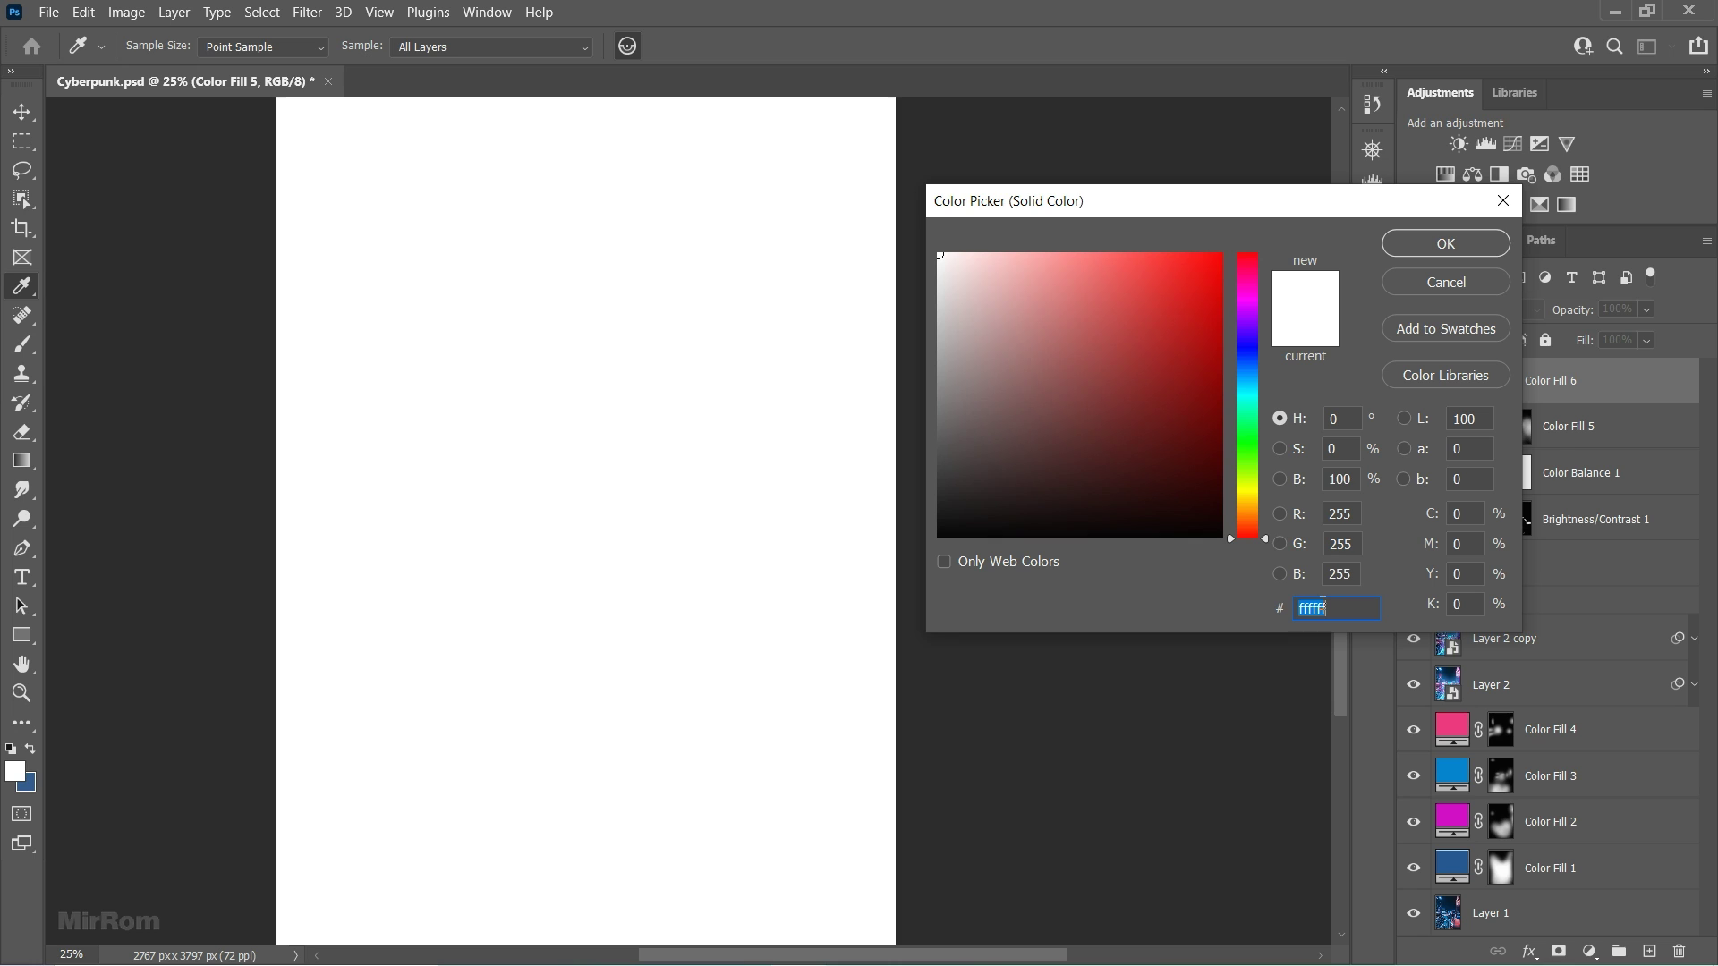
pyautogui.write('e32')
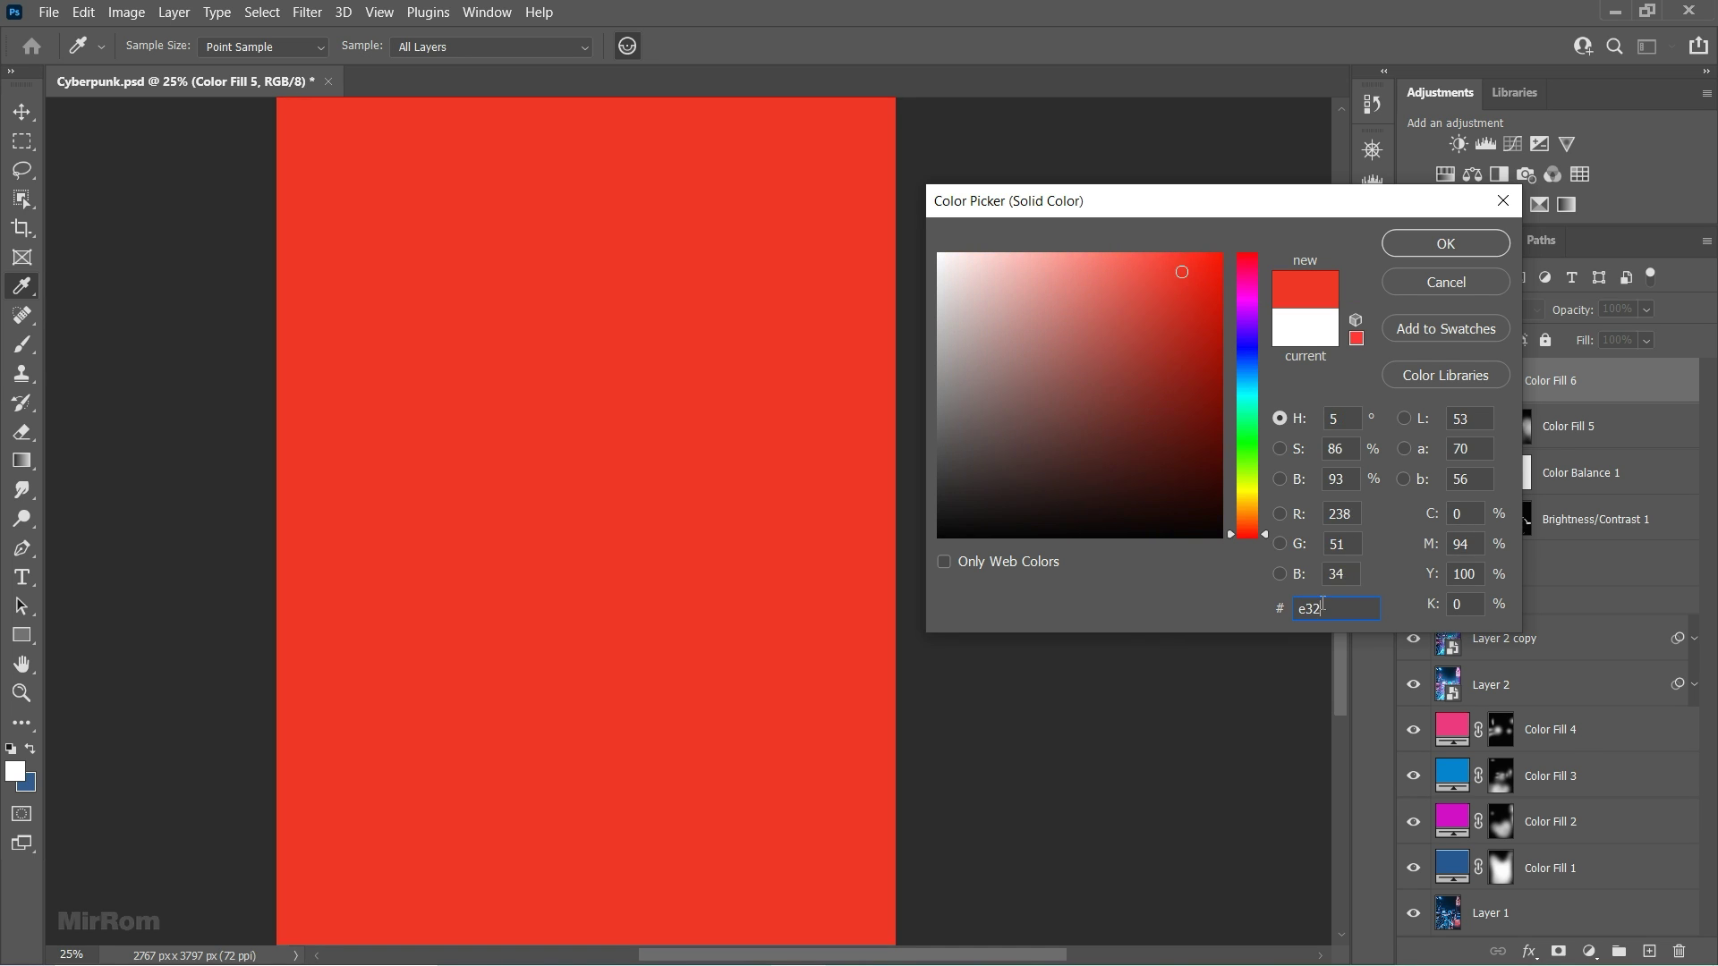
pyautogui.write('1e5')
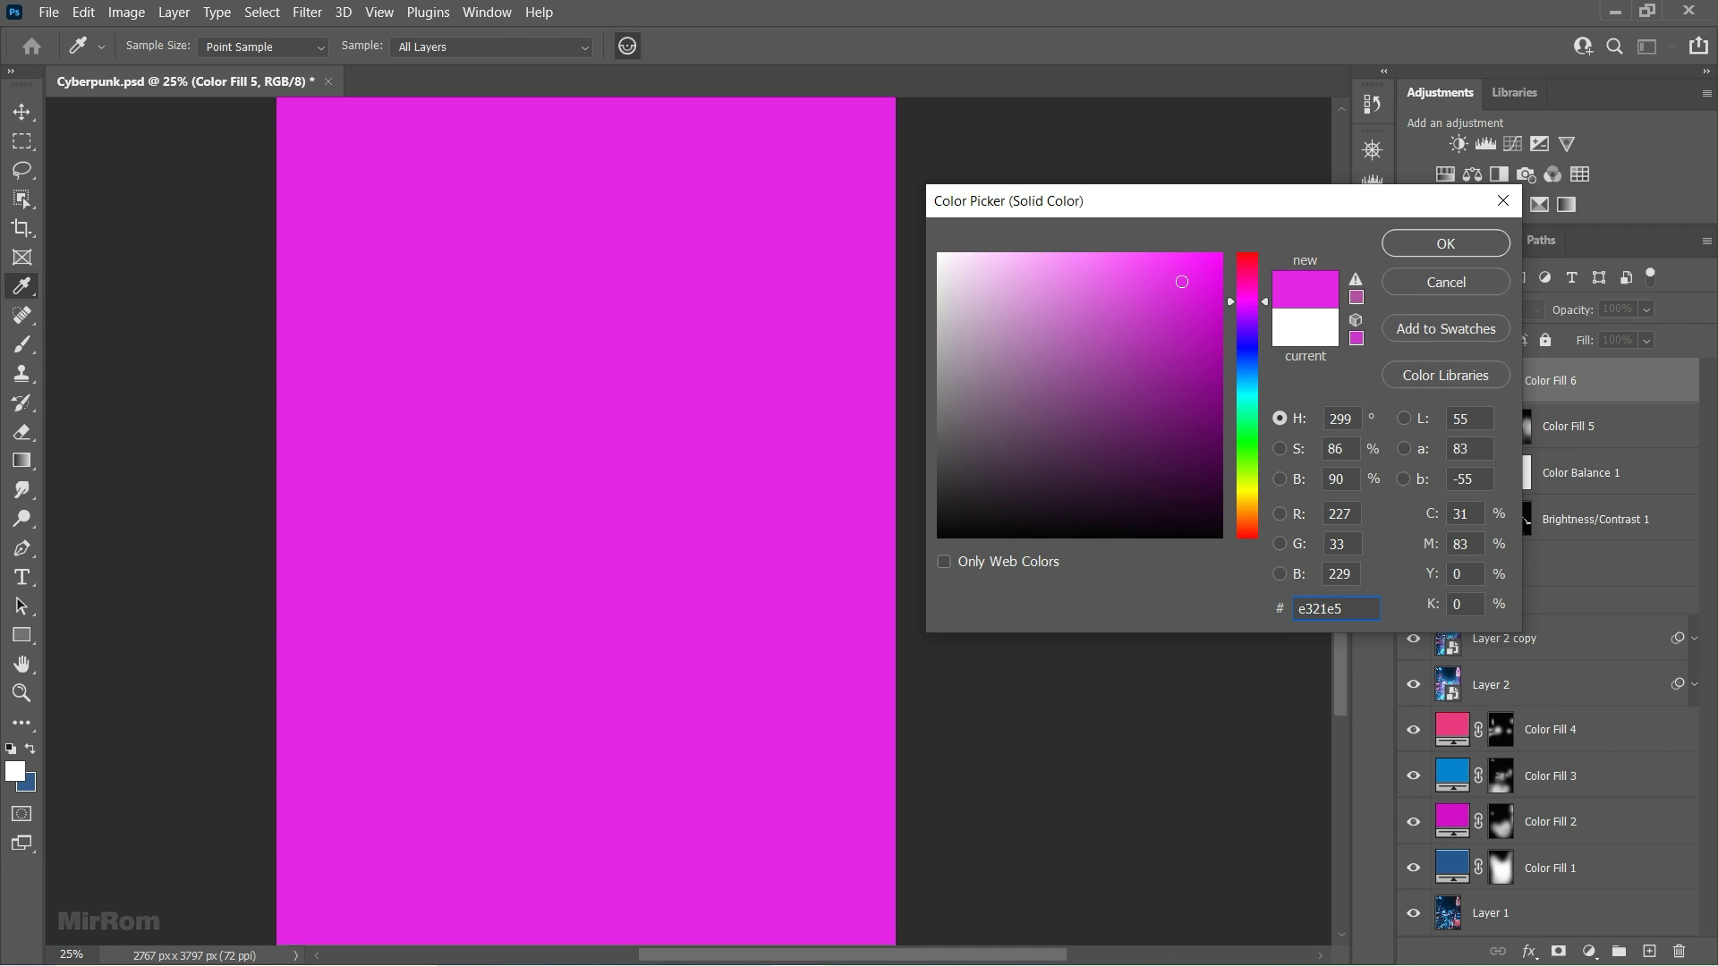
pyautogui.press('Return')
pyautogui.keyDown('alt'); pyautogui.click(1572, 401); pyautogui.keyUp('alt')
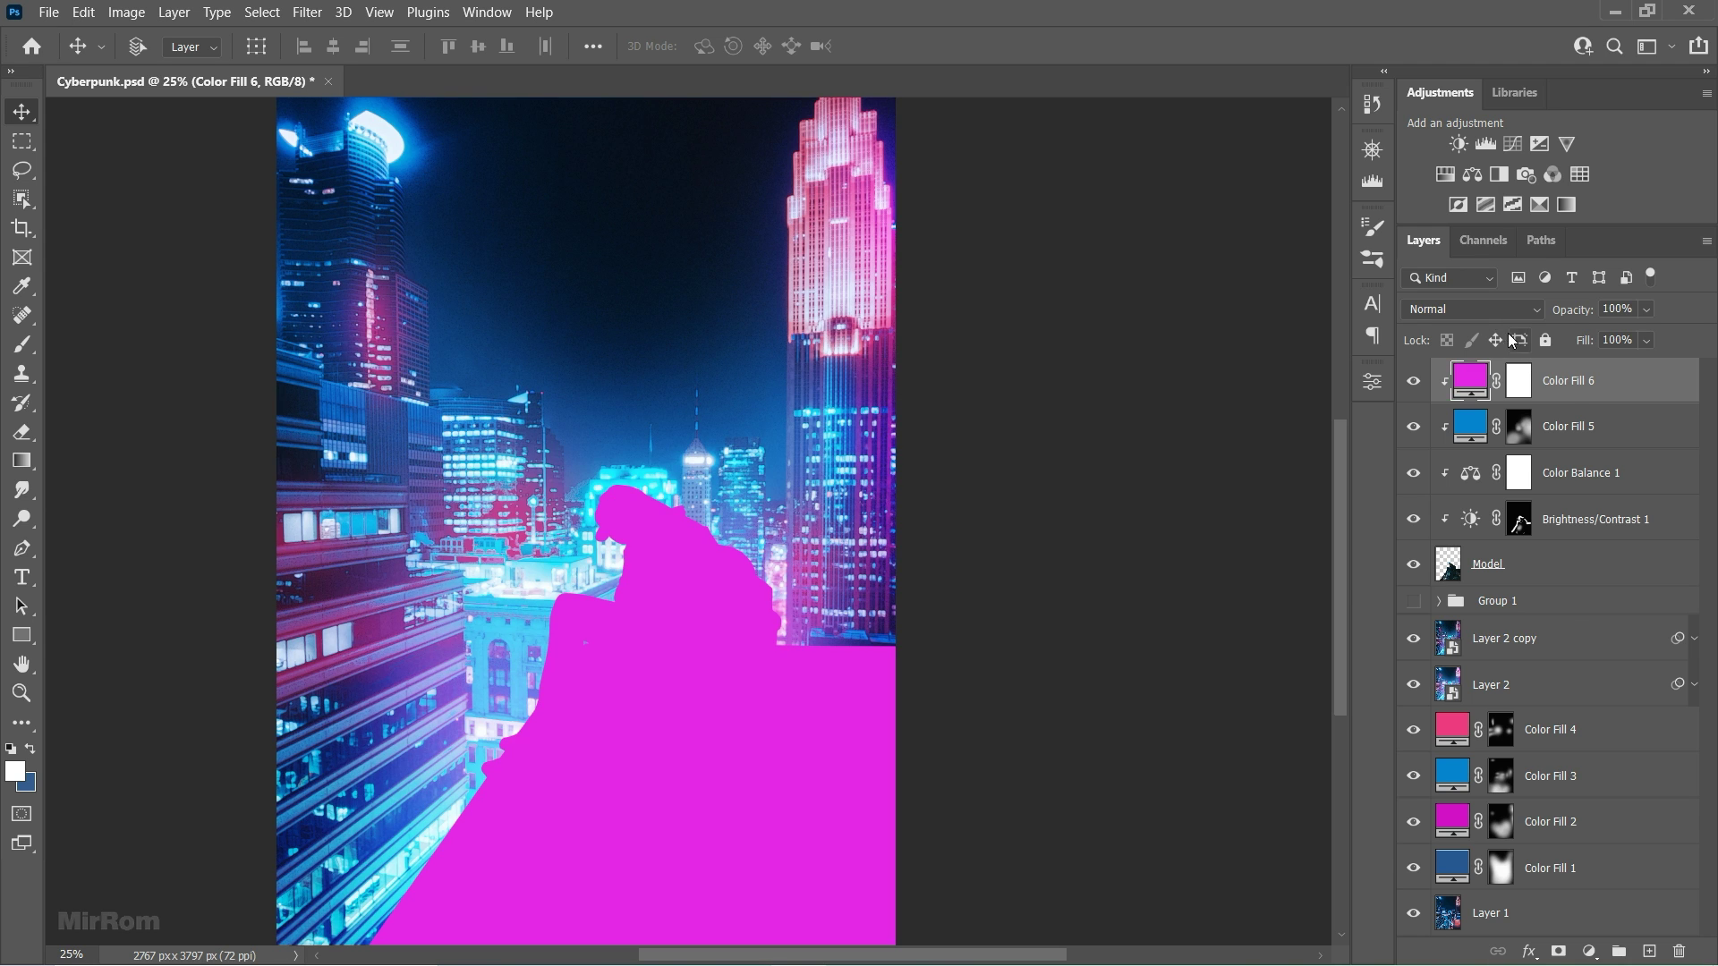
# Step: Set the magenta fill's blend mode to Linear Dodge (Add) and invert its mask to black
pyautogui.click(1498, 311)
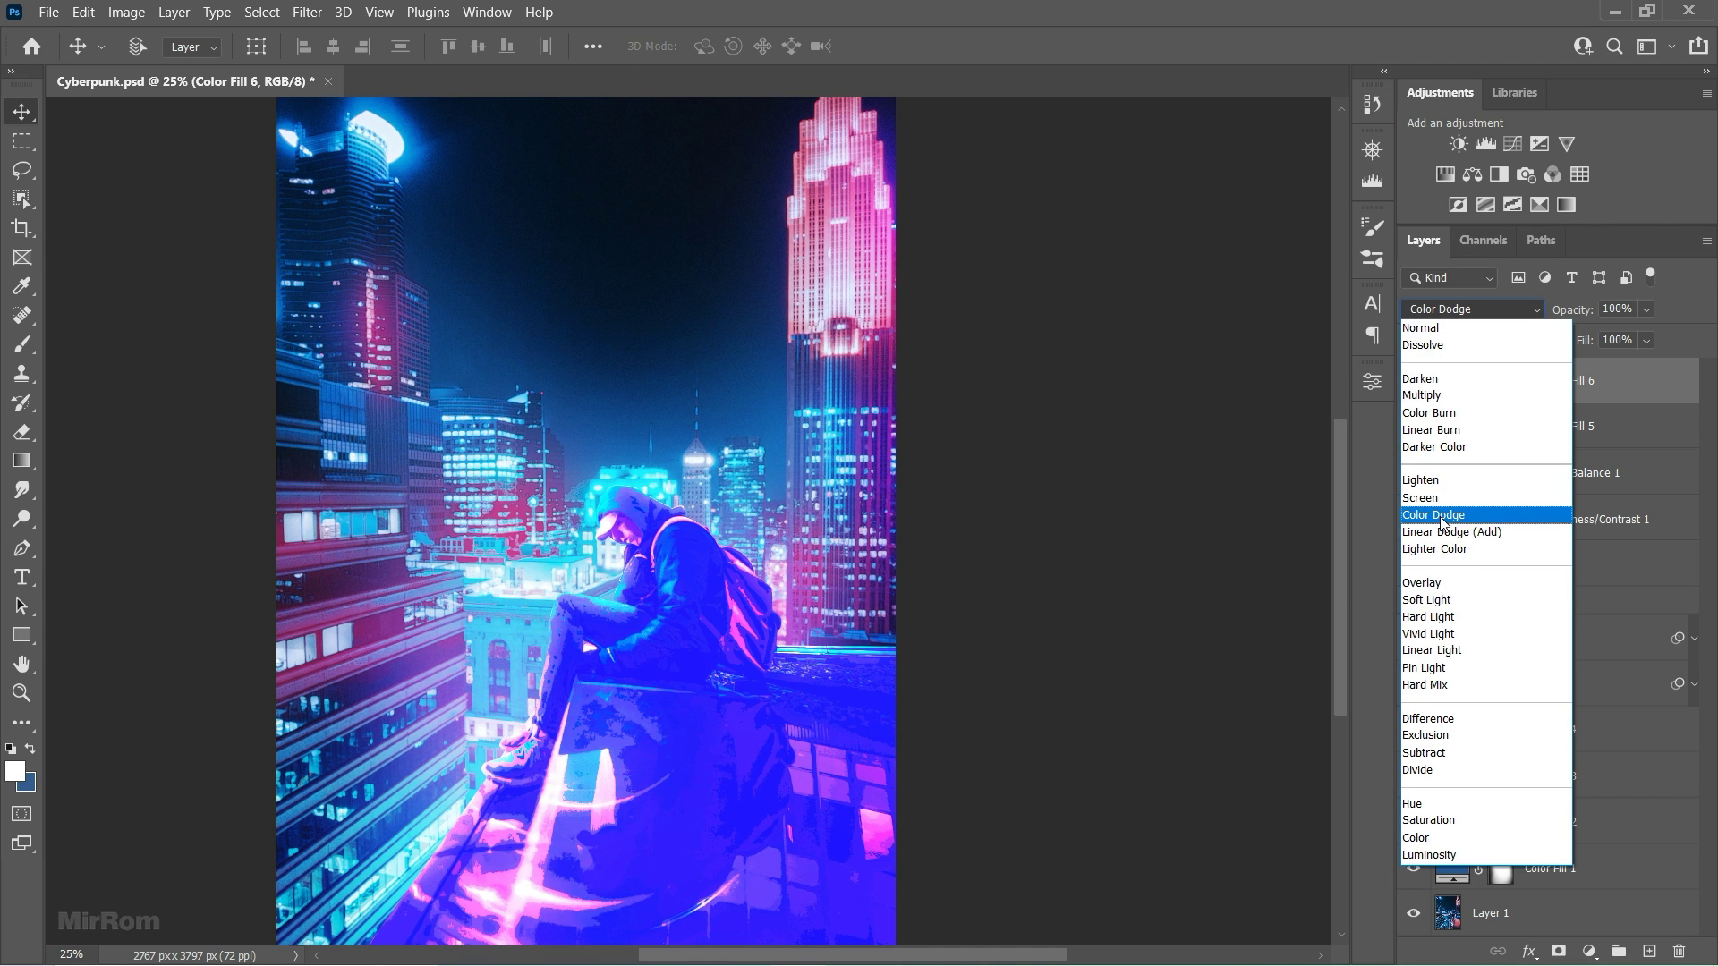
pyautogui.click(1445, 531)
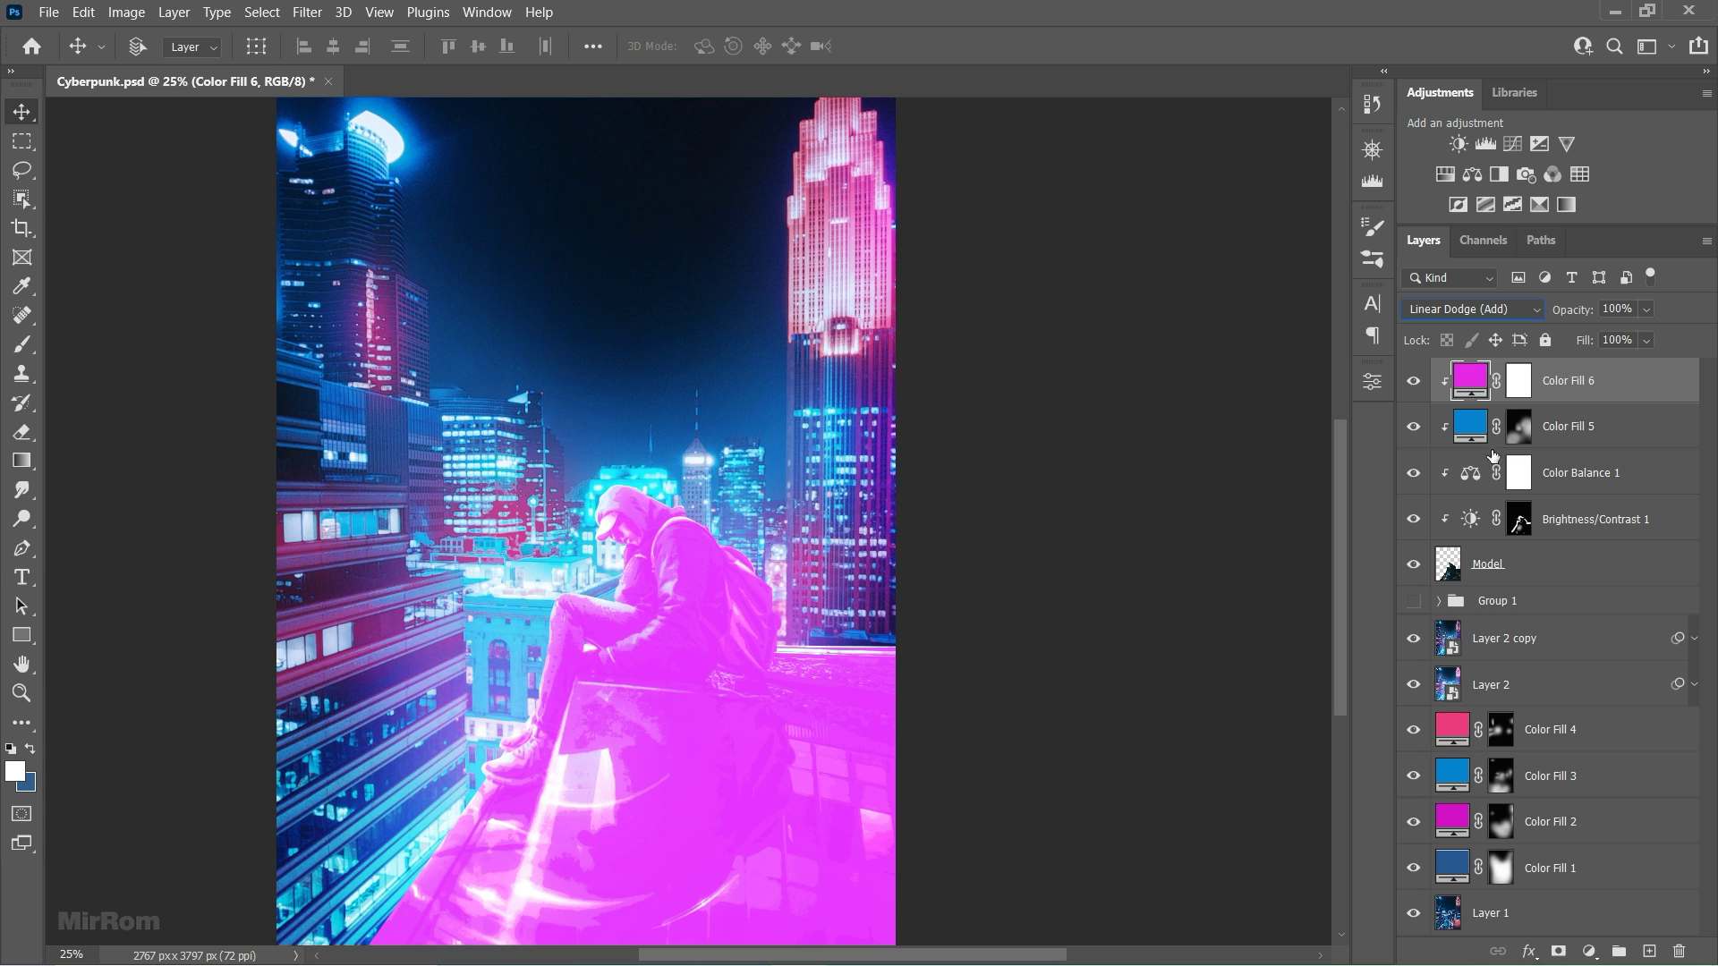
pyautogui.click(1520, 385)
pyautogui.hotkey('ctrl', 'i')
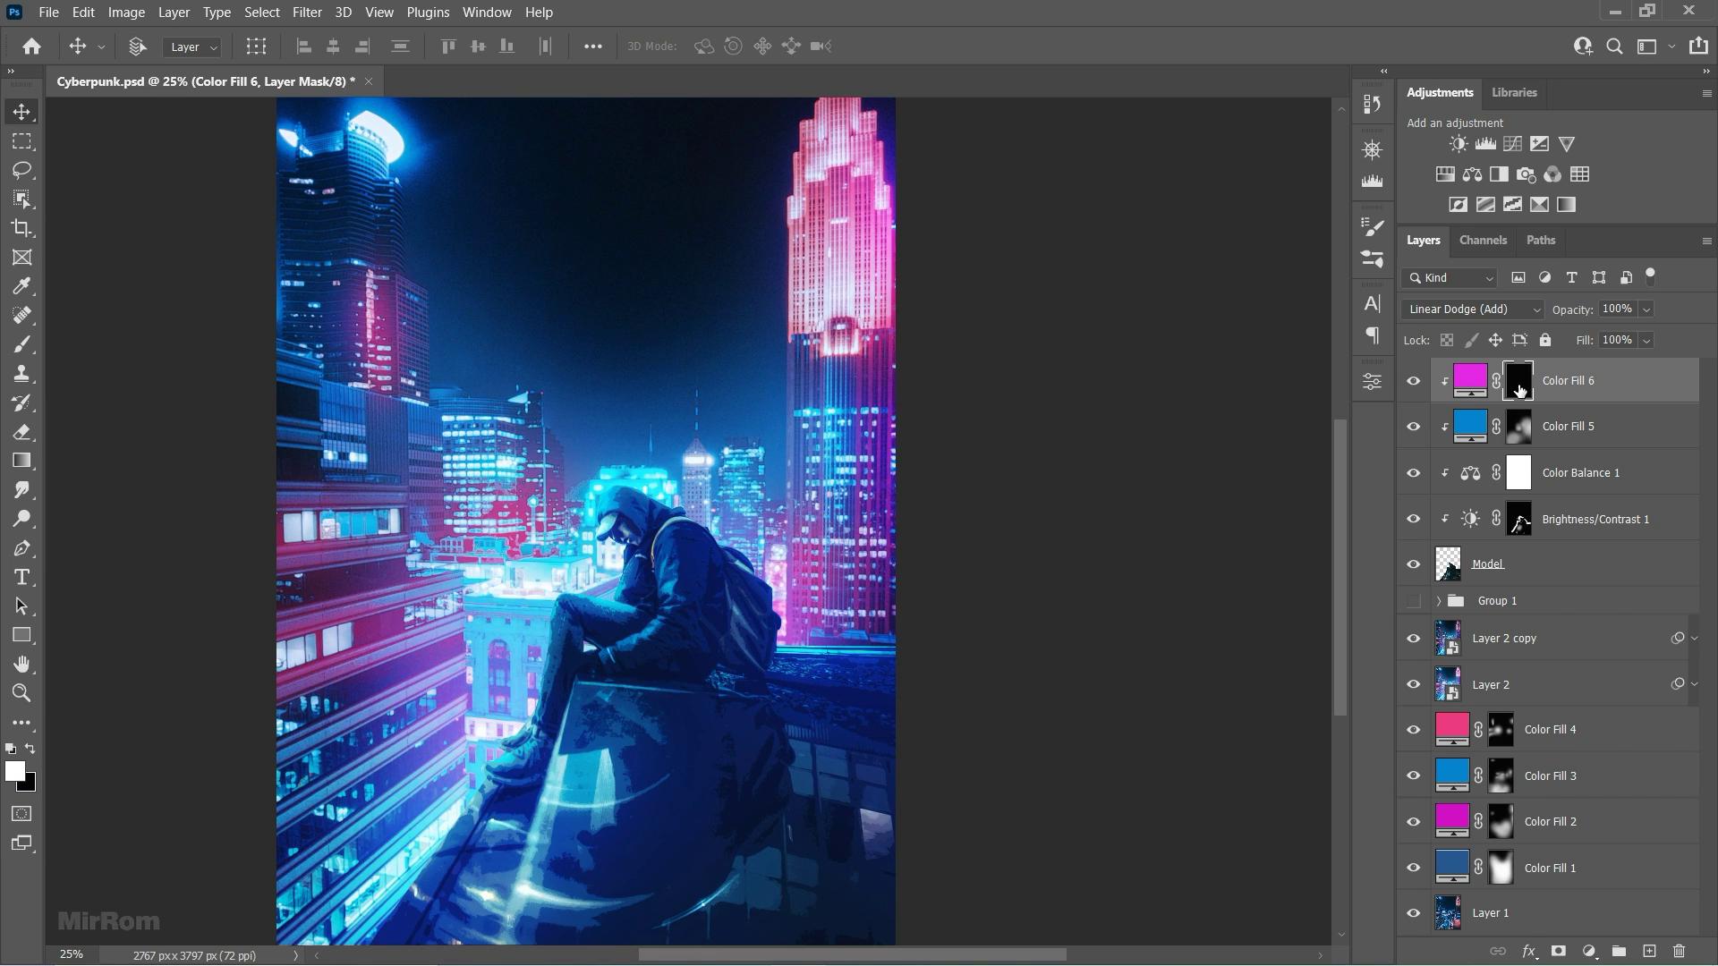
# Step: Set the brush opacity to 53% and paint magenta light on the Color Fill 6 mask over the figure's backpack and lower legs
pyautogui.press('b')
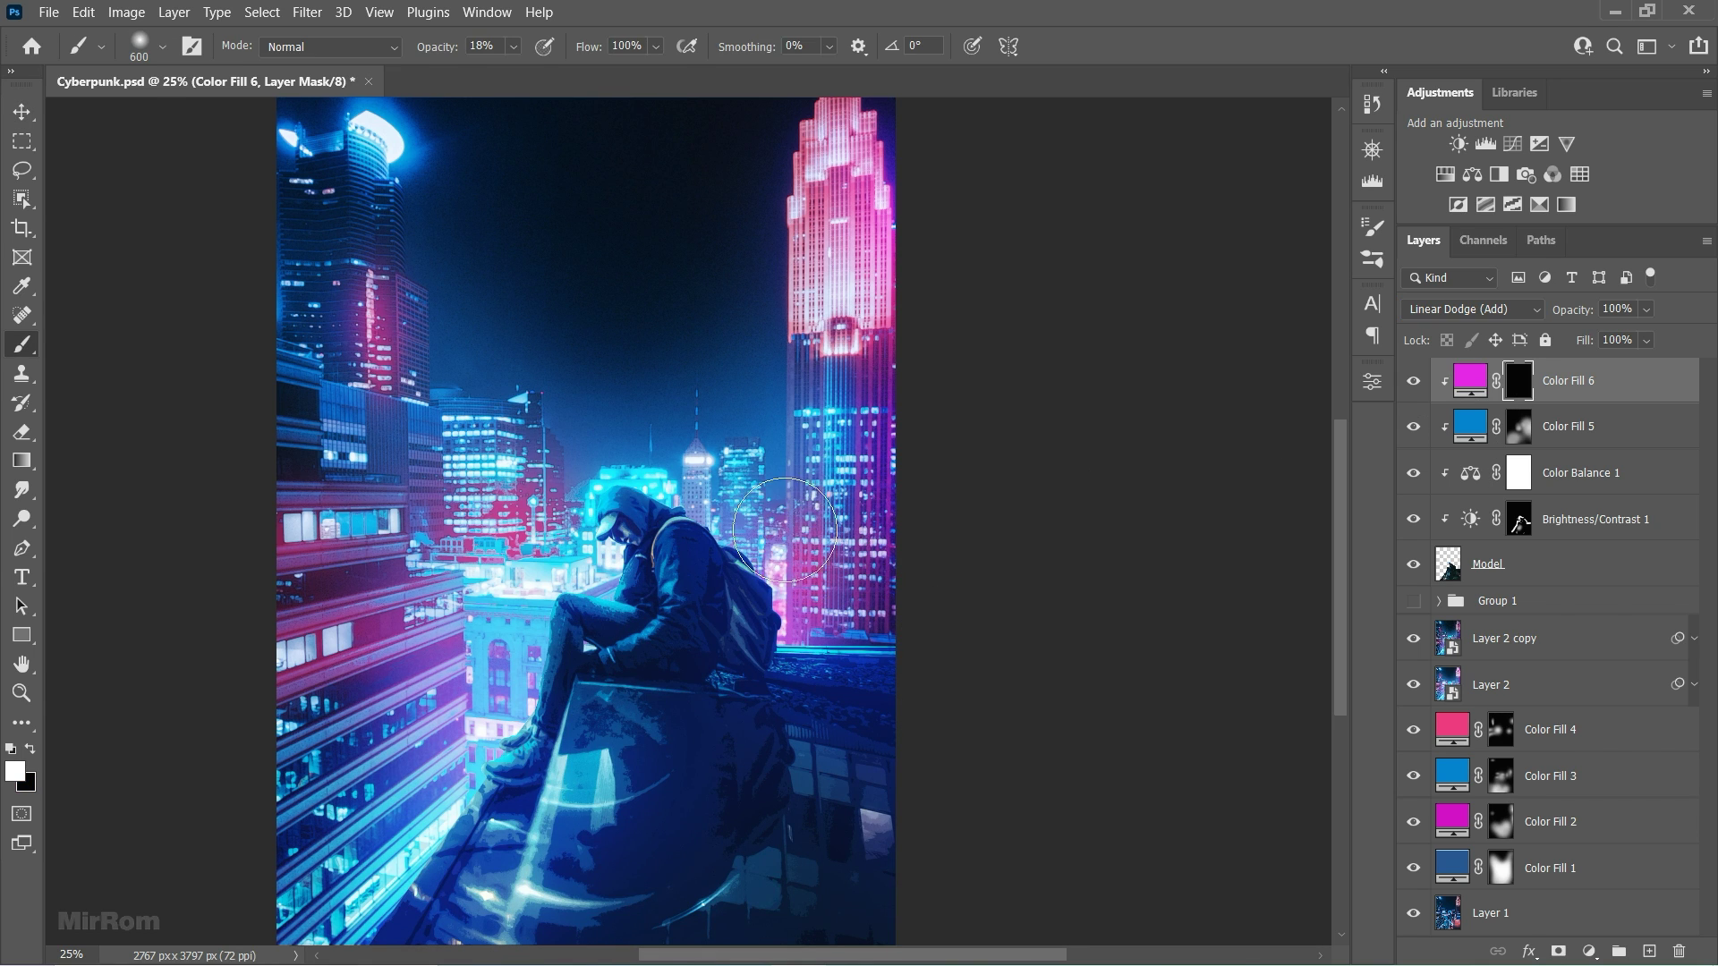
pyautogui.click(514, 46)
pyautogui.moveTo(544, 72); pyautogui.dragTo(557, 71)
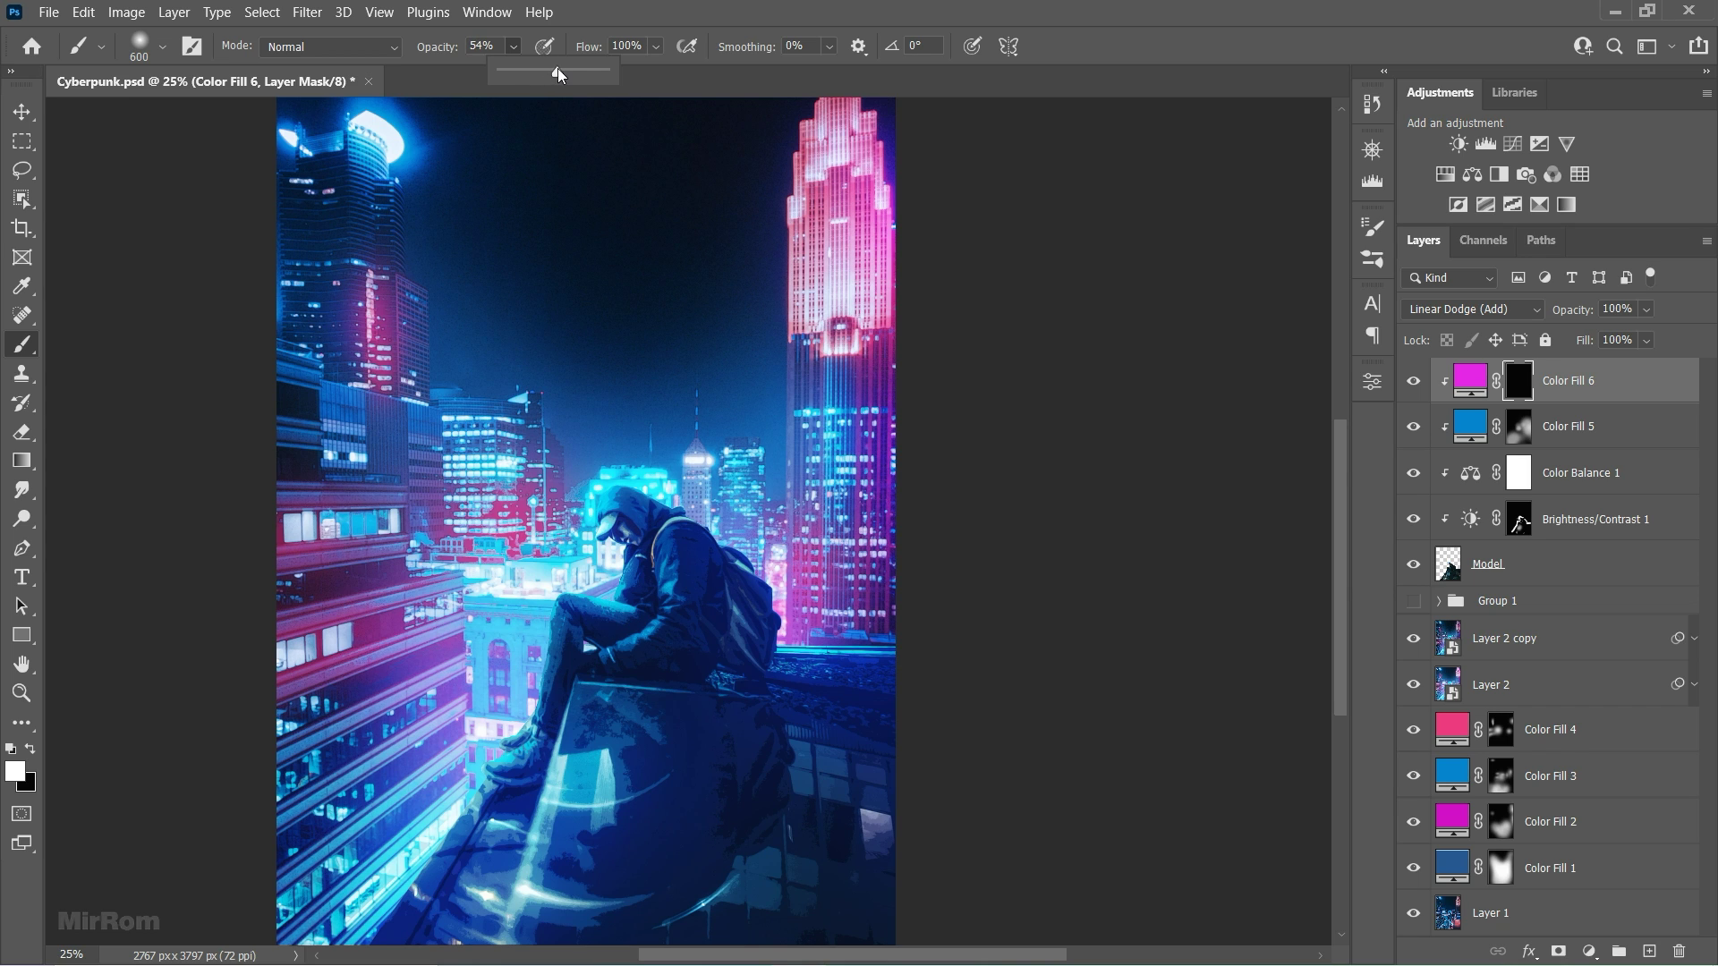
pyautogui.moveTo(754, 564); pyautogui.dragTo(781, 601)
pyautogui.hotkey('ctrl', 'z')
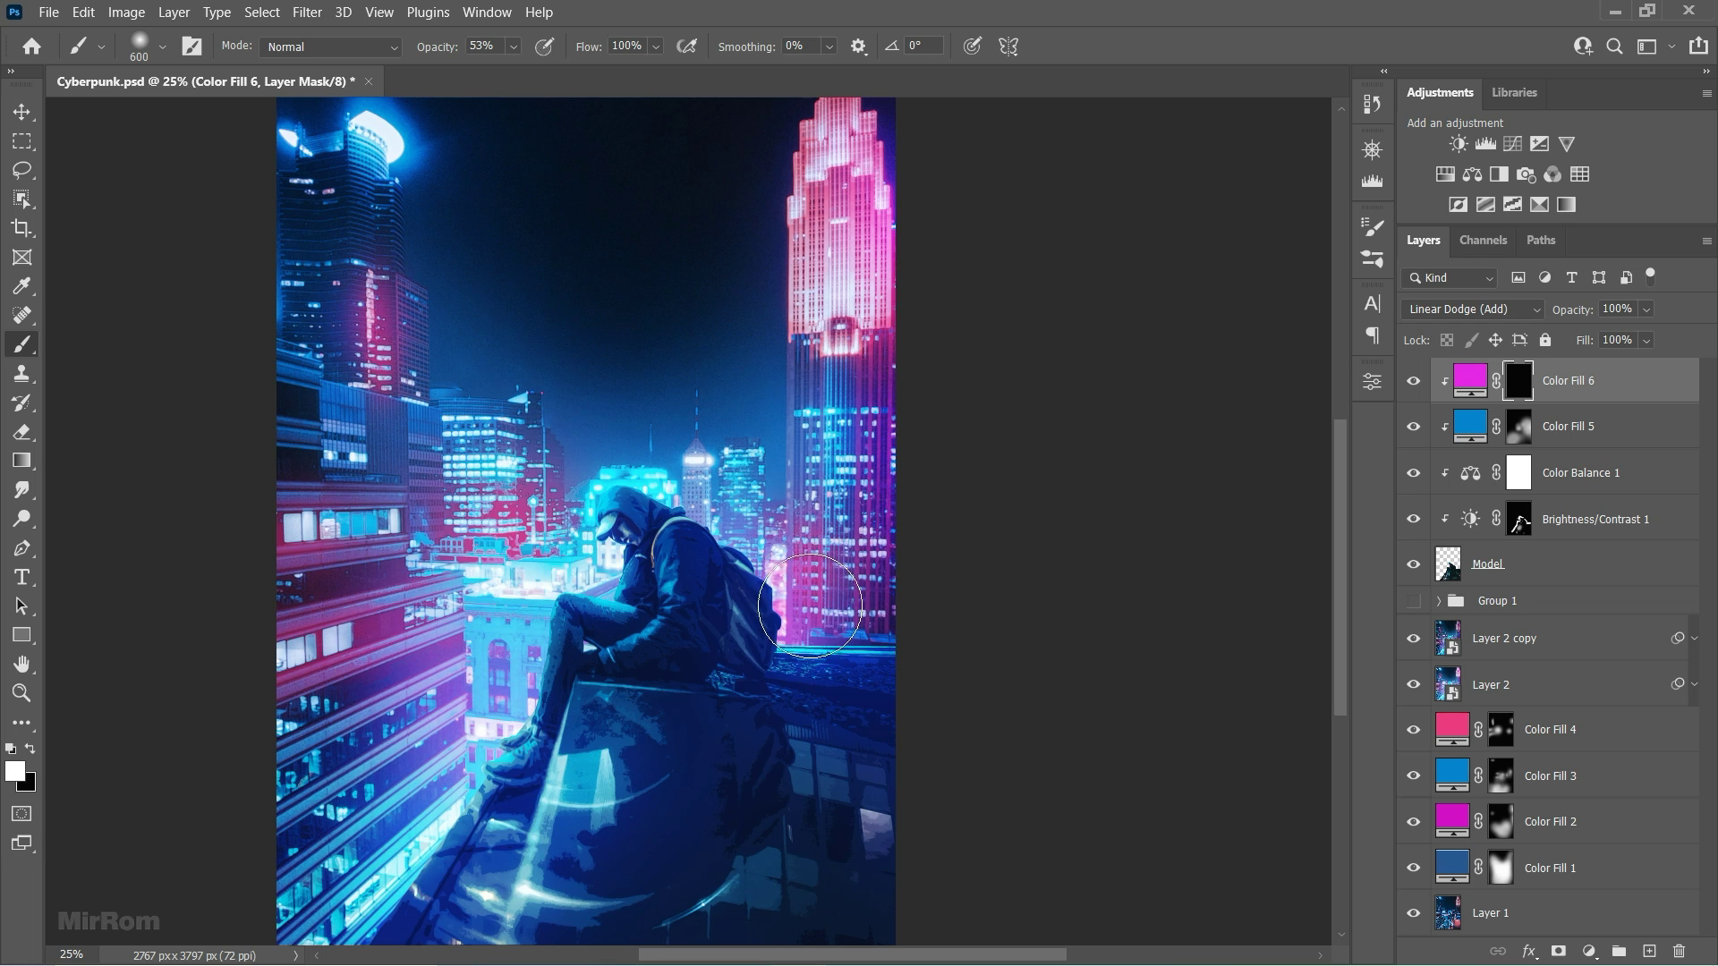
pyautogui.moveTo(816, 595)
pyautogui.mouseDown()
pyautogui.moveTo(799, 553)
pyautogui.moveTo(854, 579)
pyautogui.mouseUp()
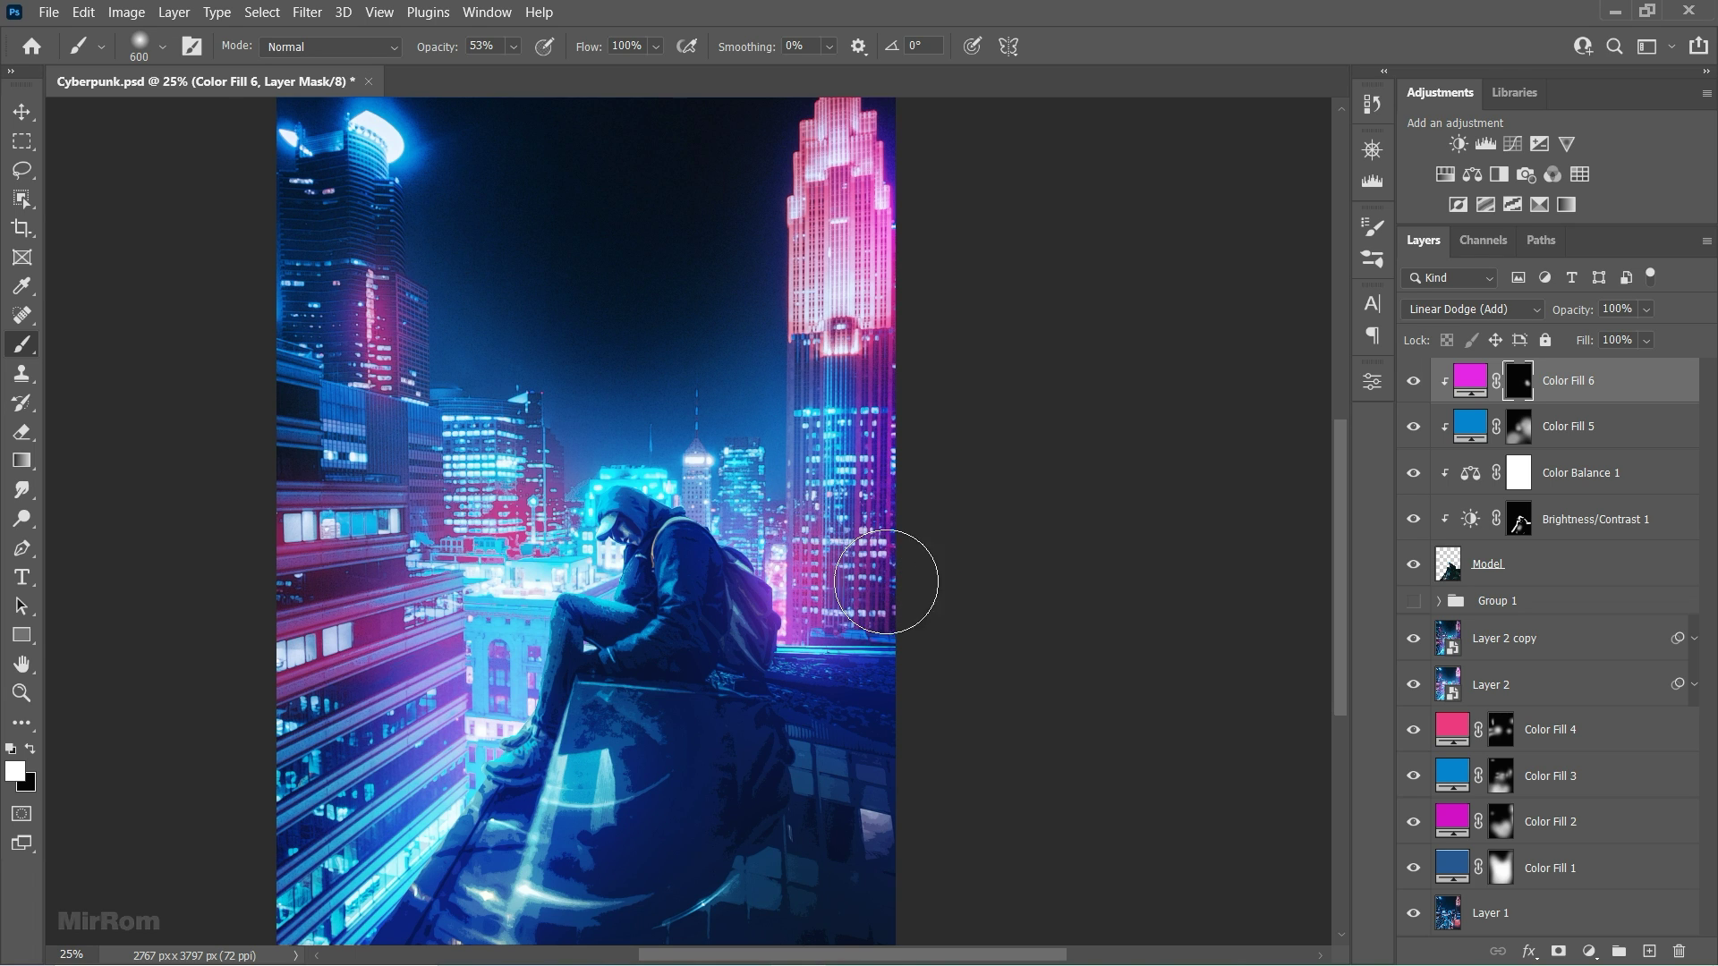
pyautogui.moveTo(541, 682)
pyautogui.mouseDown()
pyautogui.moveTo(484, 723)
pyautogui.moveTo(511, 639)
pyautogui.moveTo(428, 625)
pyautogui.moveTo(475, 657)
pyautogui.moveTo(467, 687)
pyautogui.moveTo(415, 695)
pyautogui.mouseUp()
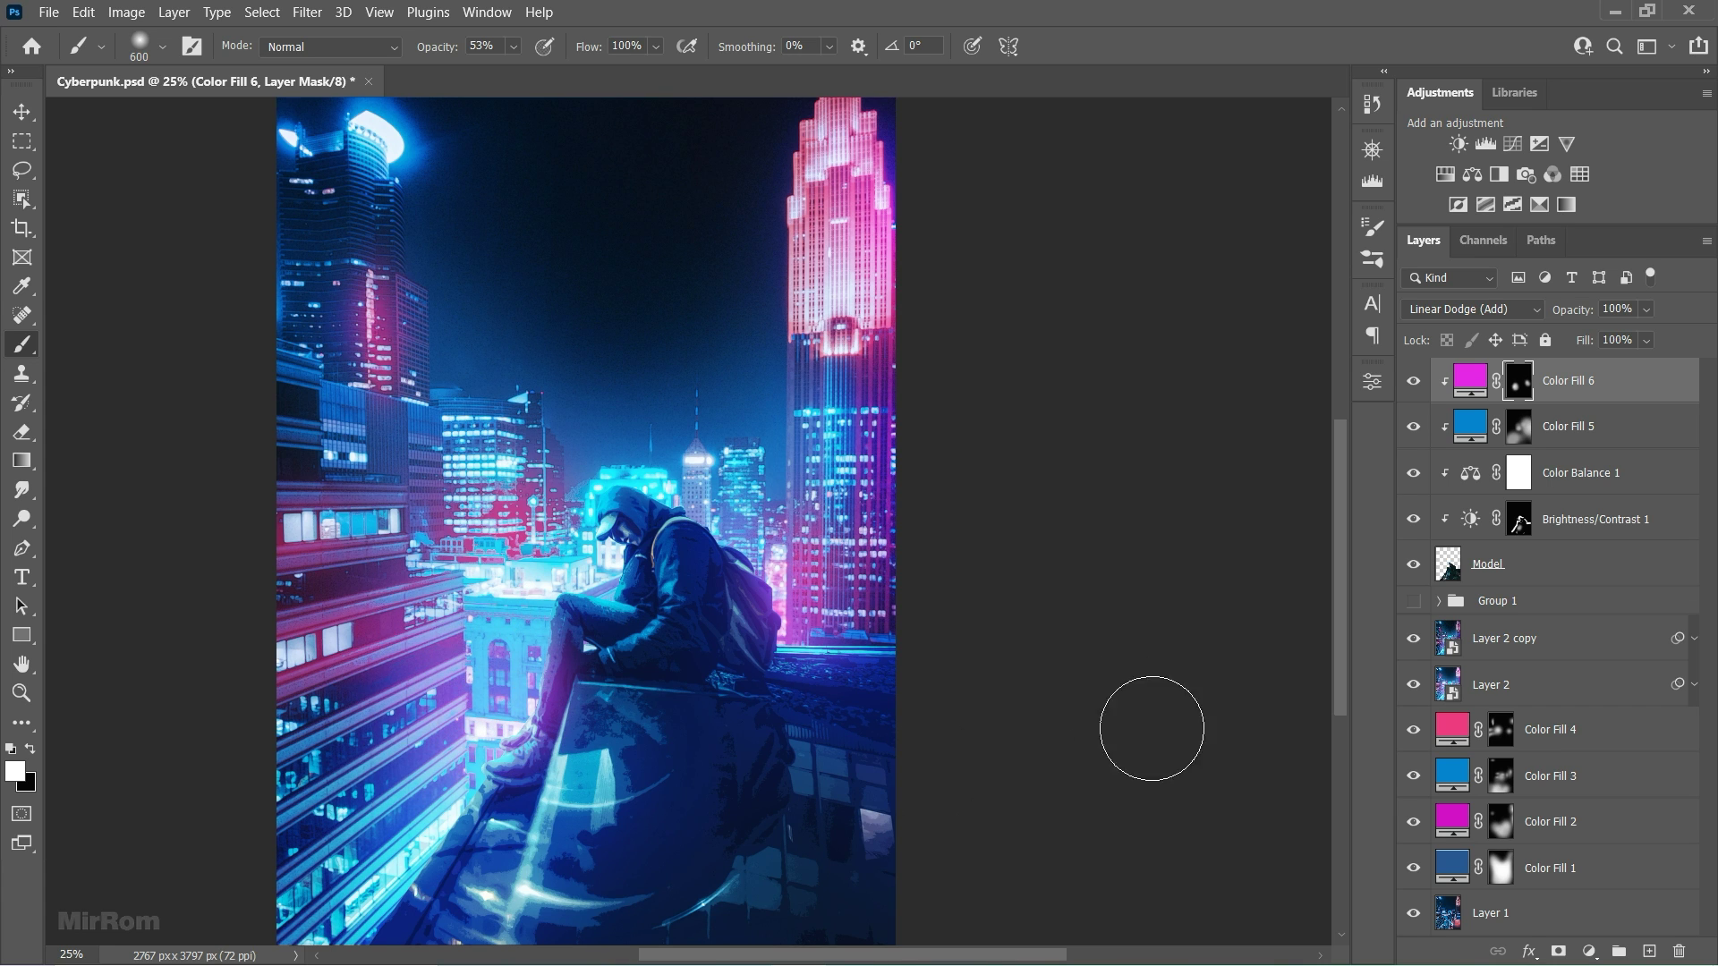
# Step: Compare the image with and without the magenta Color Fill 6 glow, and check the whole composite
pyautogui.click(1414, 382)
pyautogui.click(1414, 381)
pyautogui.scroll(-2, 1020, 617)
pyautogui.press('[')
pyautogui.press('[')
pyautogui.press('[')
pyautogui.press('[')
pyautogui.press('[')
pyautogui.press('v')
pyautogui.scroll(3, 1104, 540)
pyautogui.scroll(-1, 1104, 541)
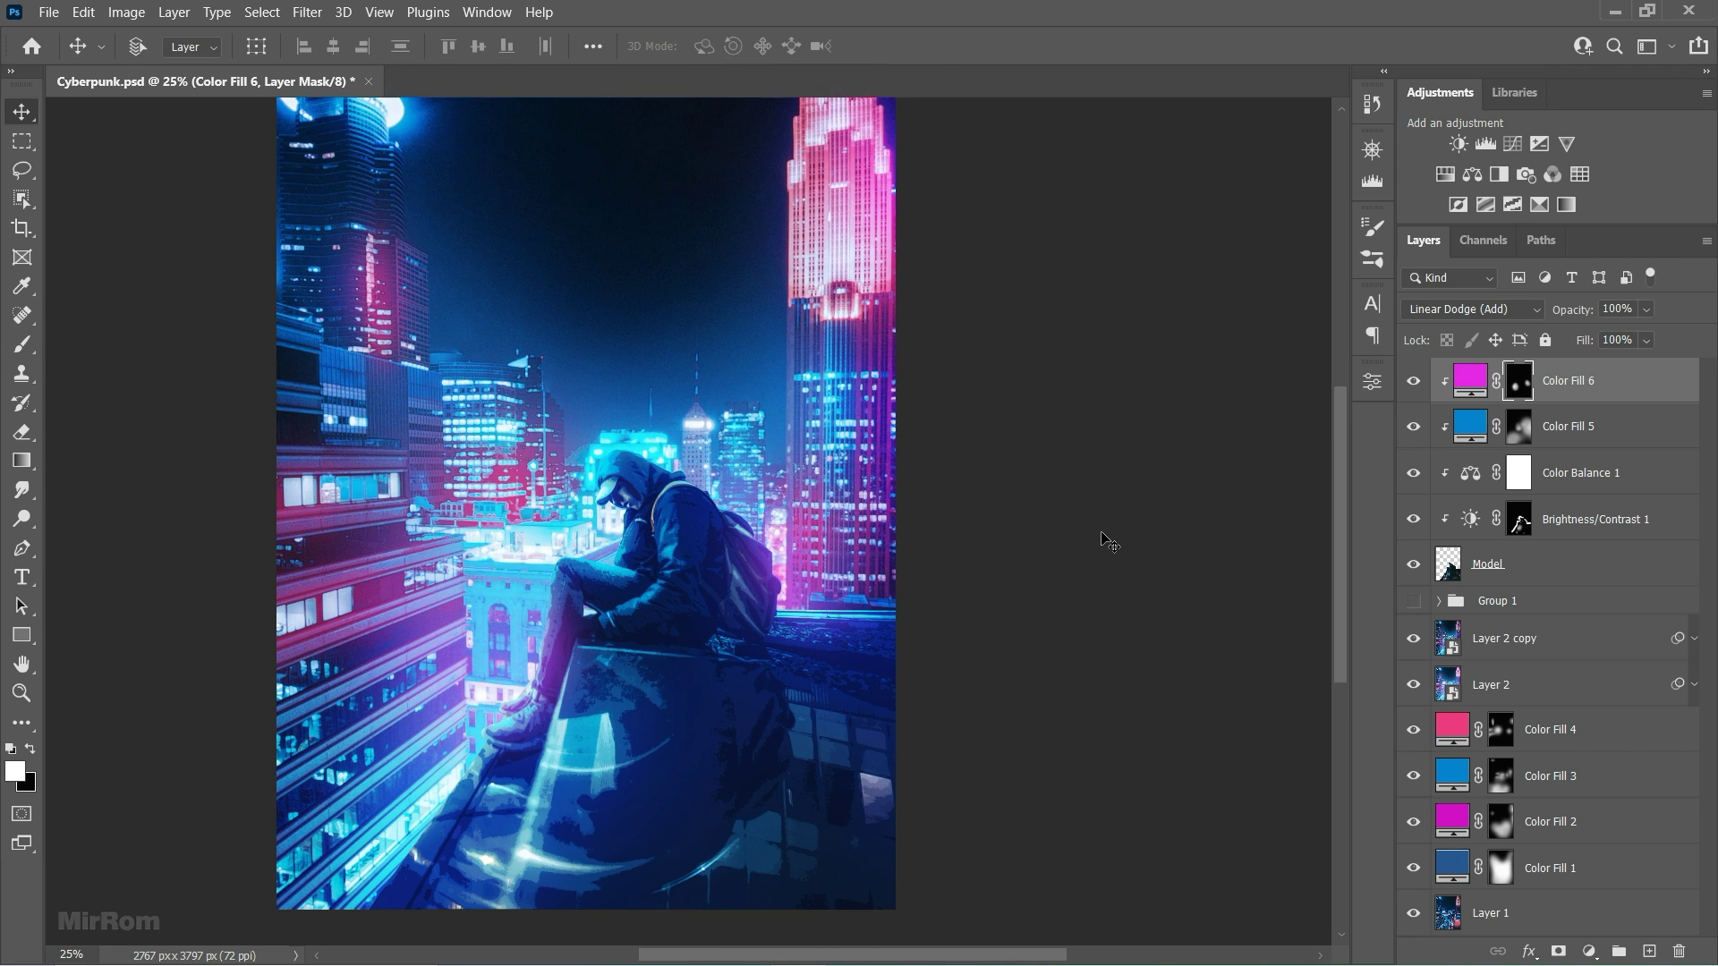
pyautogui.hotkey('ctrl', '-')
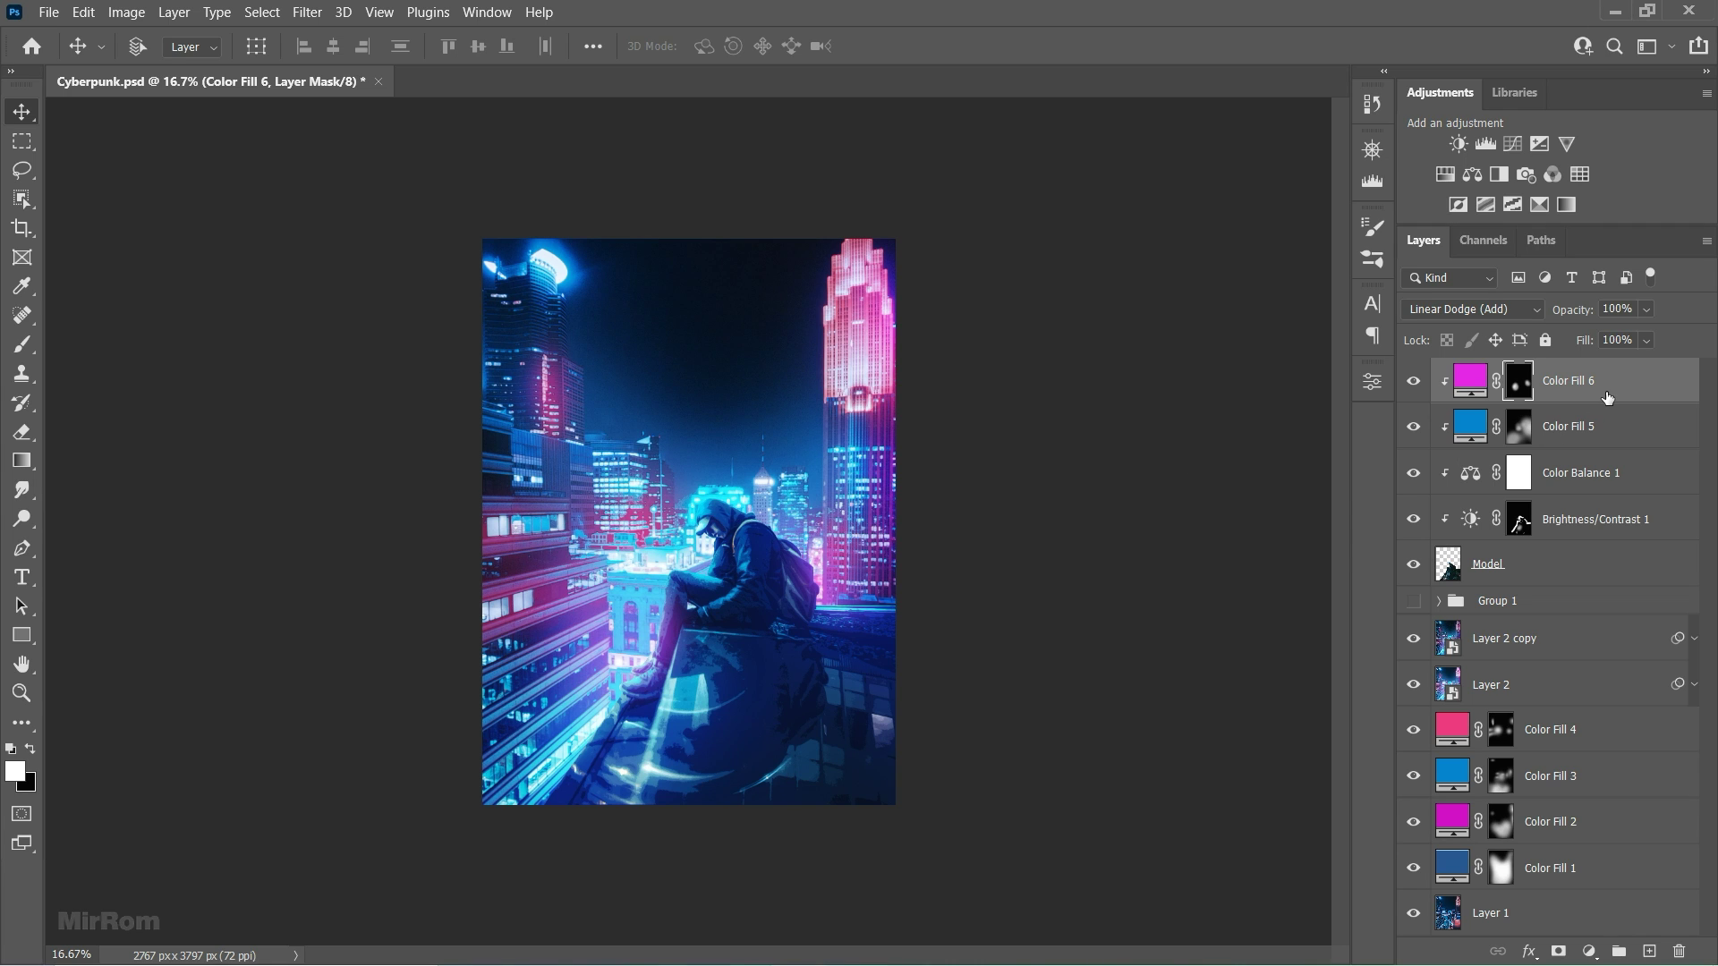
# Step: Stamp all visible layers into a new layer above Color Fill 6 and convert it to a smart object
pyautogui.hotkey('ctrl', 'shift', 'alt', 'e')
pyautogui.click(1707, 240)
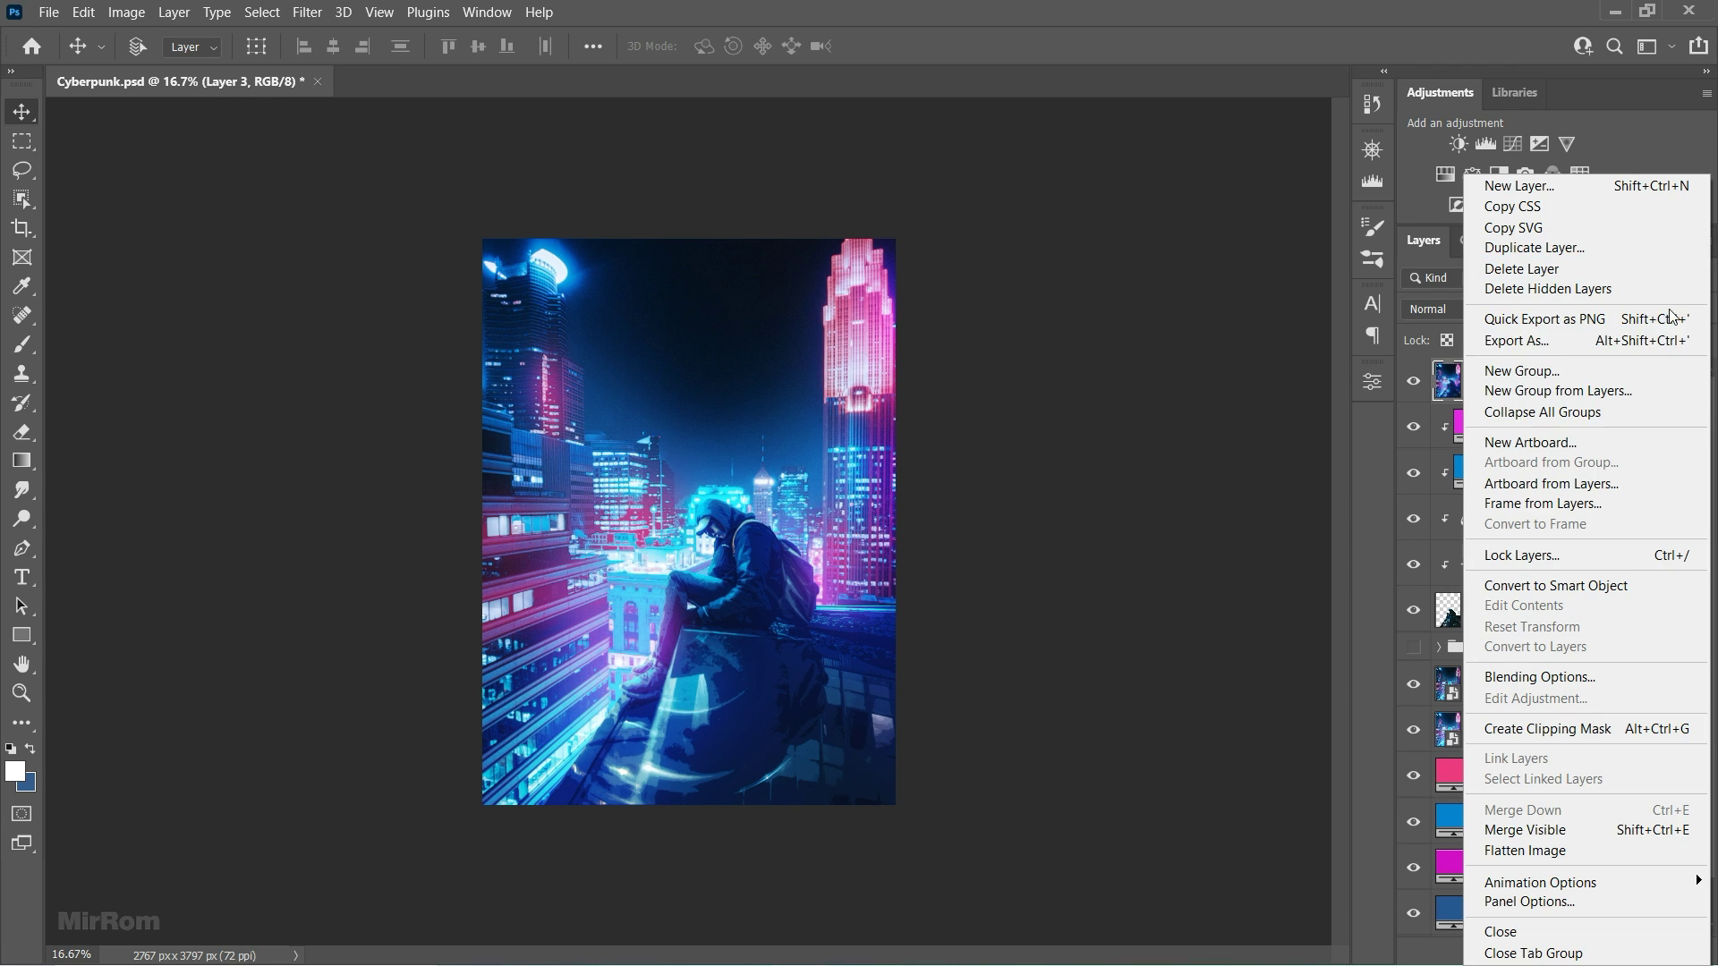
pyautogui.click(1521, 581)
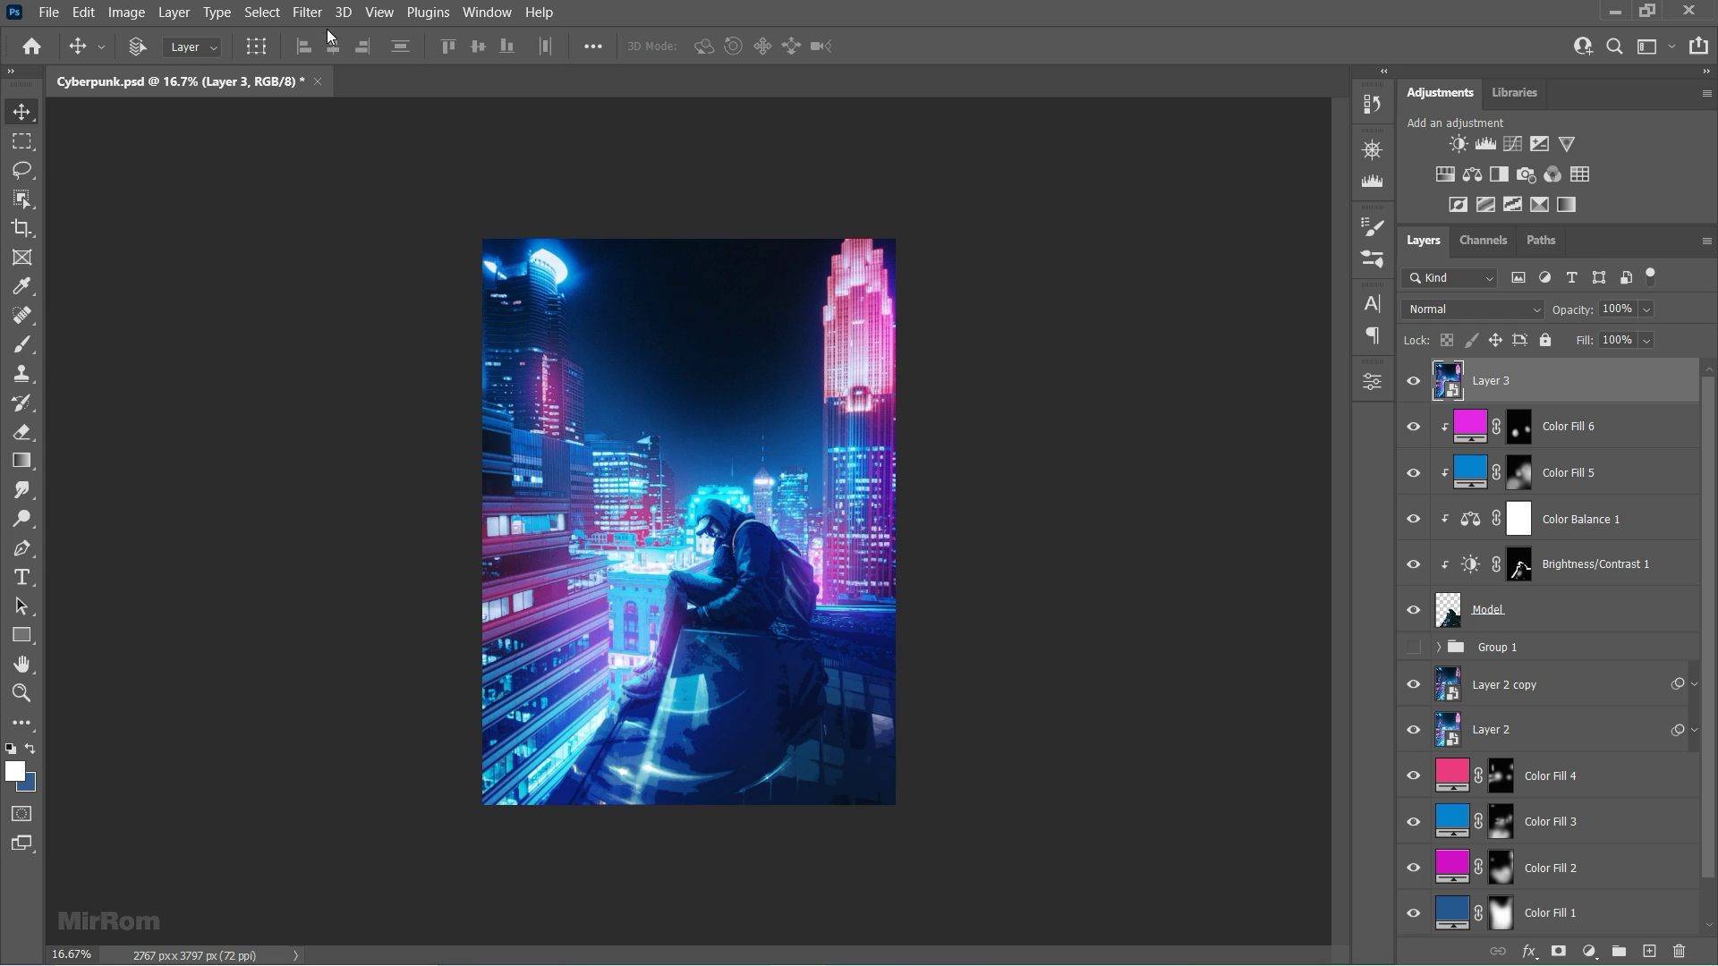
# Step: Start a Camera Raw Filter on the stamped layer and set the Geometry values to Vertical +10 and Aspect +24
pyautogui.click(307, 13)
pyautogui.click(363, 165)
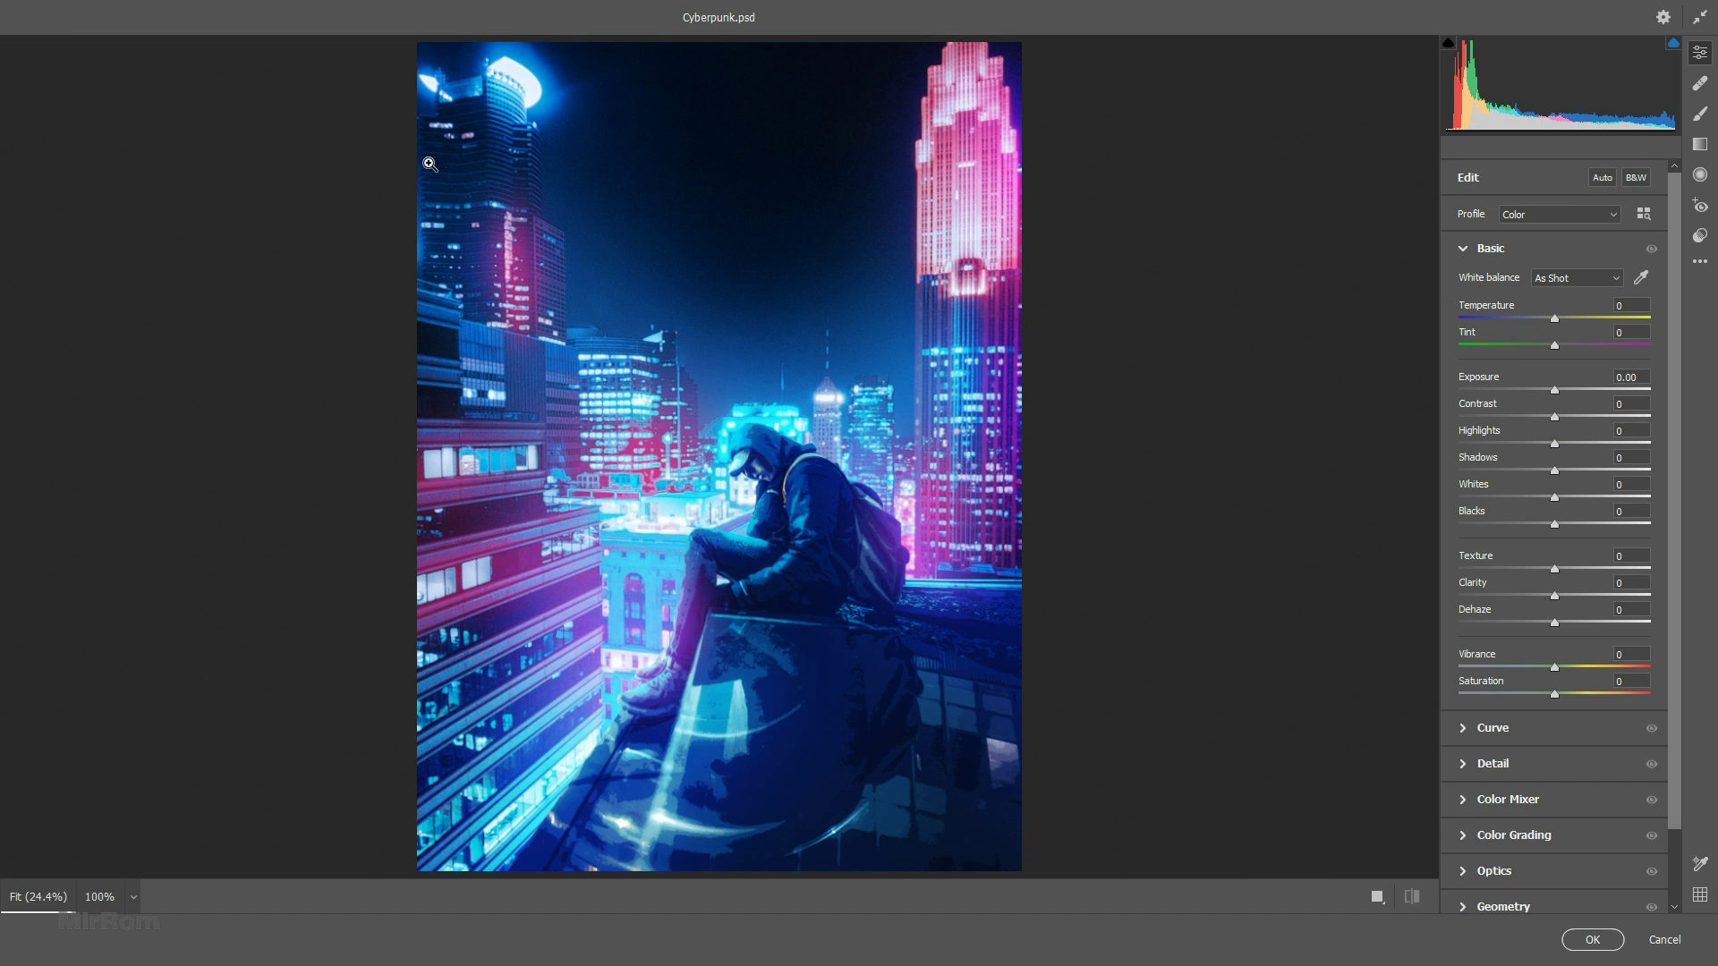
pyautogui.click(1464, 249)
pyautogui.click(1469, 463)
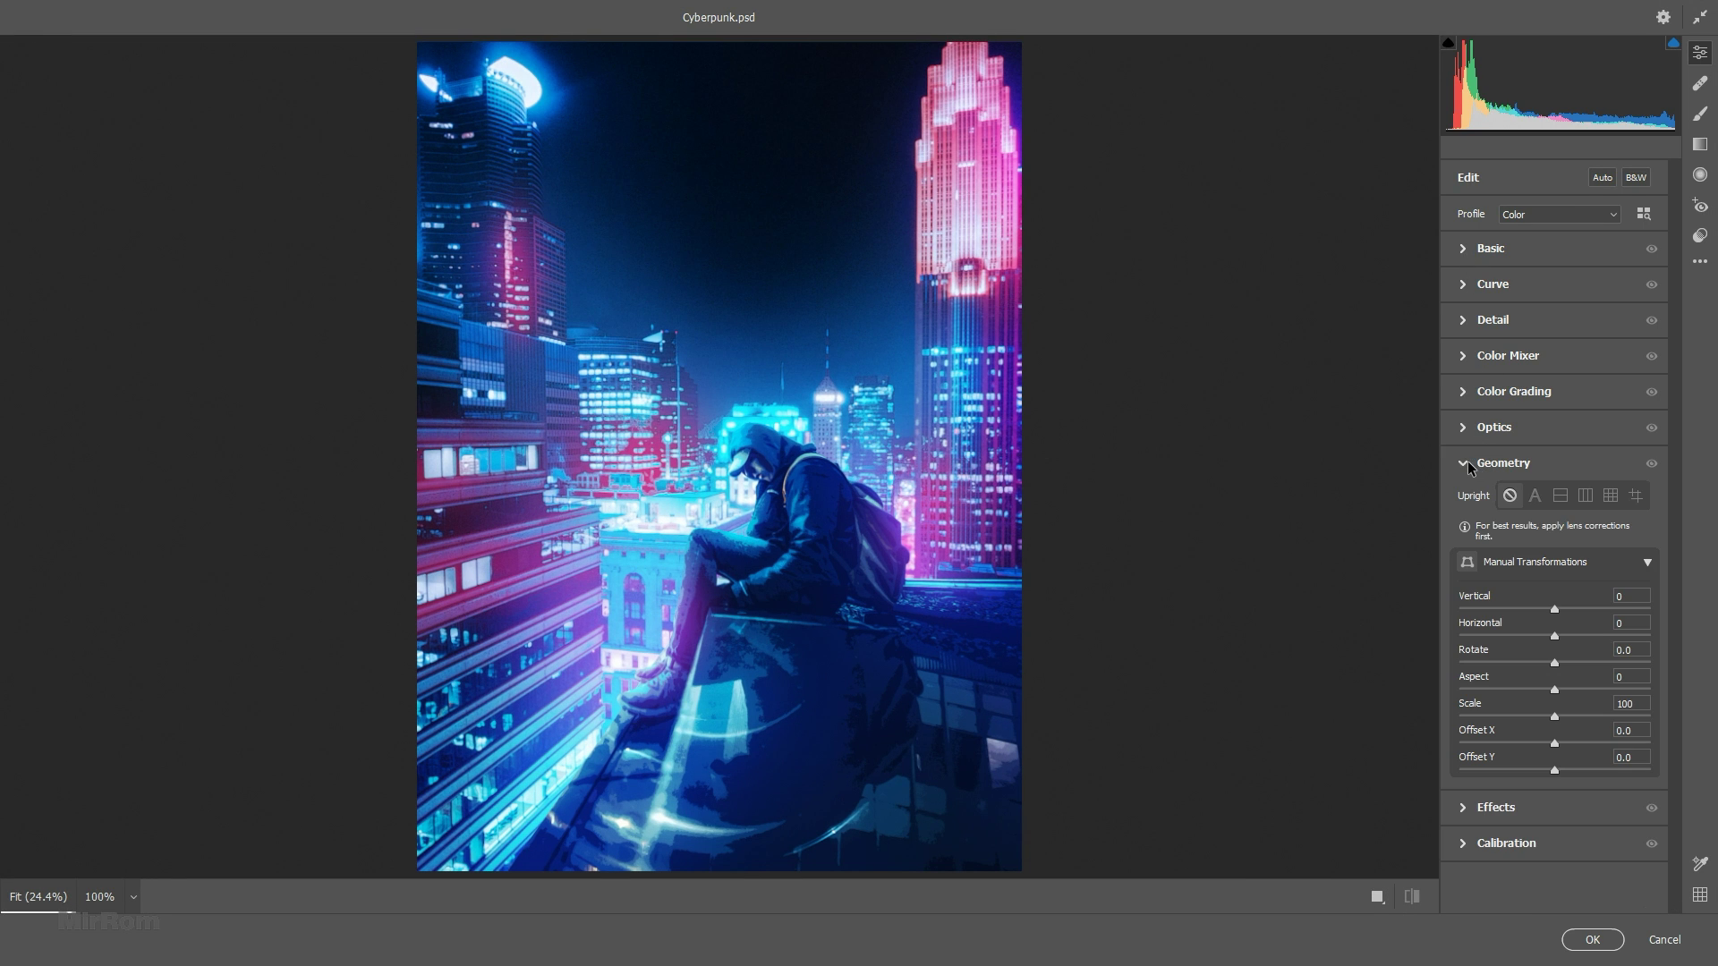
pyautogui.moveTo(1557, 609); pyautogui.dragTo(1566, 608)
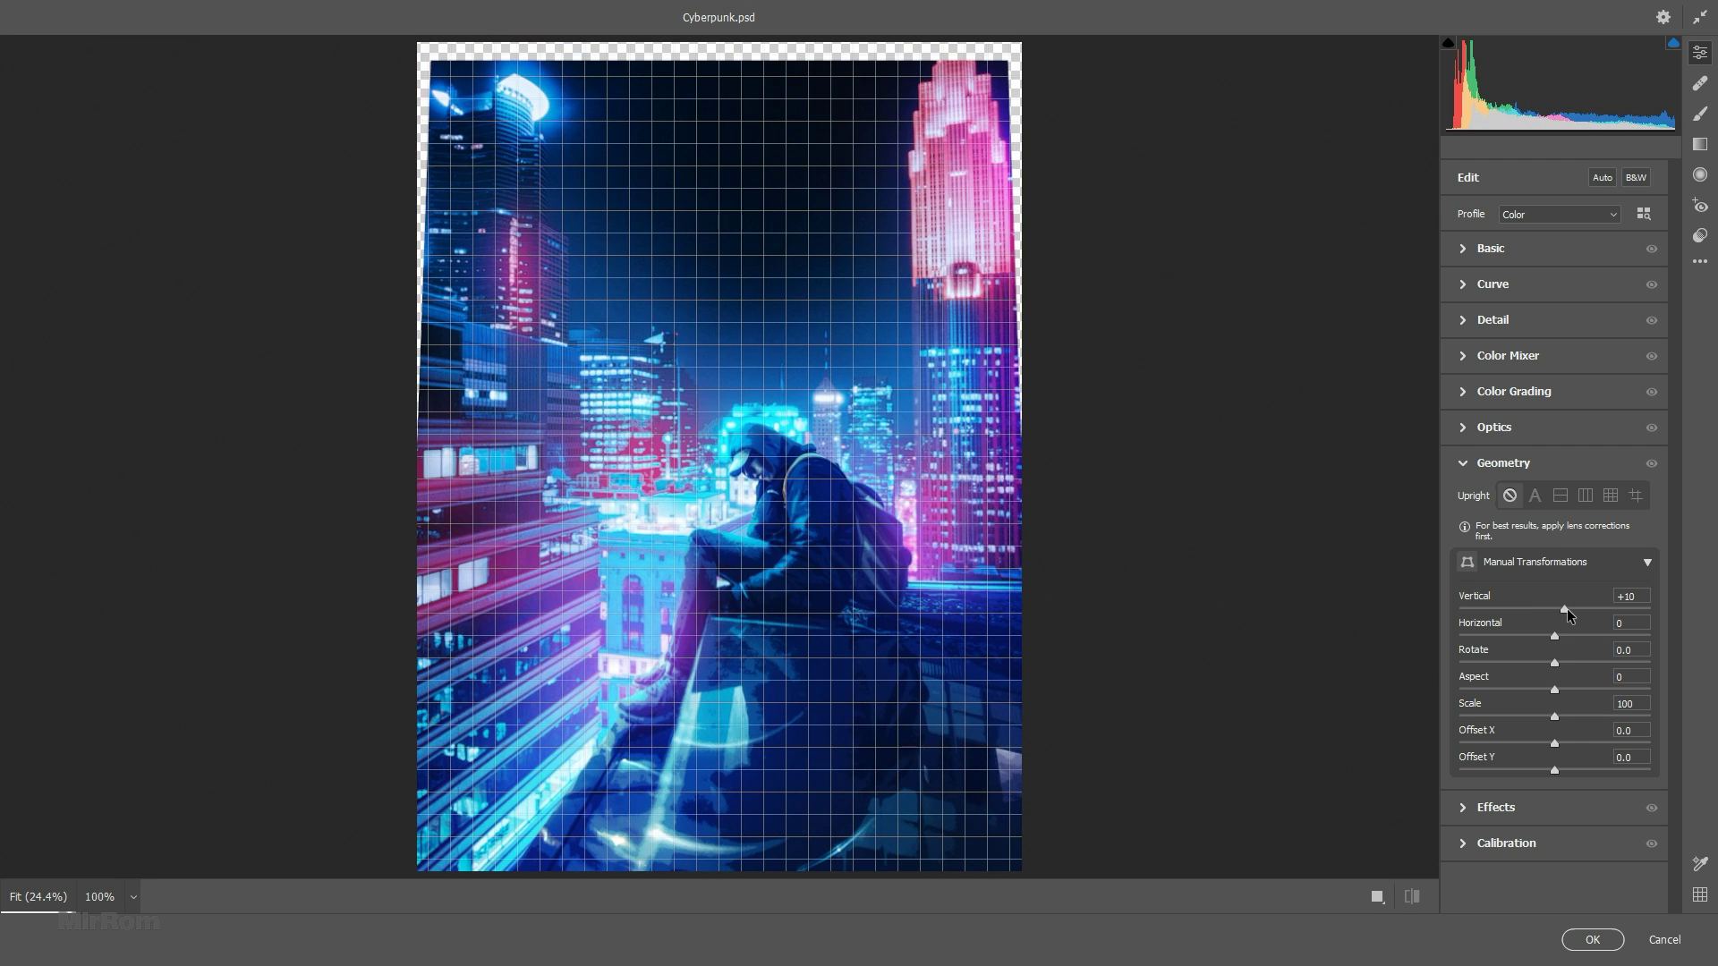
pyautogui.moveTo(1558, 689); pyautogui.dragTo(1582, 684)
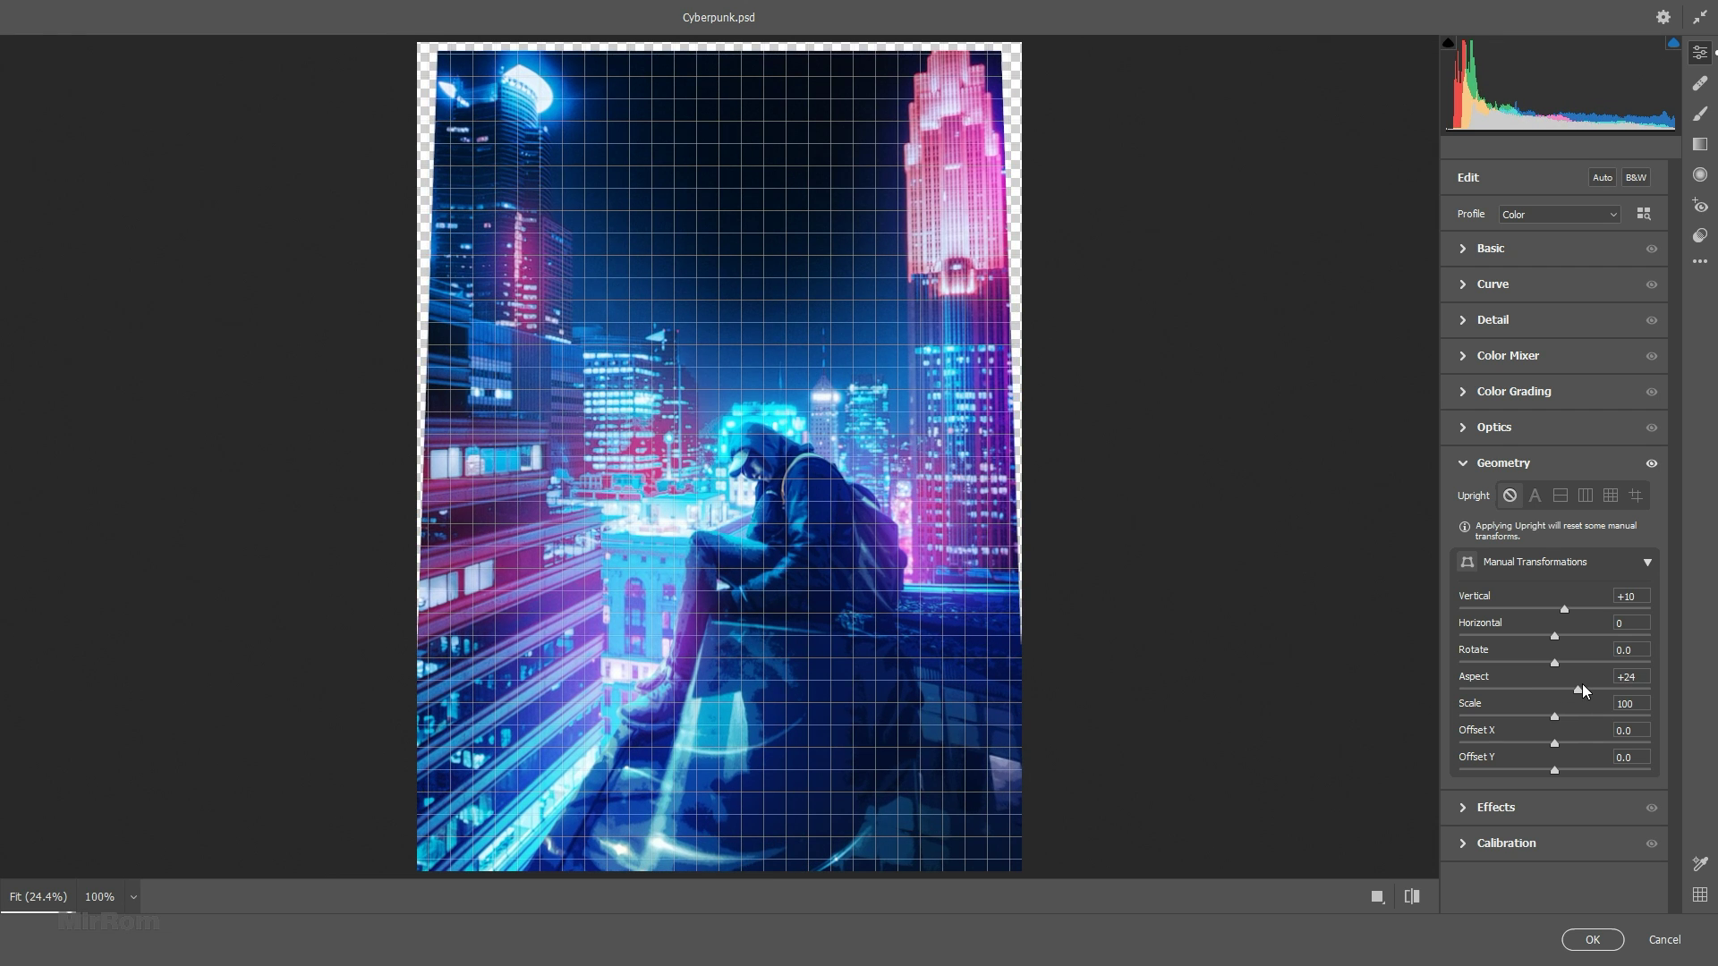
# Step: Set the Geometry Scale to 116 and Offset X to +5.6 to fill the frame and shift the picture sideways
pyautogui.moveTo(1556, 718); pyautogui.dragTo(1567, 719)
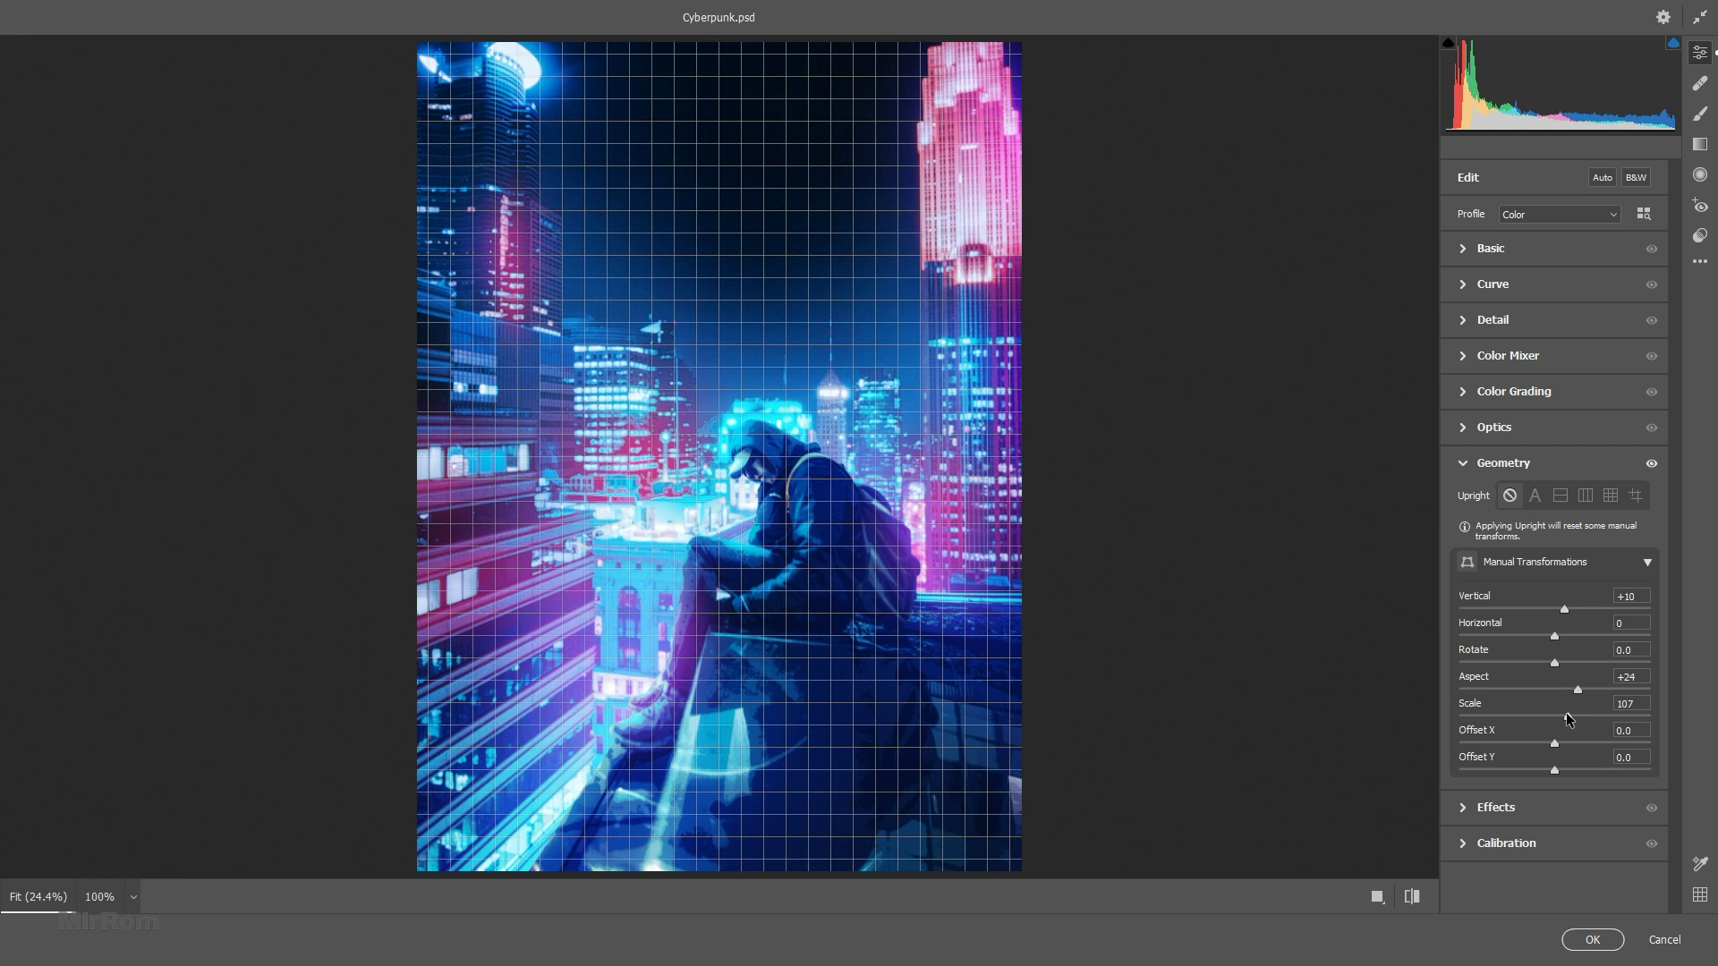
pyautogui.moveTo(1567, 716); pyautogui.dragTo(1586, 713)
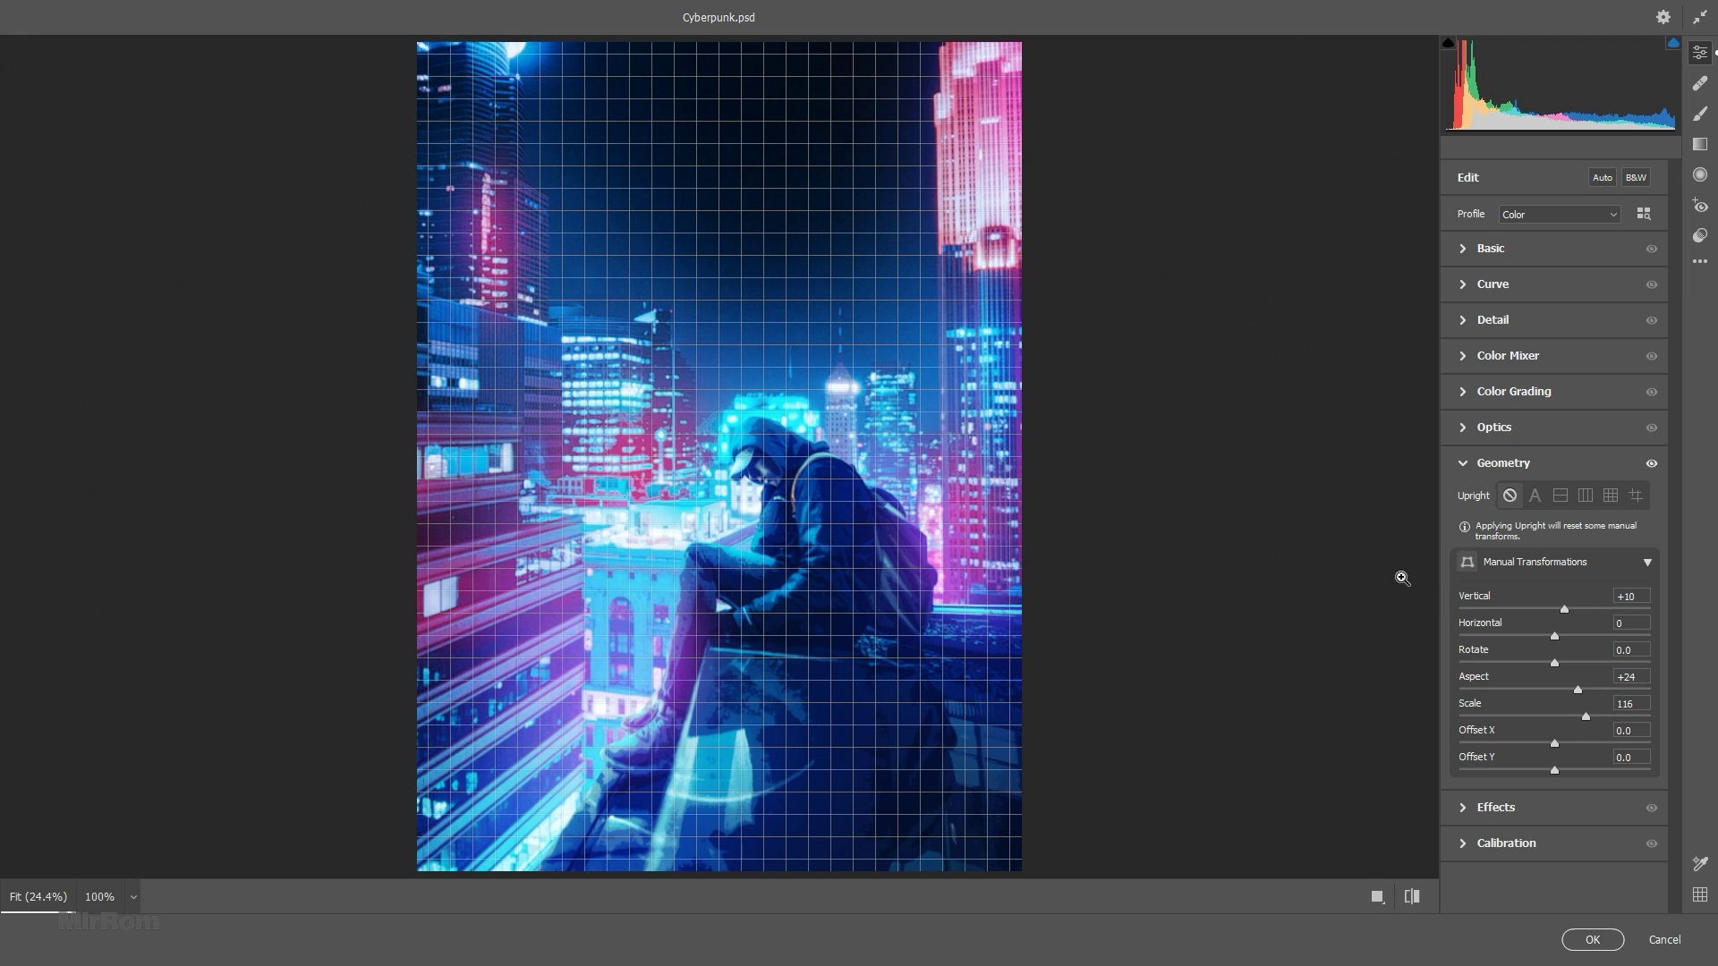
pyautogui.moveTo(1557, 744); pyautogui.dragTo(1560, 743)
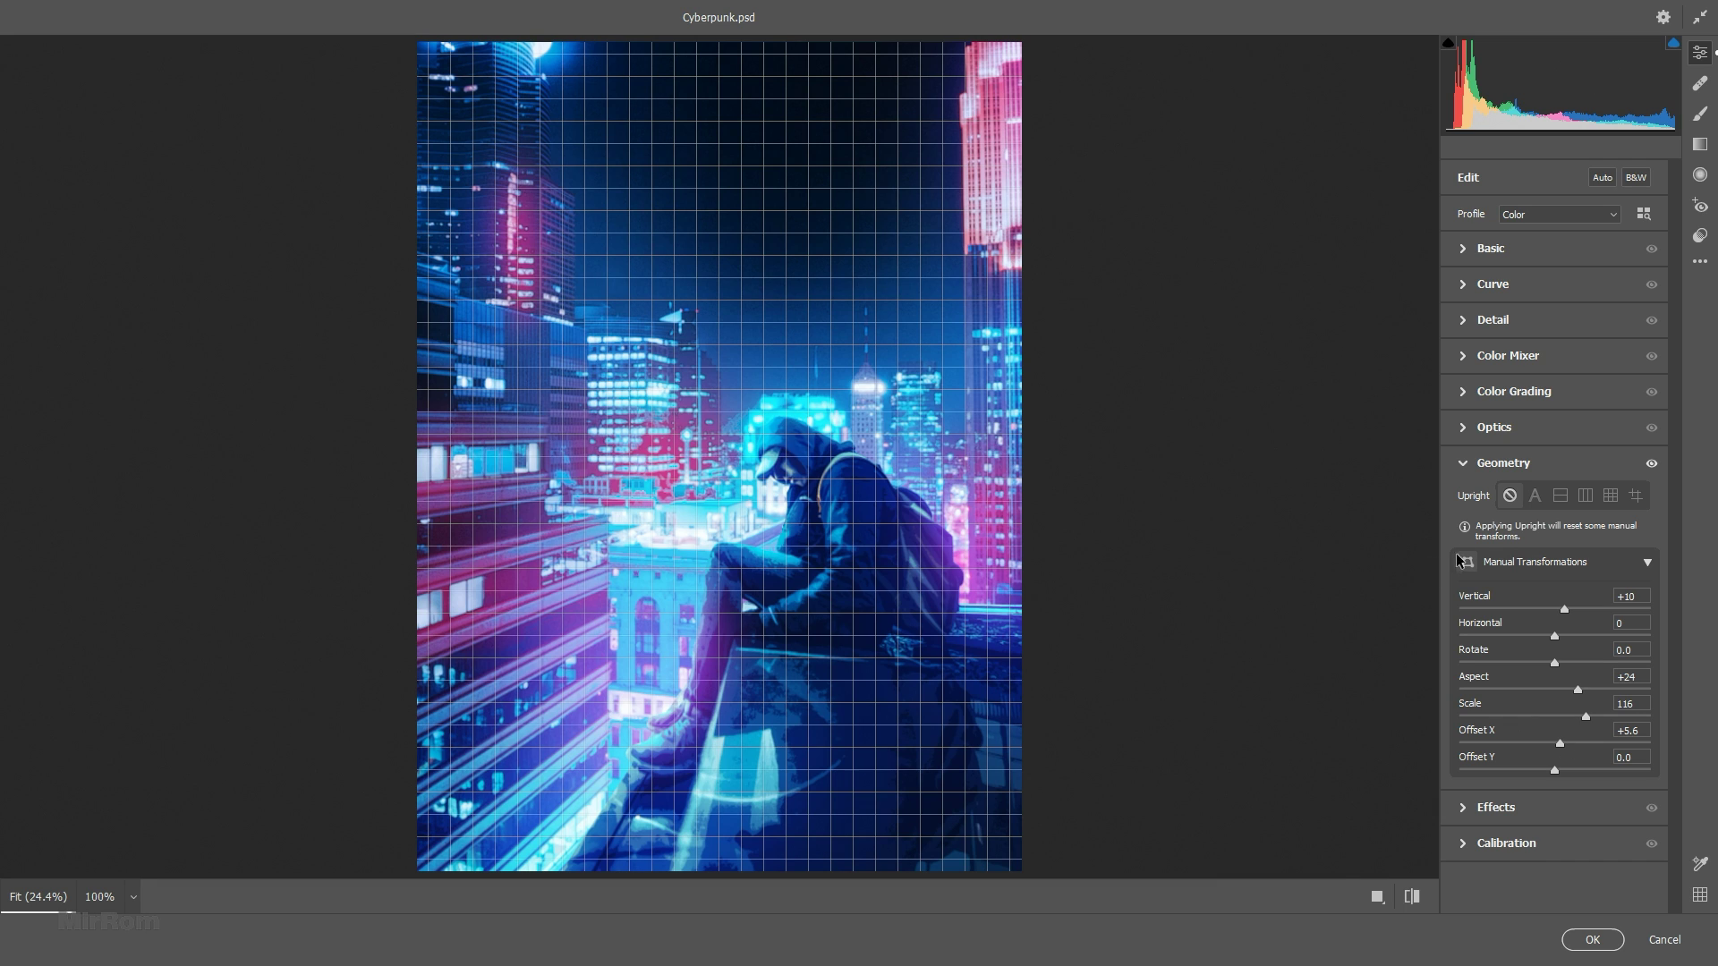
# Step: Set the Vignetting effect to -38 and apply the Camera Raw Filter
pyautogui.click(1470, 465)
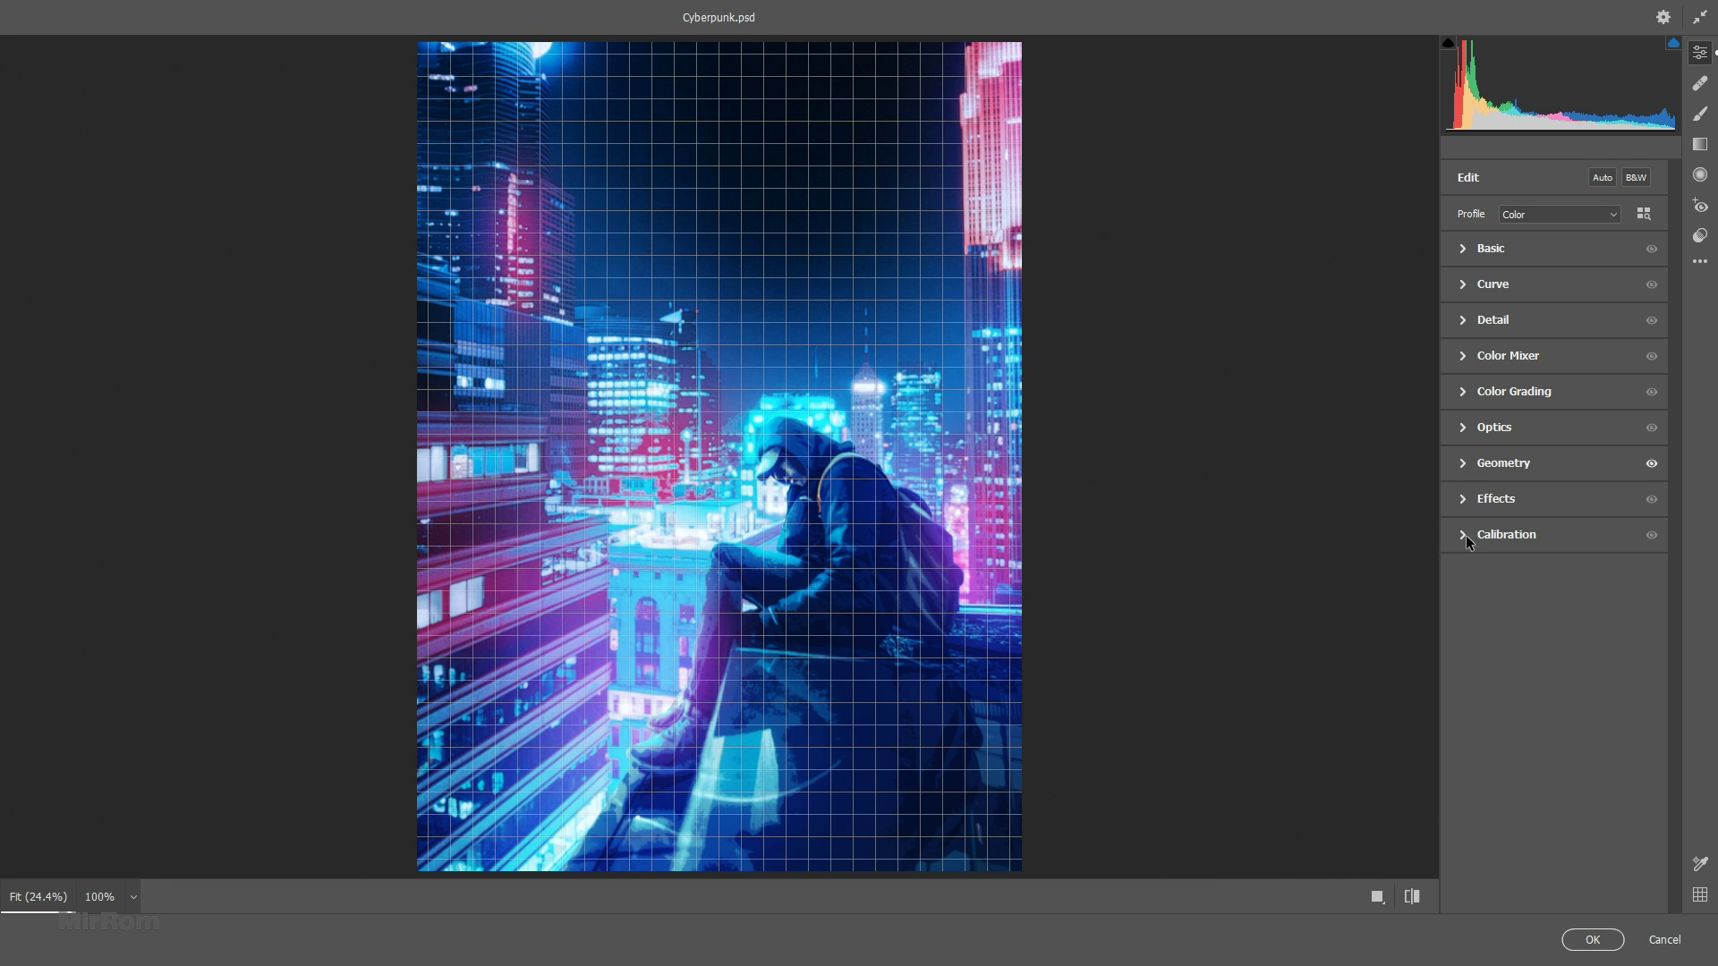
pyautogui.click(1466, 503)
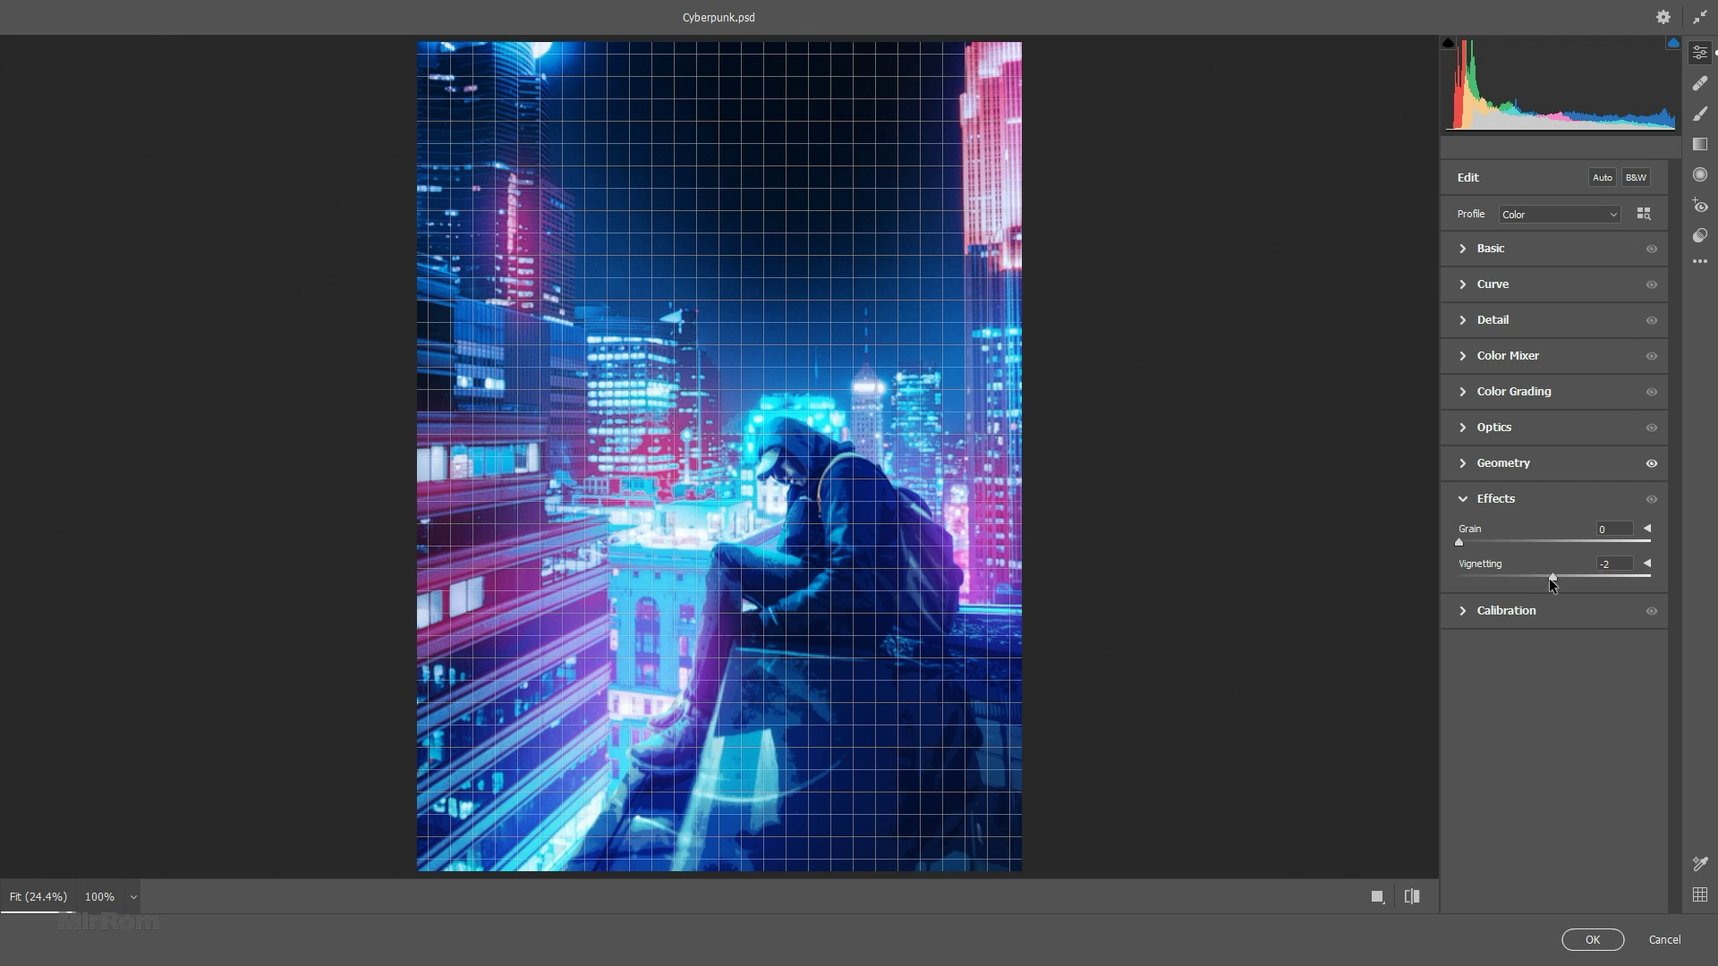
pyautogui.moveTo(1550, 578); pyautogui.dragTo(1522, 583)
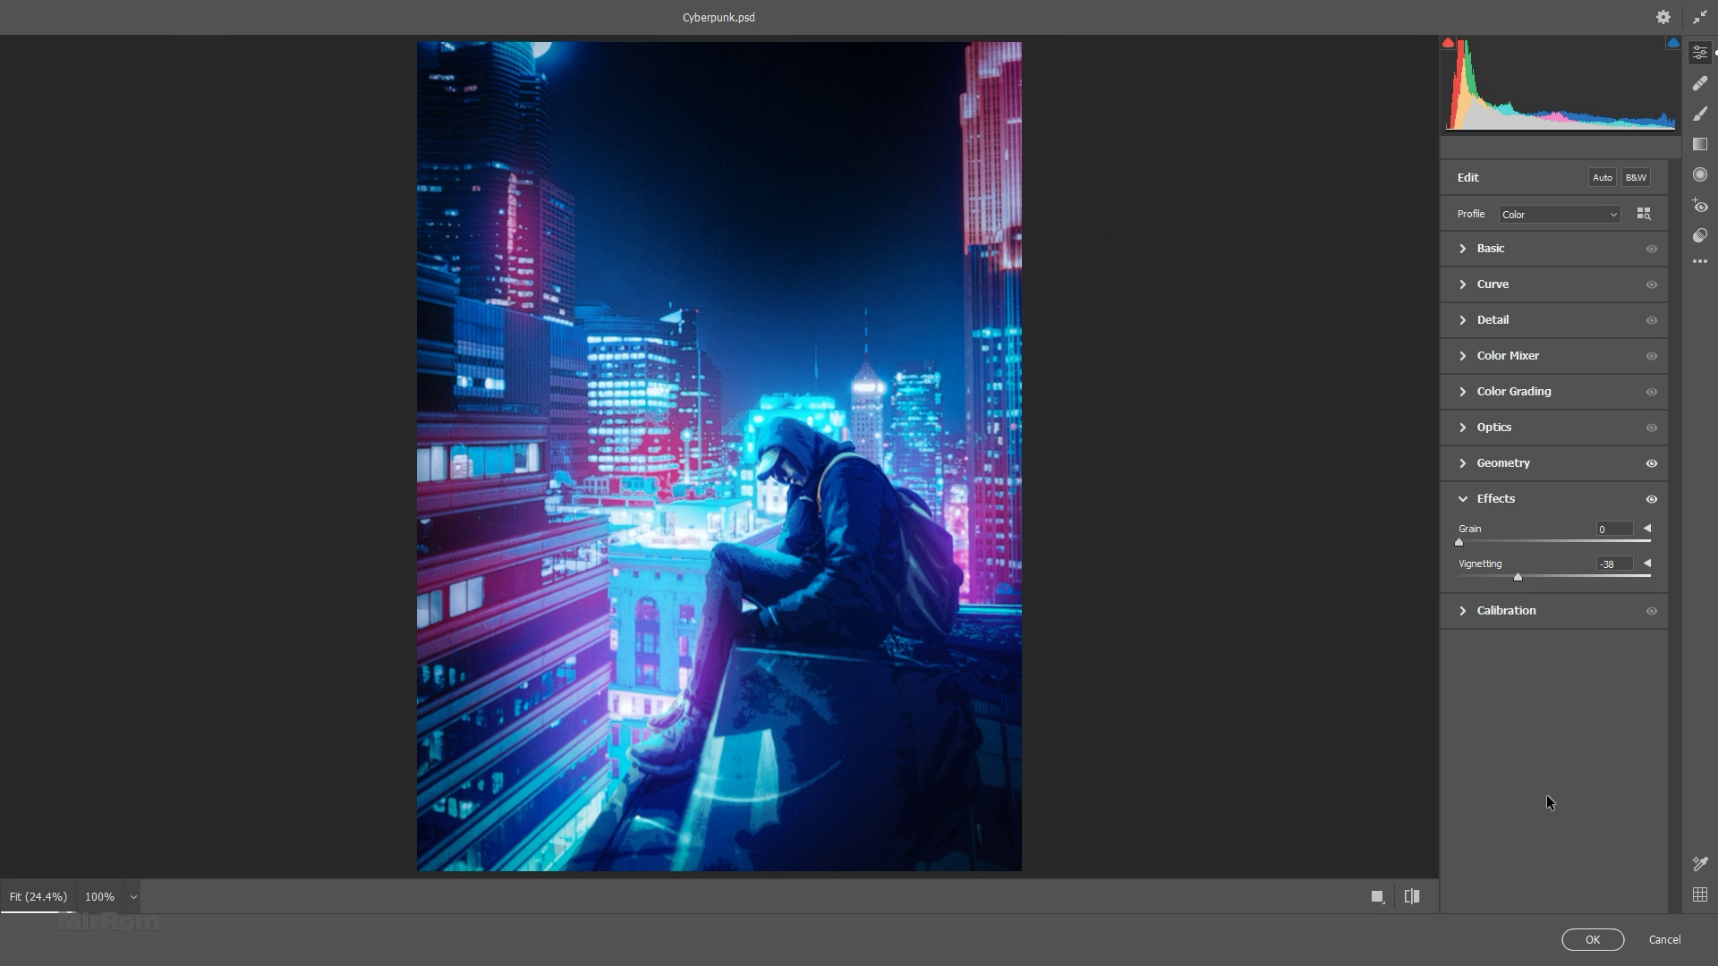
pyautogui.click(1589, 940)
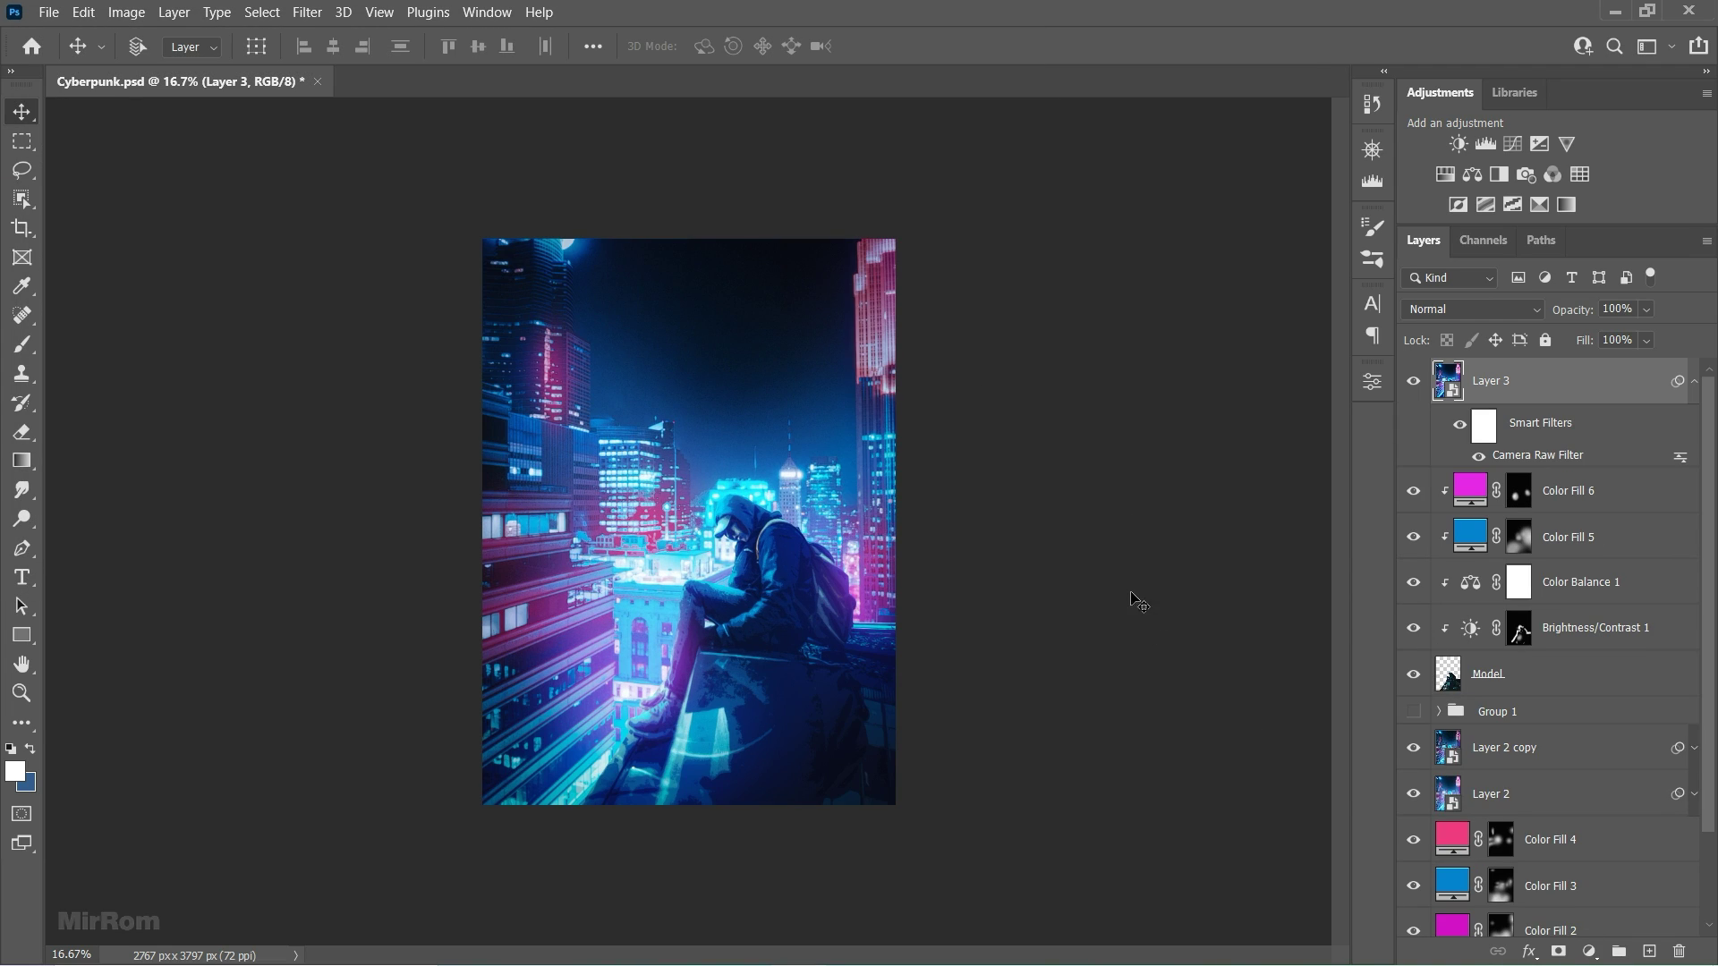